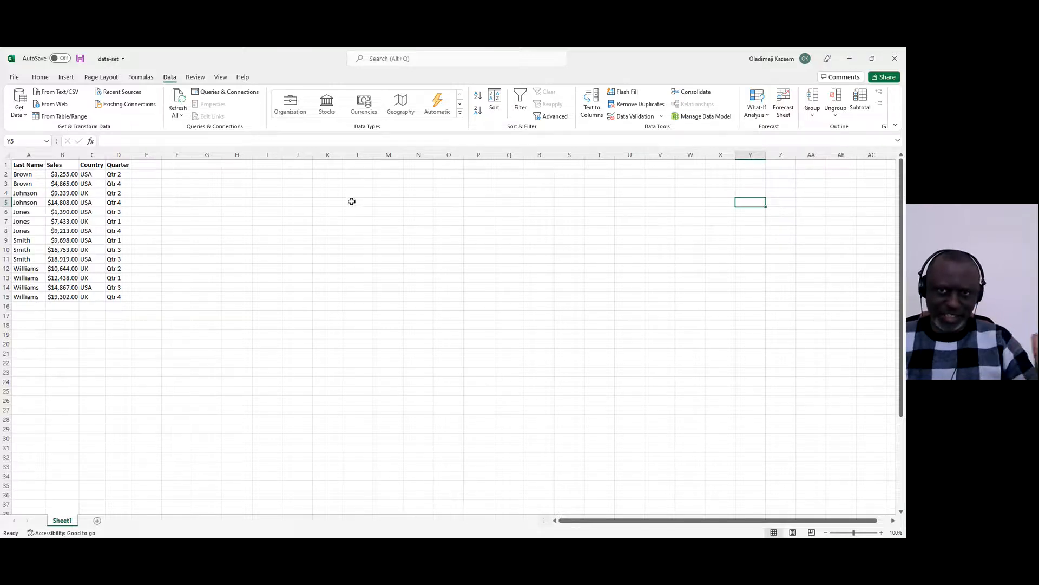
{"action": "left_click", "coordinate": [168, 78]}
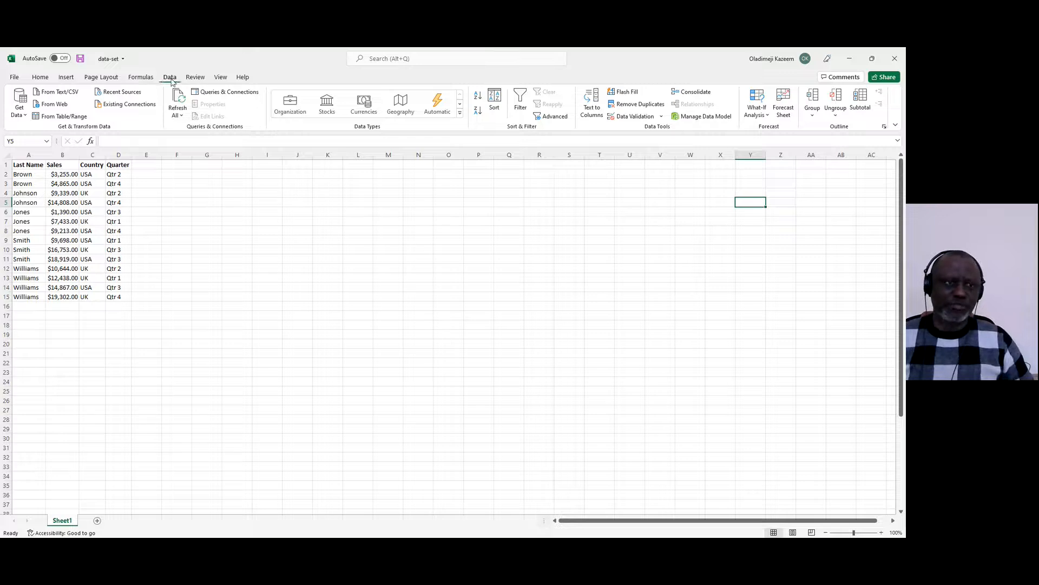
{"action": "left_click", "coordinate": [523, 115]}
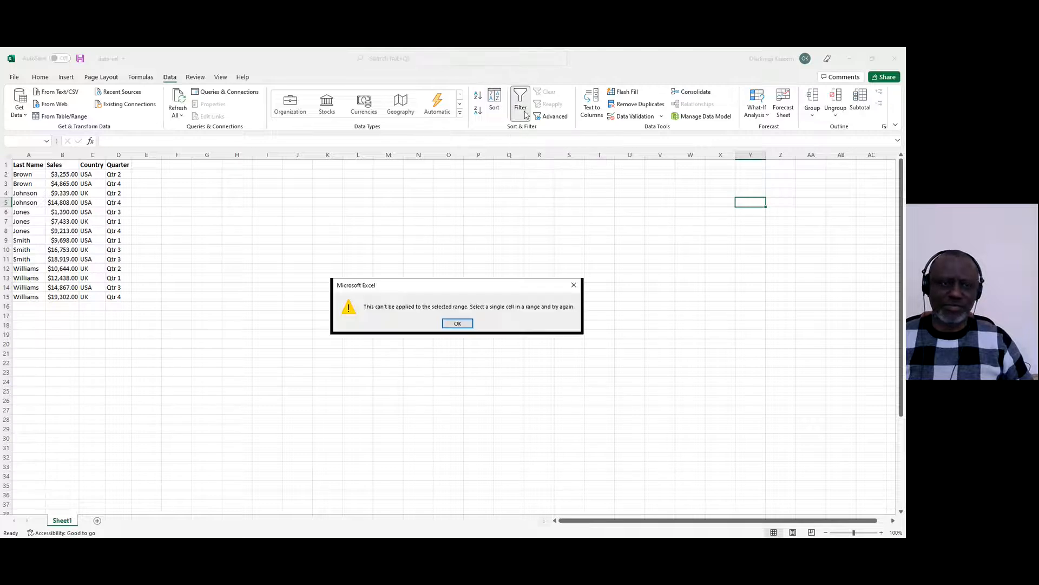
{"action": "left_click", "coordinate": [456, 324]}
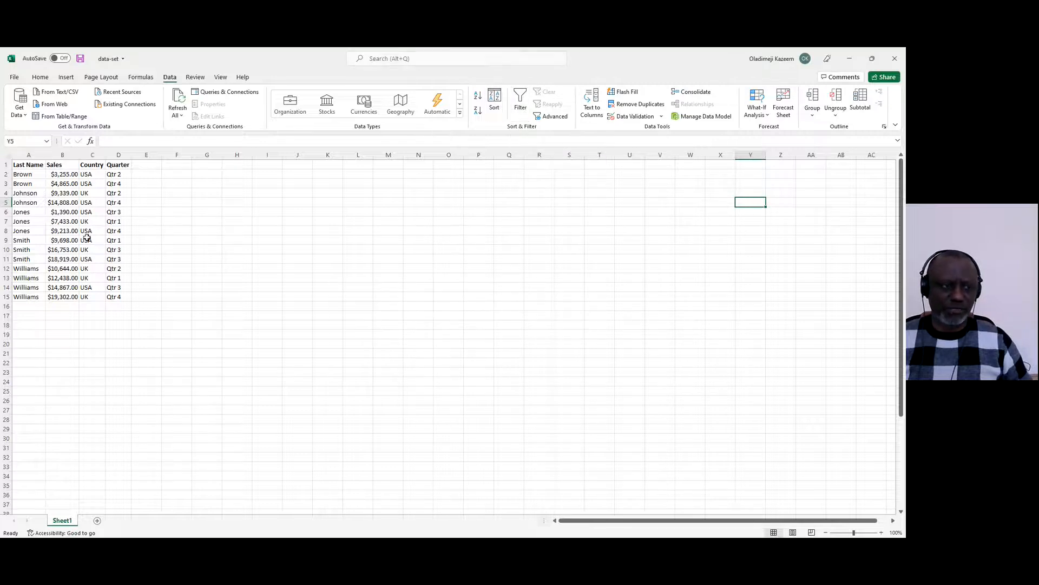
- Add filters to the headings of the sales data range and widen its columns so the headings are readable
{"action": "left_click", "coordinate": [87, 239]}
{"action": "key", "text": "ctrl+a"}
{"action": "key", "text": "ctrl+shift+l"}
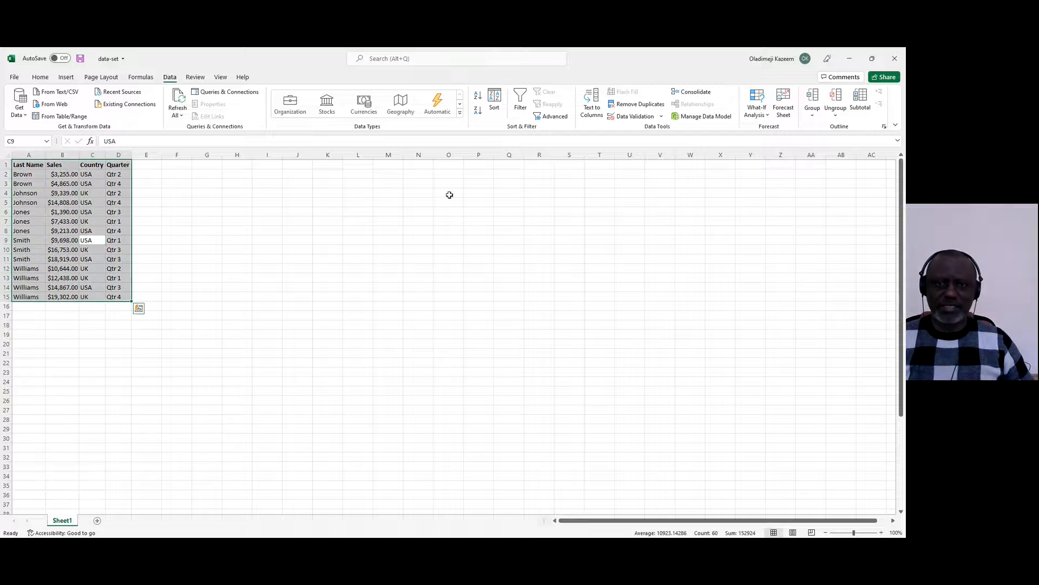
{"action": "left_click", "coordinate": [57, 193]}
{"action": "left_click_drag", "start_coordinate": [45, 155], "coordinate": [193, 155]}
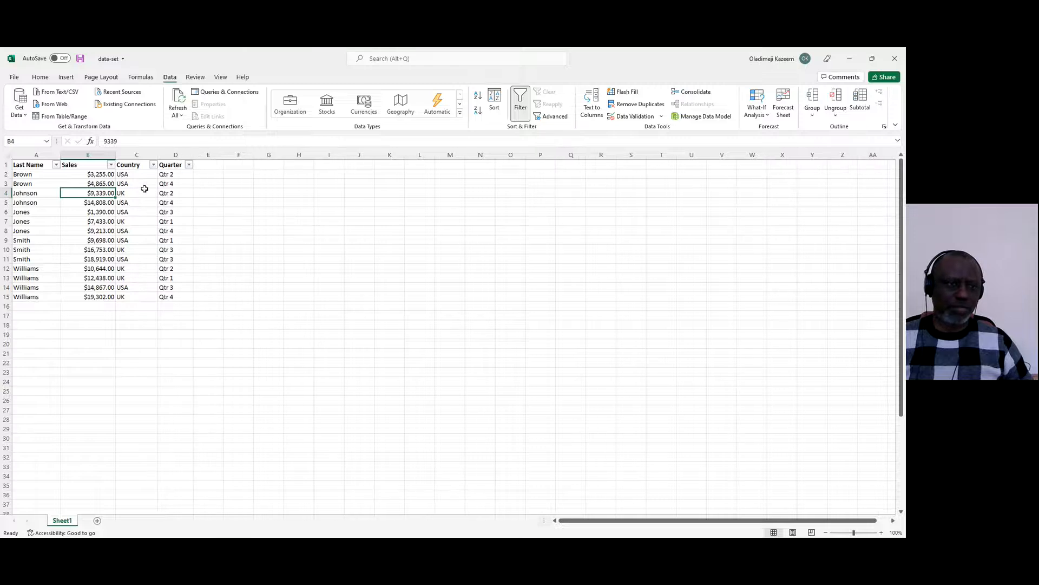
- Filter the Last Name column to show only the first name in its value list
{"action": "left_click", "coordinate": [56, 165]}
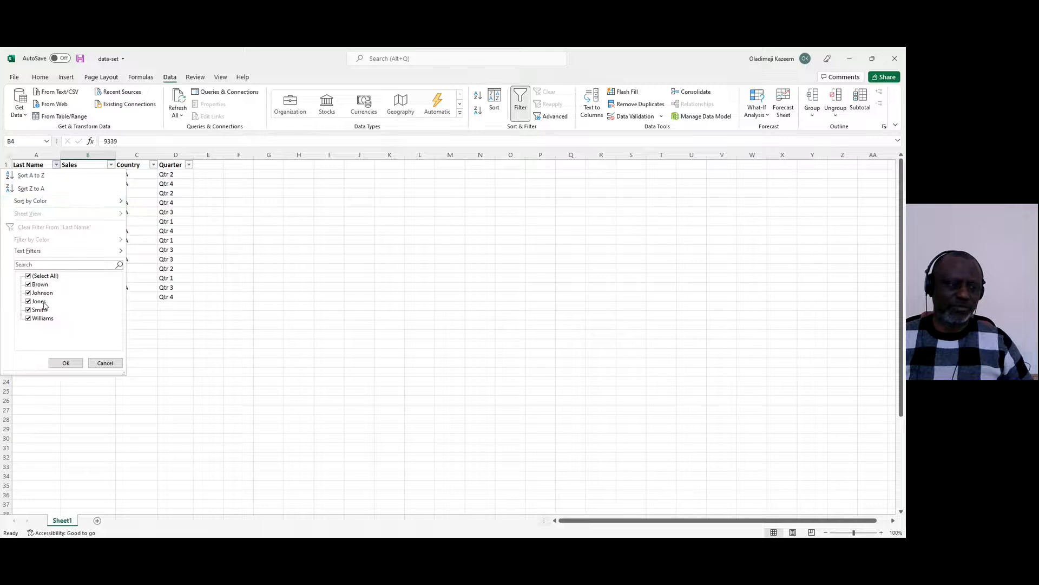
{"action": "key", "text": "Escape"}
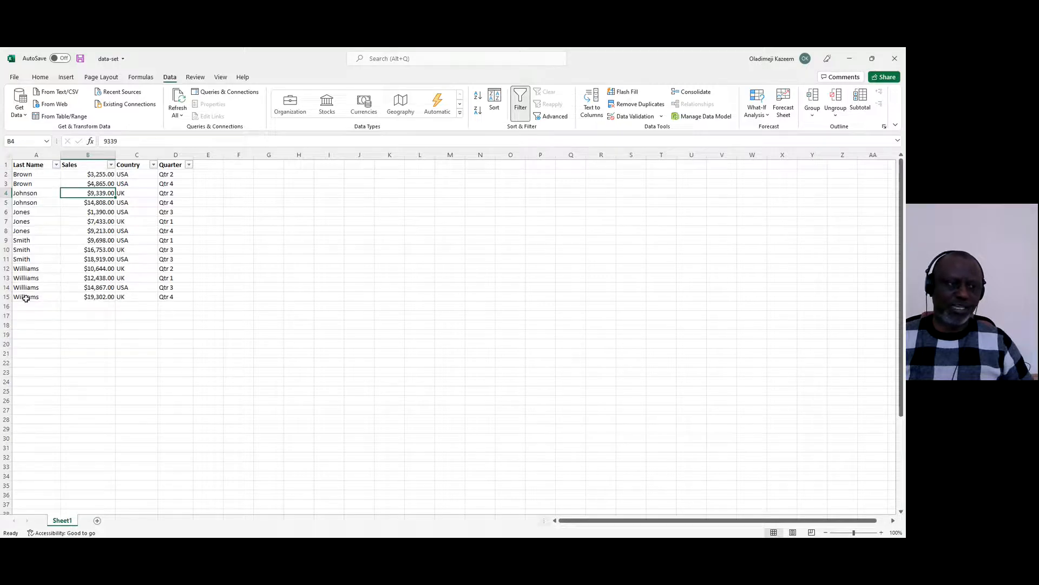
{"action": "left_click", "coordinate": [56, 164]}
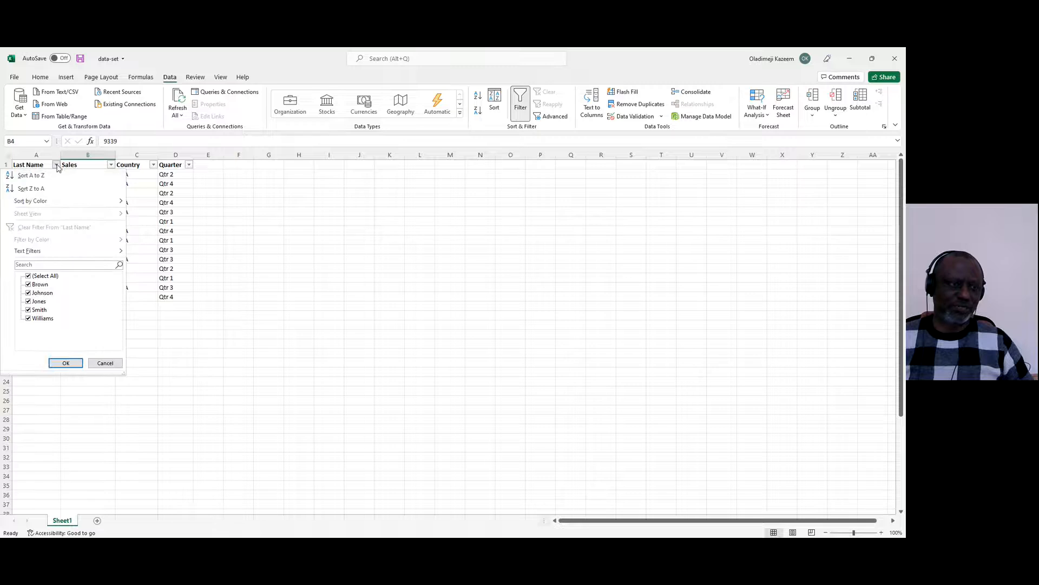
{"action": "left_click", "coordinate": [28, 277]}
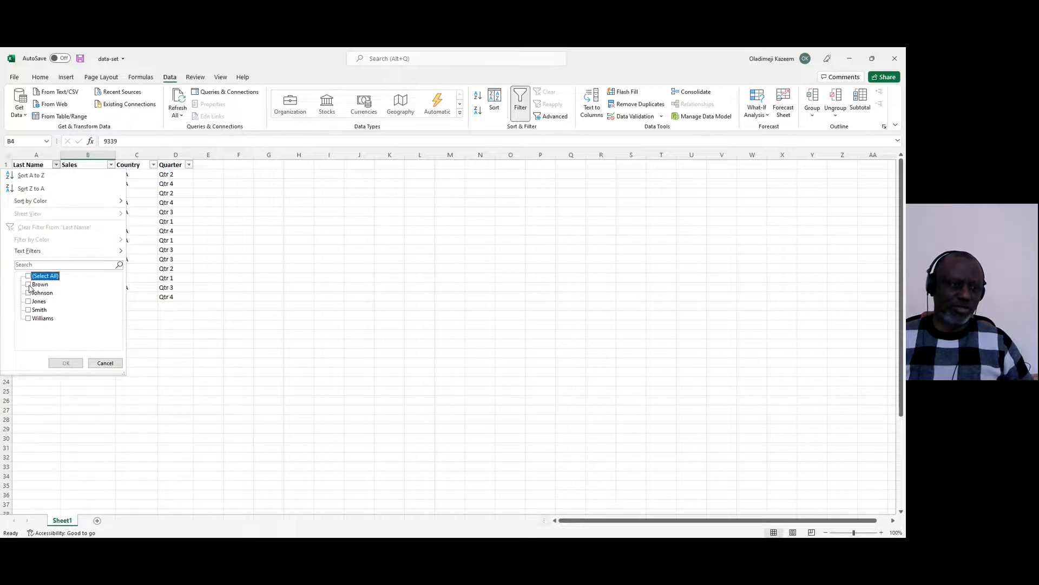
{"action": "left_click", "coordinate": [29, 285]}
{"action": "left_click", "coordinate": [66, 363]}
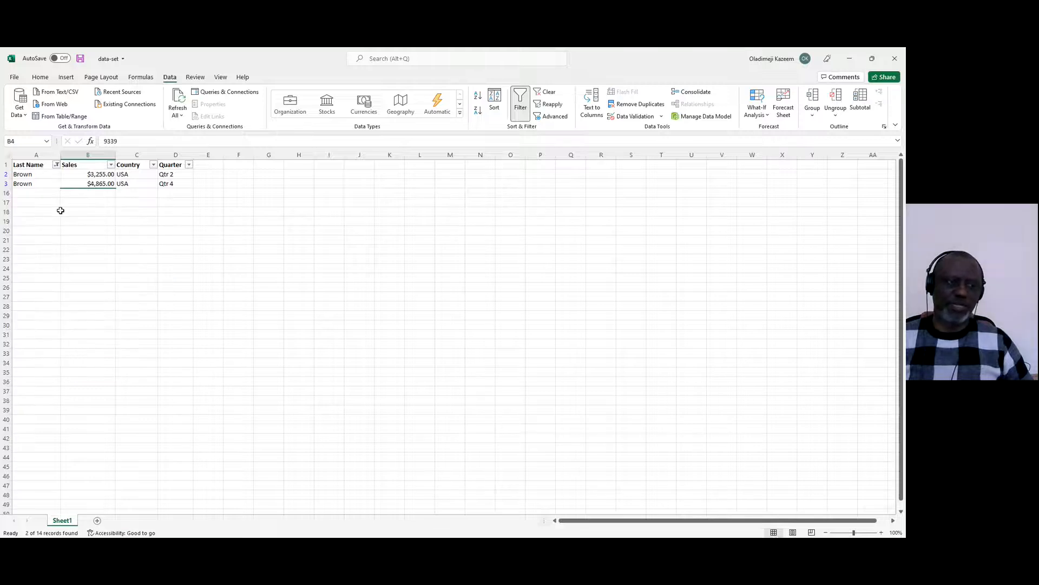
- Change the Last Name filter to show only the second and third names in its value list
{"action": "left_click", "coordinate": [56, 165]}
{"action": "left_click", "coordinate": [29, 276]}
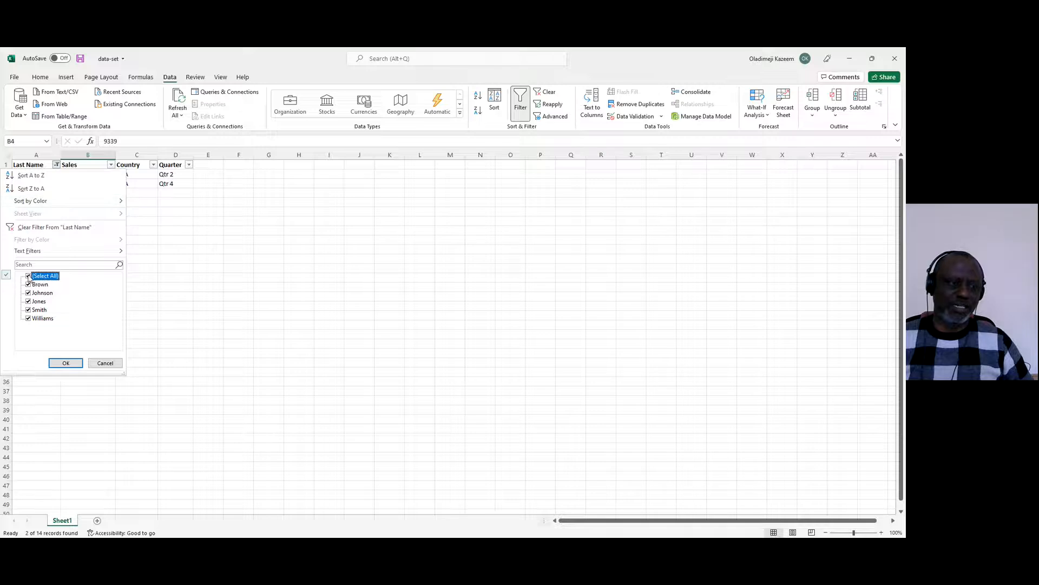
{"action": "left_click", "coordinate": [29, 284]}
{"action": "left_click", "coordinate": [30, 293]}
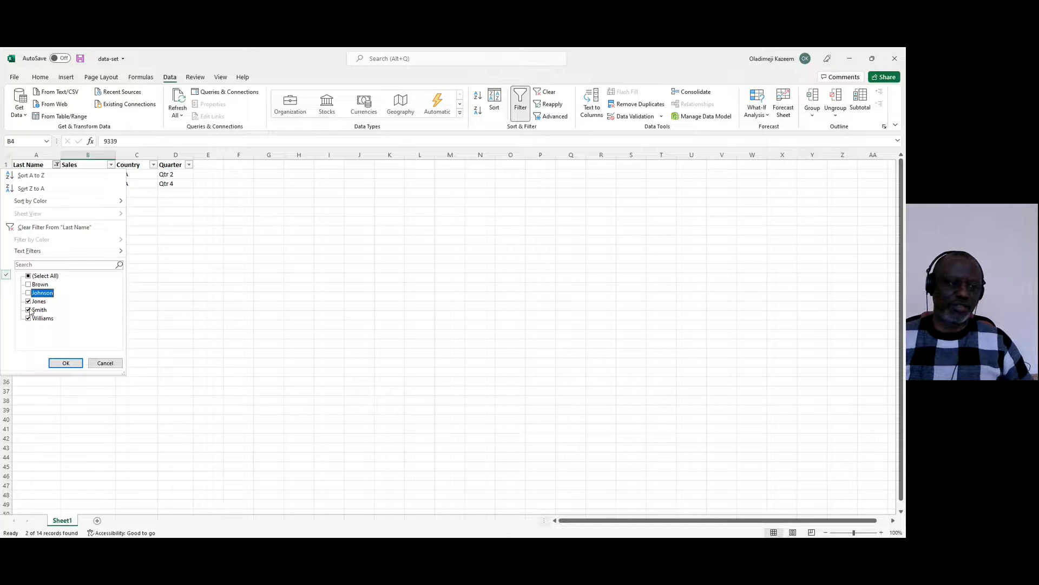
{"action": "left_click", "coordinate": [28, 293]}
{"action": "left_click", "coordinate": [28, 310]}
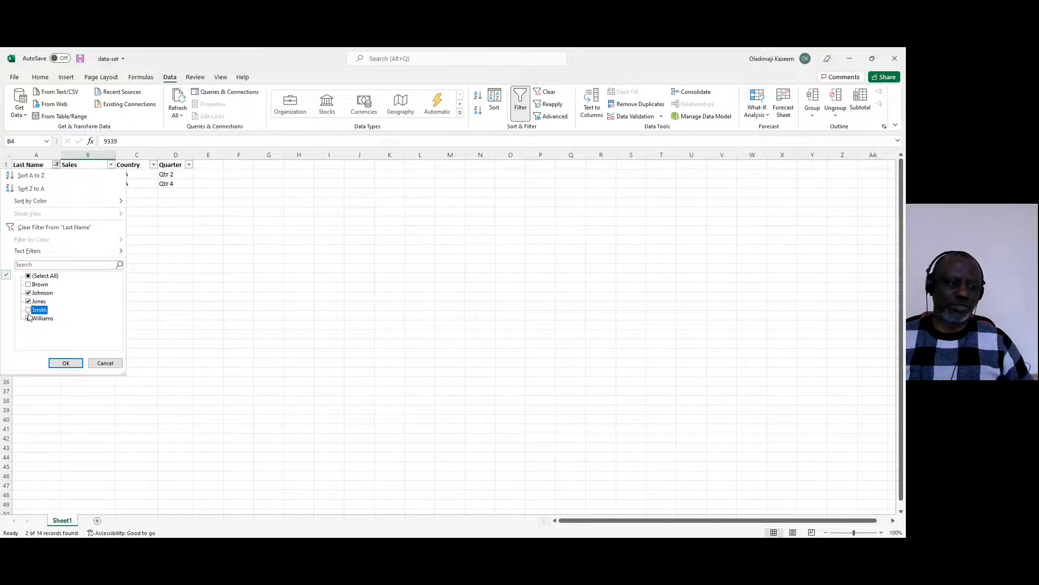
{"action": "left_click", "coordinate": [65, 362]}
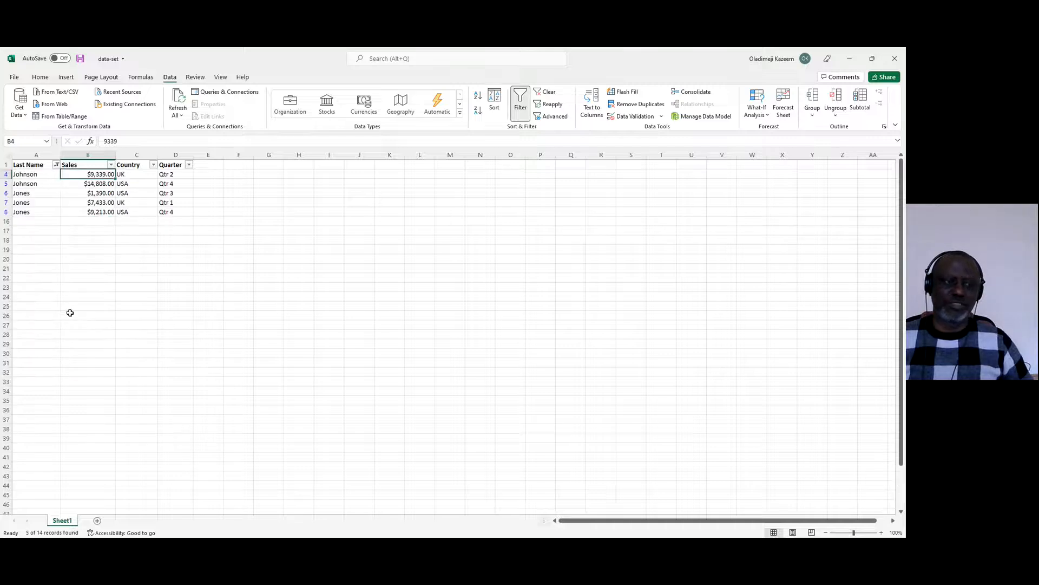
- Reset the Last Name filter by selecting all of its values
{"action": "left_click", "coordinate": [57, 165]}
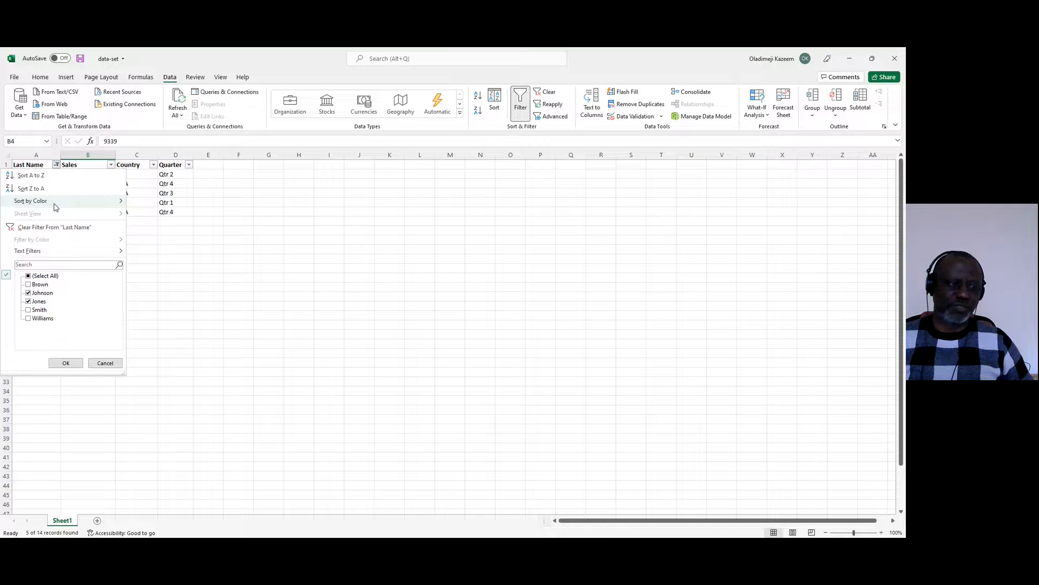
{"action": "left_click", "coordinate": [29, 276]}
{"action": "left_click", "coordinate": [67, 363]}
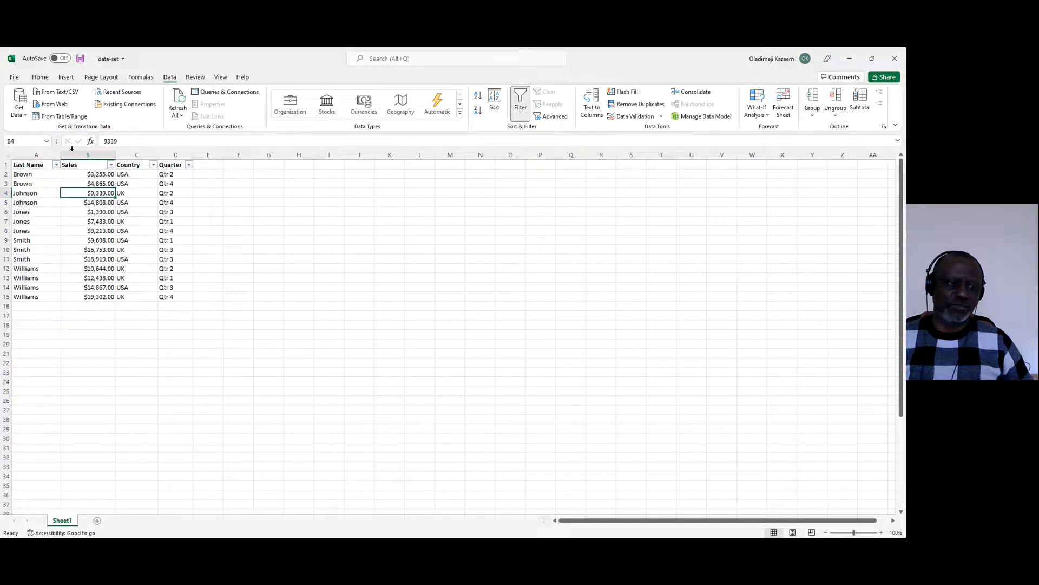
- Filter the Sales column to show only $7,433.00 and $9,213.00
{"action": "left_click", "coordinate": [111, 165]}
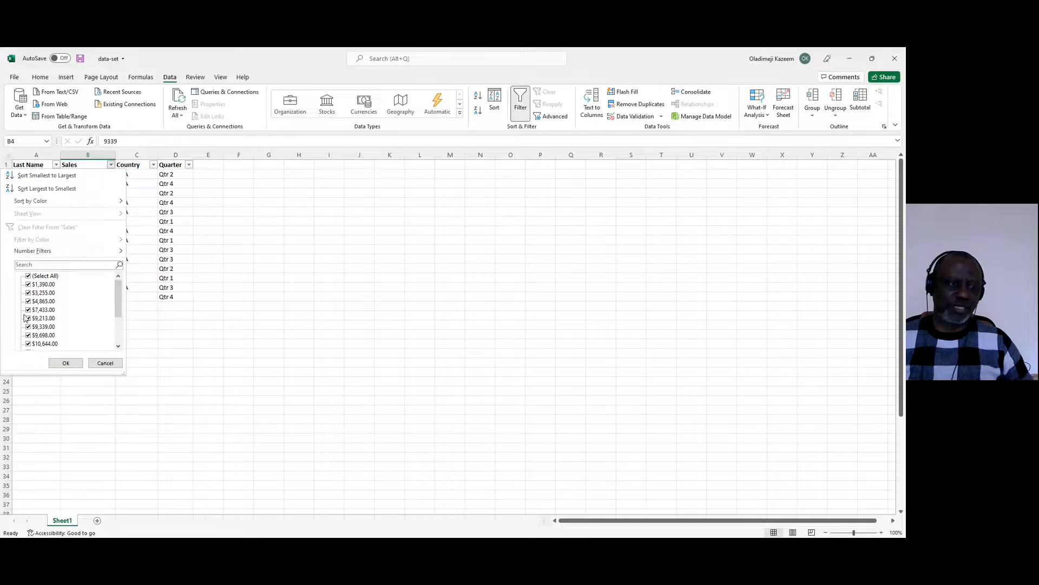
{"action": "left_click", "coordinate": [28, 277]}
{"action": "left_click", "coordinate": [28, 310]}
{"action": "left_click", "coordinate": [29, 320]}
{"action": "left_click", "coordinate": [68, 363]}
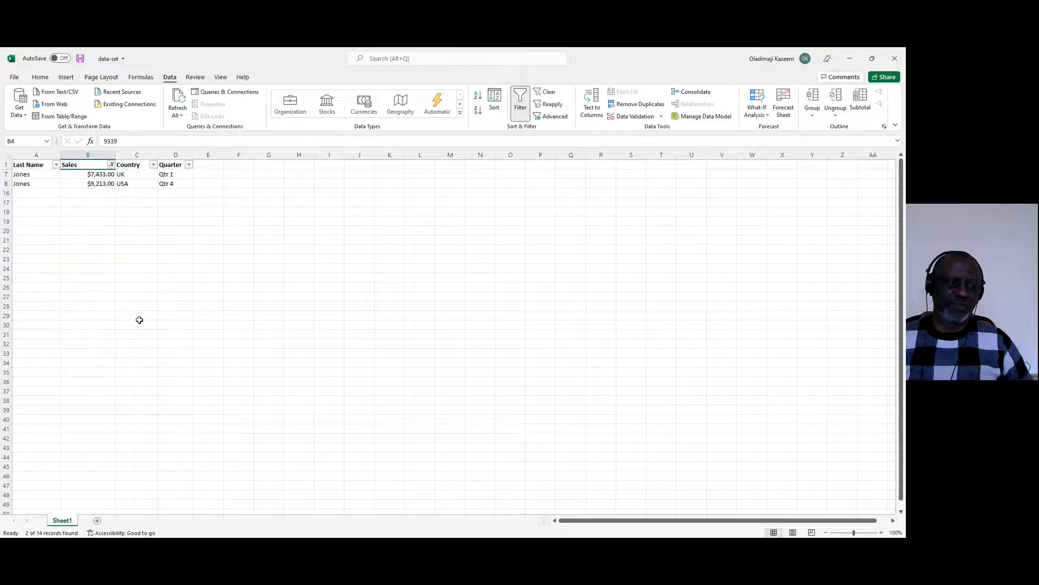
- Reset the Sales filter by selecting all of its values
{"action": "left_click", "coordinate": [111, 164]}
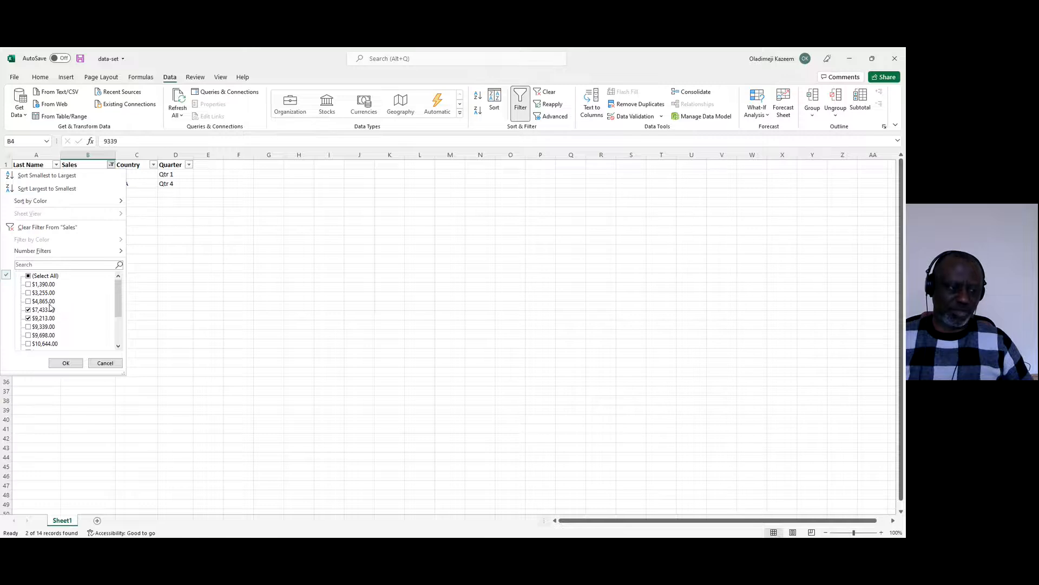
{"action": "left_click", "coordinate": [28, 276]}
{"action": "left_click", "coordinate": [67, 361]}
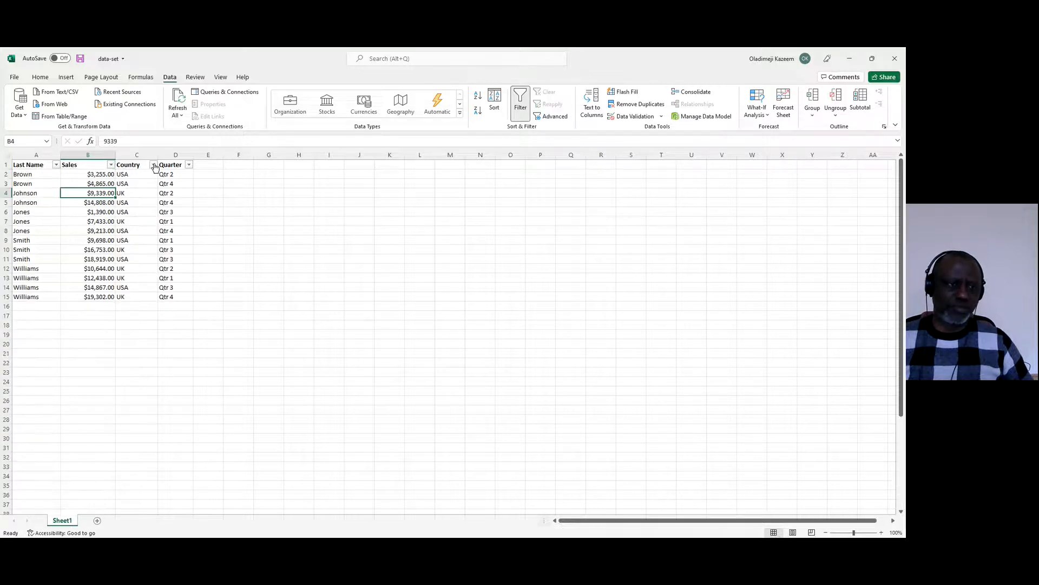
- Check the filter options of the Country column and open the Advanced Filter settings, leaving both without applying anything
{"action": "left_click", "coordinate": [154, 165]}
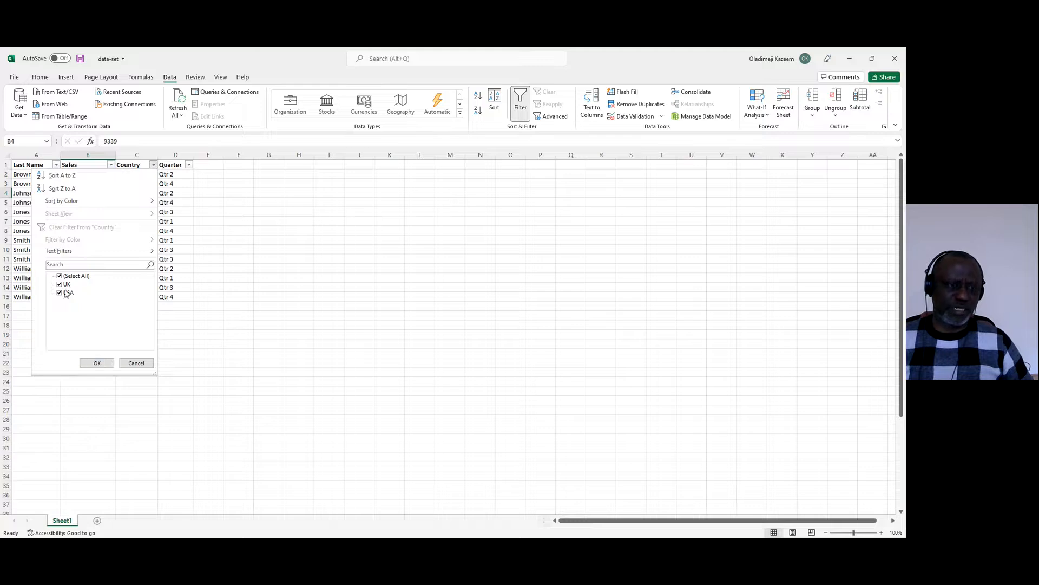
{"action": "key", "text": "Escape"}
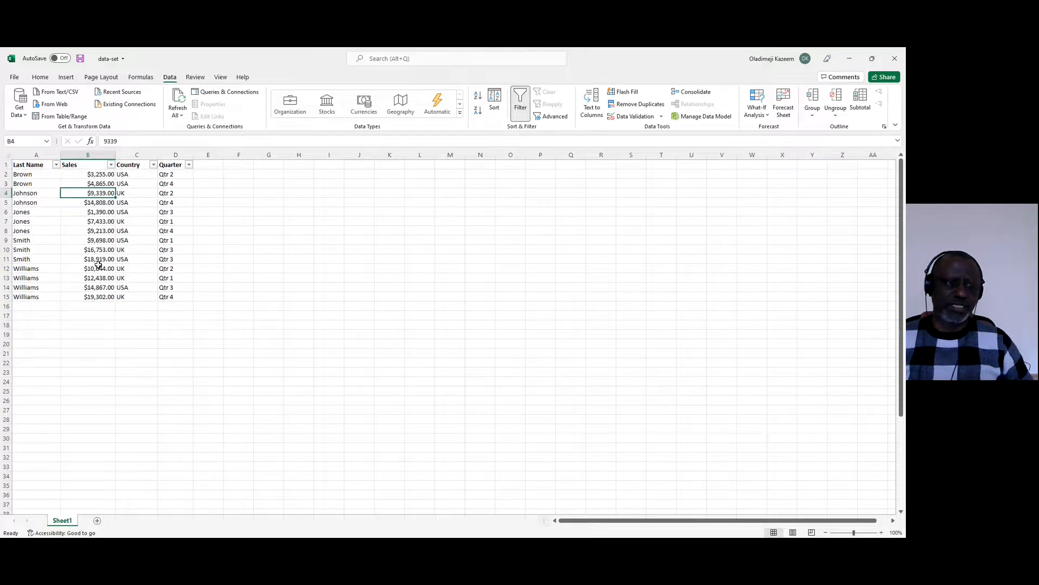
{"action": "left_click", "coordinate": [552, 118]}
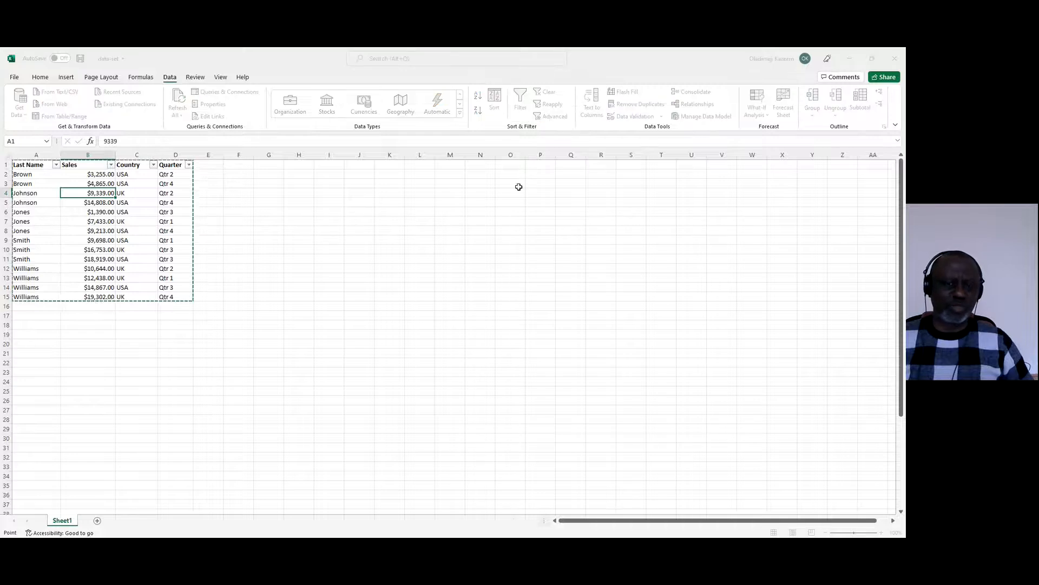
{"action": "left_click", "coordinate": [466, 247]}
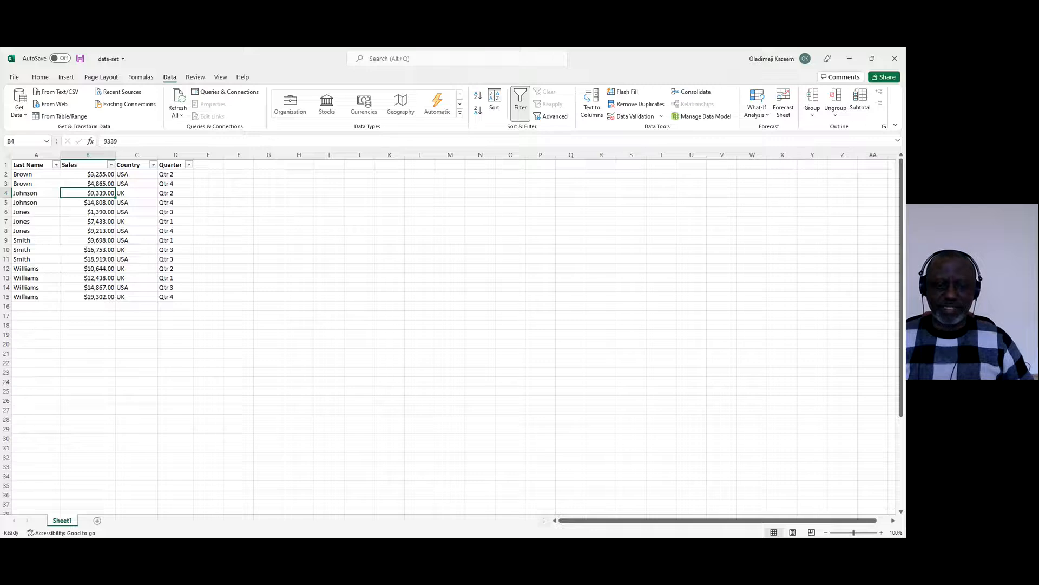
{"action": "left_click", "coordinate": [427, 487]}
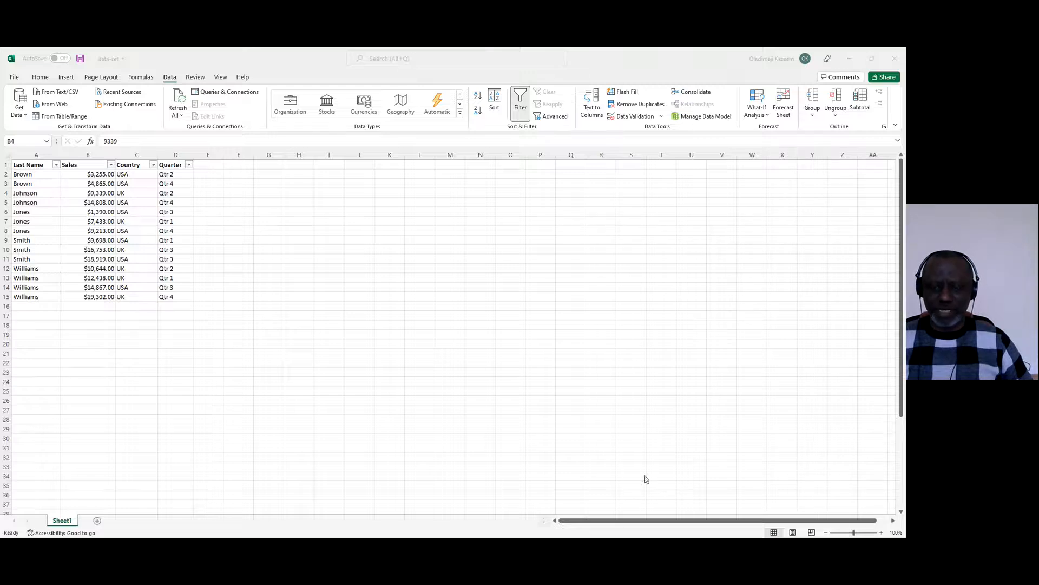
{"action": "left_click", "coordinate": [588, 457]}
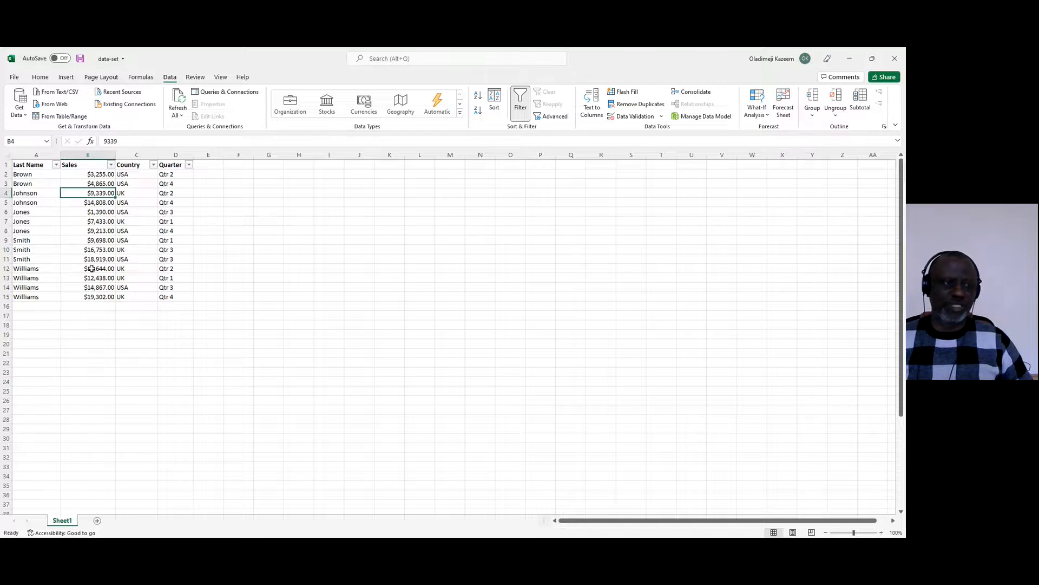
{"action": "key", "text": "Down"}
{"action": "left_click_drag", "start_coordinate": [90, 253], "coordinate": [90, 258]}
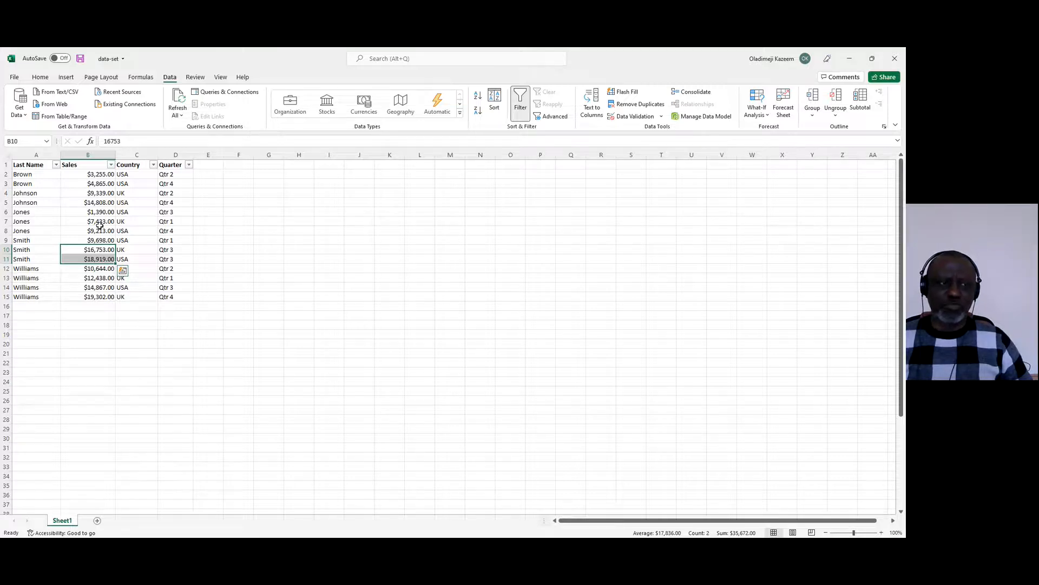
{"action": "left_click_drag", "start_coordinate": [100, 224], "coordinate": [101, 232]}
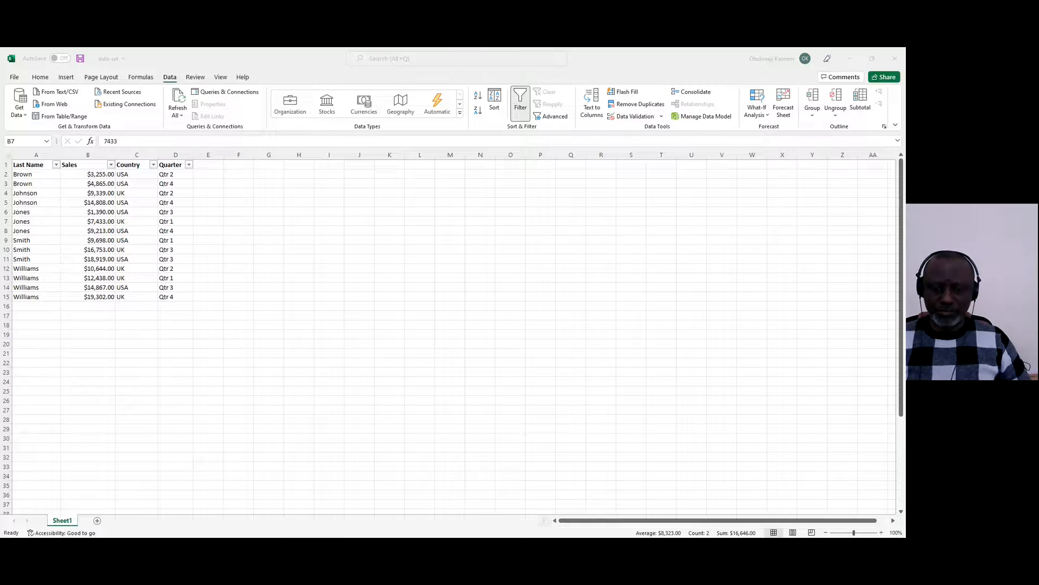
- Highlight duplicate values across the whole sales table with light red fill and dark red text, and undo the highlighting
{"action": "left_click", "coordinate": [121, 251]}
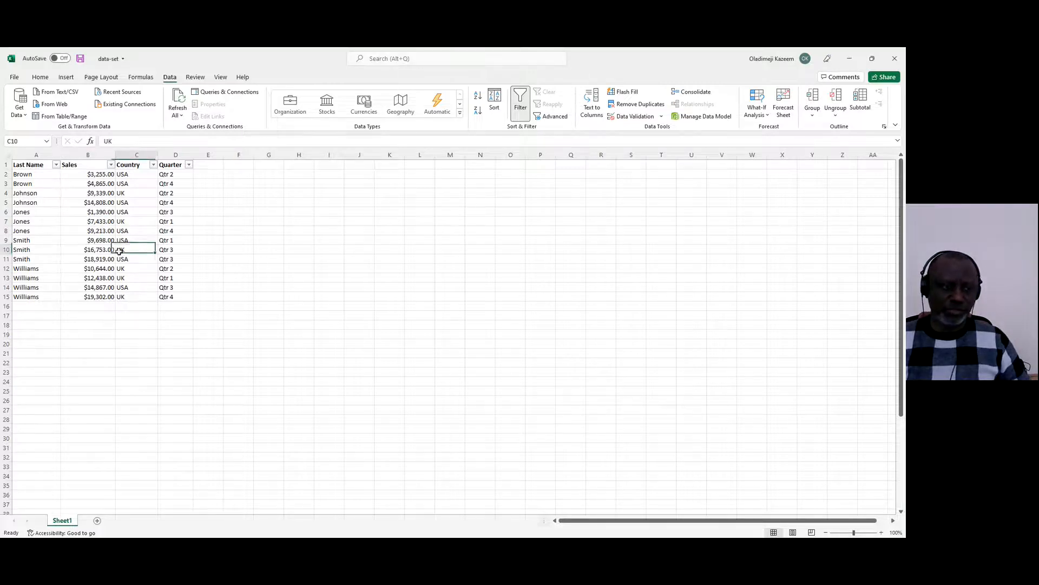
{"action": "key", "text": "ctrl+a"}
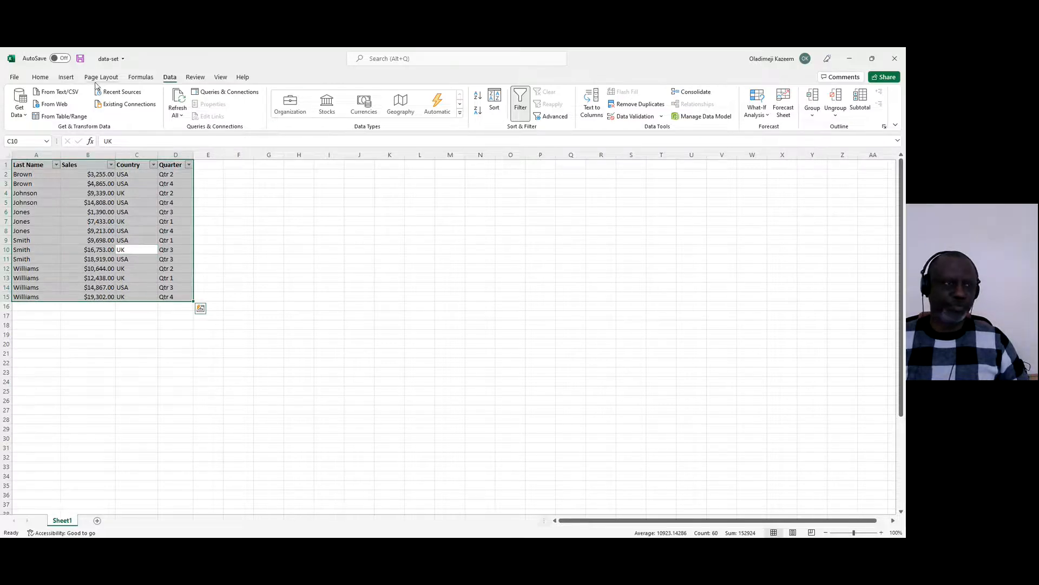
{"action": "left_click", "coordinate": [141, 77]}
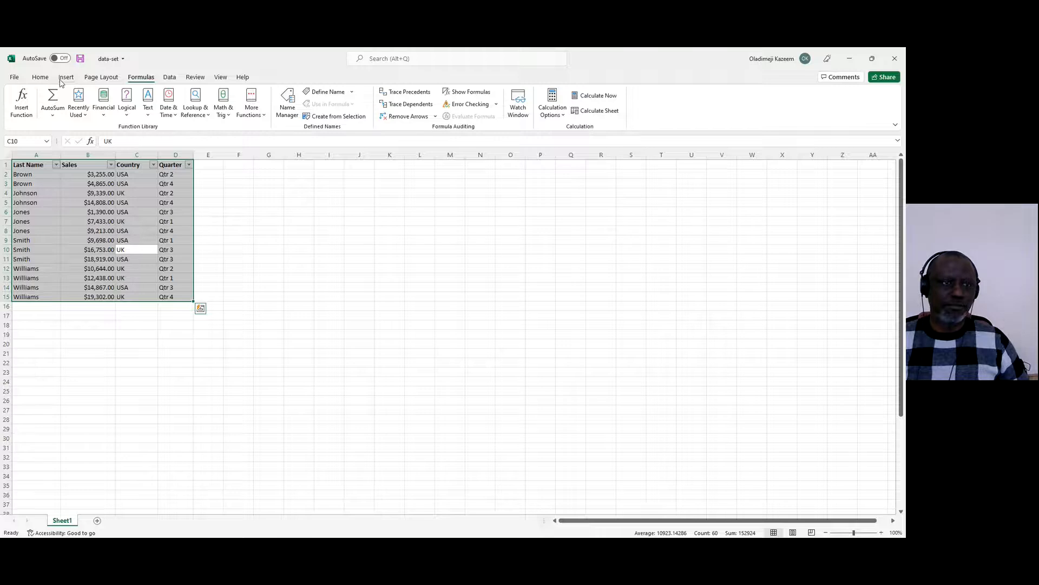
{"action": "left_click", "coordinate": [170, 78]}
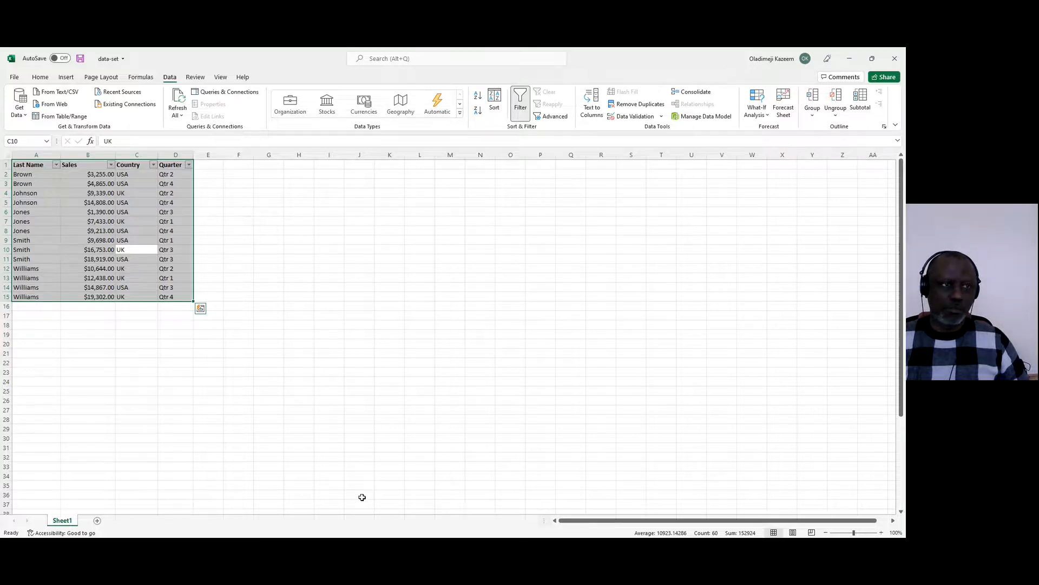
{"action": "left_click", "coordinate": [40, 77]}
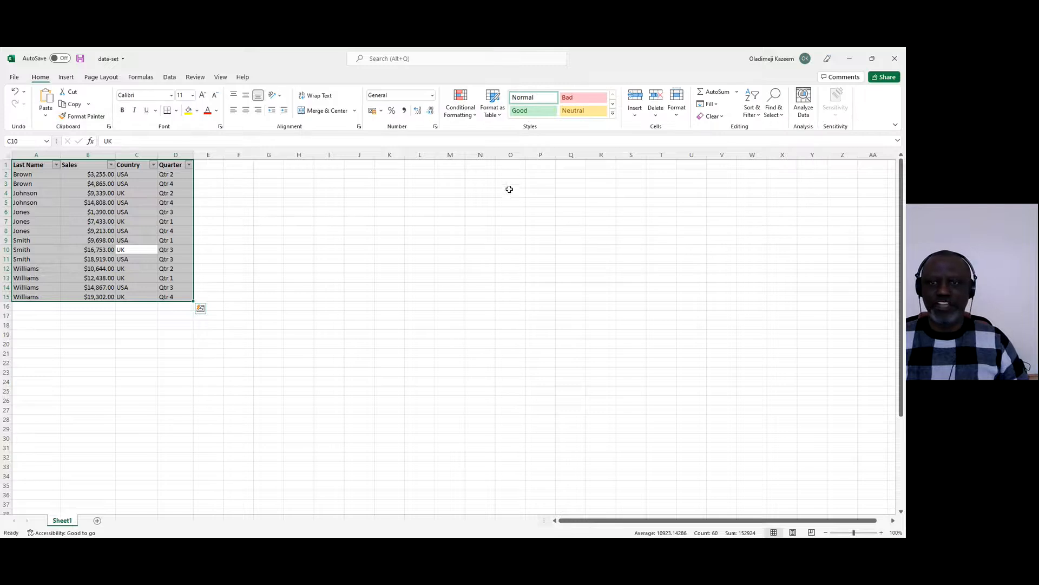
{"action": "left_click", "coordinate": [676, 116]}
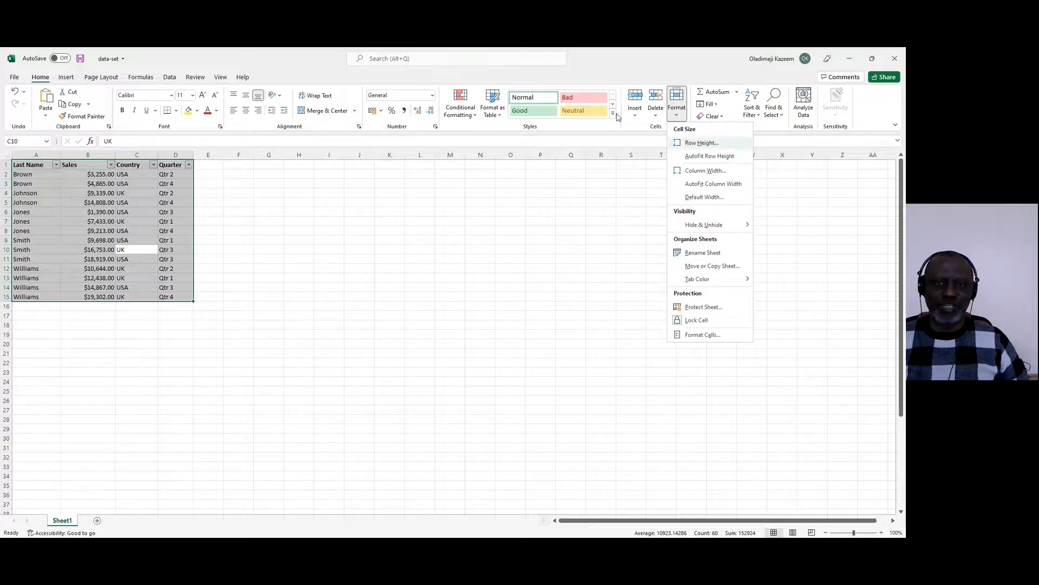
{"action": "left_click", "coordinate": [469, 130]}
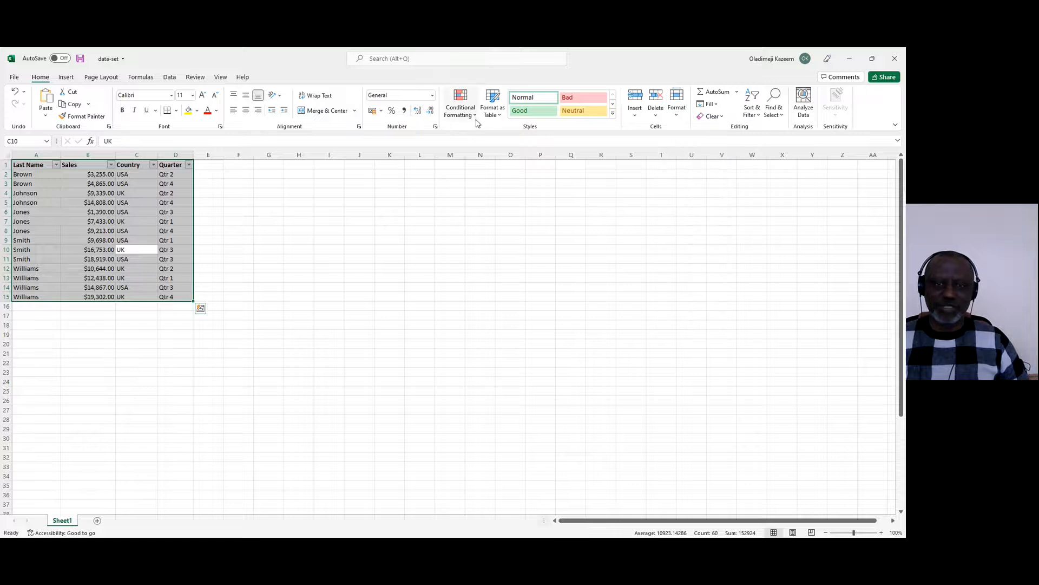
{"action": "left_click", "coordinate": [475, 116]}
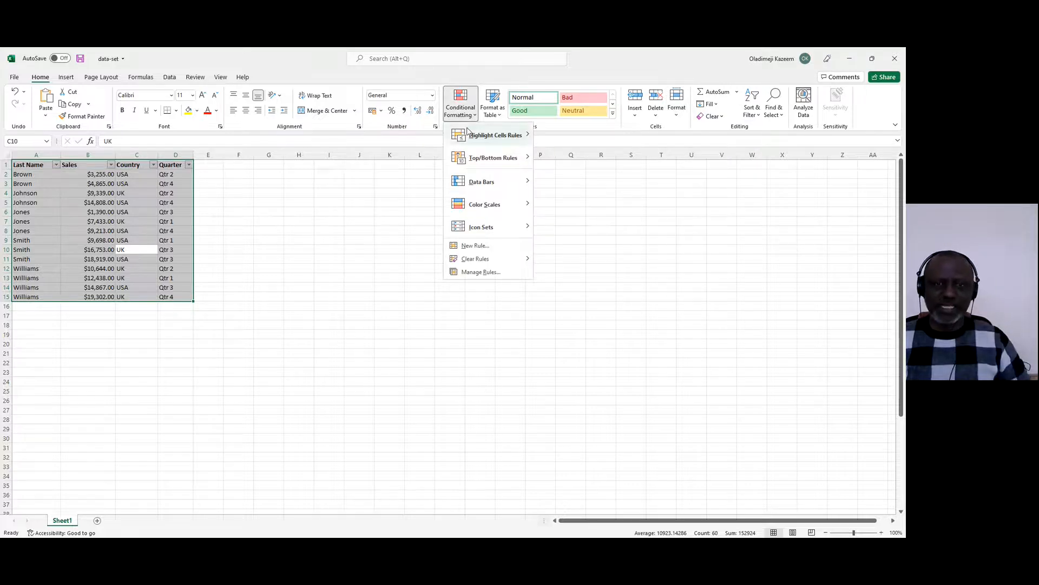
{"action": "mouse_move", "coordinate": [482, 140]}
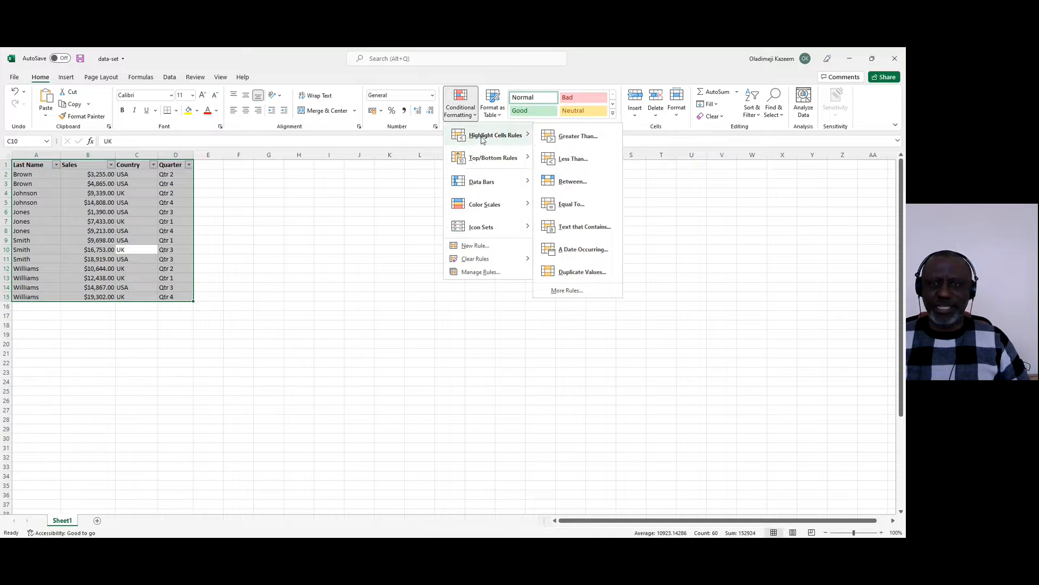
{"action": "left_click", "coordinate": [580, 271]}
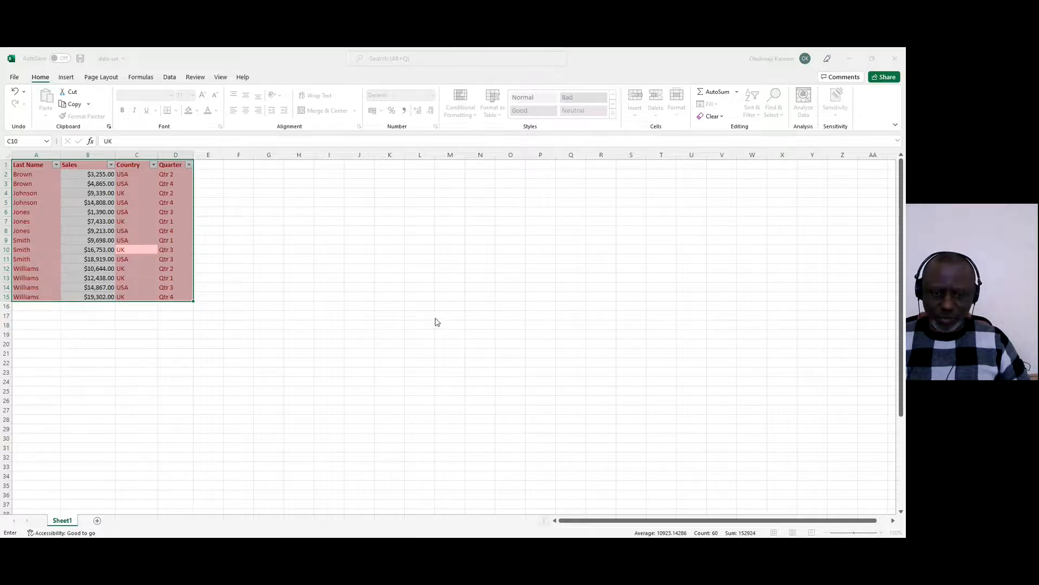
{"action": "left_click", "coordinate": [469, 337]}
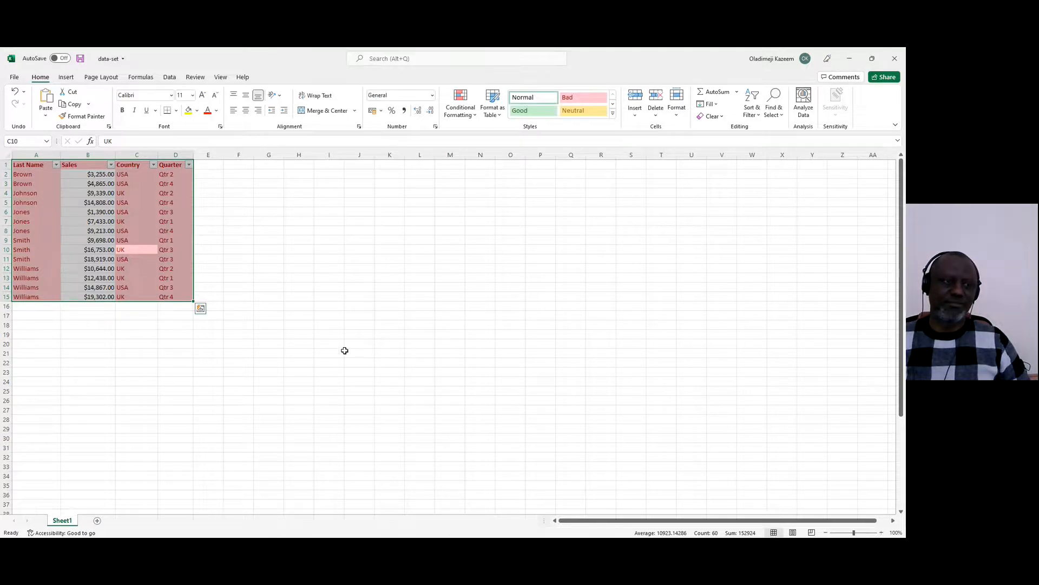
{"action": "left_click", "coordinate": [248, 267]}
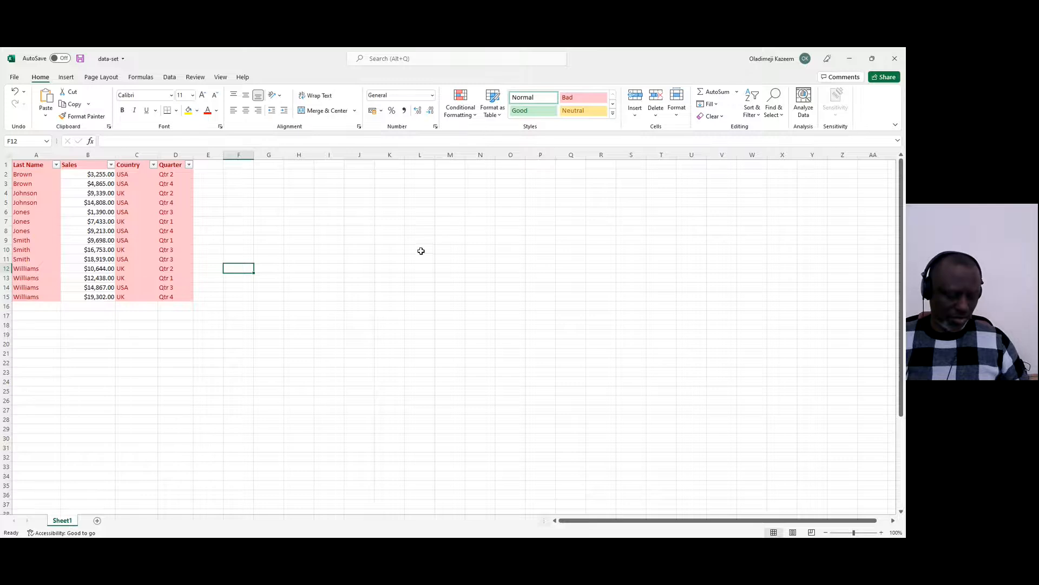
{"action": "key", "text": "ctrl+z"}
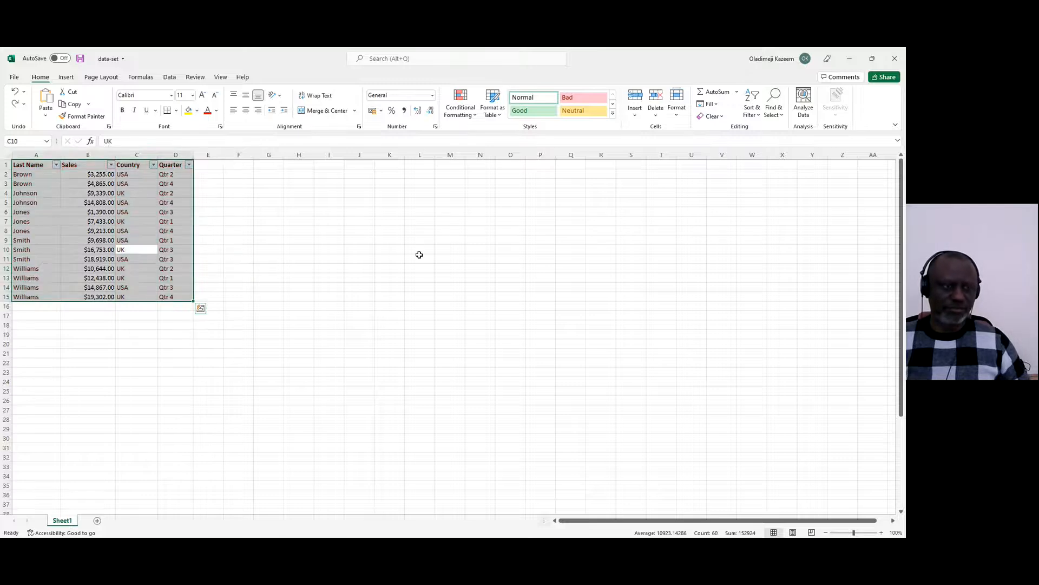
- Select the whole sales table and turn off its column filters
{"action": "left_click", "coordinate": [103, 192]}
{"action": "left_click", "coordinate": [95, 154]}
{"action": "left_click", "coordinate": [44, 193]}
{"action": "key", "text": "ctrl+a"}
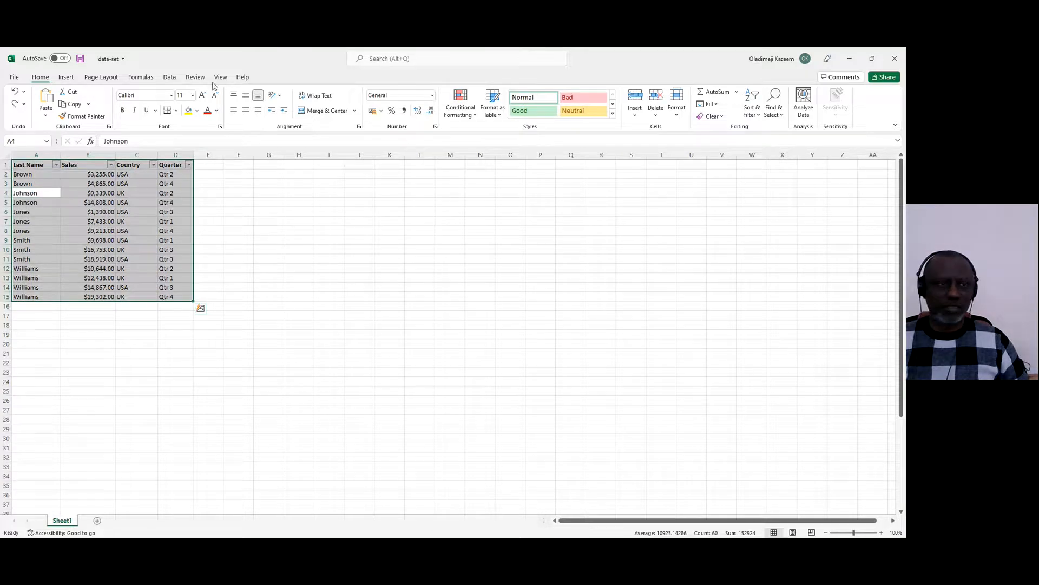
{"action": "left_click", "coordinate": [169, 78]}
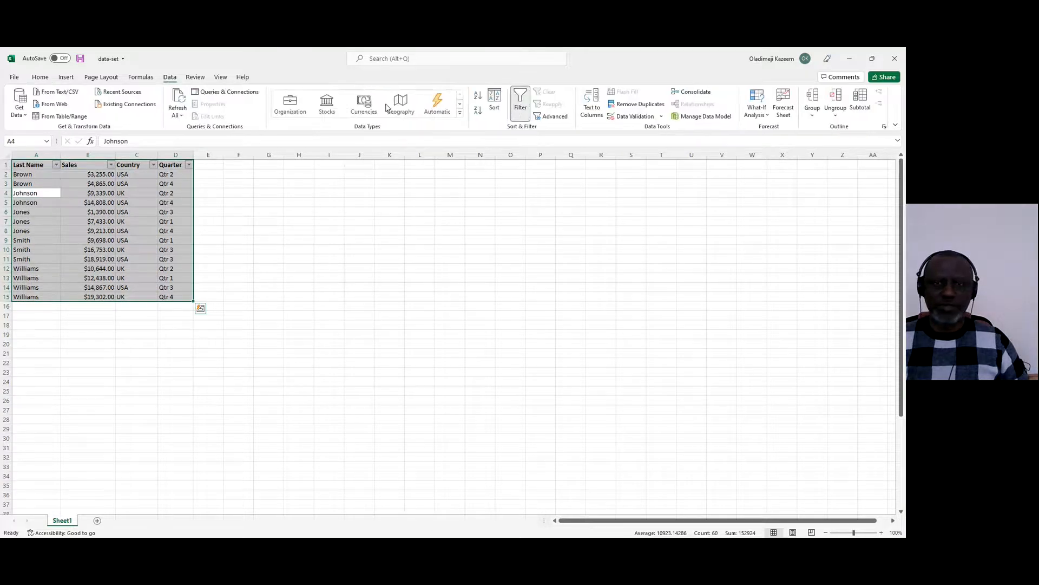
{"action": "left_click", "coordinate": [524, 106]}
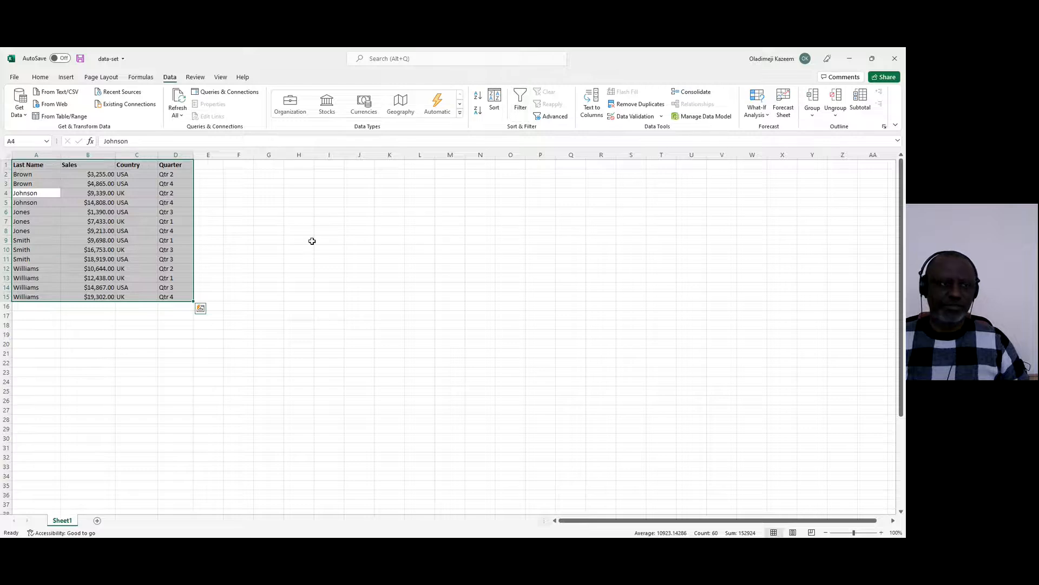
- Apply the green-yellow-red color scale to the whole sales table through conditional formatting, and undo it
{"action": "left_click", "coordinate": [125, 221]}
{"action": "key", "text": "ctrl+a"}
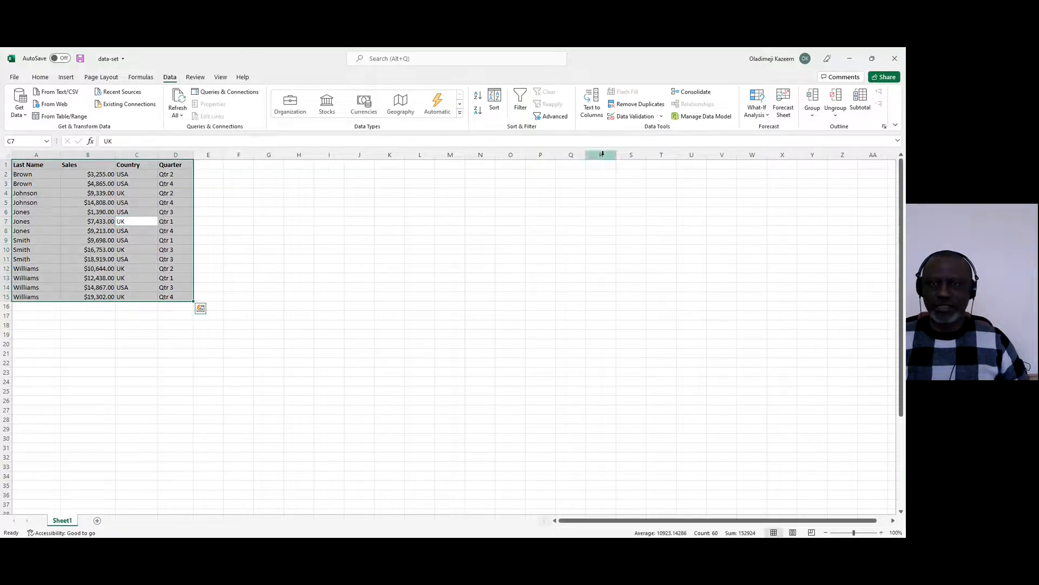
{"action": "left_click", "coordinate": [40, 77]}
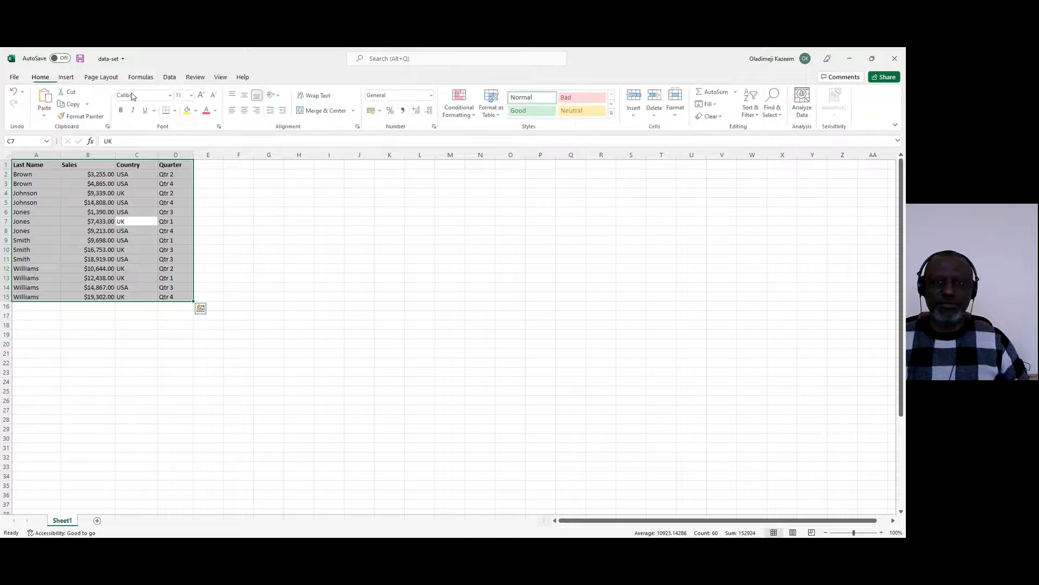
{"action": "left_click", "coordinate": [471, 112]}
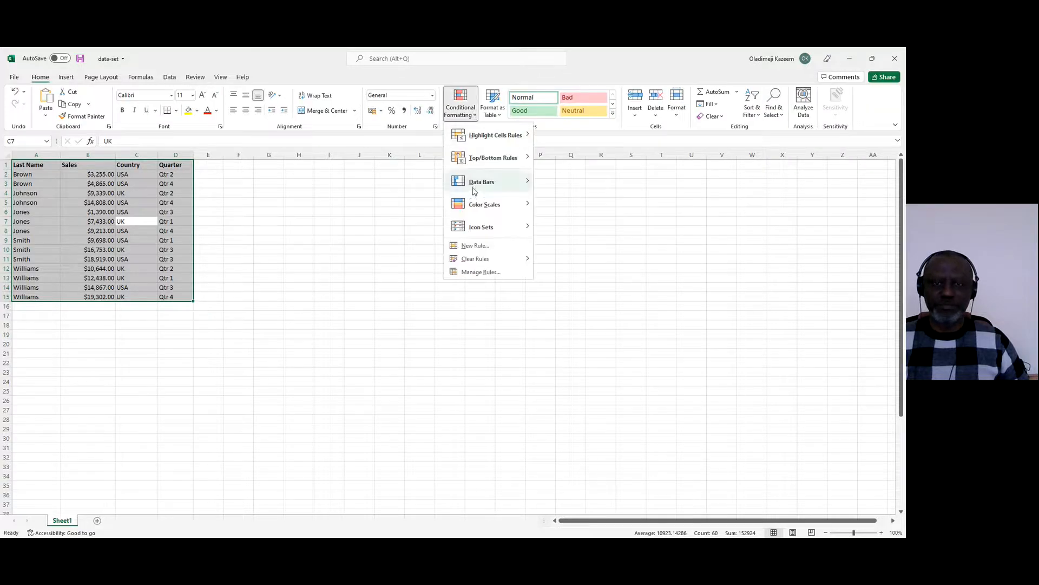
{"action": "mouse_move", "coordinate": [480, 205]}
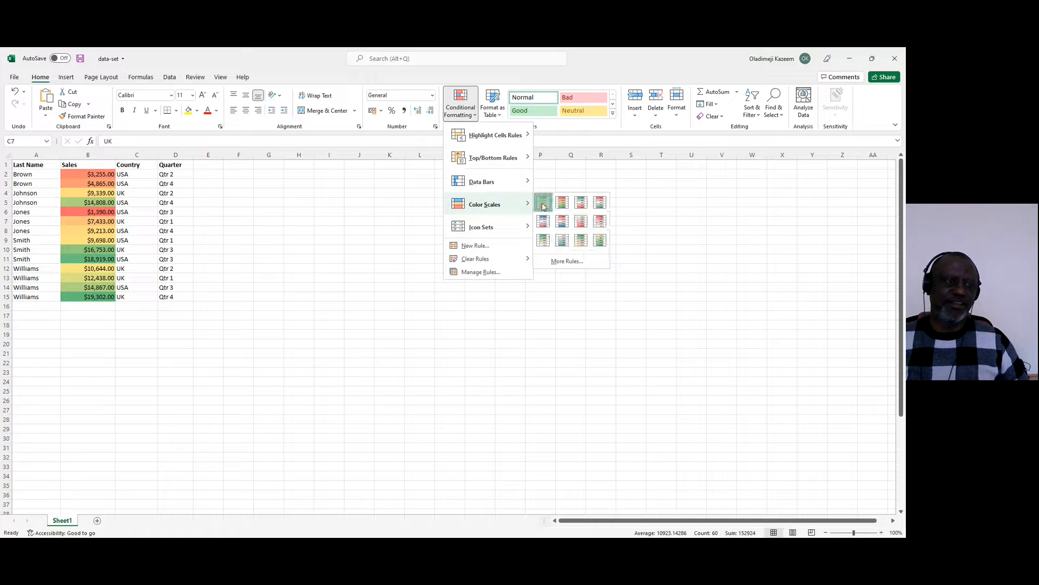
{"action": "left_click", "coordinate": [543, 204]}
{"action": "left_click", "coordinate": [241, 229]}
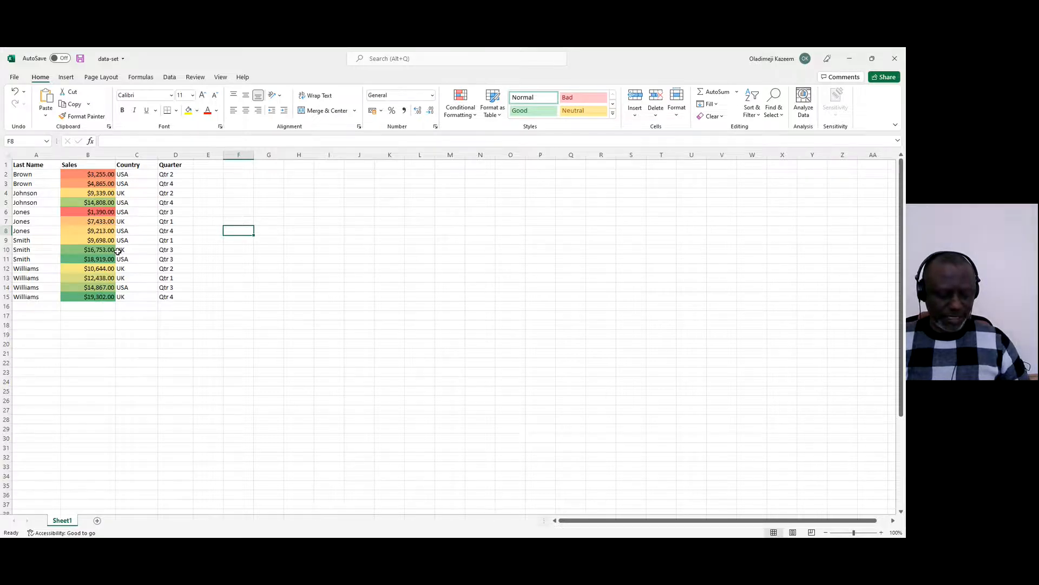
{"action": "key", "text": "ctrl+z"}
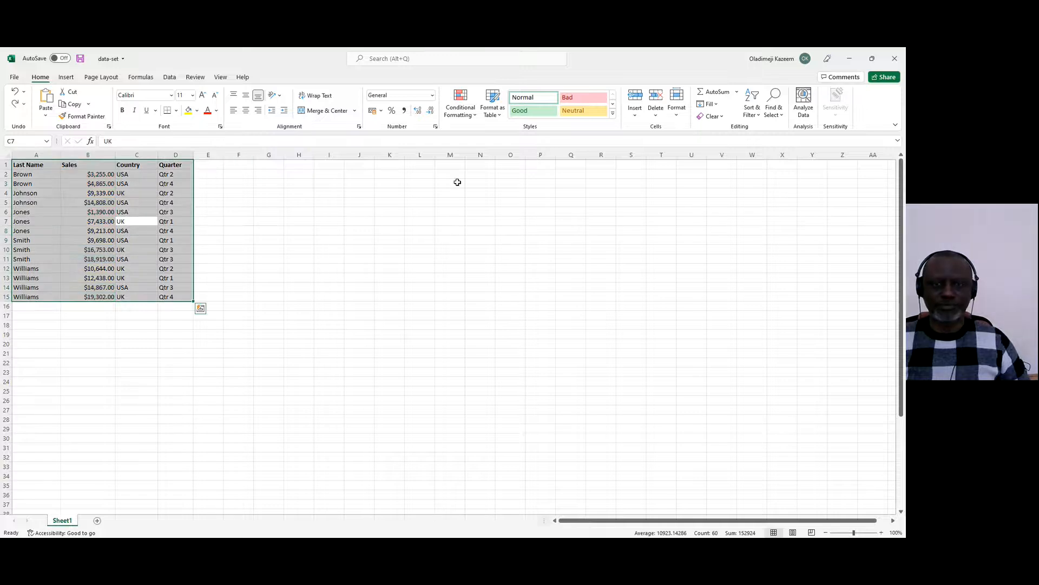
- Apply green gradient data bars to the sales table through conditional formatting, and undo them
{"action": "left_click", "coordinate": [474, 118]}
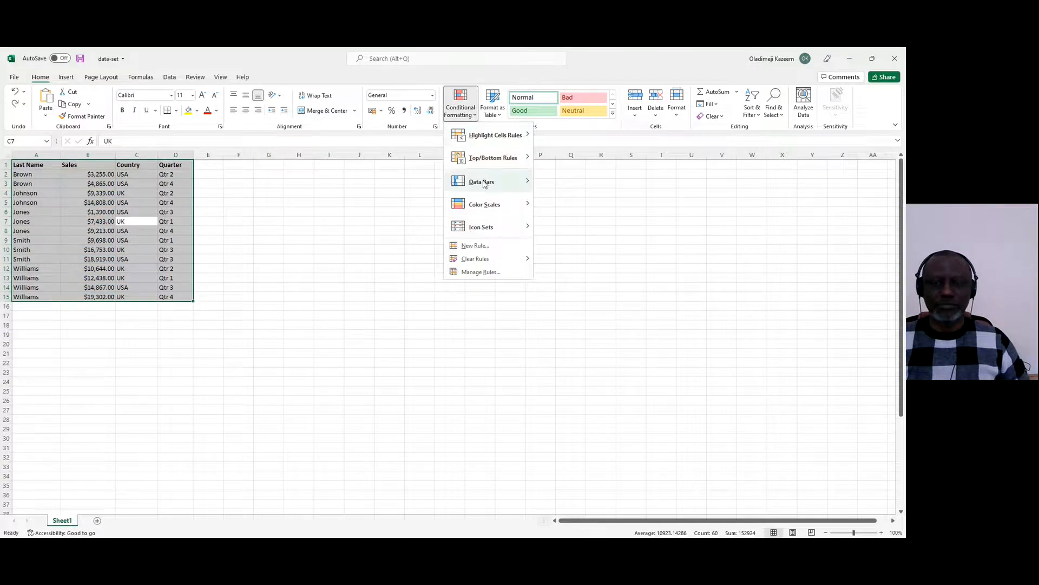
{"action": "mouse_move", "coordinate": [485, 184]}
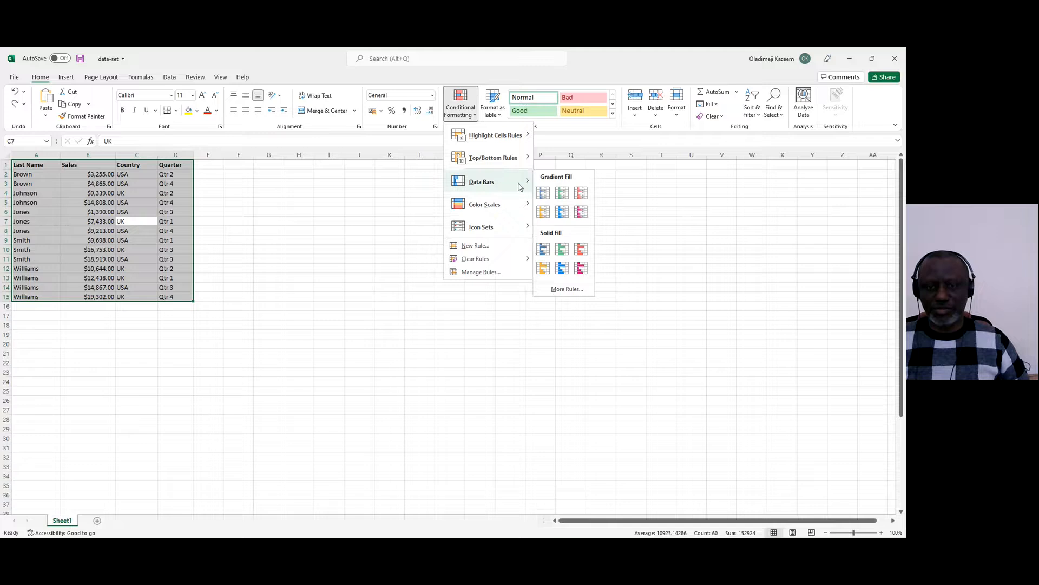
{"action": "left_click", "coordinate": [567, 191]}
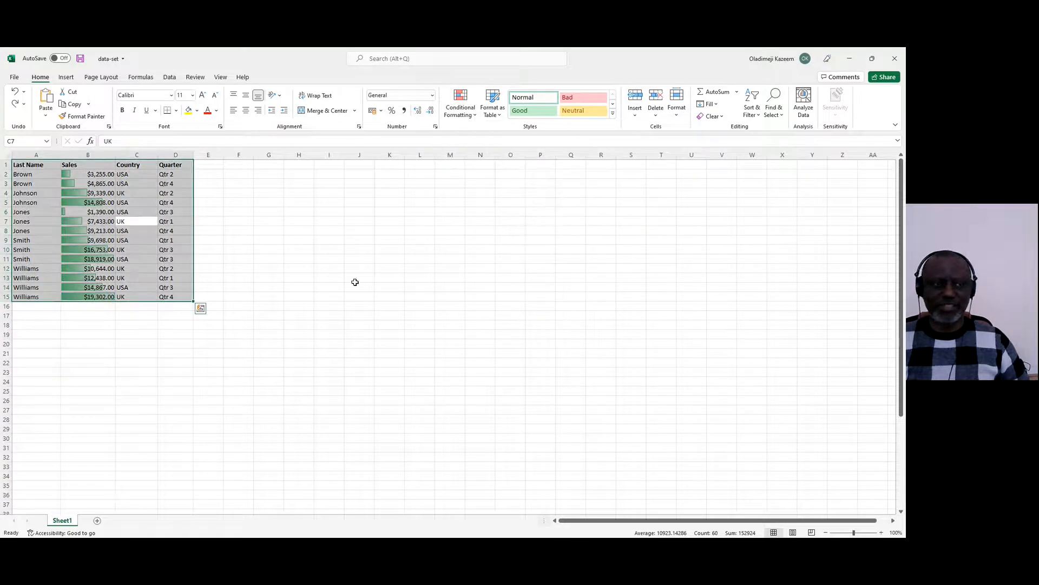
{"action": "left_click", "coordinate": [256, 230]}
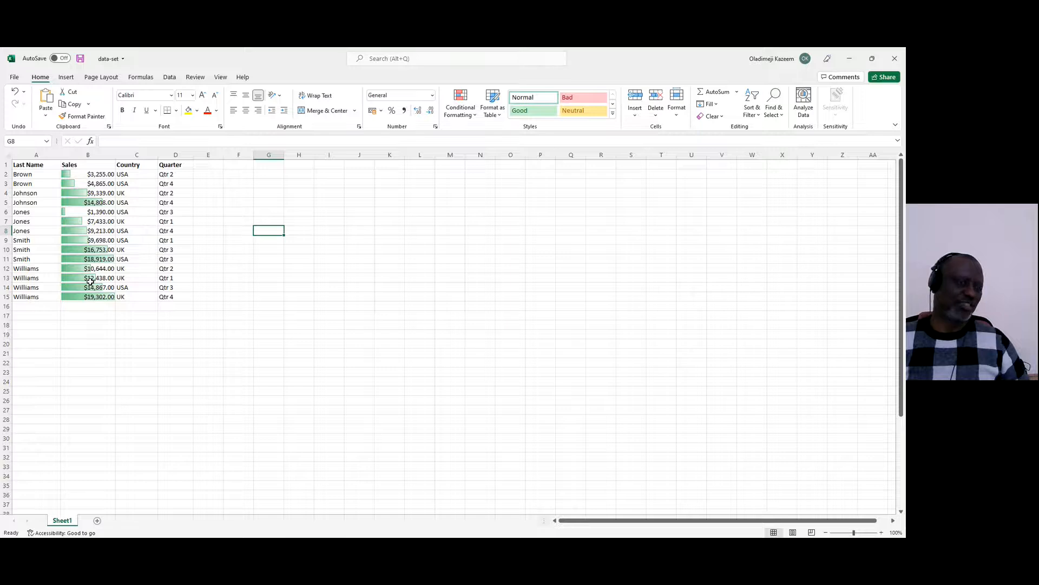
{"action": "left_click", "coordinate": [476, 117]}
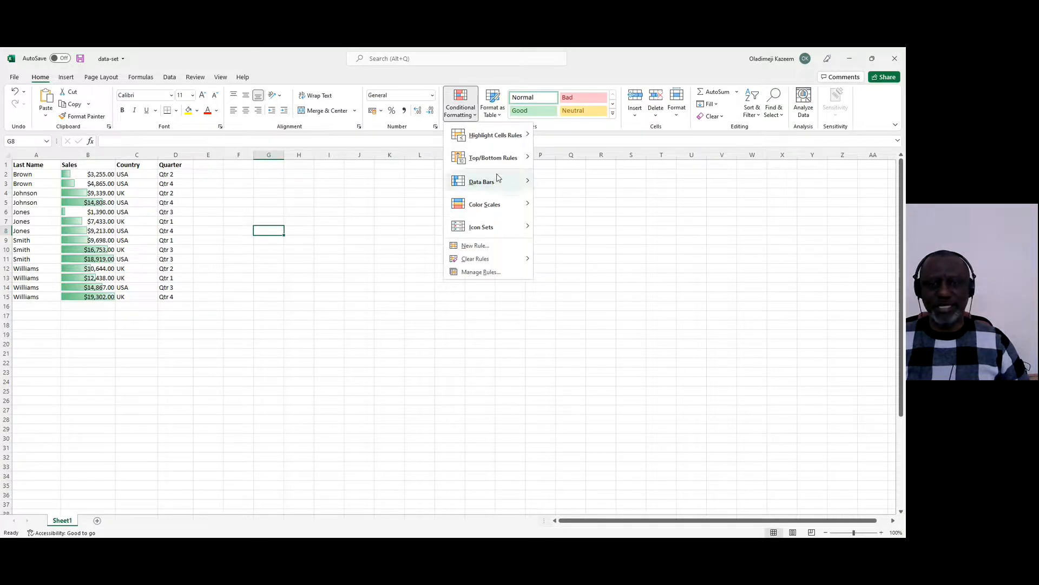
{"action": "mouse_move", "coordinate": [501, 229]}
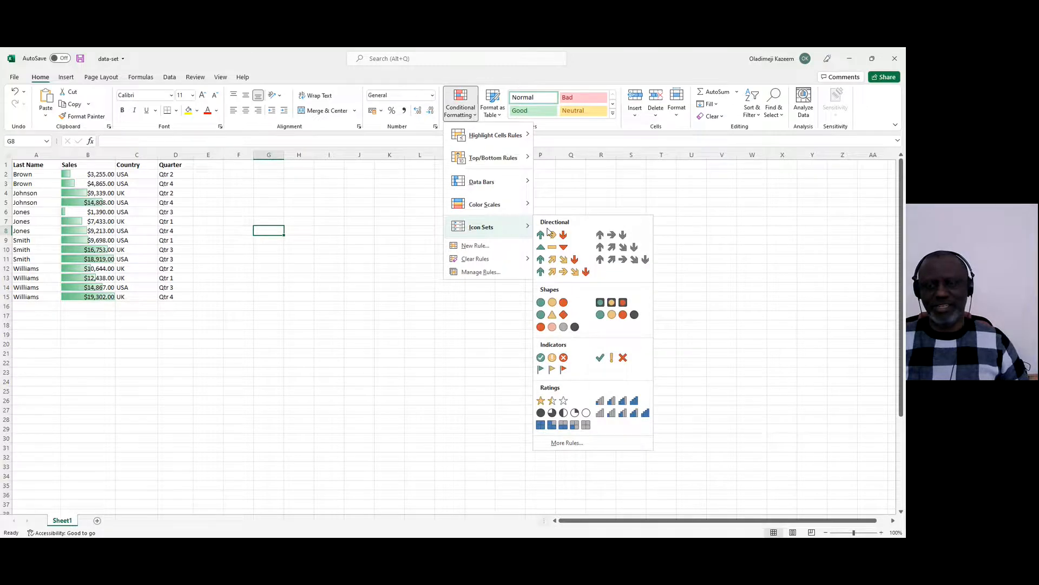
{"action": "left_click", "coordinate": [391, 223]}
{"action": "left_click", "coordinate": [95, 224]}
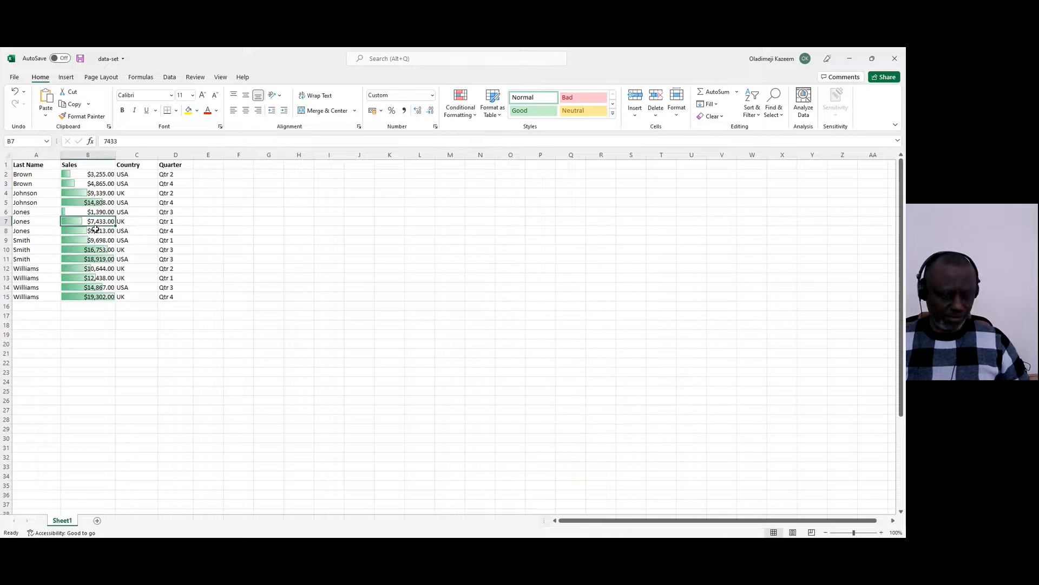
{"action": "key", "text": "ctrl+z"}
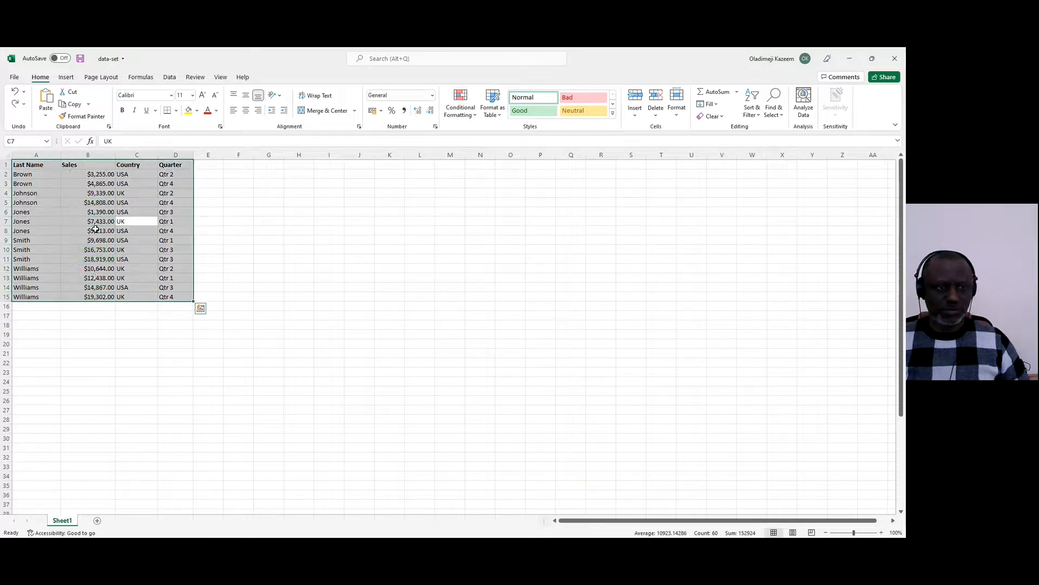
- Apply the colored three-arrow directional icon set to the sales table and check the arrows beside several Sales values
{"action": "left_click", "coordinate": [461, 111]}
{"action": "mouse_move", "coordinate": [504, 227]}
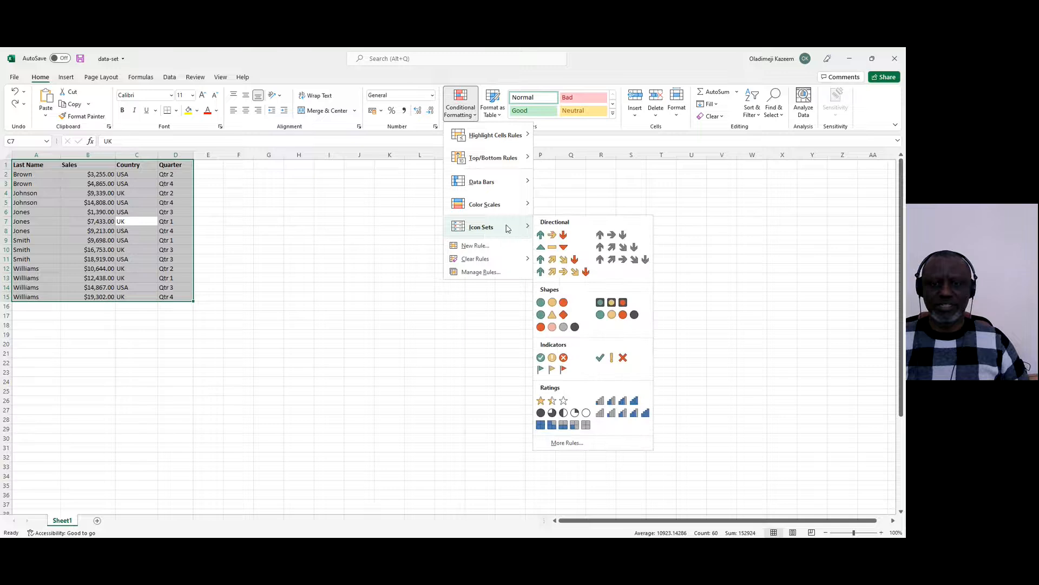
{"action": "left_click", "coordinate": [552, 235]}
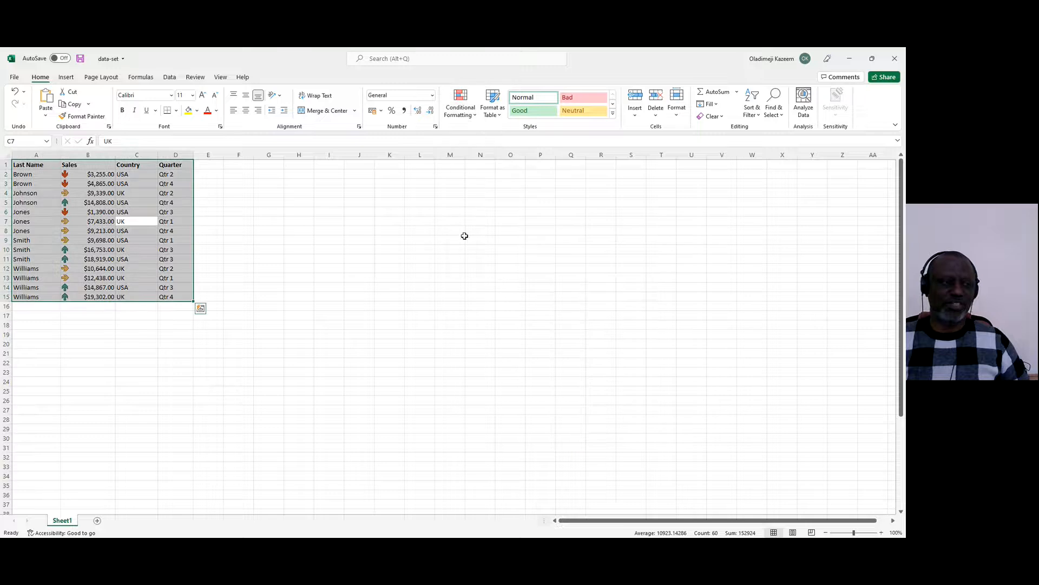
{"action": "left_click", "coordinate": [106, 240]}
{"action": "left_click", "coordinate": [98, 288]}
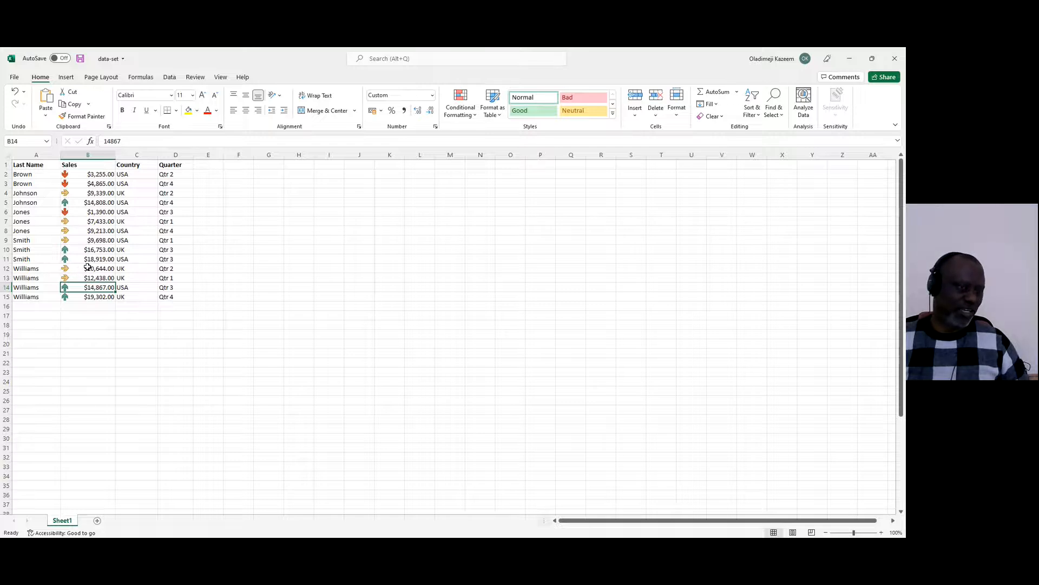
{"action": "left_click", "coordinate": [103, 196]}
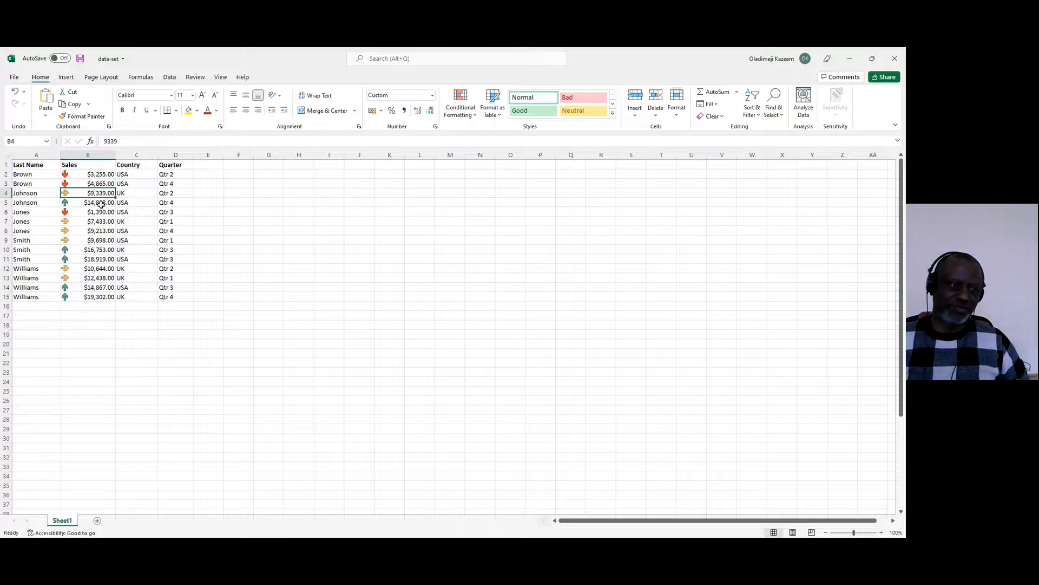
{"action": "left_click", "coordinate": [93, 223]}
{"action": "left_click", "coordinate": [96, 231]}
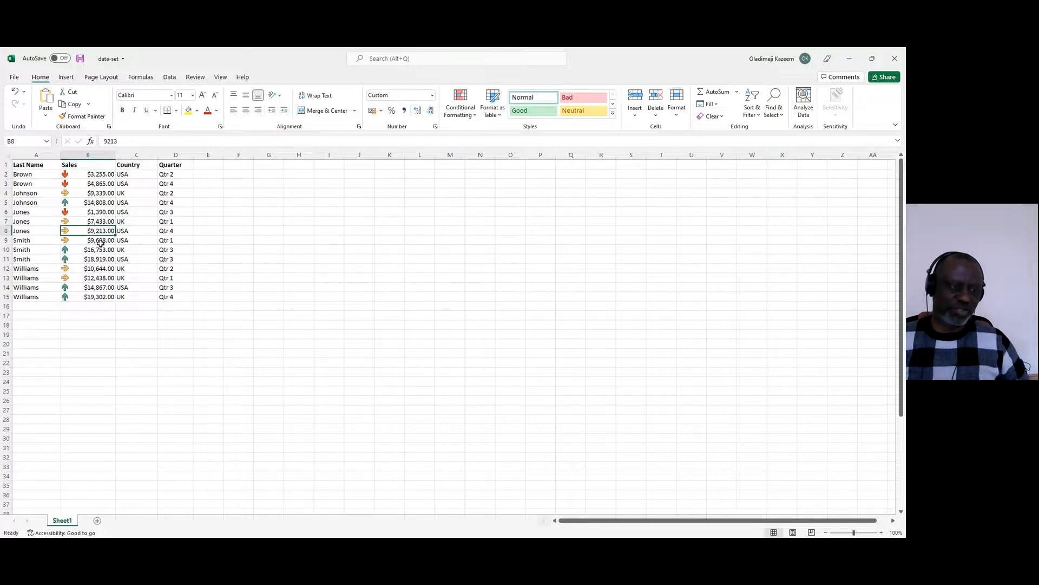
- Review the arrow icons beside the Sales values in rows 9, 12 and 13 and the available Top/Bottom conditional formatting rules
{"action": "left_click", "coordinate": [100, 244]}
{"action": "left_click", "coordinate": [92, 270]}
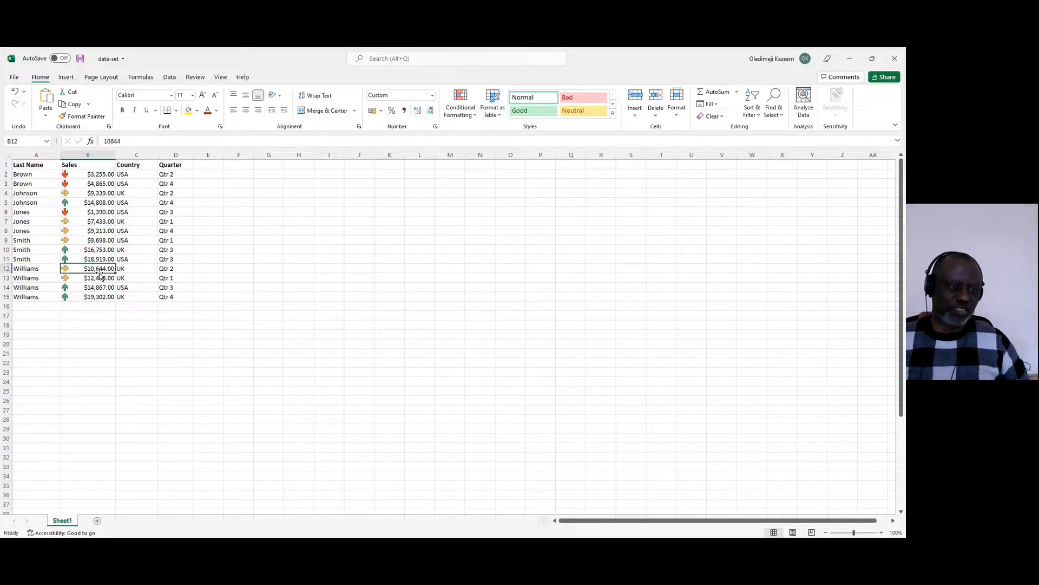
{"action": "left_click", "coordinate": [100, 280]}
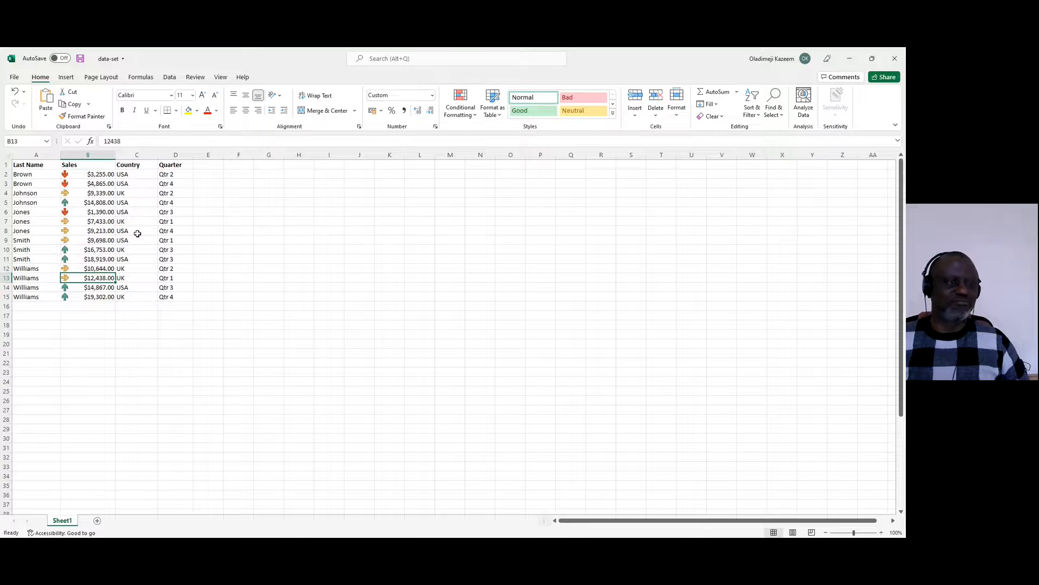
{"action": "left_click", "coordinate": [473, 115]}
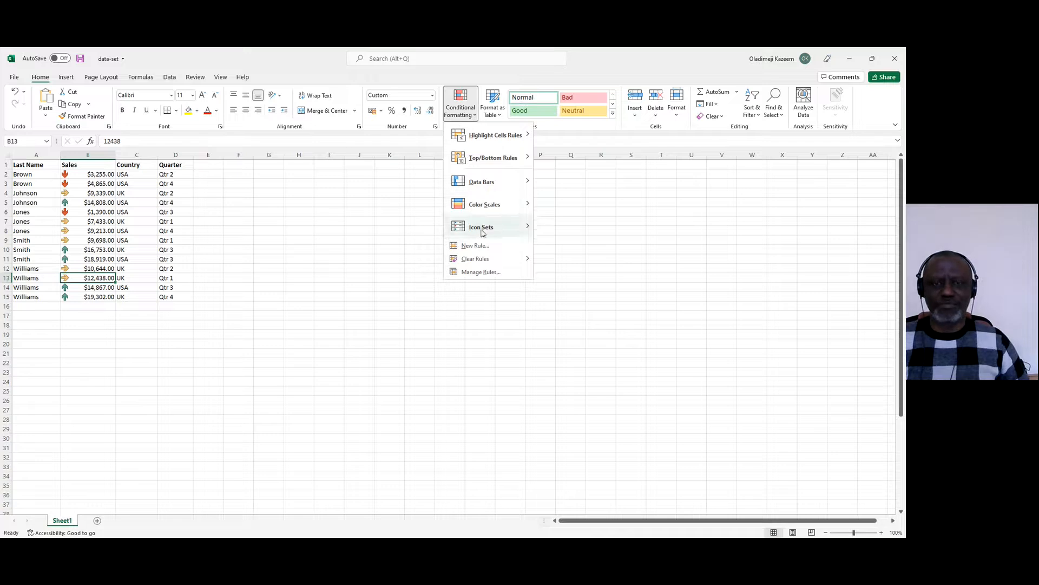
{"action": "mouse_move", "coordinate": [487, 258]}
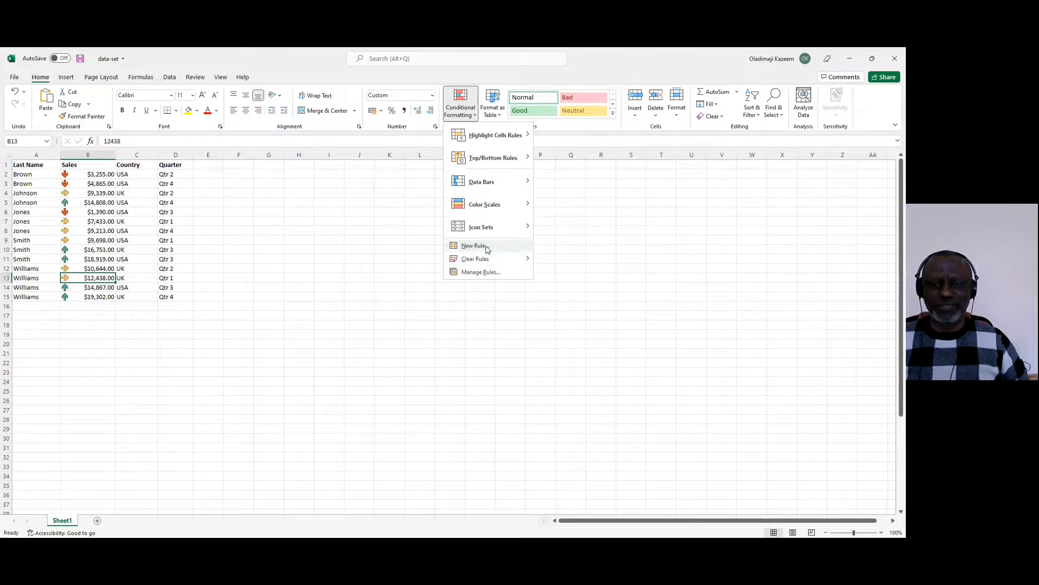
{"action": "mouse_move", "coordinate": [492, 163]}
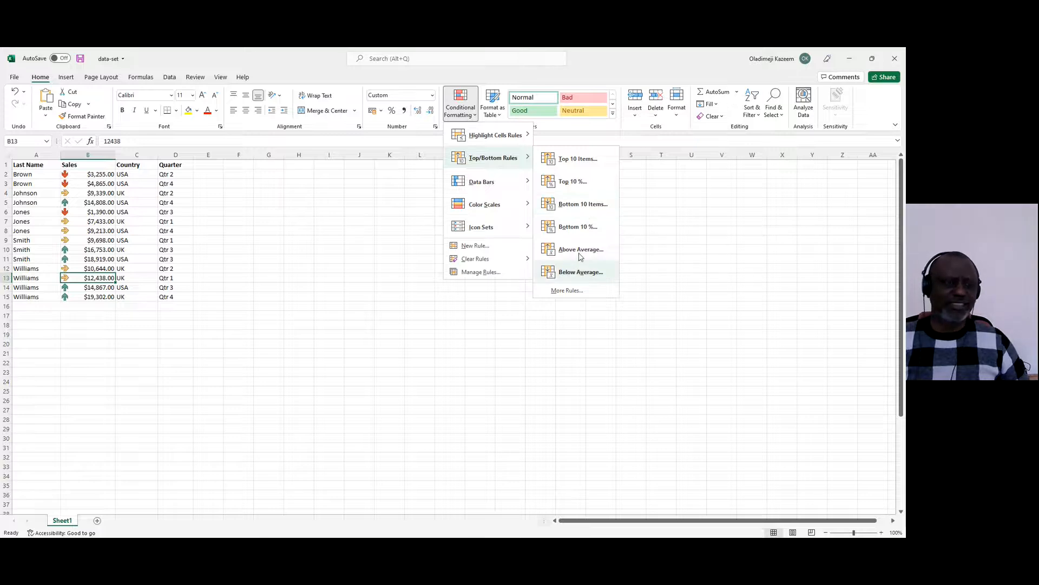
{"action": "key", "text": "Escape"}
{"action": "key", "text": "Escape"}
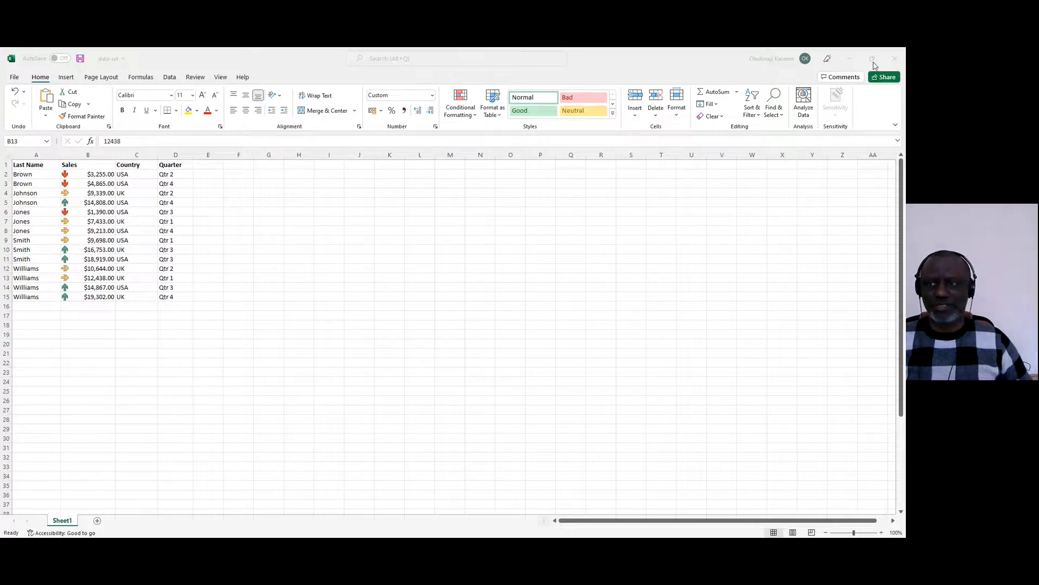
- Undo the three-arrow icon set on the sales table
{"action": "left_click", "coordinate": [852, 60]}
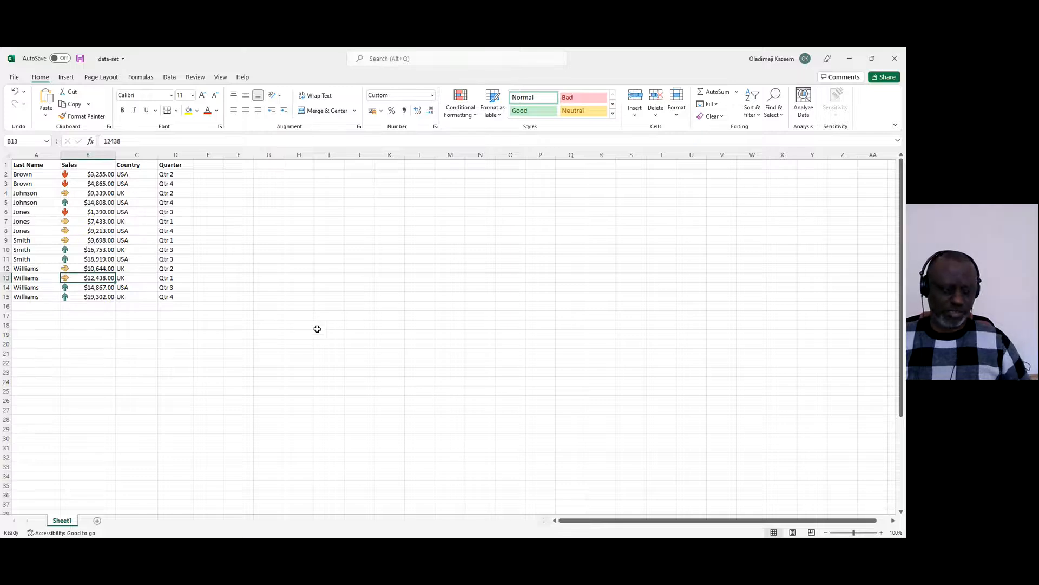
{"action": "left_click", "coordinate": [84, 249]}
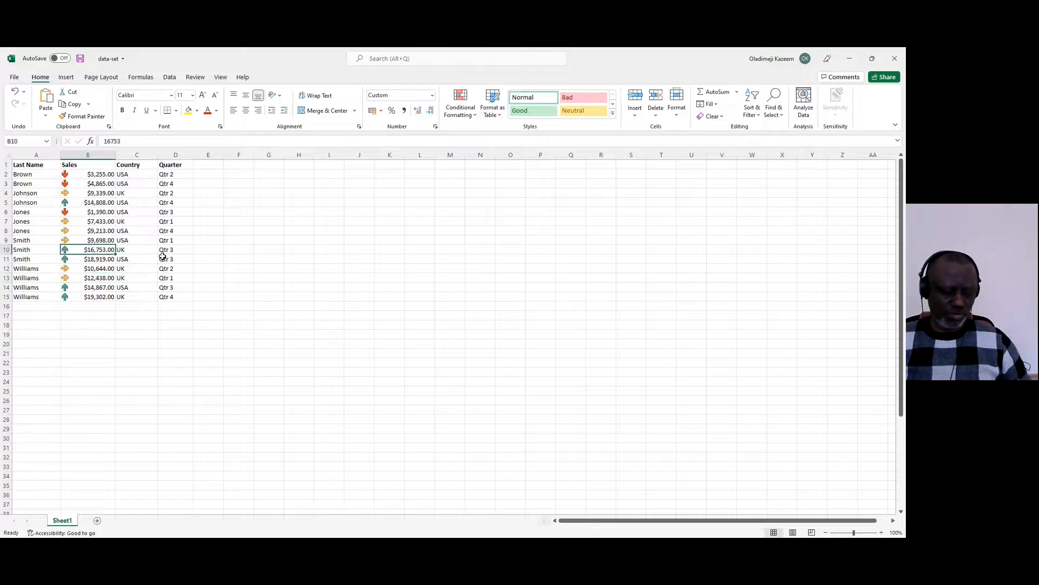
{"action": "key", "text": "ctrl+z"}
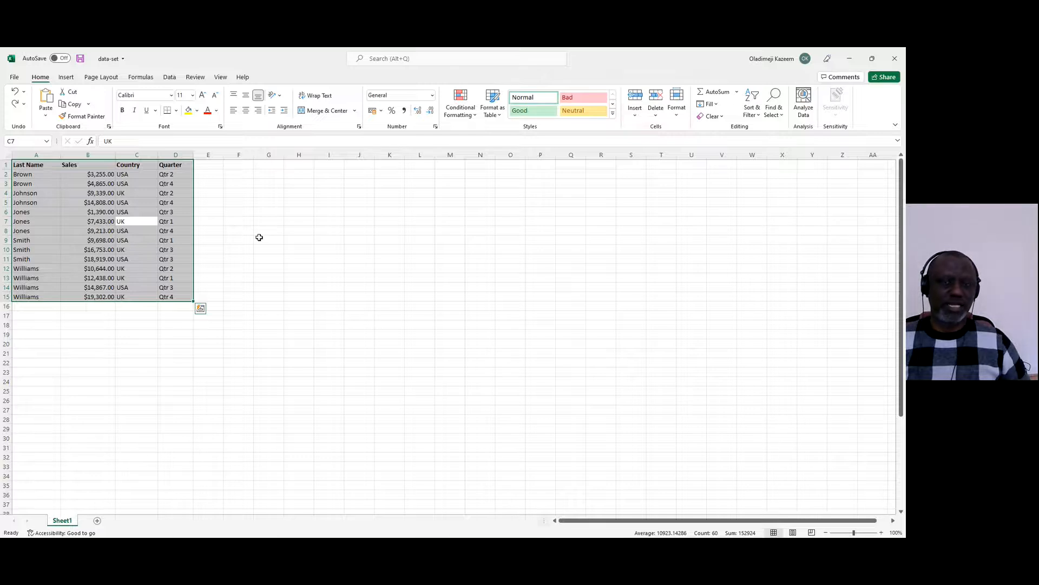
{"action": "left_click", "coordinate": [67, 77]}
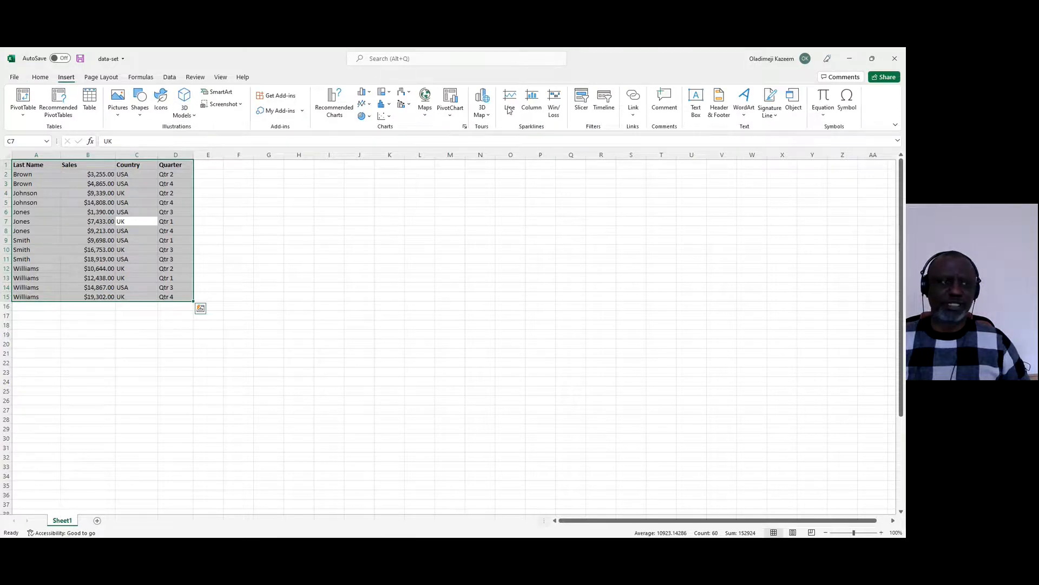
{"action": "left_click", "coordinate": [389, 105]}
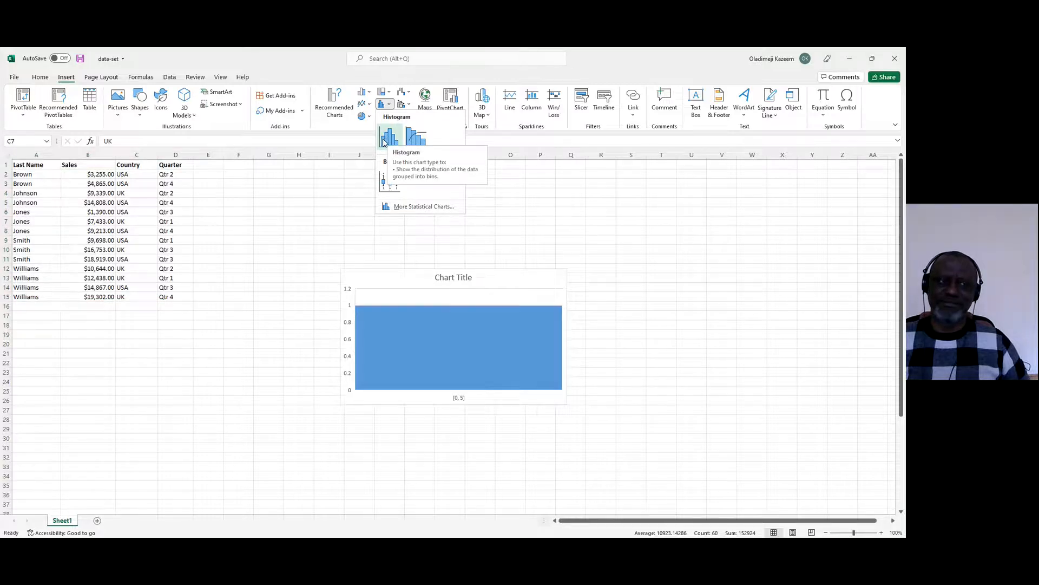
{"action": "left_click", "coordinate": [105, 230]}
{"action": "left_click", "coordinate": [122, 247]}
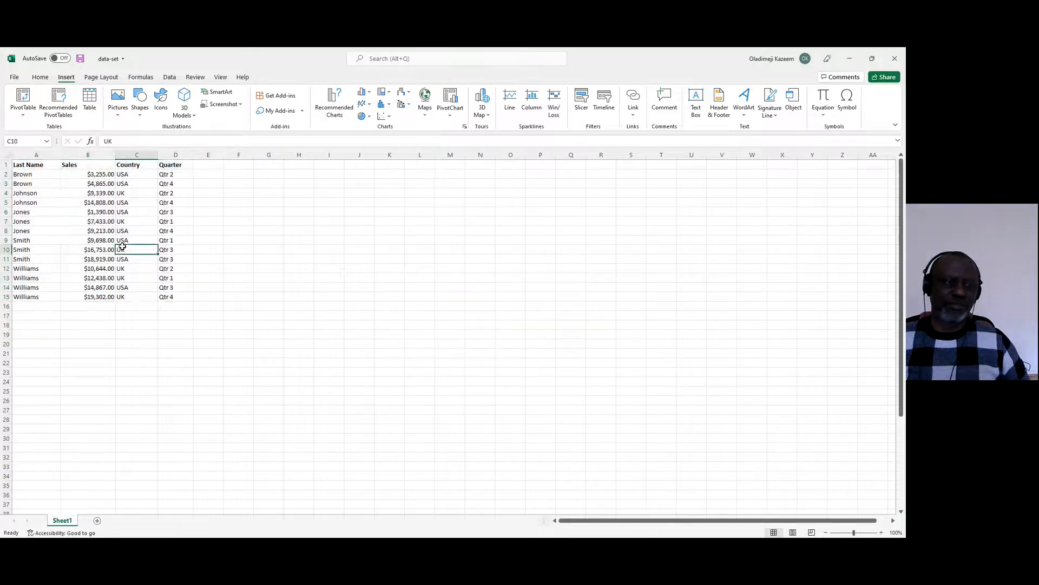
- Insert a 2-D clustered column chart from the Last Name and Sales columns, cells A1 to B15
{"action": "left_click_drag", "start_coordinate": [24, 176], "coordinate": [97, 202]}
{"action": "left_click_drag", "start_coordinate": [30, 166], "coordinate": [87, 298]}
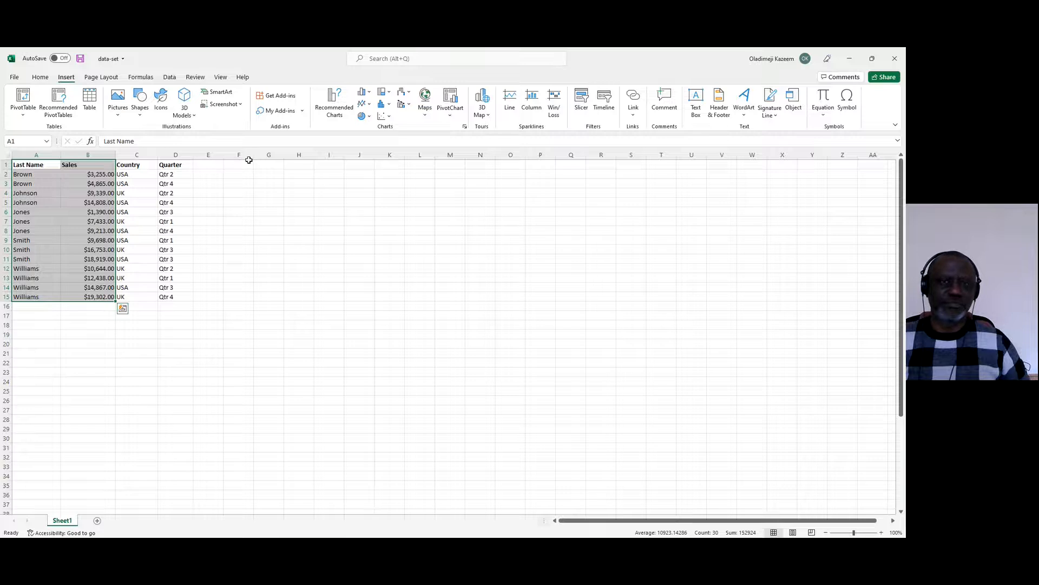
{"action": "left_click", "coordinate": [367, 95]}
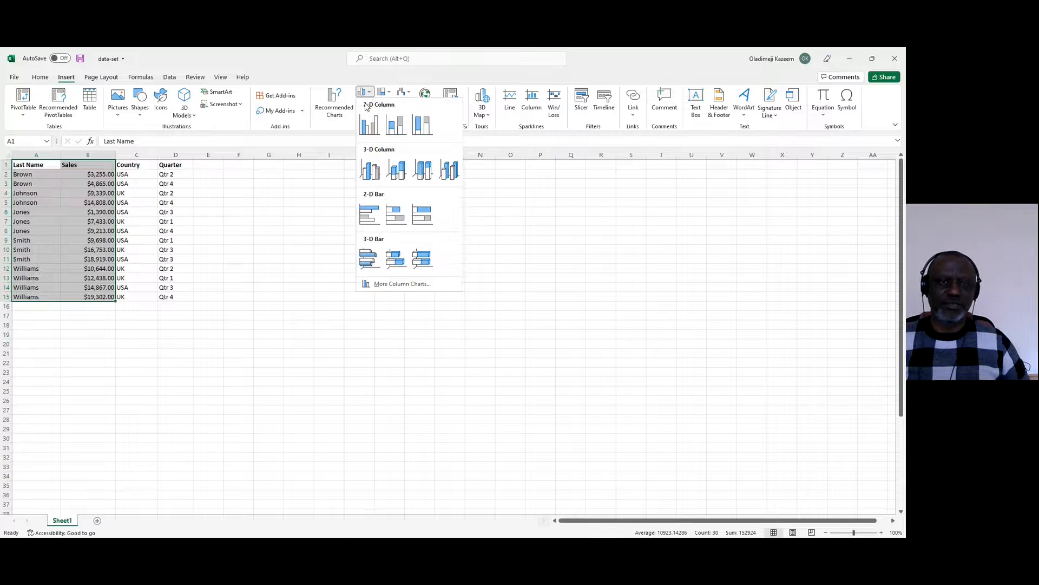
{"action": "left_click", "coordinate": [371, 121]}
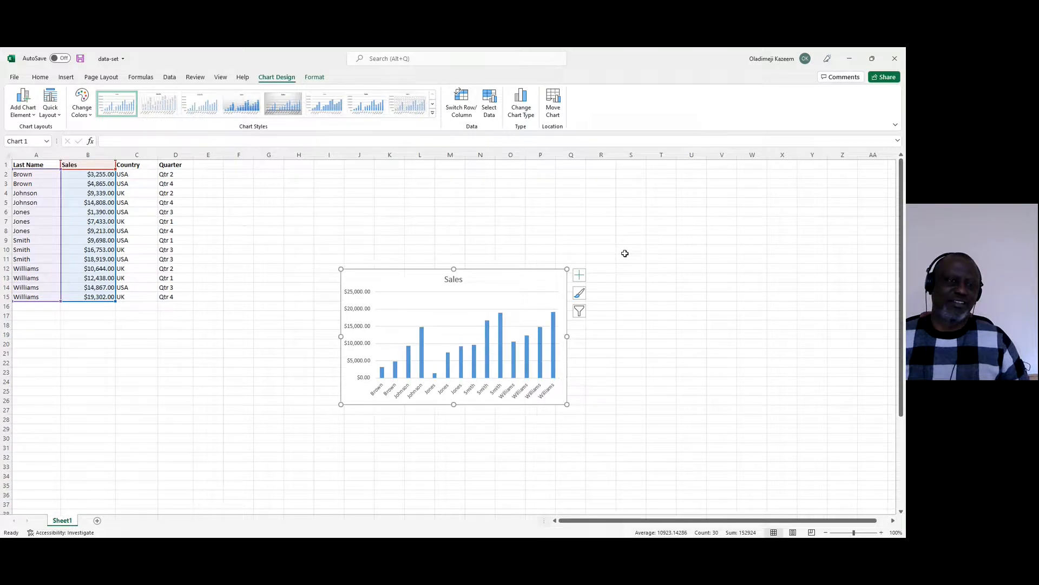
- Apply the chart style with a bold uppercase title and columns fading to white to the Sales chart
{"action": "left_click", "coordinate": [433, 105]}
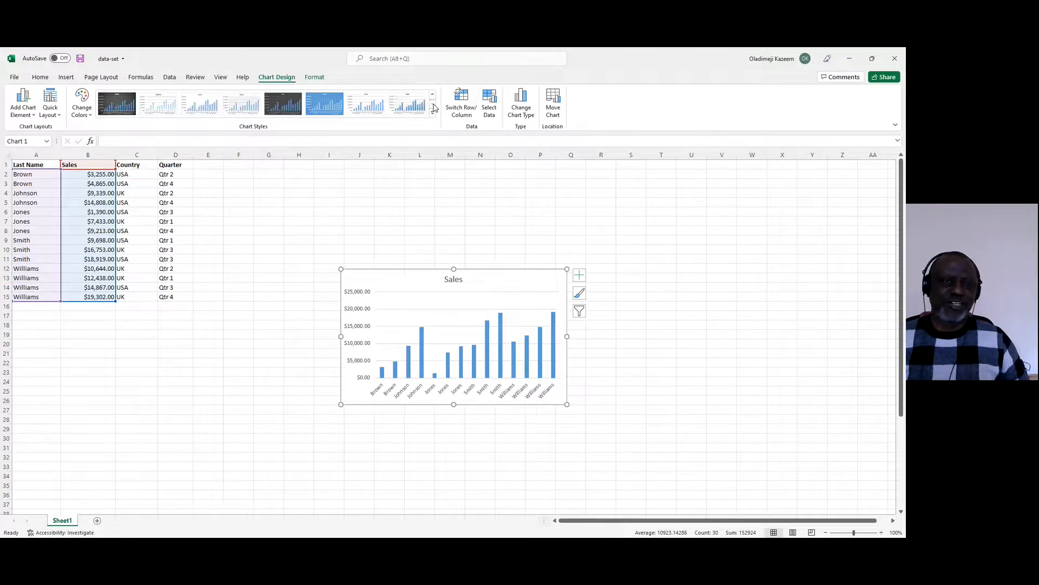
{"action": "left_click", "coordinate": [242, 107]}
{"action": "left_click", "coordinate": [158, 104]}
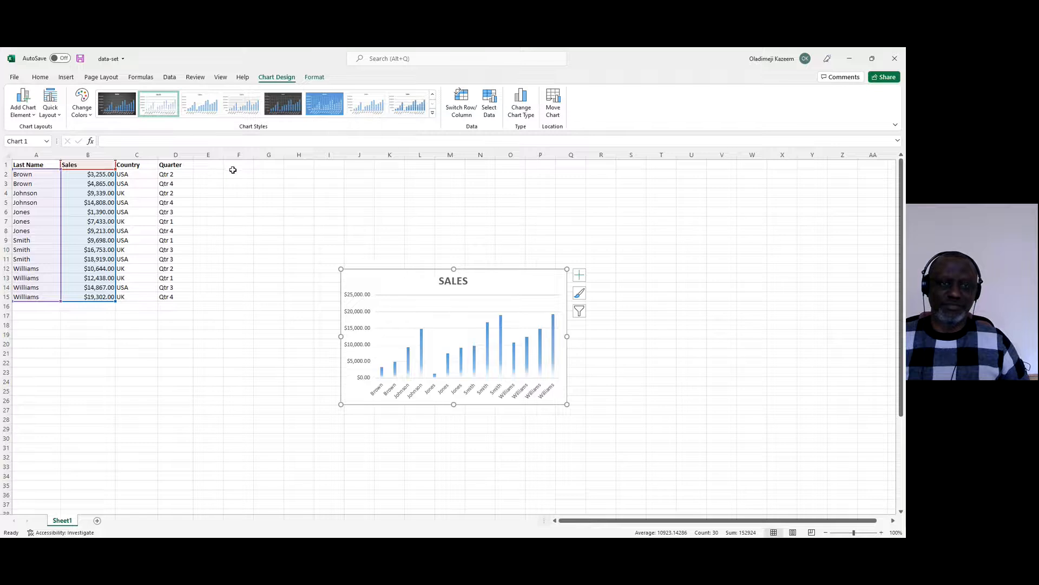
- Add data labels to the Sales chart in the Center position
{"action": "left_click", "coordinate": [34, 115]}
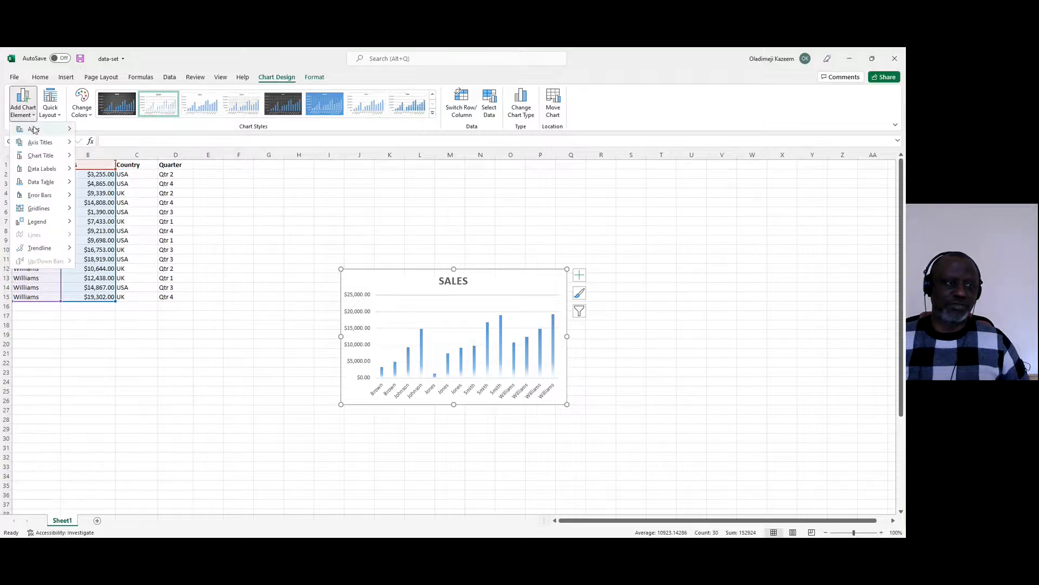
{"action": "mouse_move", "coordinate": [59, 171]}
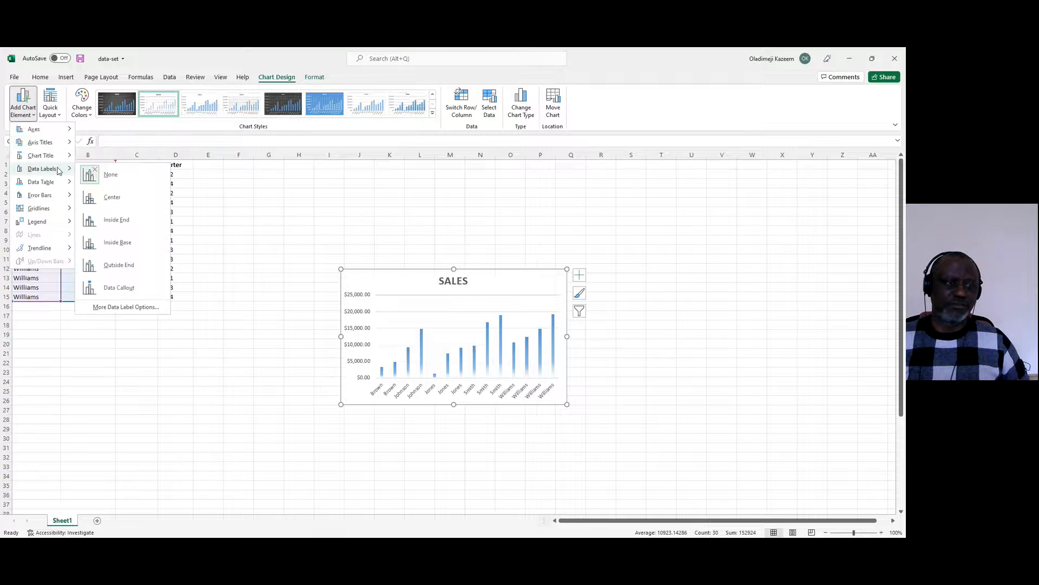
{"action": "left_click", "coordinate": [117, 199]}
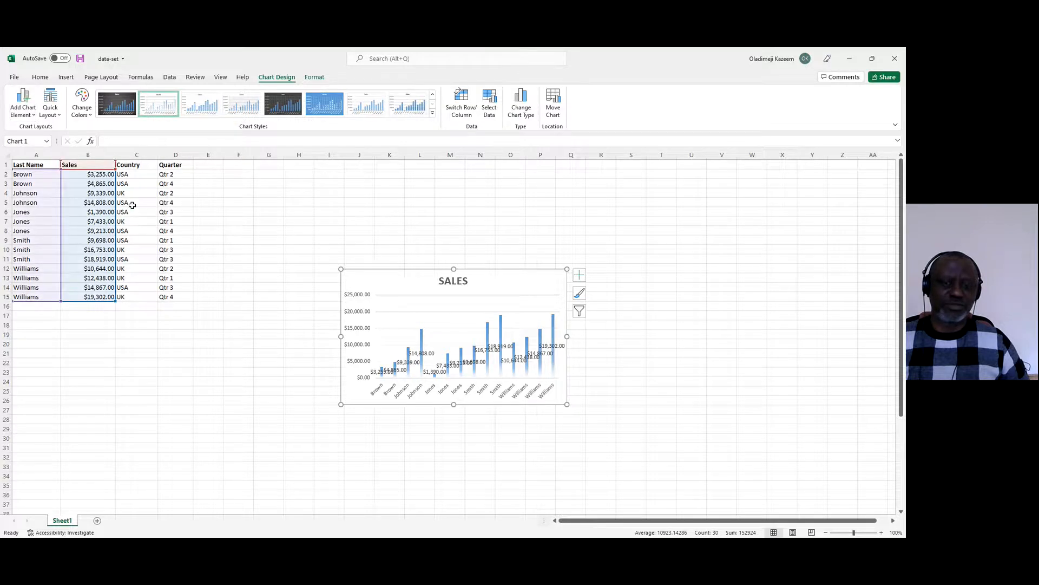
{"action": "left_click", "coordinate": [33, 111]}
{"action": "mouse_move", "coordinate": [47, 203]}
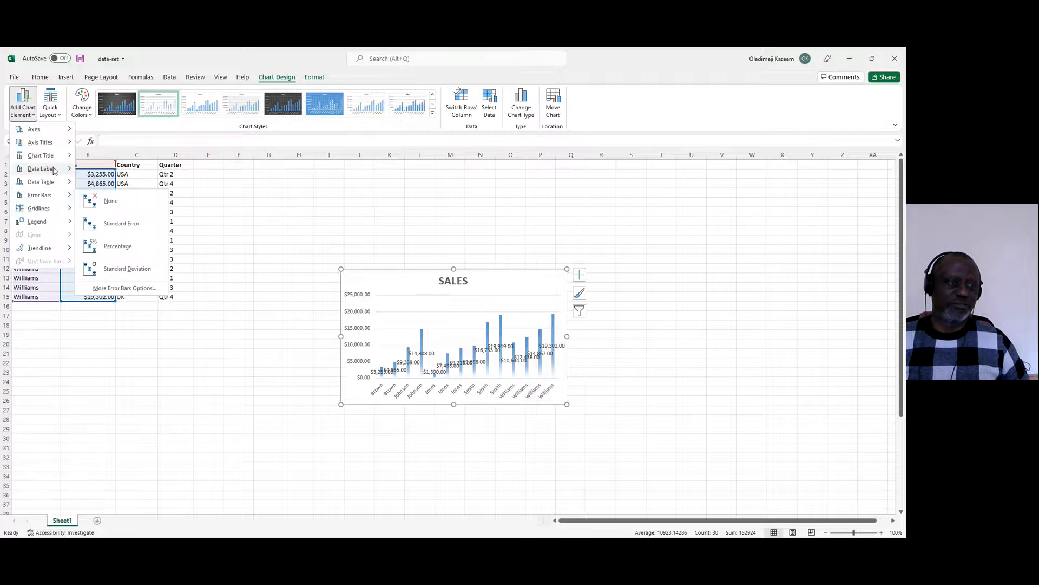
- Recolor the Sales chart with the colorful palette that starts with orange
{"action": "left_click", "coordinate": [59, 115]}
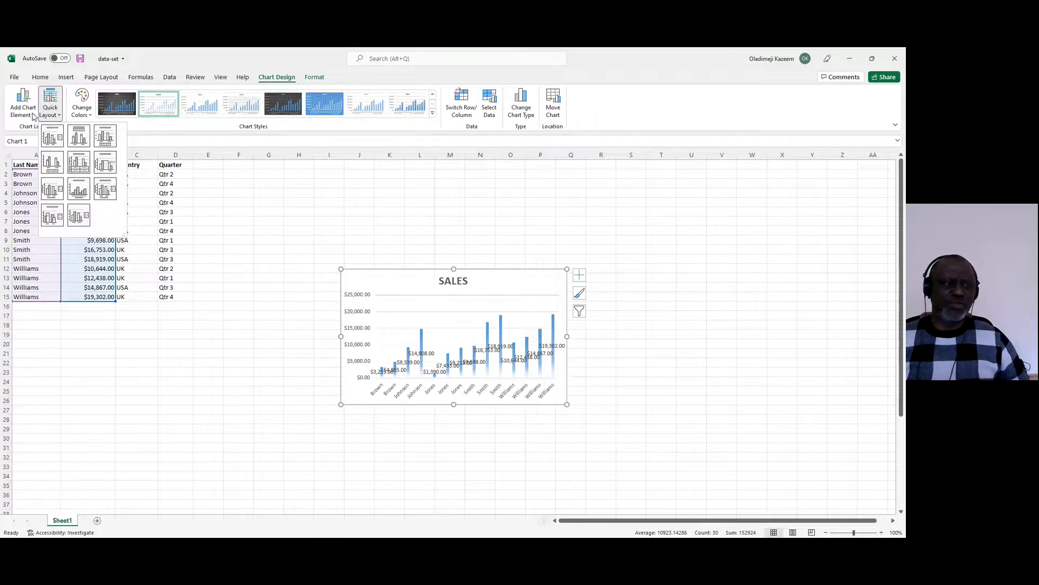
{"action": "left_click", "coordinate": [88, 113]}
{"action": "left_click", "coordinate": [87, 114]}
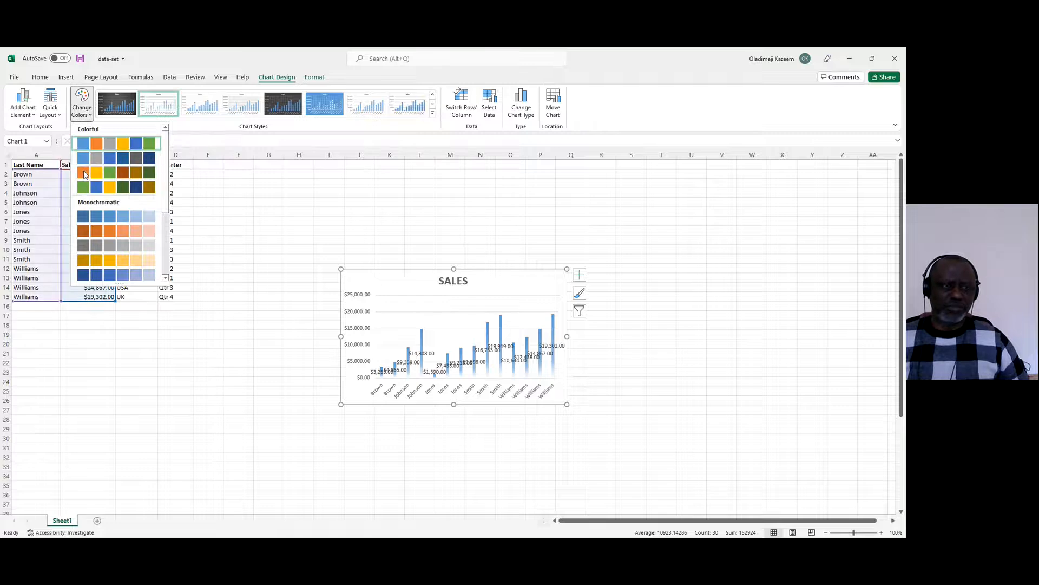
{"action": "left_click", "coordinate": [83, 174]}
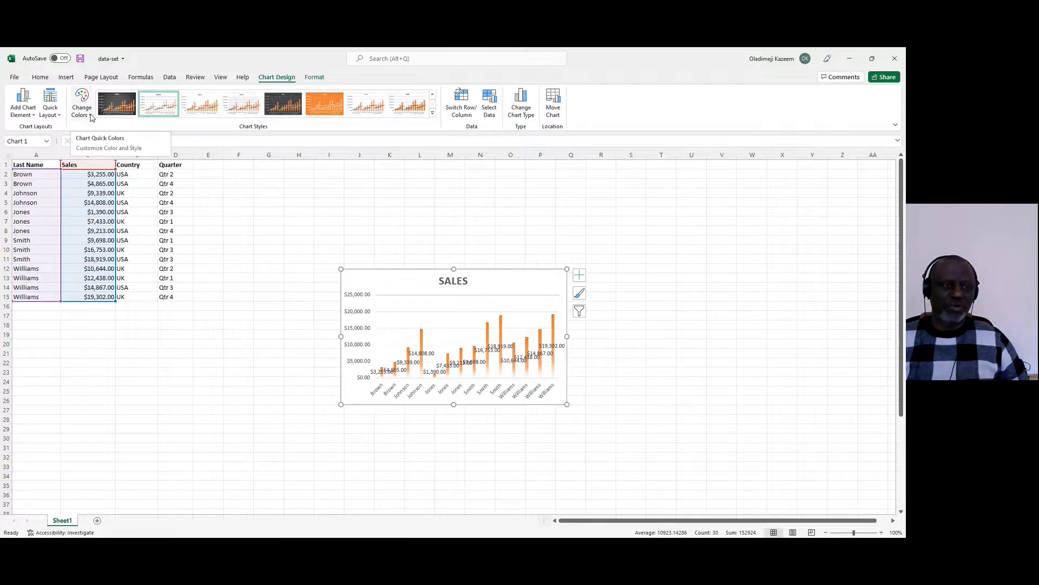
{"action": "key", "text": "Escape"}
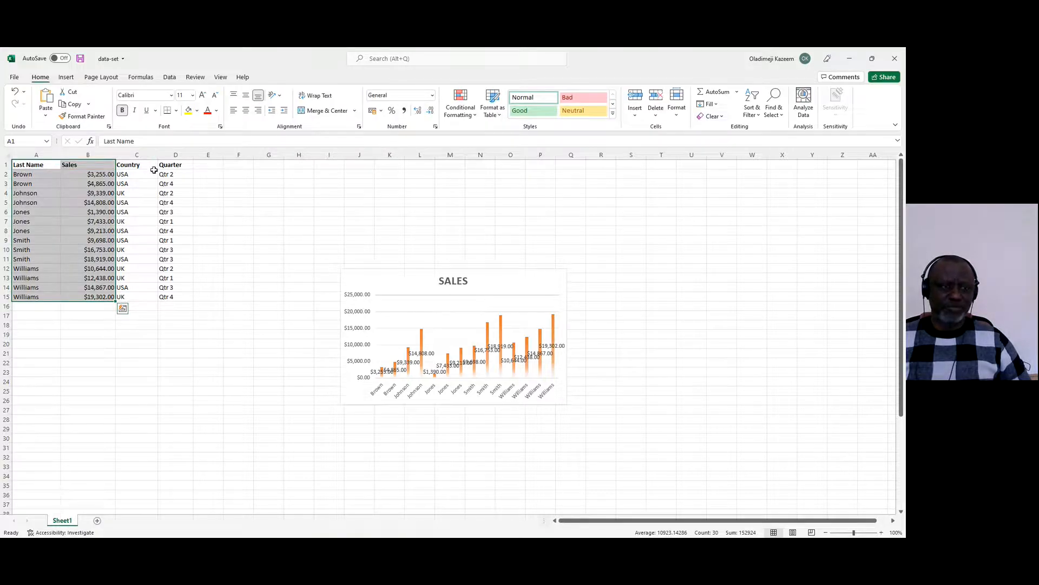
- Insert the recommended clustered column chart Sum of Sales by Quarter from the whole sales table, cells A1 to D15
{"action": "left_click", "coordinate": [104, 172]}
{"action": "left_click_drag", "start_coordinate": [93, 173], "coordinate": [162, 295]}
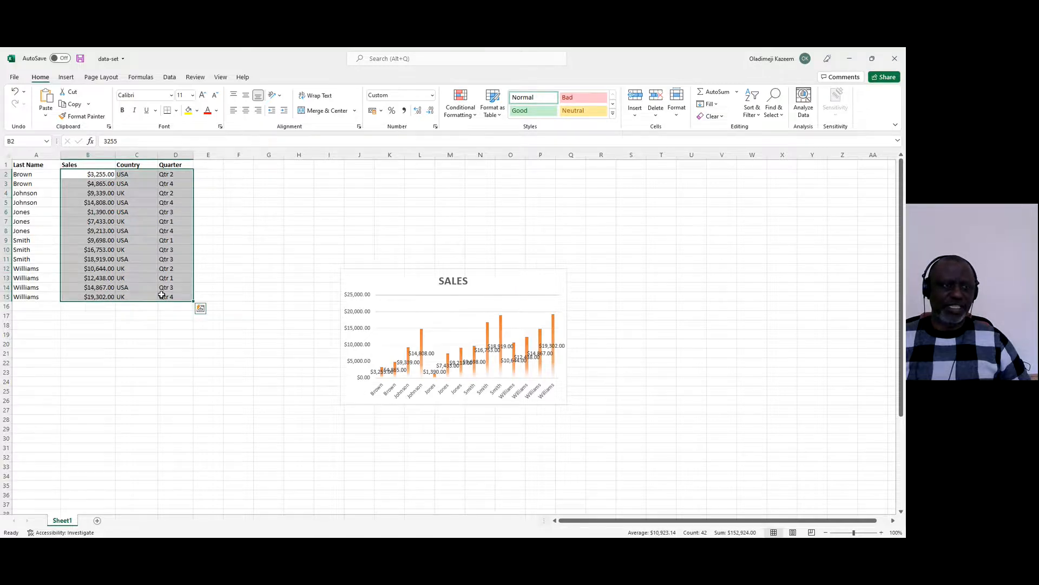
{"action": "left_click", "coordinate": [66, 76]}
{"action": "left_click_drag", "start_coordinate": [24, 174], "coordinate": [128, 183]}
{"action": "left_click_drag", "start_coordinate": [27, 164], "coordinate": [163, 297]}
{"action": "left_click", "coordinate": [349, 109]}
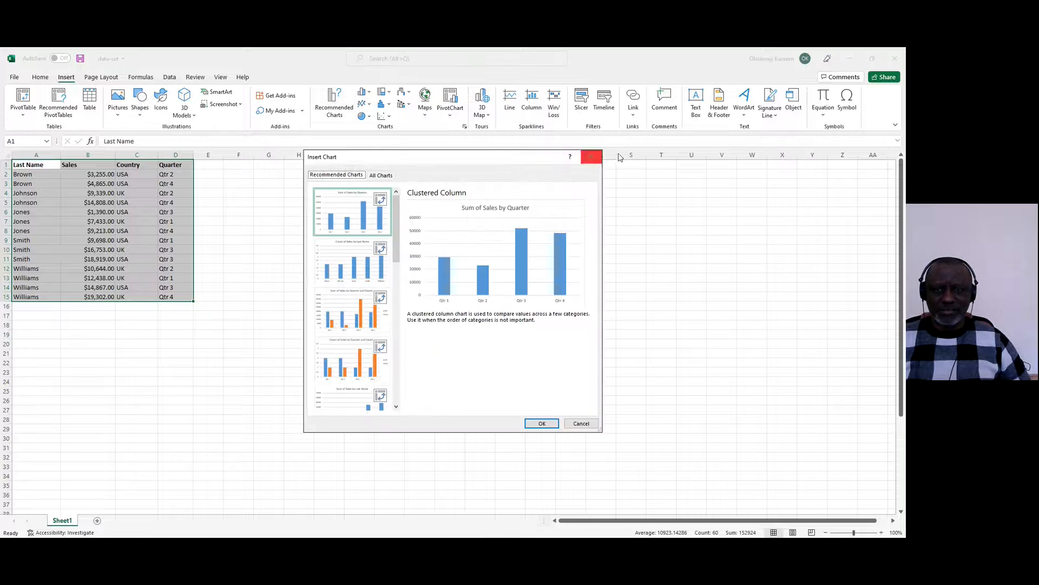
{"action": "left_click", "coordinate": [592, 156]}
{"action": "left_click", "coordinate": [335, 103]}
{"action": "left_click_drag", "start_coordinate": [399, 236], "coordinate": [405, 381]}
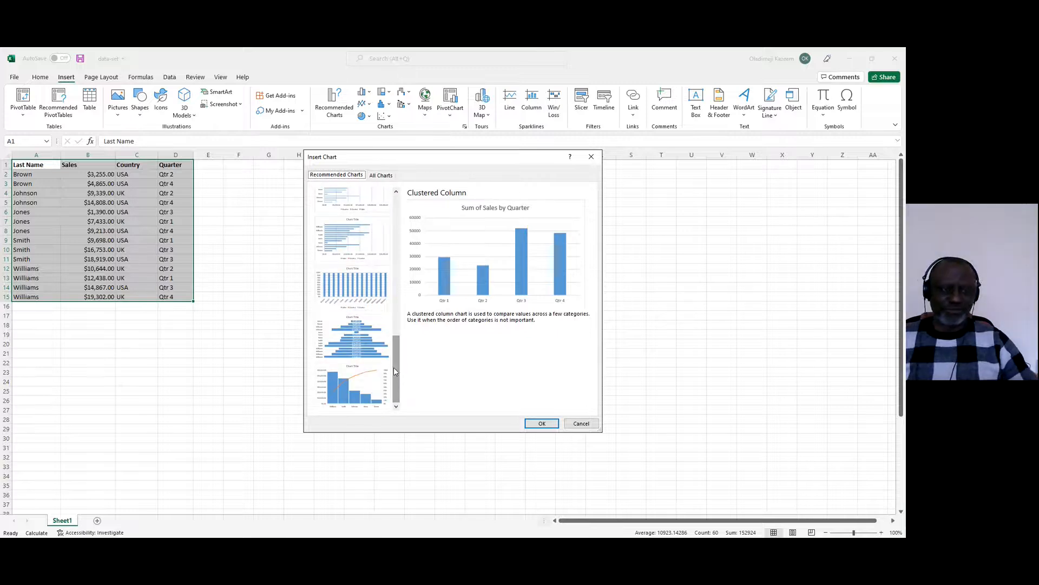
{"action": "left_click_drag", "start_coordinate": [394, 373], "coordinate": [476, 329]}
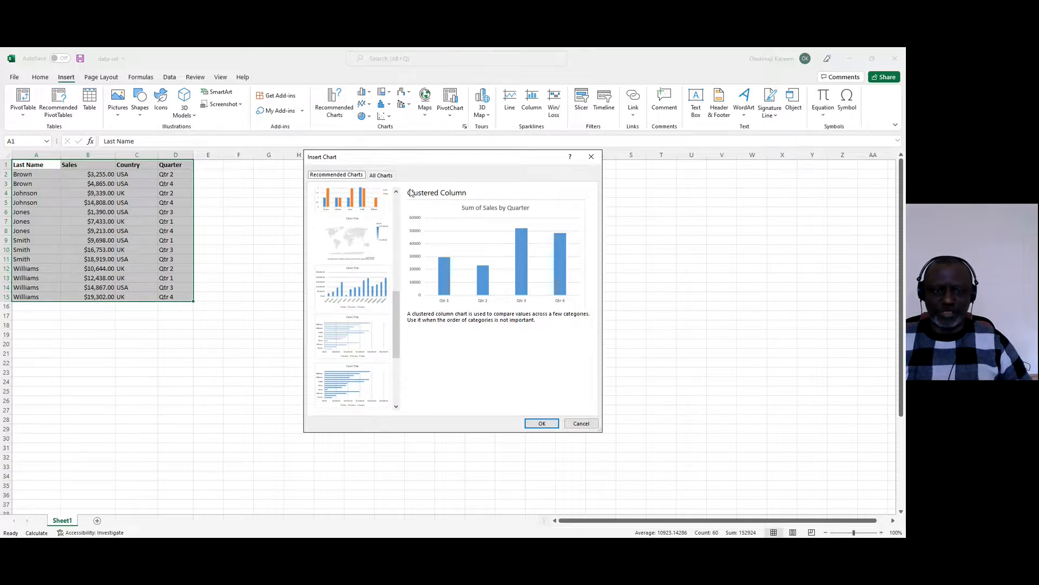
{"action": "scroll", "coordinate": [403, 204], "scroll_direction": "up", "scroll_amount": 5}
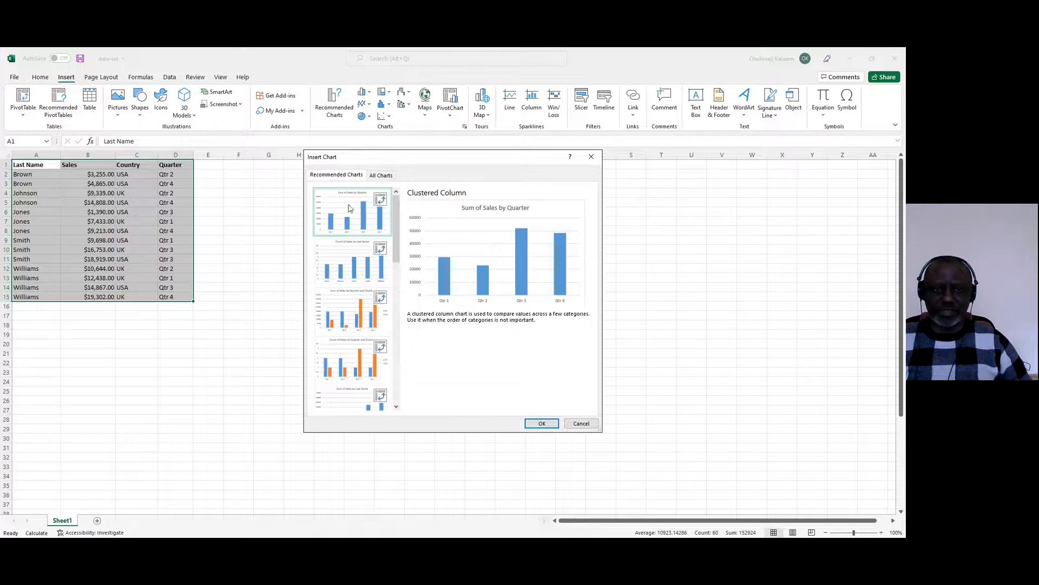
{"action": "left_click", "coordinate": [542, 423]}
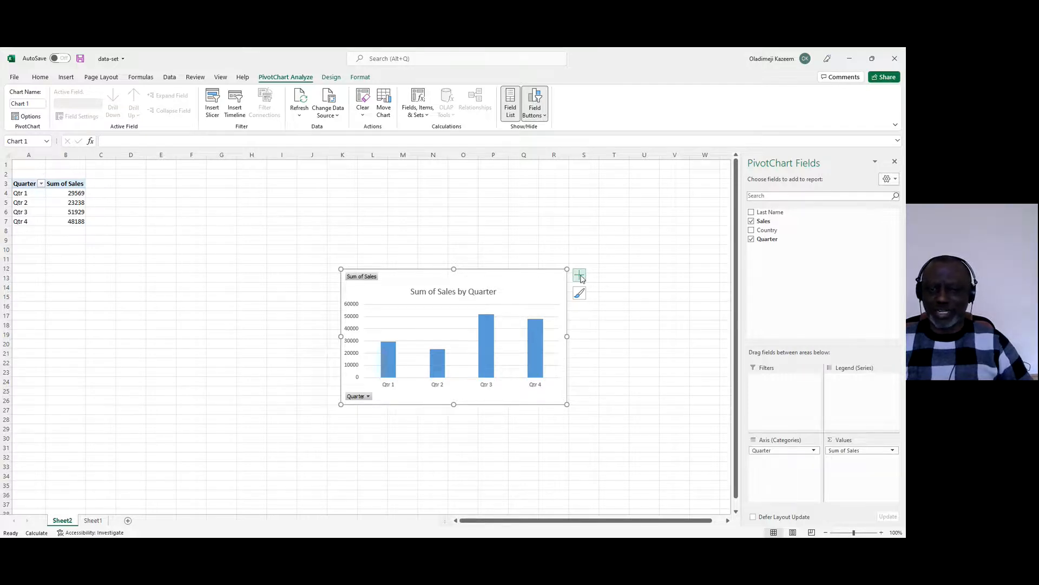
- Add axis titles to the Sum of Sales by Quarter chart and rename the vertical axis title as "Axis y"
{"action": "left_click", "coordinate": [580, 277]}
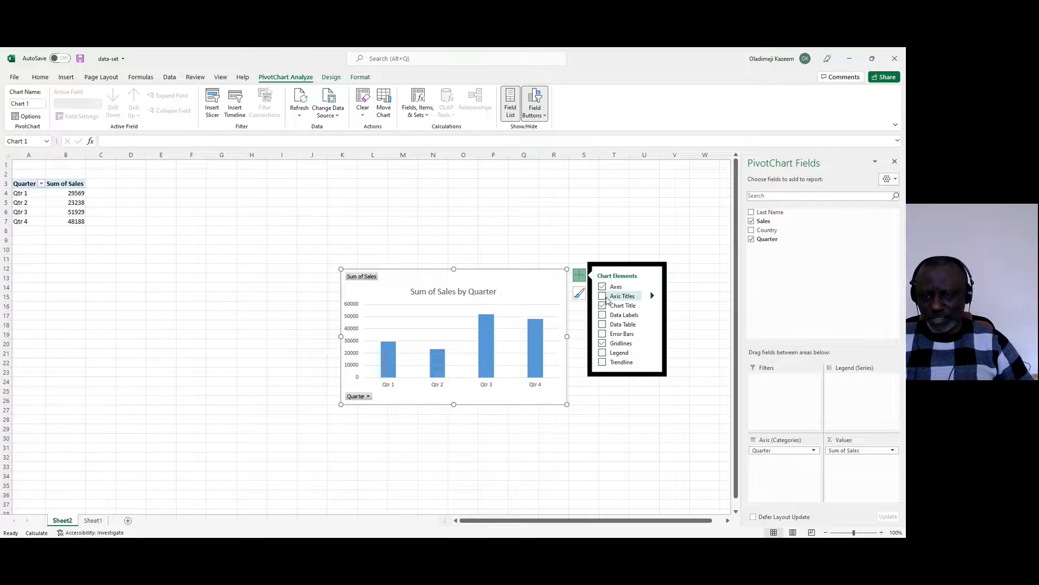
{"action": "left_click", "coordinate": [603, 296]}
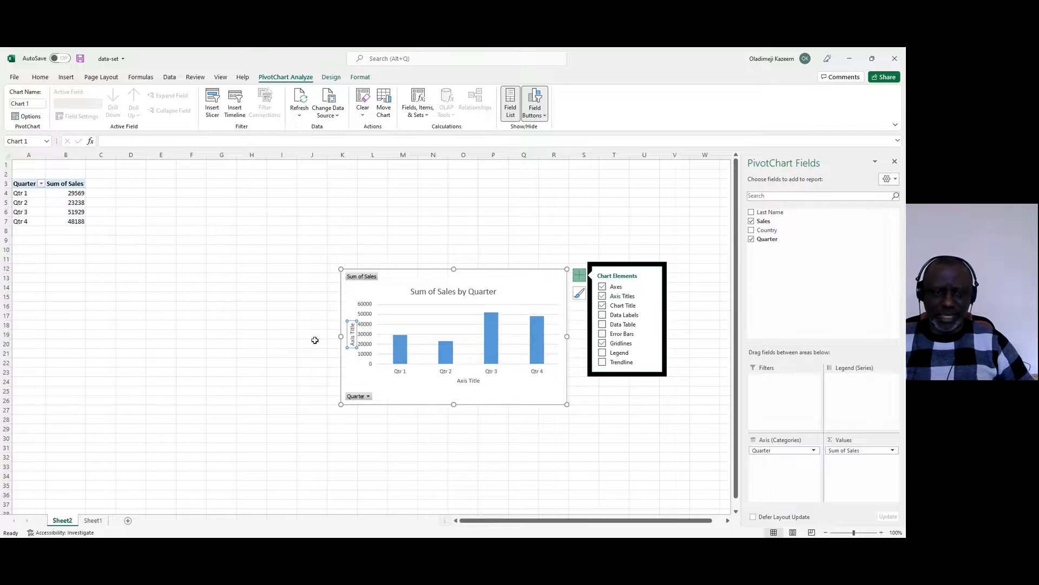
{"action": "left_click", "coordinate": [352, 337]}
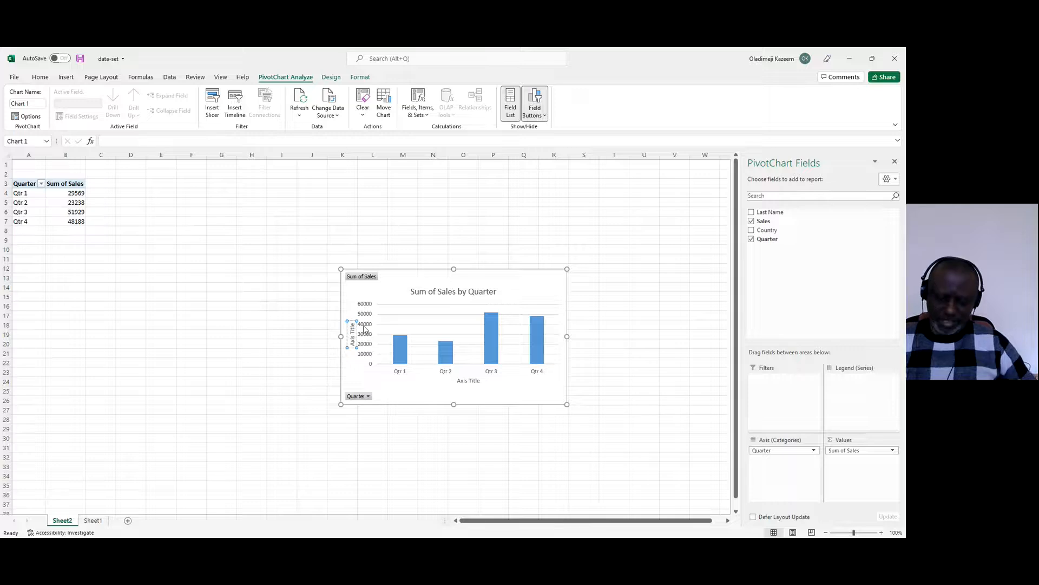
{"action": "key", "text": "BackSpace"}
{"action": "key", "text": "BackSpace"}
{"action": "key", "text": "BackSpace"}
{"action": "key", "text": "BackSpace"}
{"action": "key", "text": "BackSpace"}
{"action": "key", "text": "BackSpace"}
{"action": "key", "text": "BackSpace"}
{"action": "key", "text": "BackSpace"}
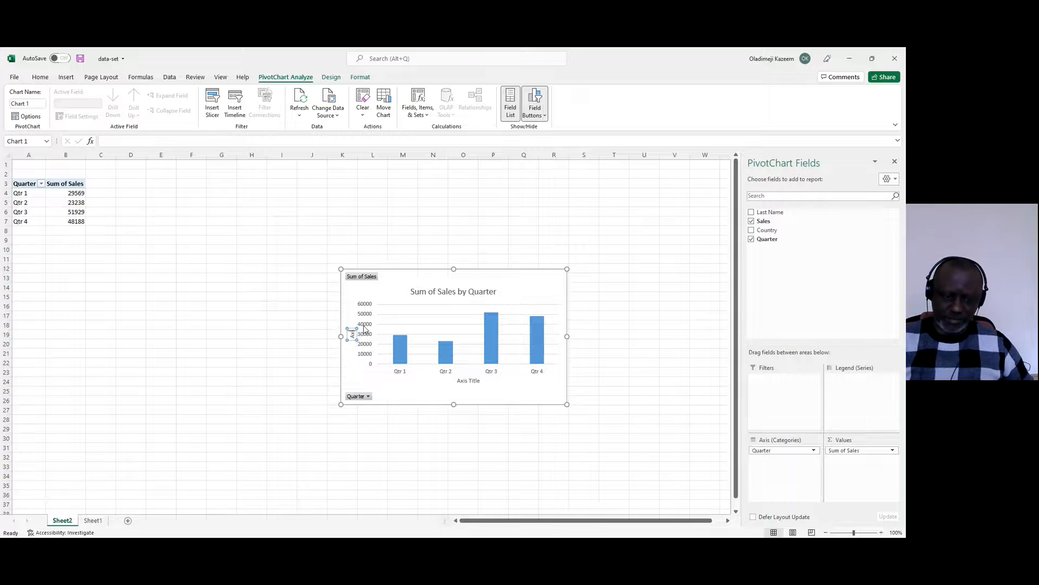
{"action": "key", "text": "BackSpace"}
{"action": "key", "text": "BackSpace"}
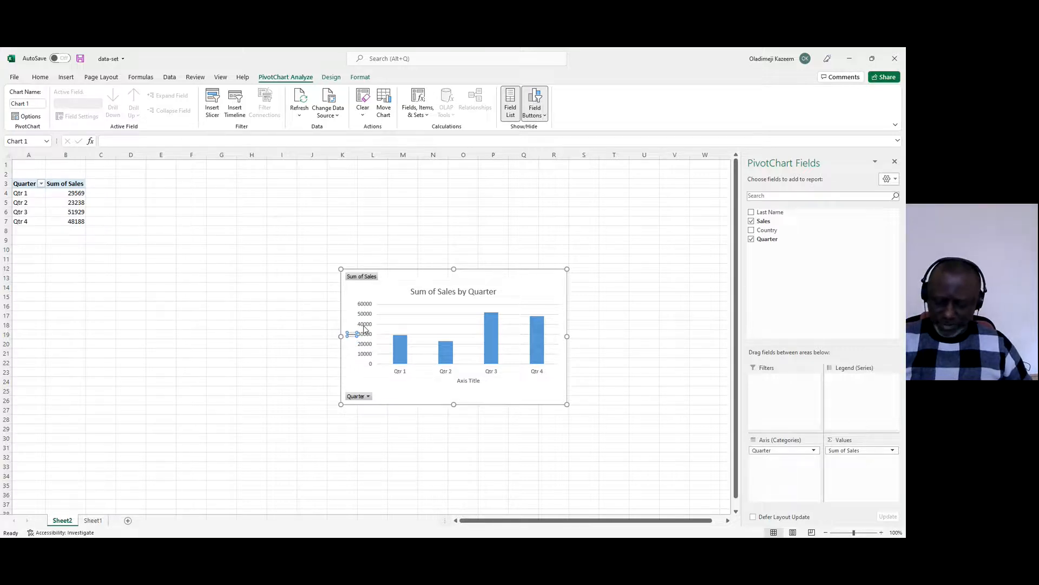
{"action": "type", "text": "Axi"}
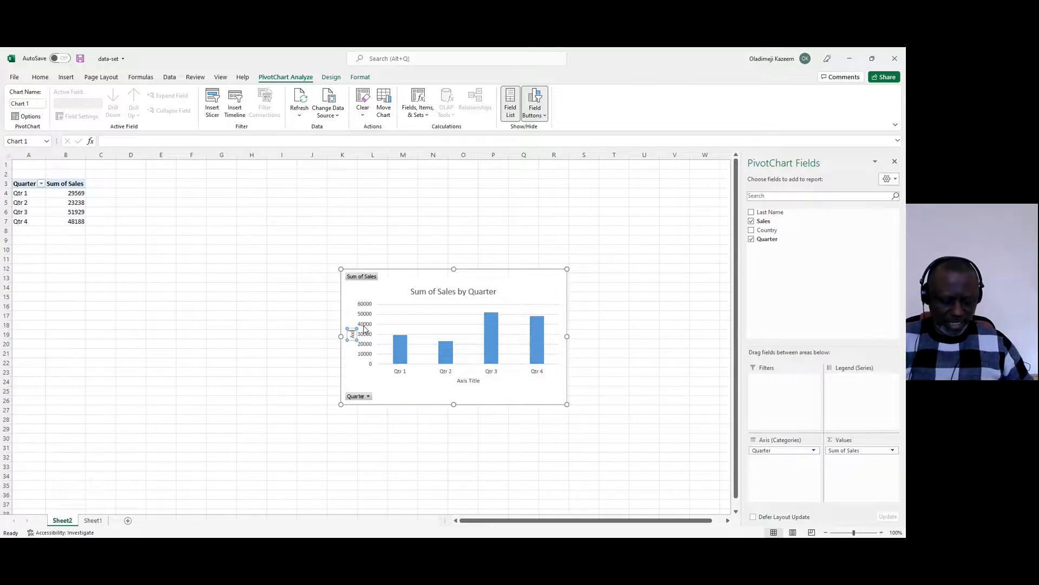
{"action": "type", "text": "s"}
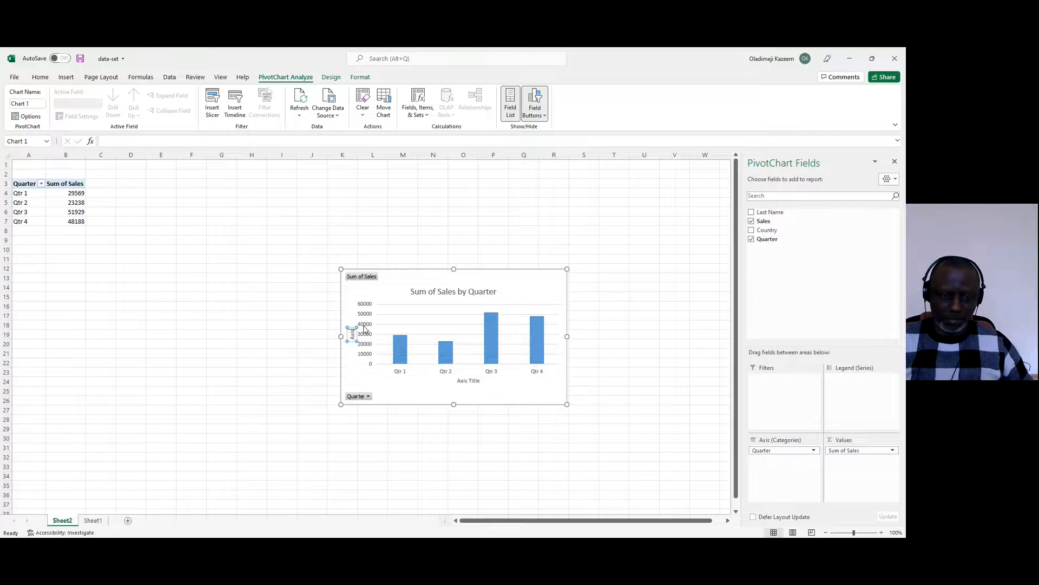
{"action": "type", "text": " y"}
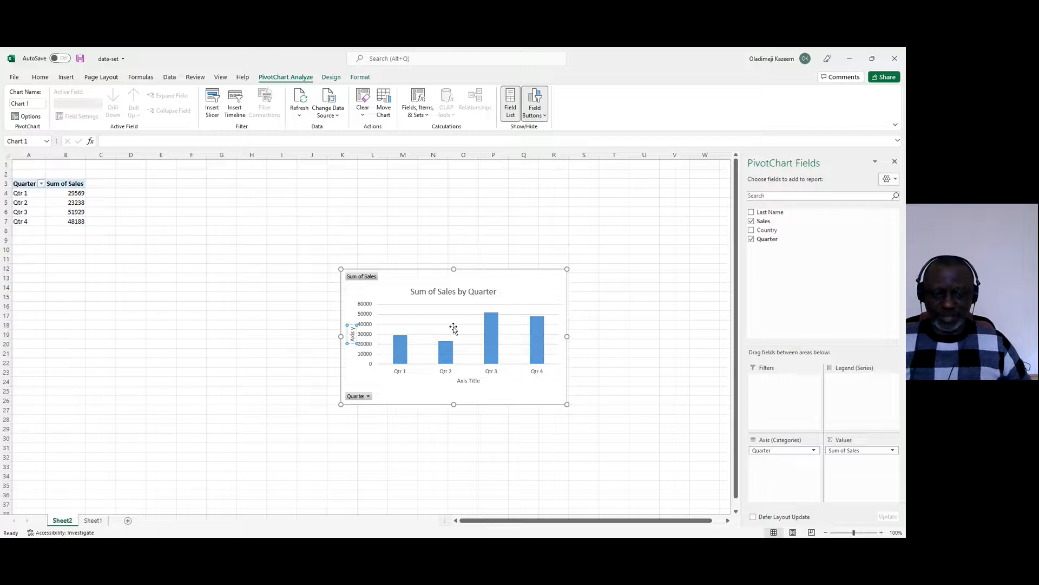
{"action": "left_click", "coordinate": [596, 317]}
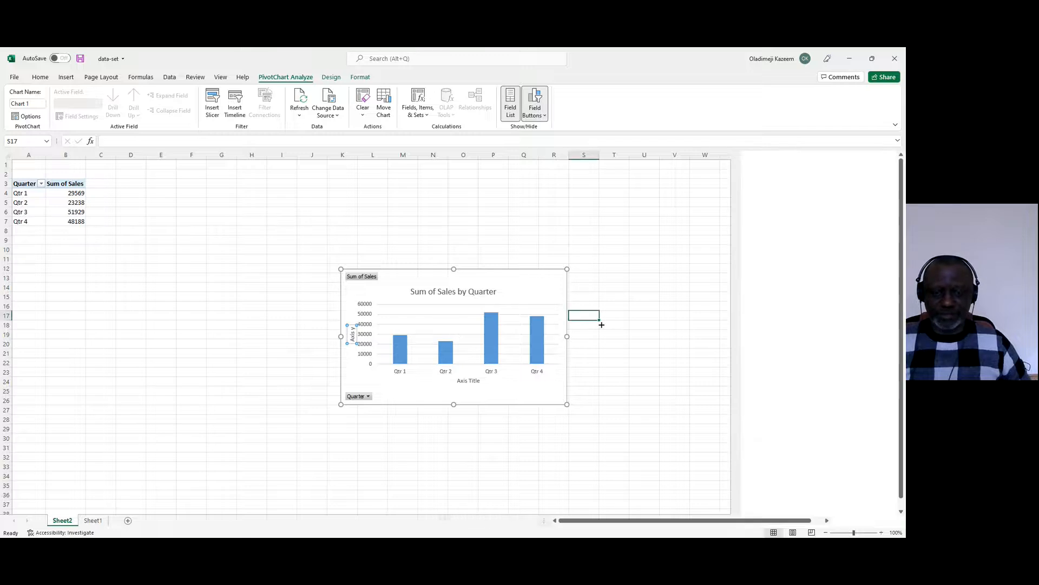
- Rename the horizontal axis title of the Sum of Sales by Quarter chart as "Axis x"
{"action": "left_click", "coordinate": [461, 381]}
{"action": "left_click_drag", "start_coordinate": [458, 381], "coordinate": [482, 381]}
{"action": "type", "text": "Axis"}
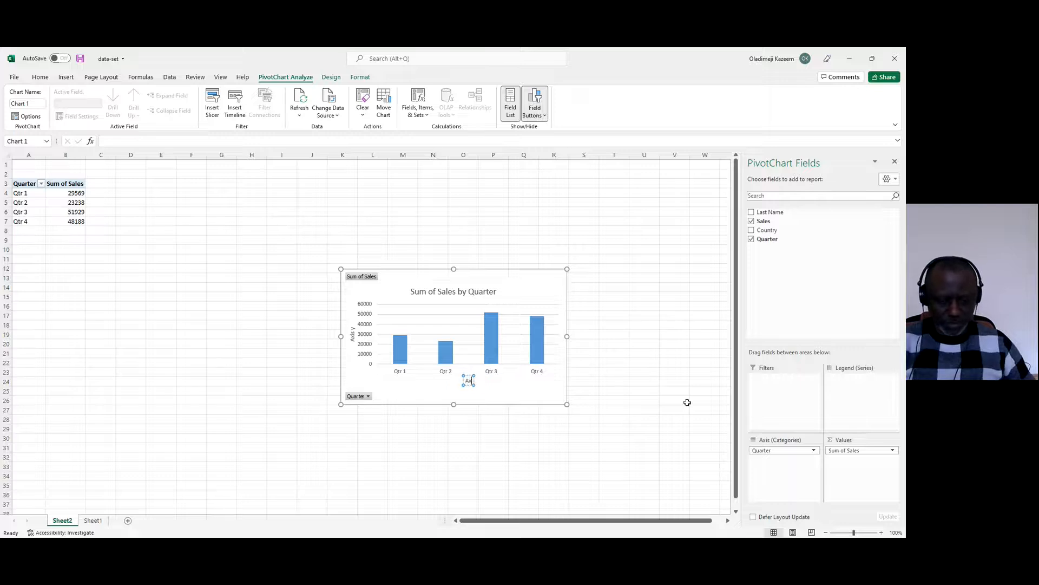
{"action": "type", "text": "x"}
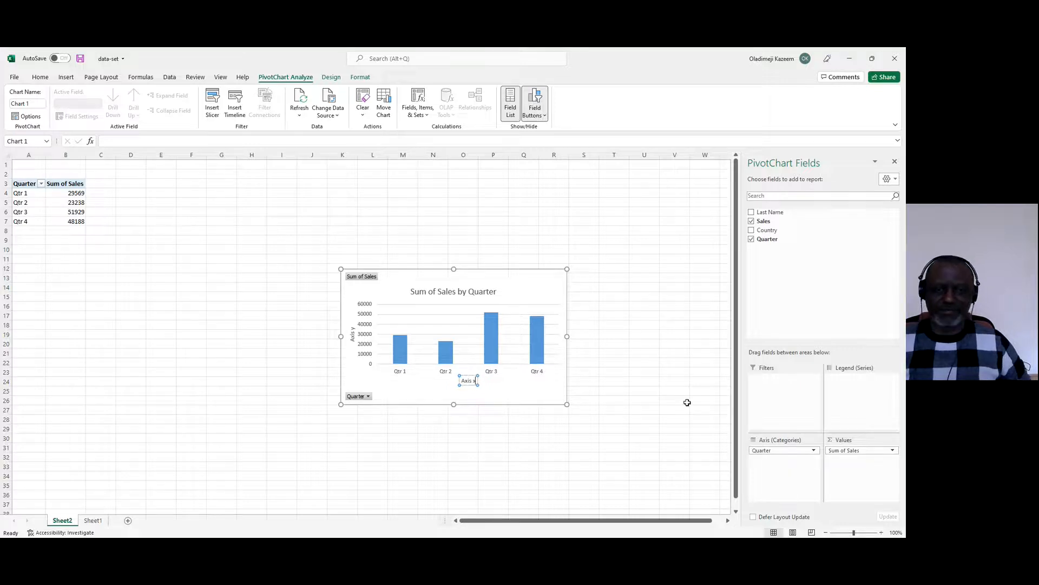
{"action": "left_click", "coordinate": [593, 278]}
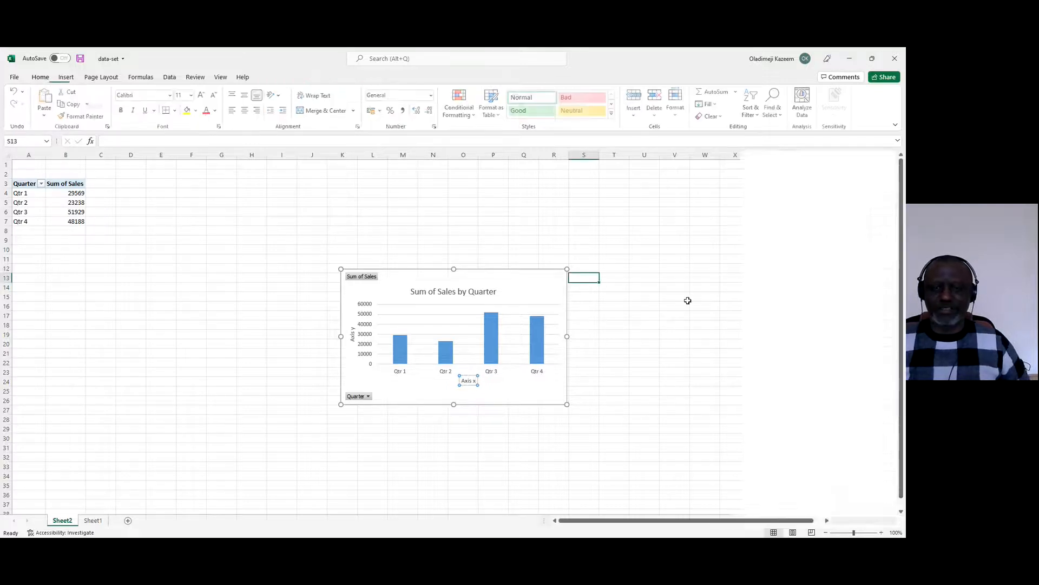
- Try data labels and a legend on the Sum of Sales by Quarter chart, and view the data table options
{"action": "left_click", "coordinate": [490, 283]}
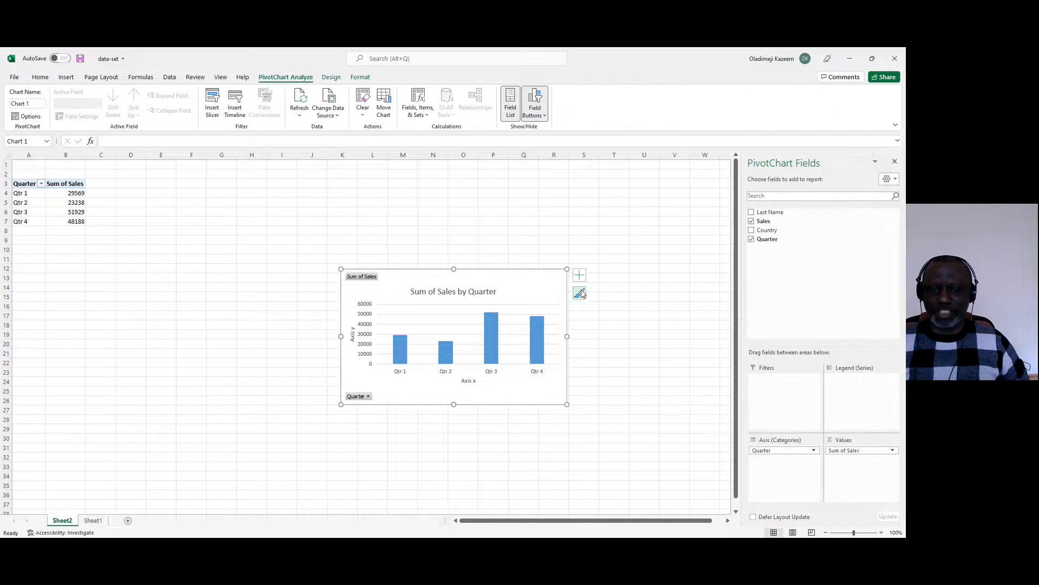
{"action": "left_click", "coordinate": [580, 277]}
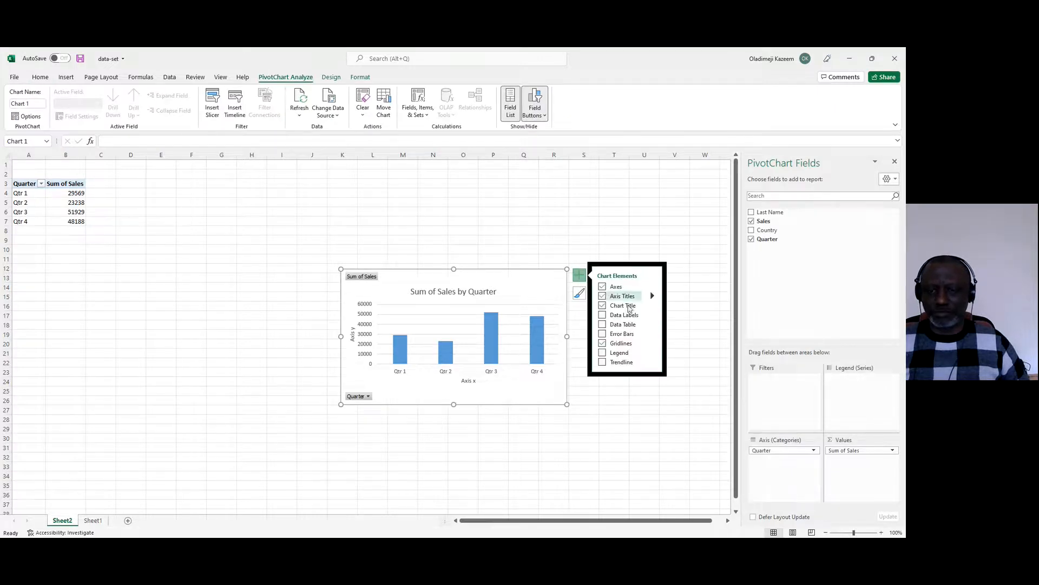
{"action": "left_click", "coordinate": [603, 315]}
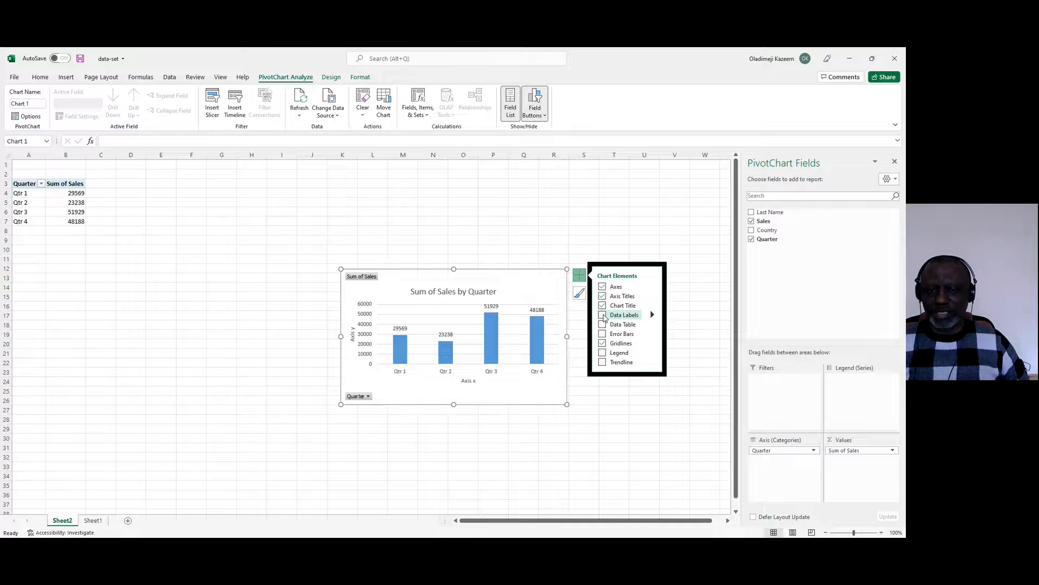
{"action": "left_click", "coordinate": [603, 316]}
{"action": "mouse_move", "coordinate": [652, 317]}
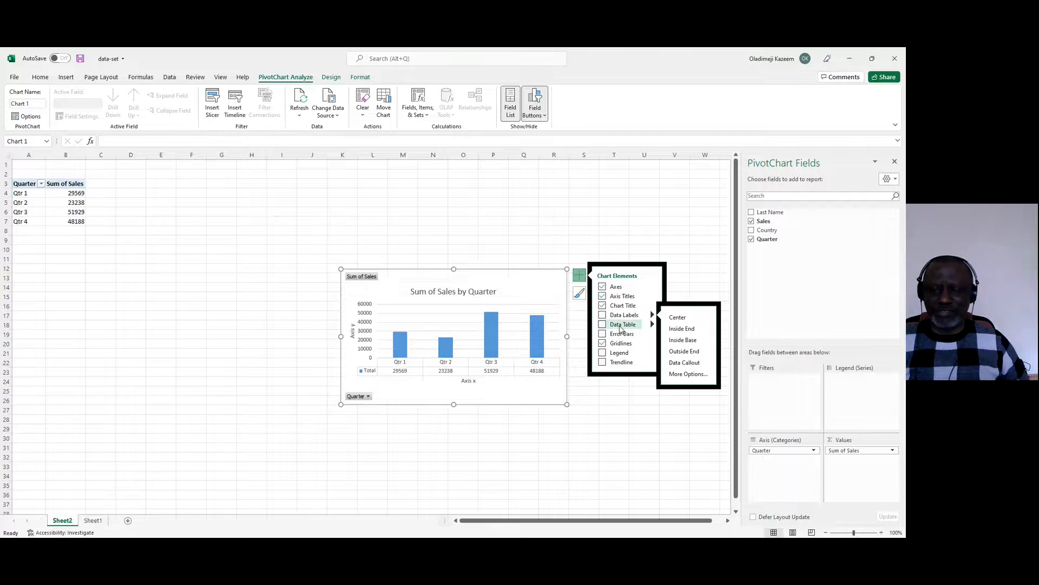
{"action": "left_click", "coordinate": [653, 324]}
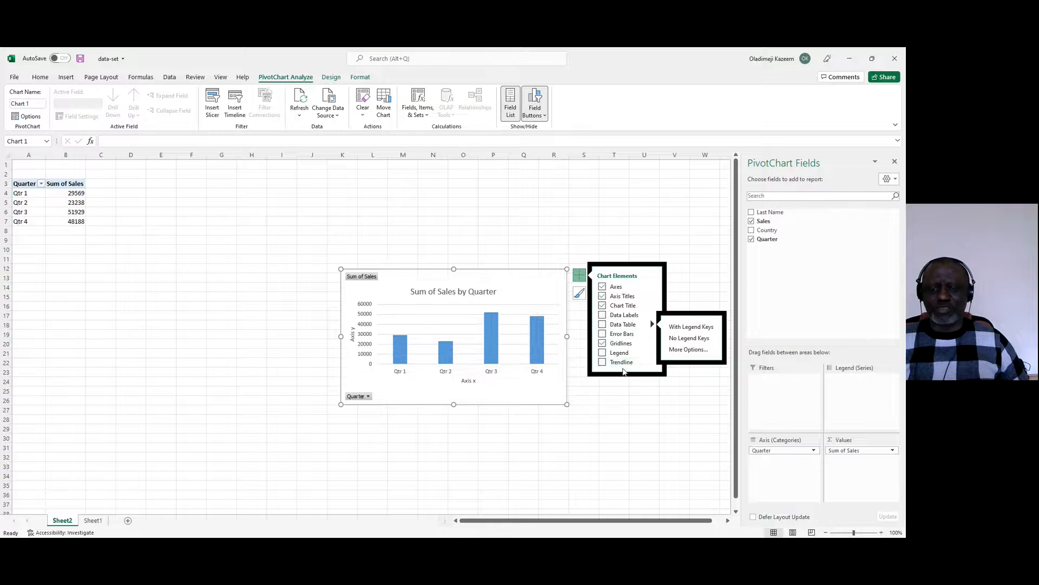
{"action": "left_click", "coordinate": [602, 353]}
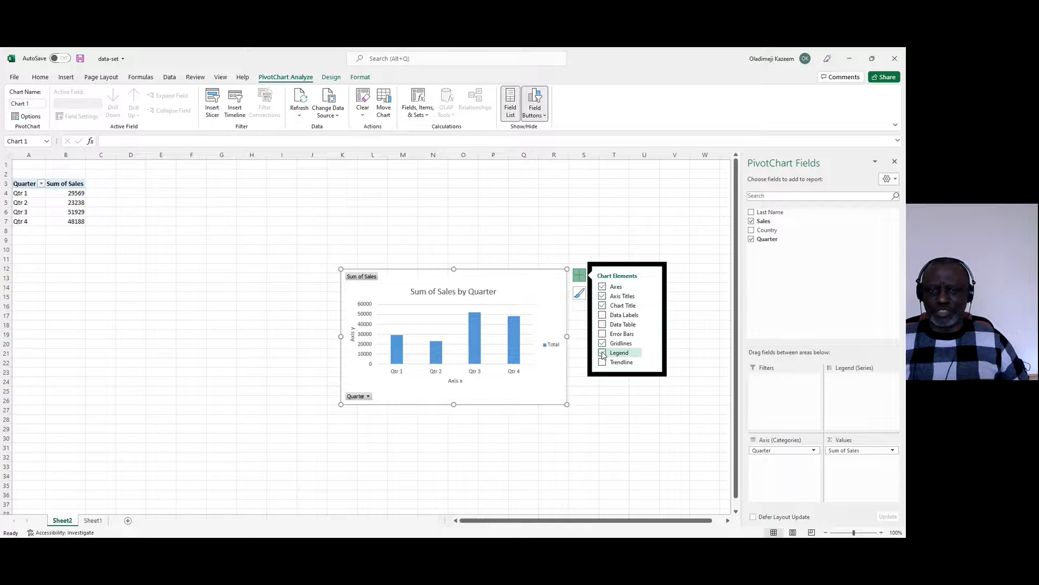
{"action": "left_click", "coordinate": [602, 353]}
{"action": "left_click", "coordinate": [428, 219]}
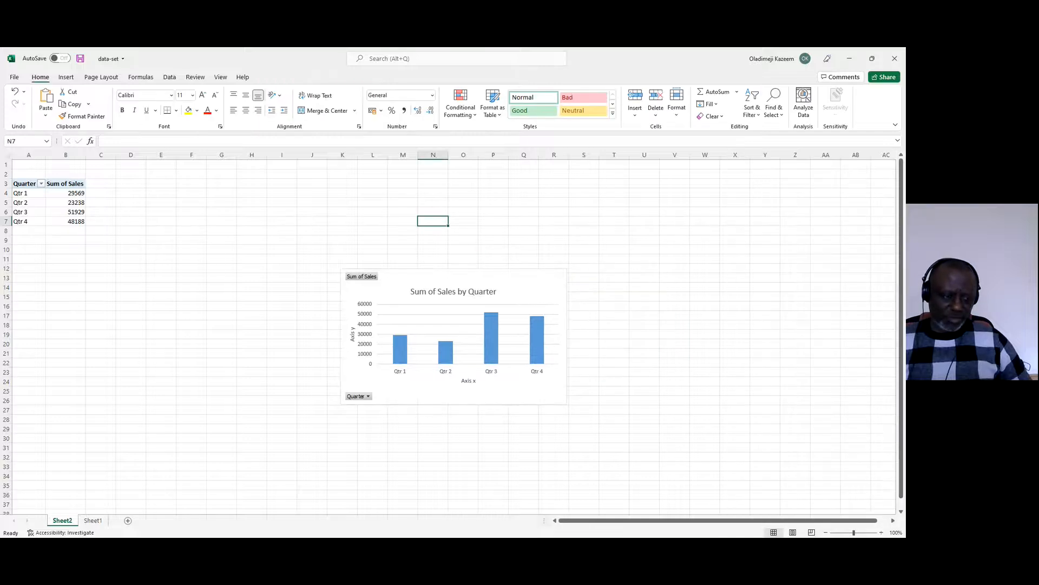
- Insert the recommended clustered column chart Sum of Sales by Quarter and Country from the sales table on Sheet1
{"action": "left_click", "coordinate": [92, 521]}
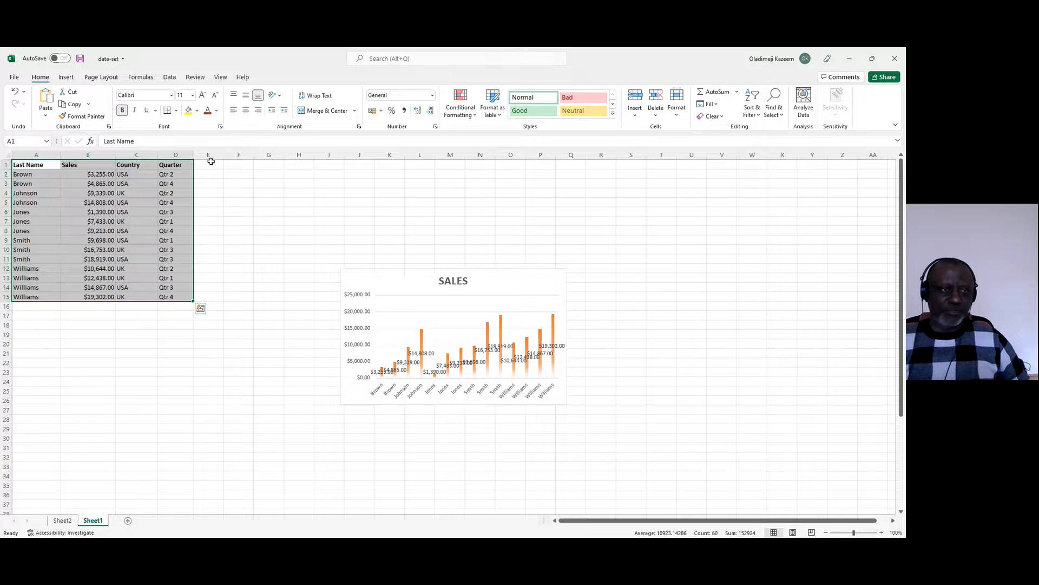
{"action": "left_click", "coordinate": [66, 77]}
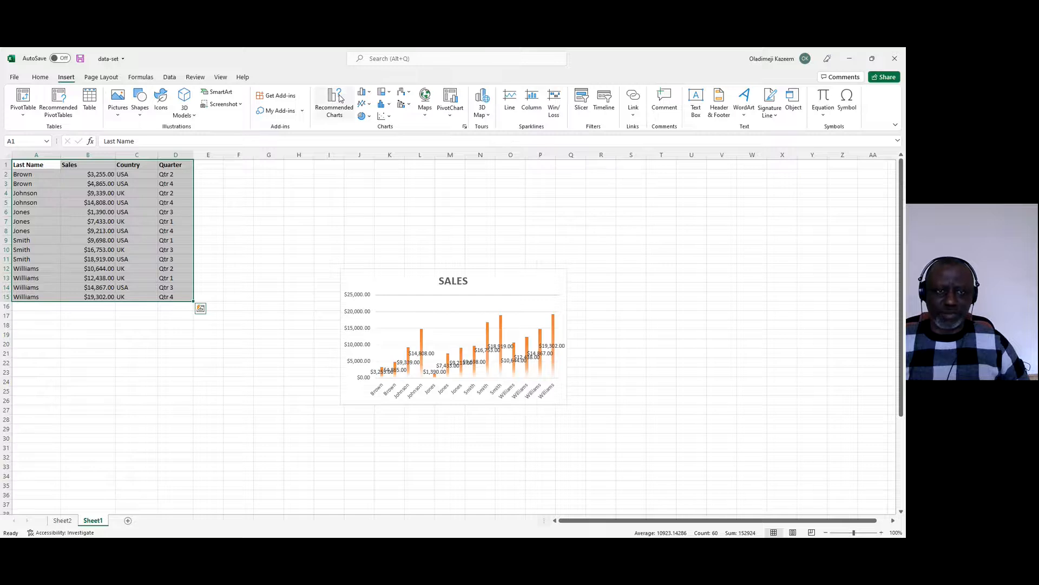
{"action": "left_click", "coordinate": [334, 113]}
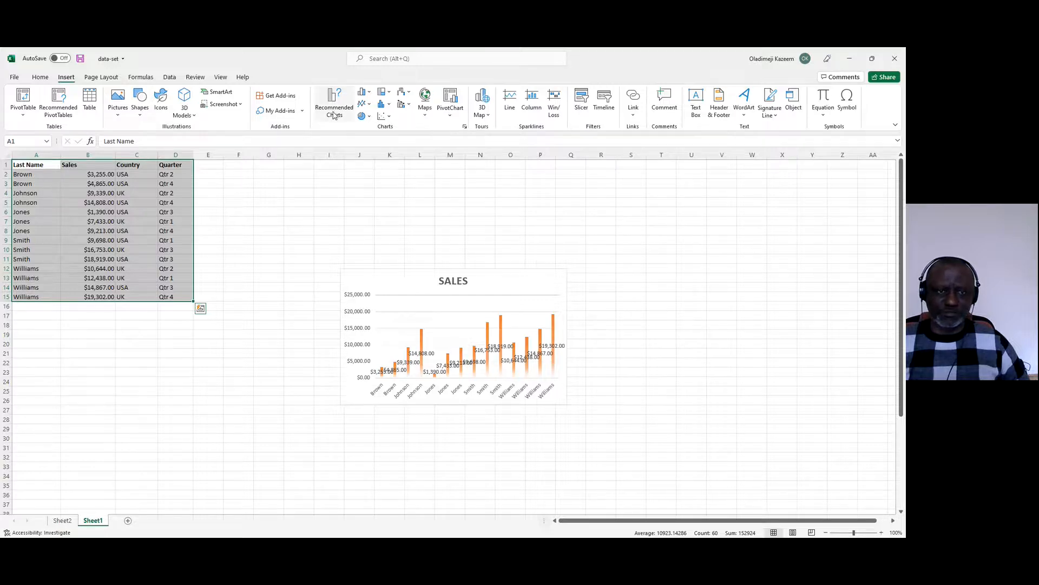
{"action": "left_click", "coordinate": [358, 255]}
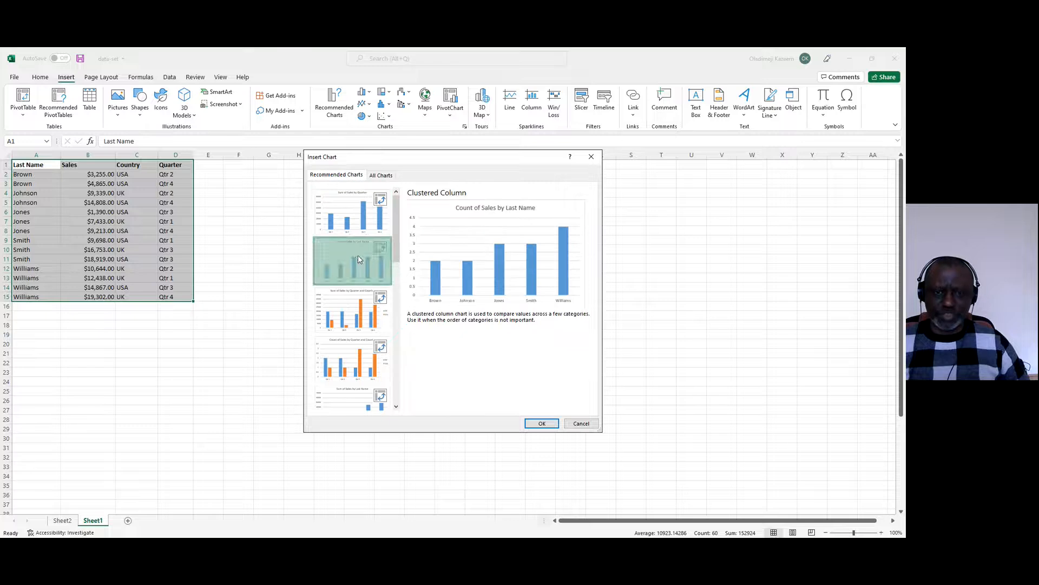
{"action": "left_click", "coordinate": [352, 294]}
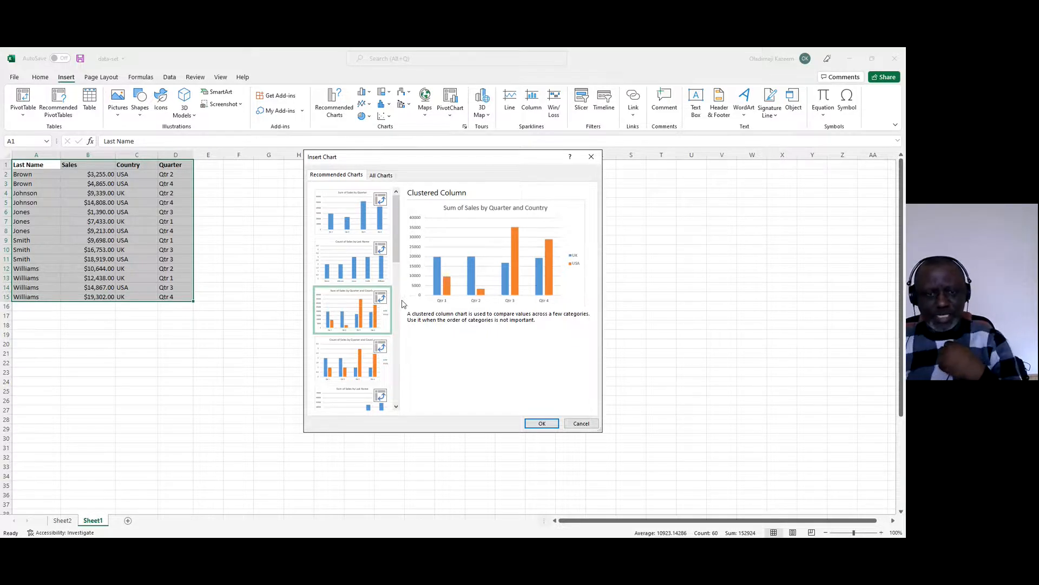
{"action": "left_click", "coordinate": [541, 423]}
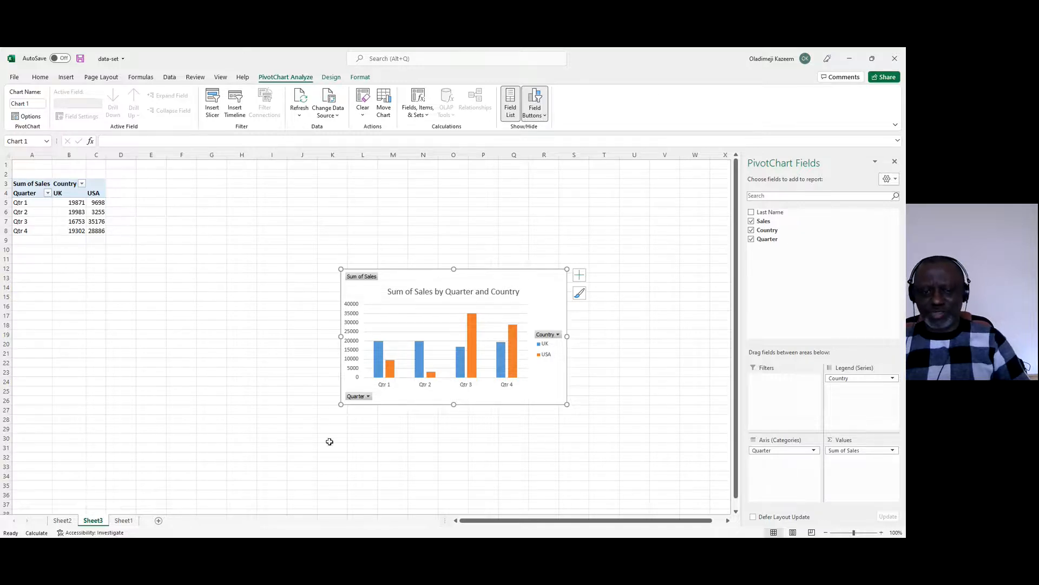
- Apply the white-background chart style with outlined, unfilled columns to the Sum of Sales by Quarter and Country chart
{"action": "left_click", "coordinate": [579, 276]}
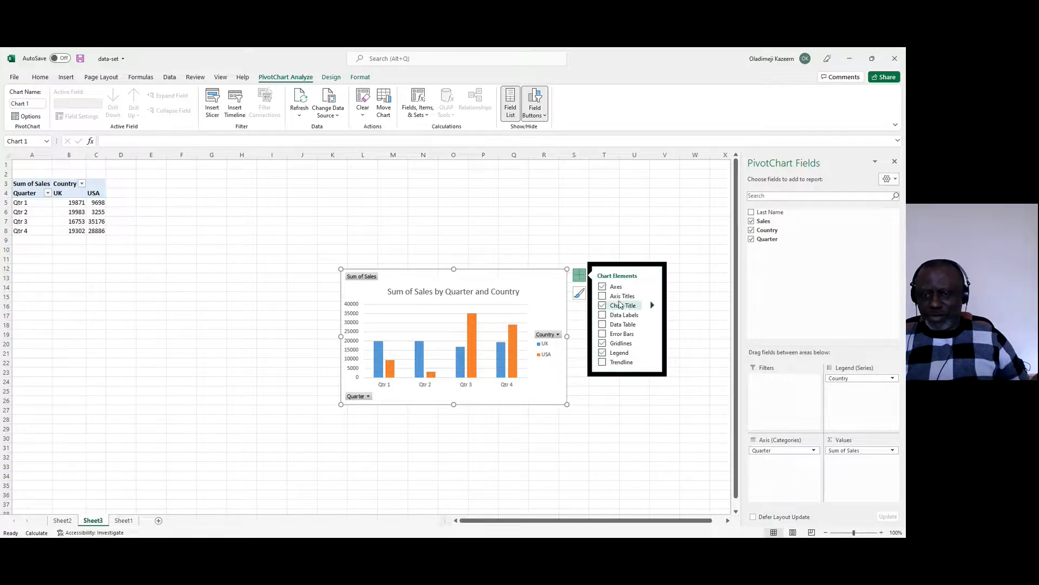
{"action": "left_click", "coordinate": [580, 294]}
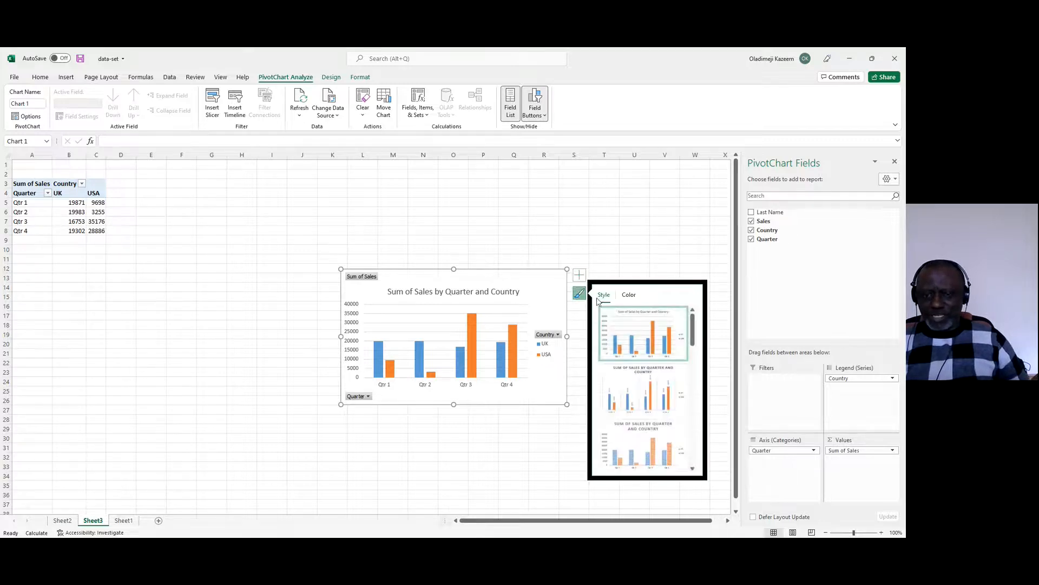
{"action": "scroll", "coordinate": [650, 422], "scroll_direction": "down", "scroll_amount": 2}
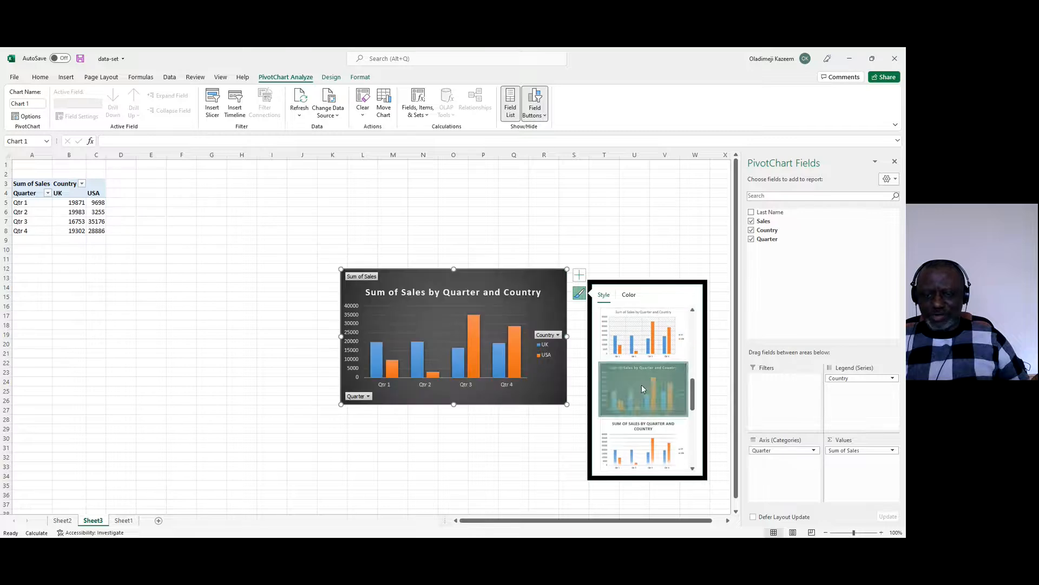
{"action": "scroll", "coordinate": [643, 423], "scroll_direction": "down", "scroll_amount": 1}
{"action": "left_click", "coordinate": [647, 442]}
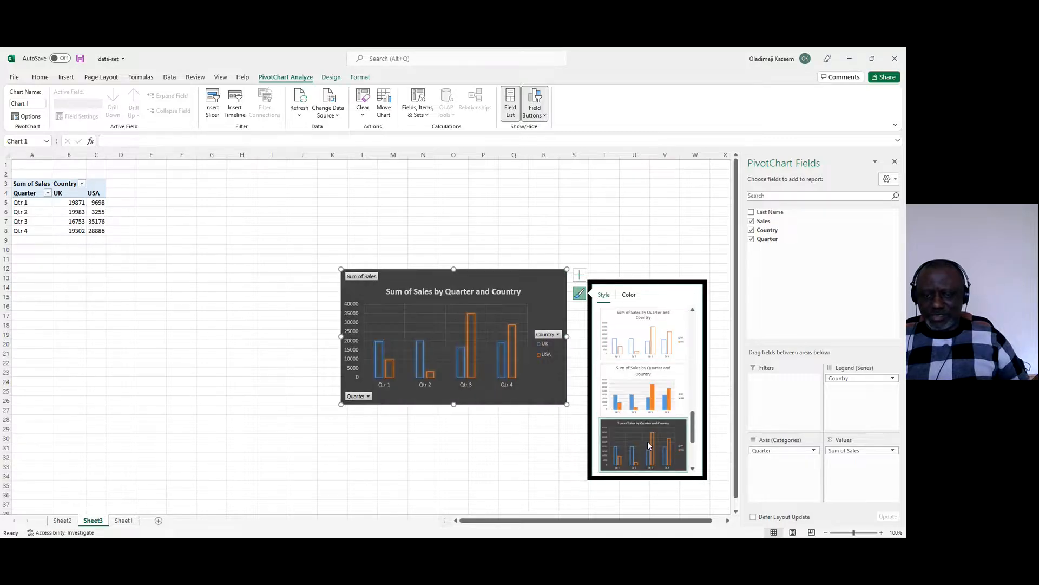
{"action": "left_click", "coordinate": [640, 340]}
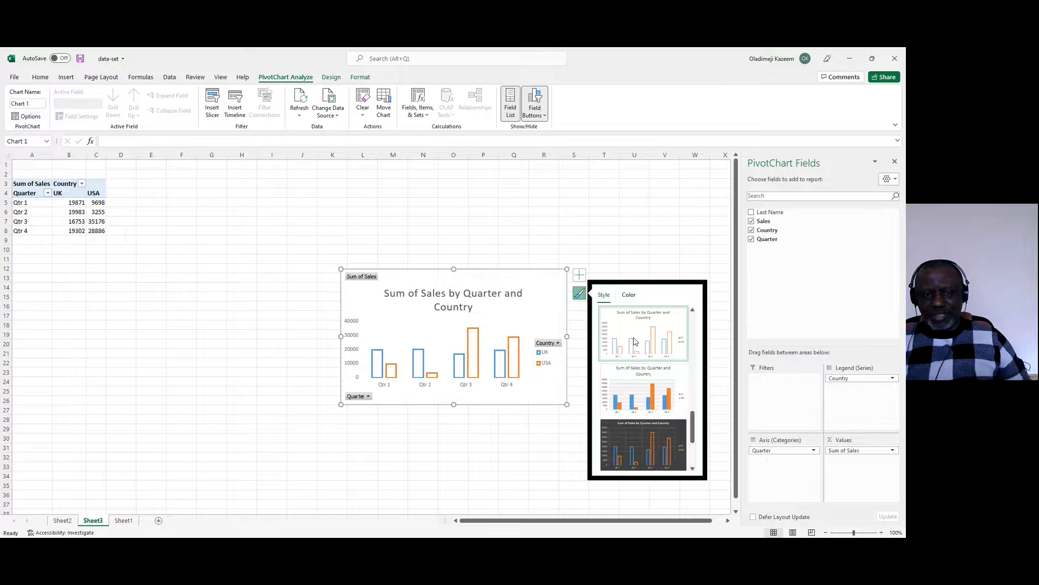
{"action": "left_click", "coordinate": [623, 247]}
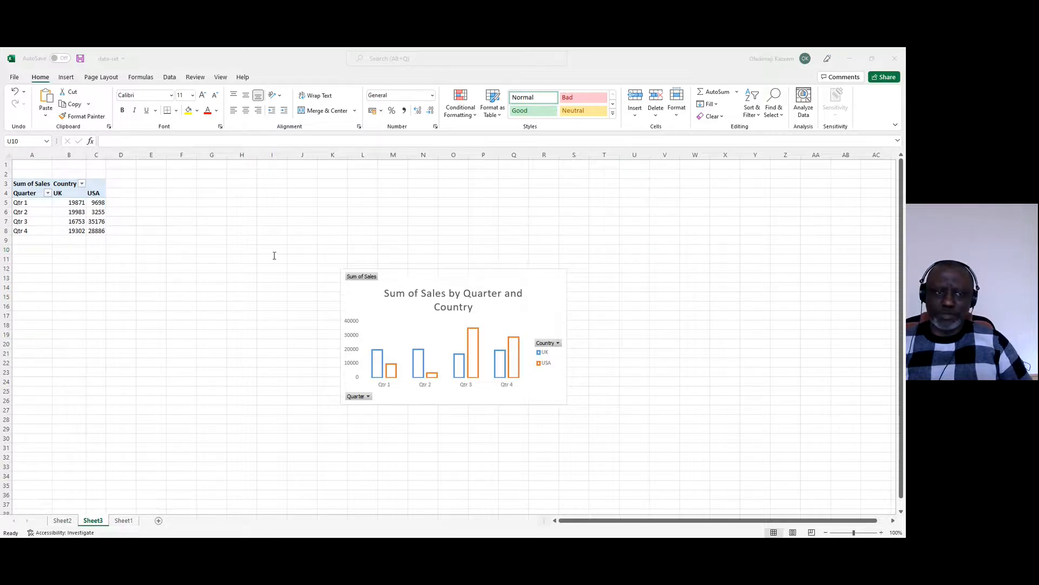
{"action": "left_click", "coordinate": [853, 57]}
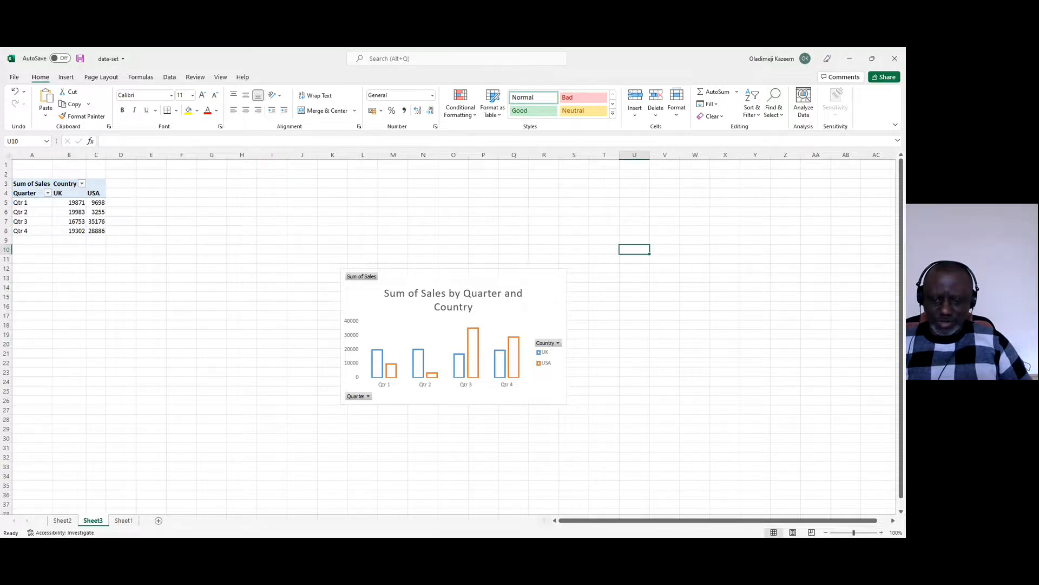
{"action": "key", "text": "alt+Tab"}
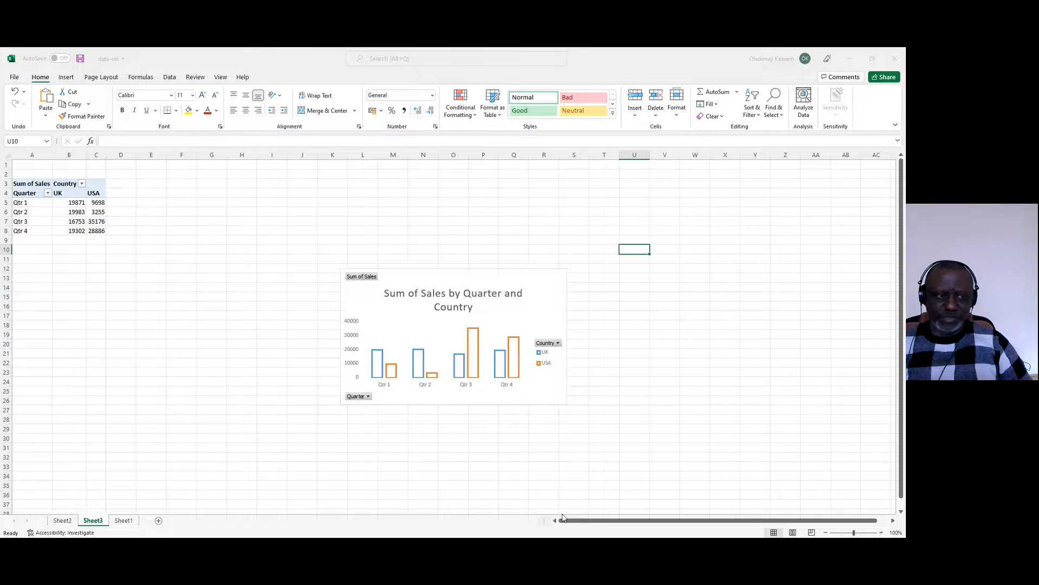
{"action": "key", "text": "alt+Tab"}
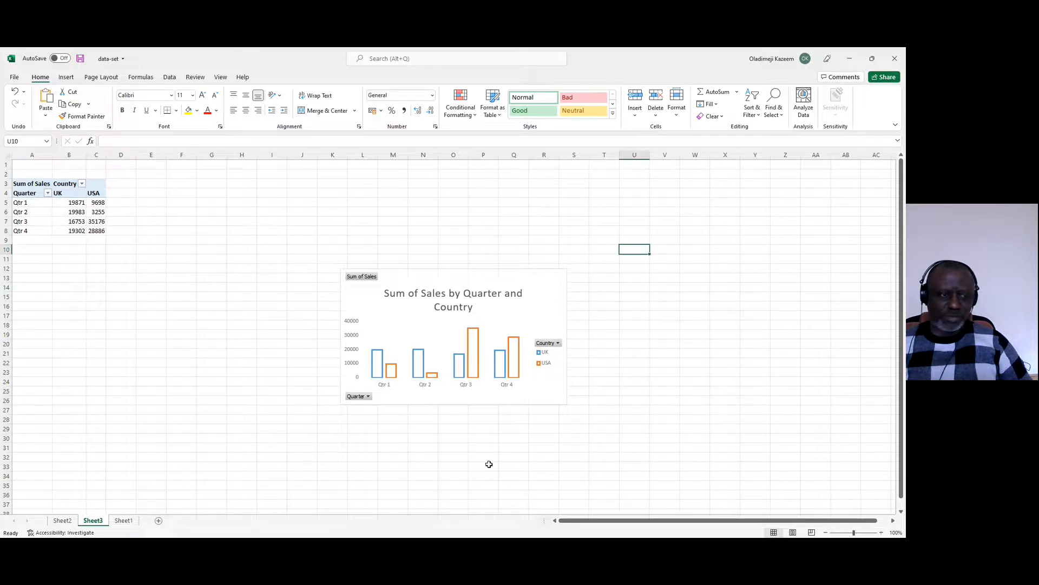
- Return to Sheet1 with the sales table and its Sales chart
{"action": "left_click", "coordinate": [124, 520]}
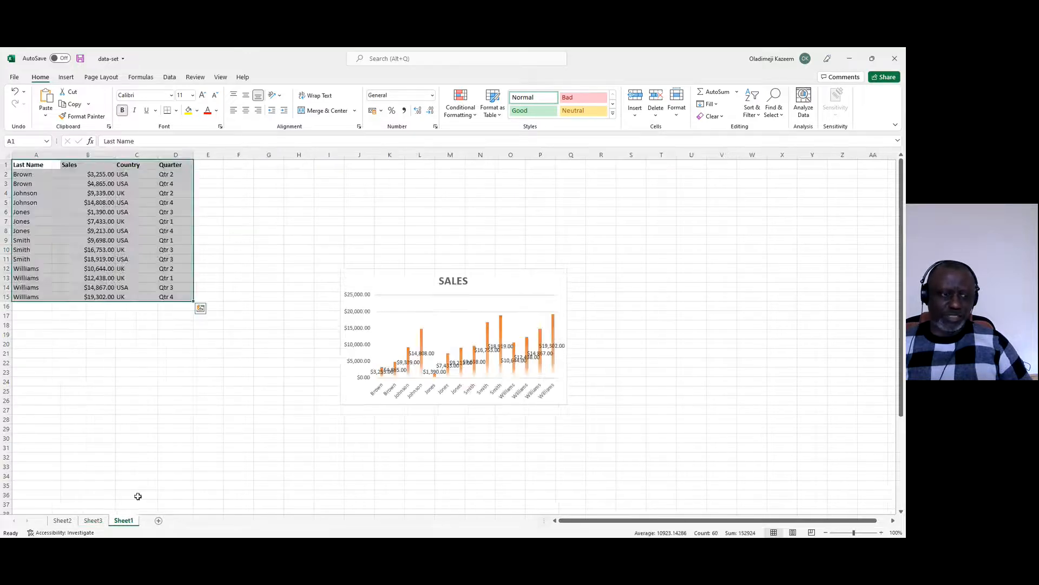
- Delete the Sales column chart from Sheet1
{"action": "left_click", "coordinate": [429, 271]}
{"action": "key", "text": "Delete"}
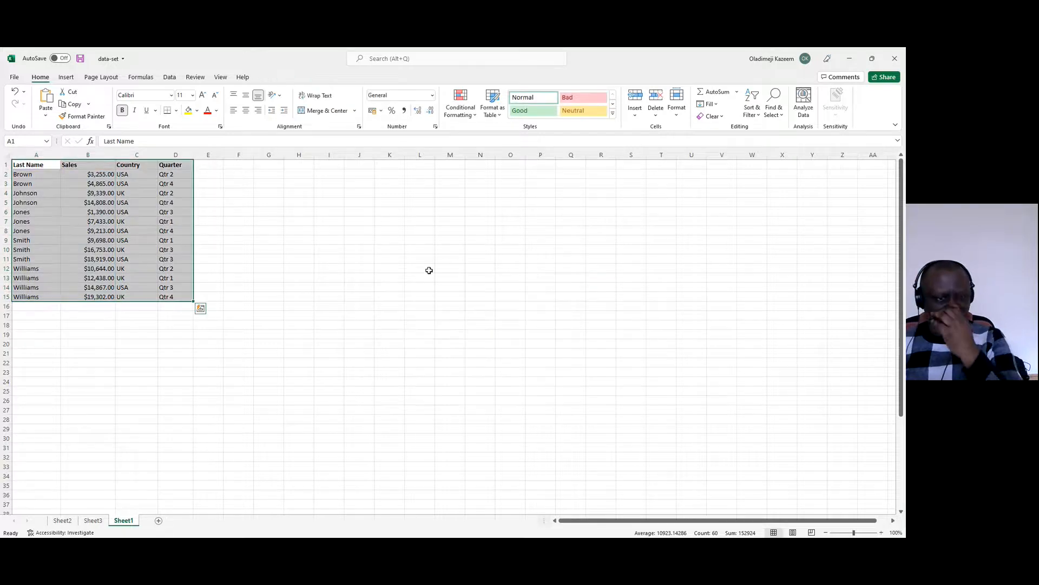
{"action": "left_click", "coordinate": [364, 318]}
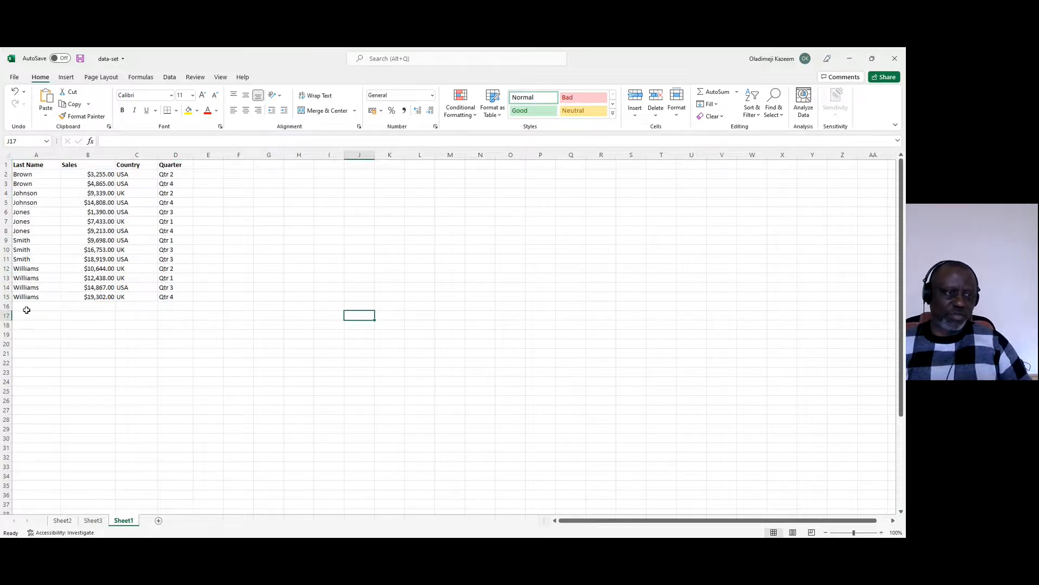
{"action": "left_click", "coordinate": [174, 164]}
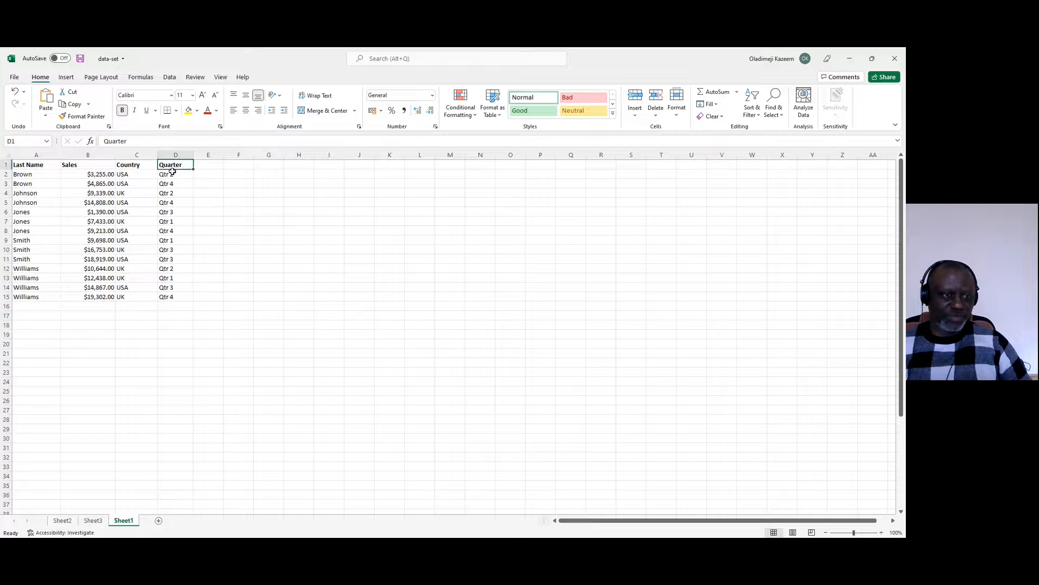
{"action": "left_click", "coordinate": [135, 213]}
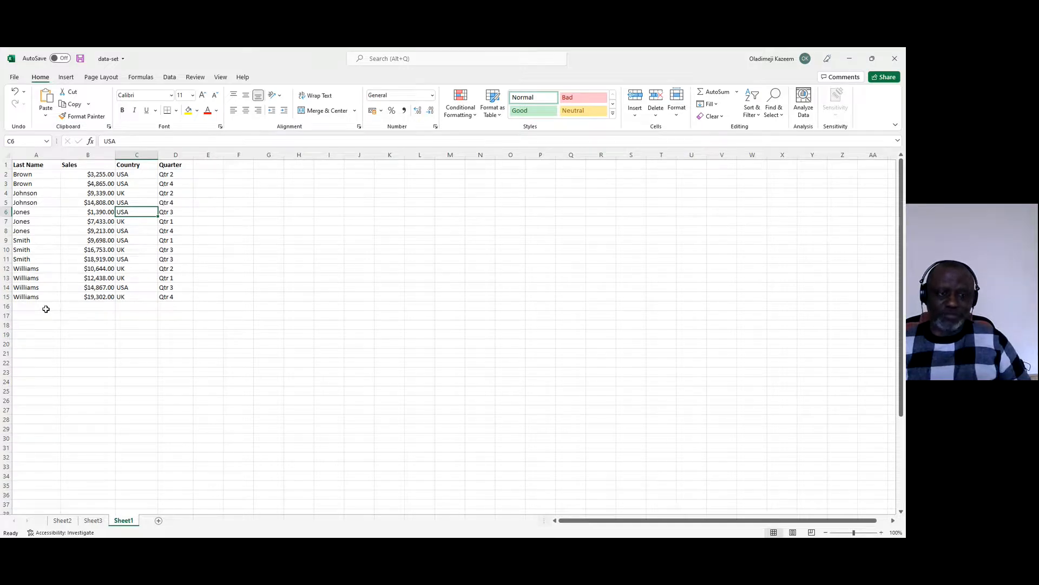
{"action": "left_click", "coordinate": [256, 270]}
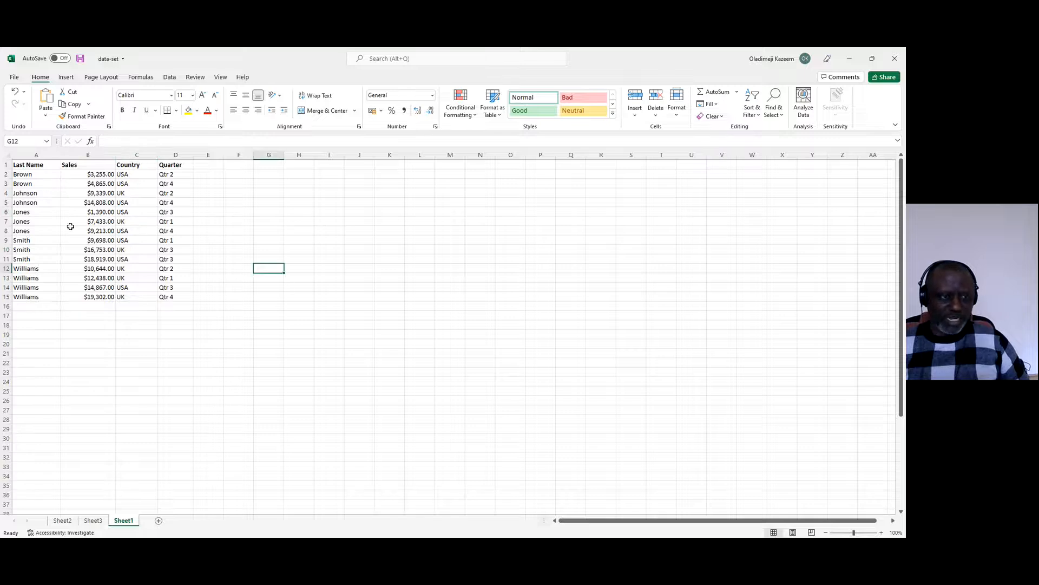
- Insert a PivotTable from the whole sales table, placed on the existing Sheet1 at cell G2
{"action": "left_click", "coordinate": [89, 239]}
{"action": "key", "text": "ctrl+a"}
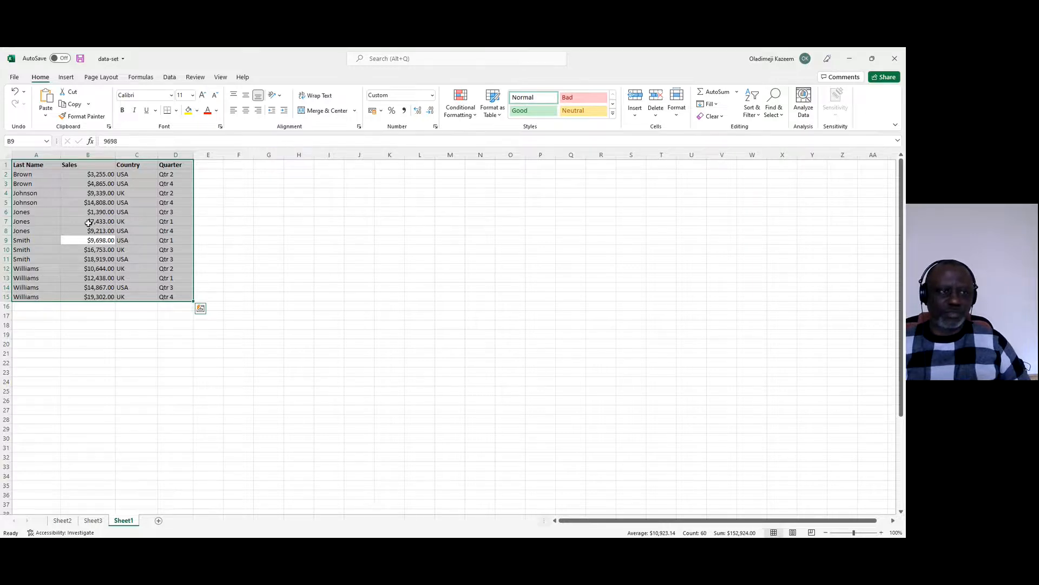
{"action": "left_click", "coordinate": [66, 77]}
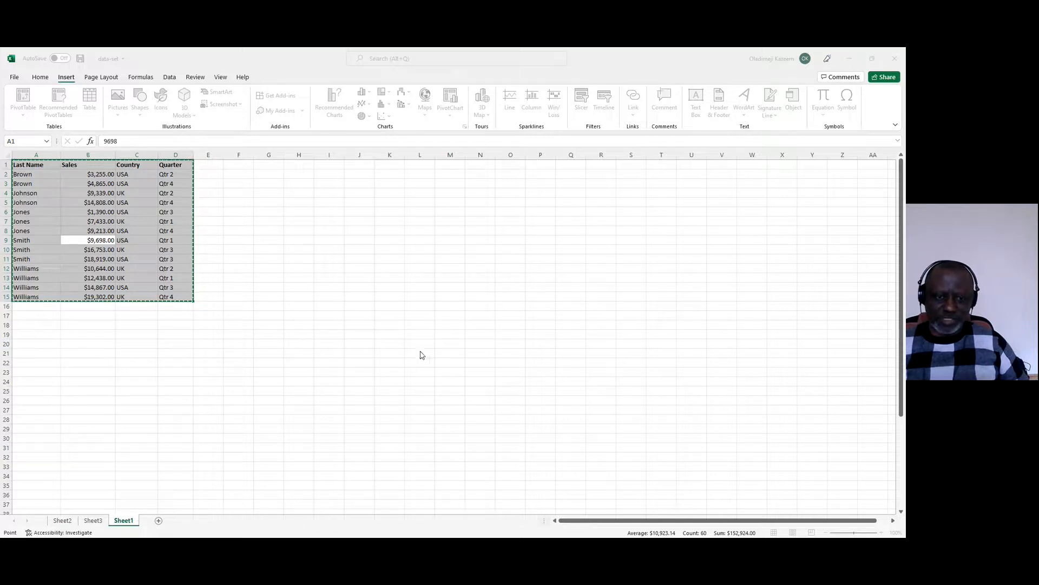
{"action": "left_click", "coordinate": [329, 316]}
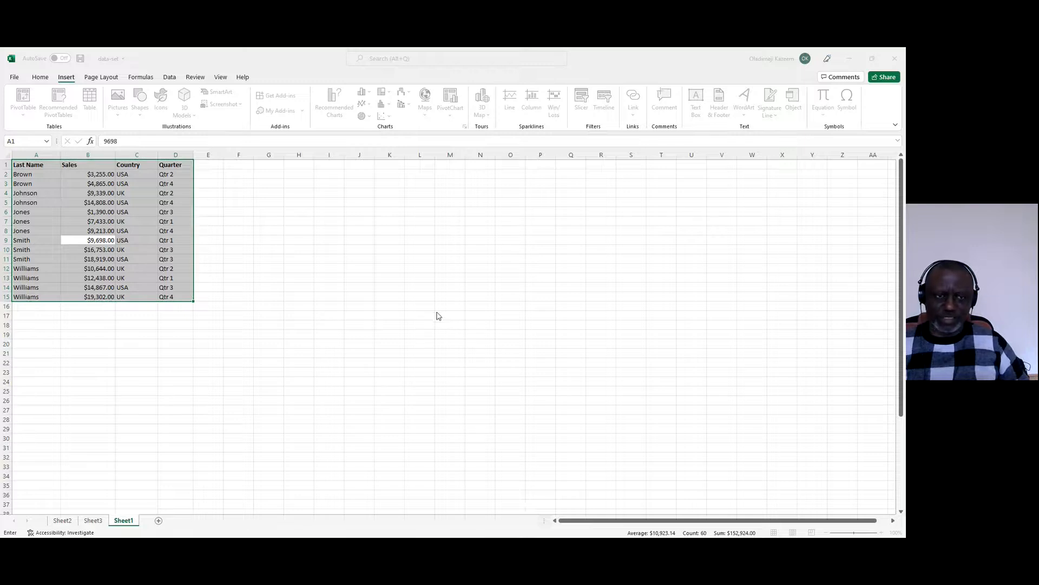
{"action": "left_click", "coordinate": [263, 174]}
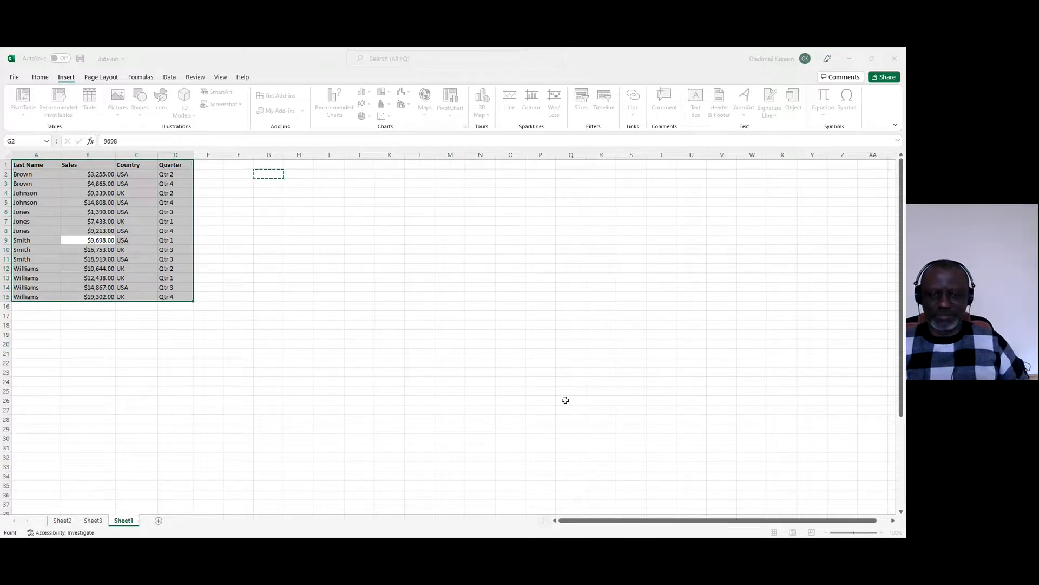
{"action": "left_click", "coordinate": [455, 365]}
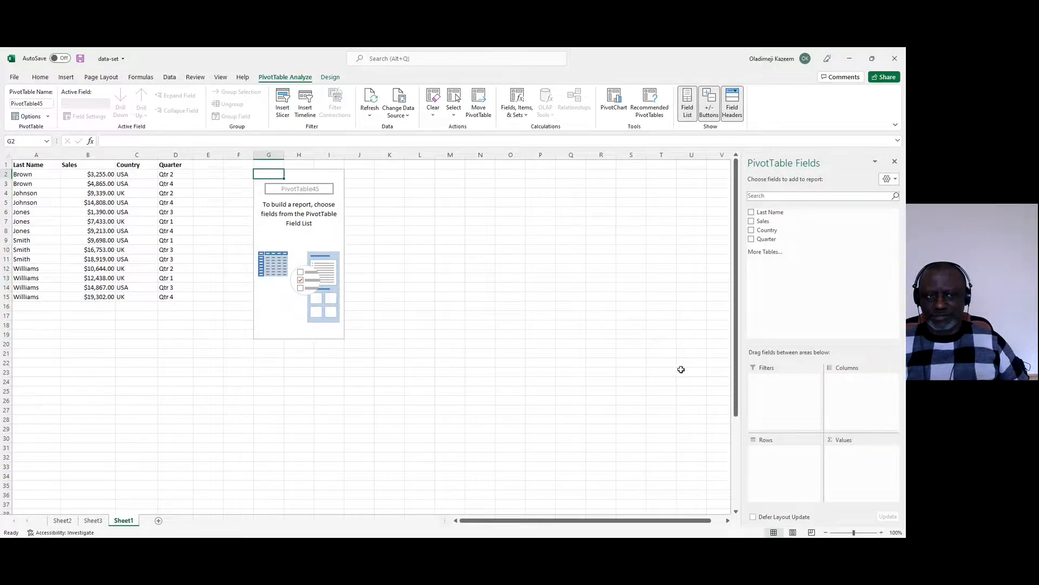
- Summarize the PivotTable with Country as rows and the sum of Sales as values, and paste a values-only copy at A25
{"action": "left_click", "coordinate": [752, 230]}
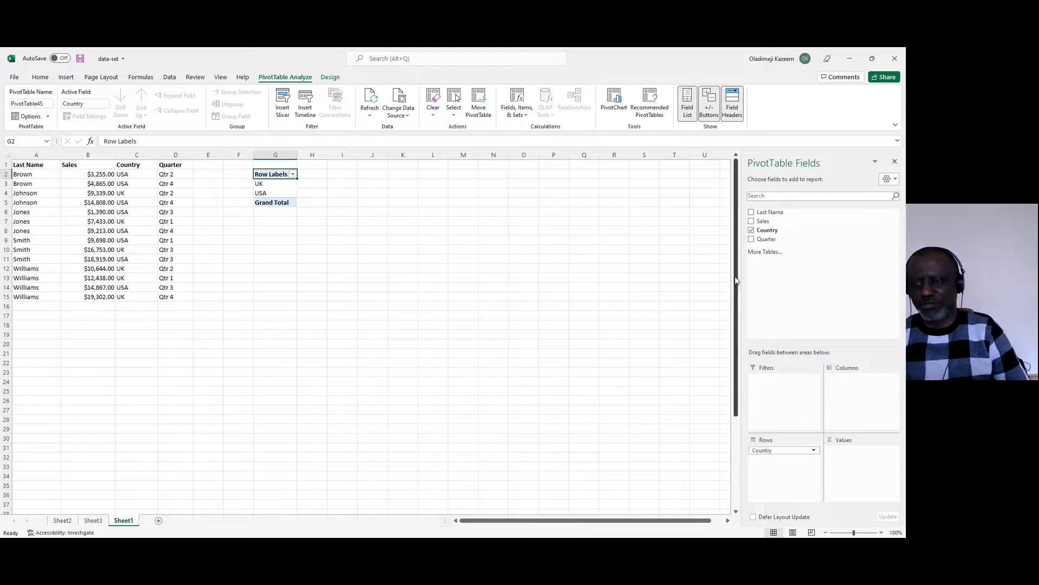
{"action": "left_click", "coordinate": [751, 221]}
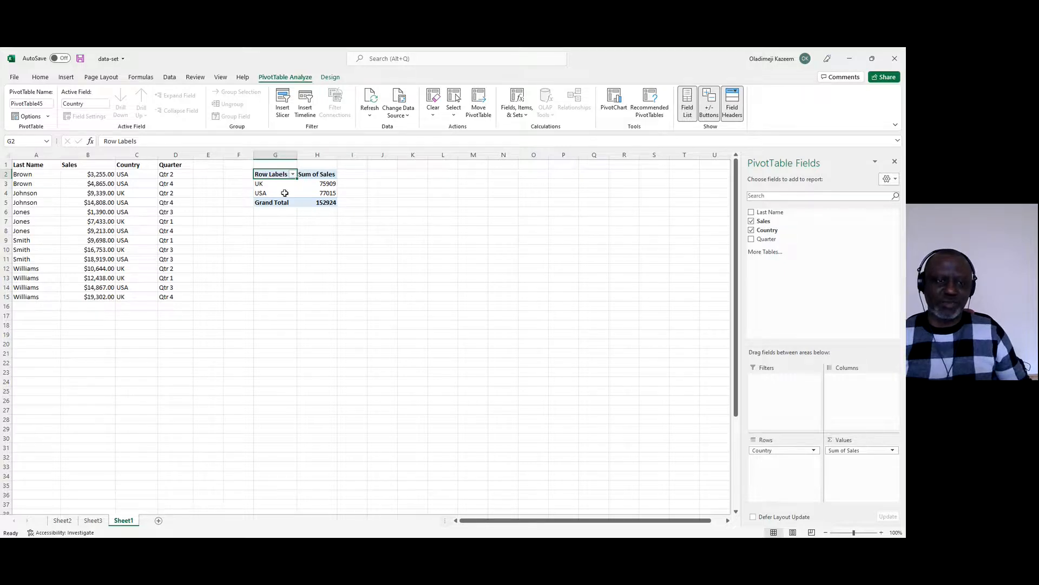
{"action": "left_click_drag", "start_coordinate": [268, 174], "coordinate": [321, 204]}
{"action": "key", "text": "ctrl+c"}
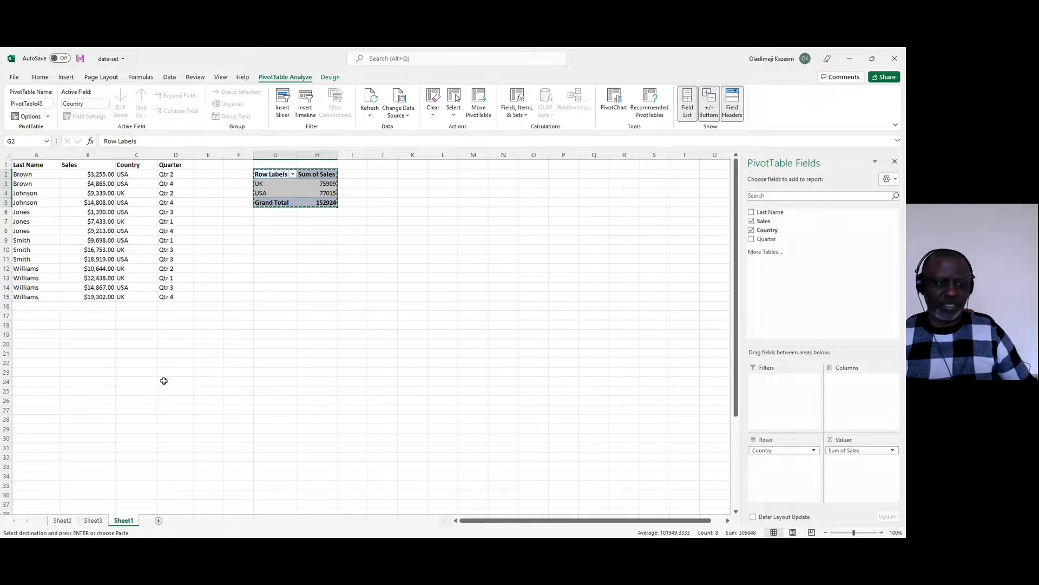
{"action": "left_click", "coordinate": [42, 390]}
{"action": "right_click", "coordinate": [45, 393]}
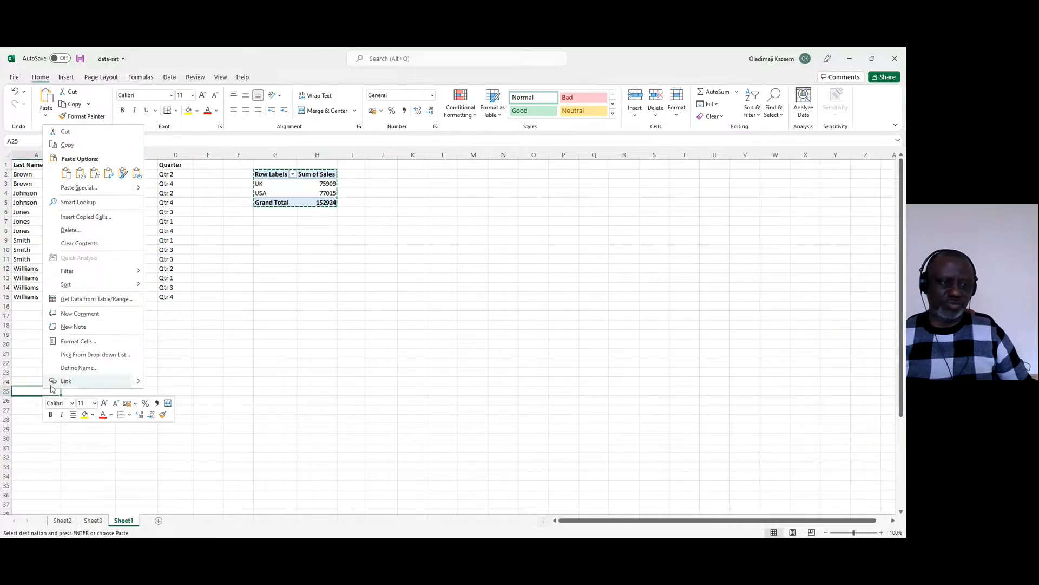
{"action": "left_click", "coordinate": [80, 174]}
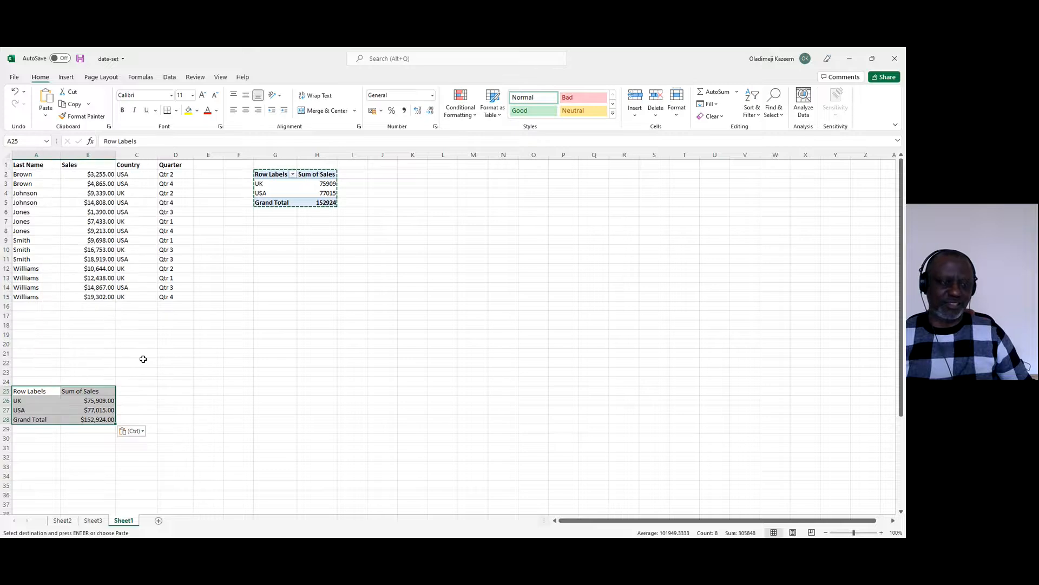
- Rename the headers of the pasted country summary in A25 and B25 to Country and Sales
{"action": "key", "text": "Escape"}
{"action": "type", "text": "Country"}
{"action": "key", "text": "Tab"}
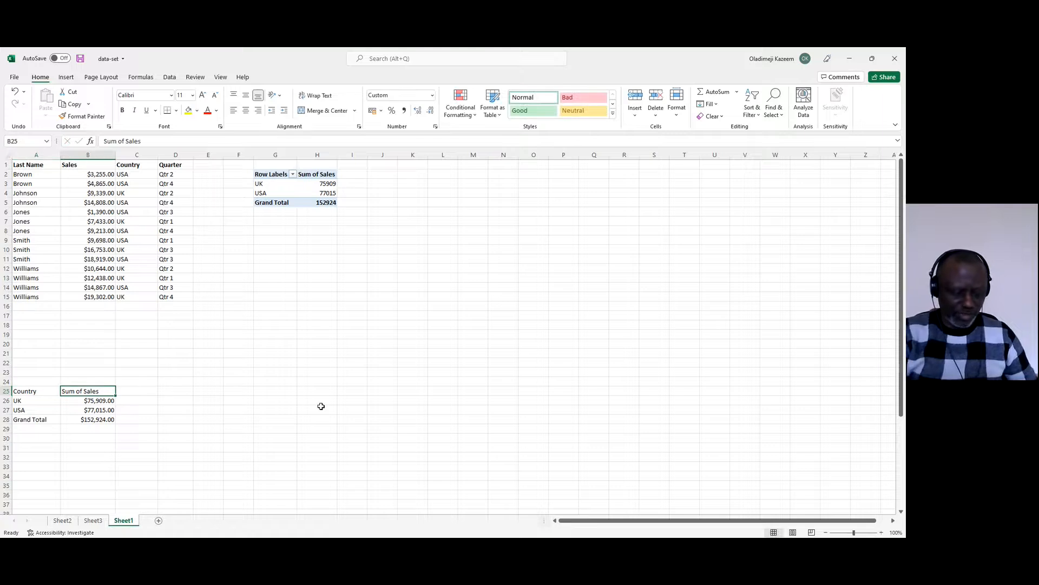
{"action": "type", "text": "Sales"}
{"action": "key", "text": "Return"}
{"action": "left_click_drag", "start_coordinate": [44, 392], "coordinate": [88, 418]}
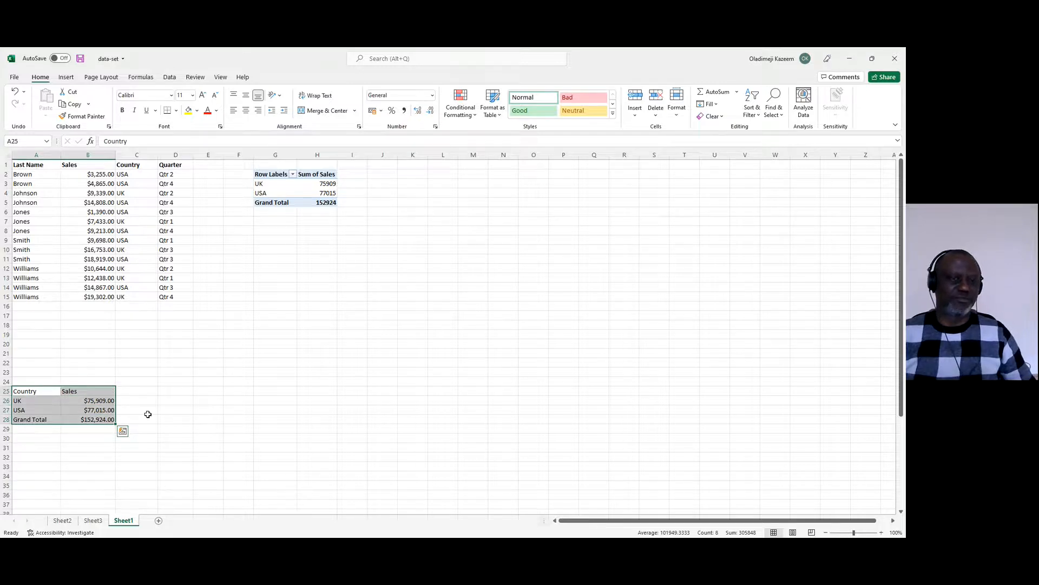
- Rebuild the PivotTable with Quarter instead of Country as rows and the sum of Sales as values
{"action": "left_click", "coordinate": [309, 192]}
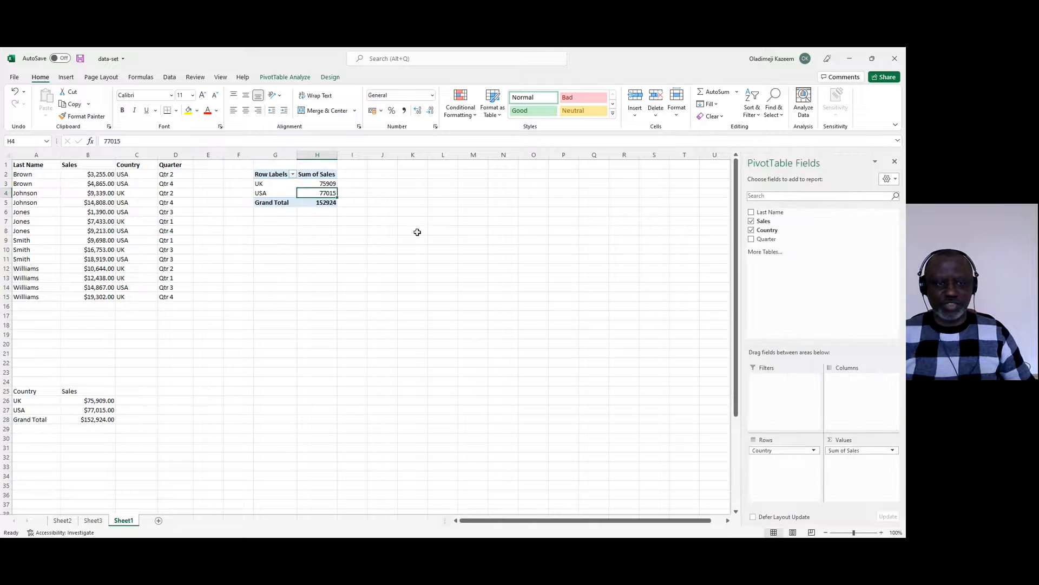
{"action": "left_click", "coordinate": [285, 182]}
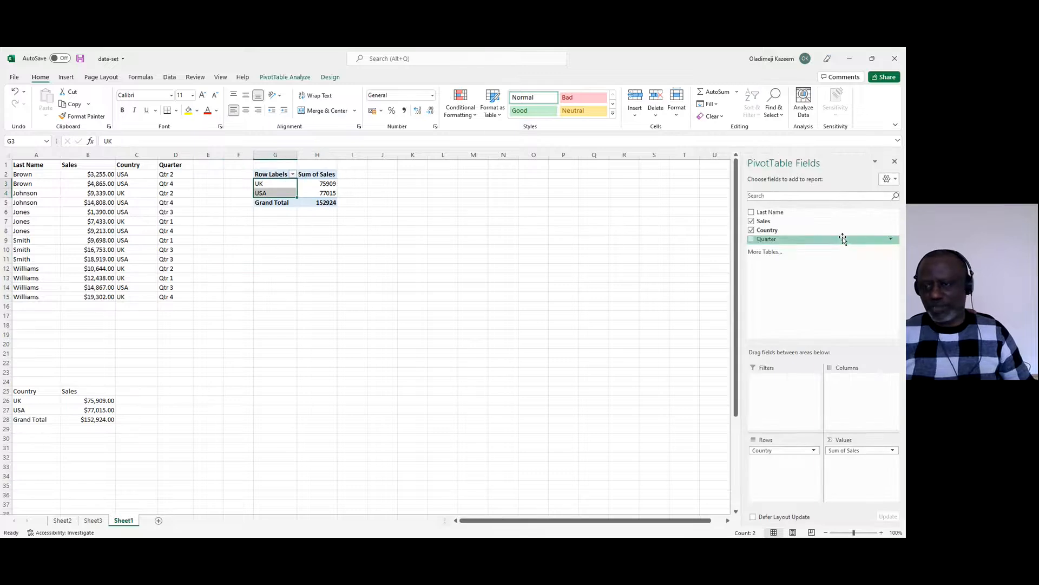
{"action": "left_click", "coordinate": [751, 230]}
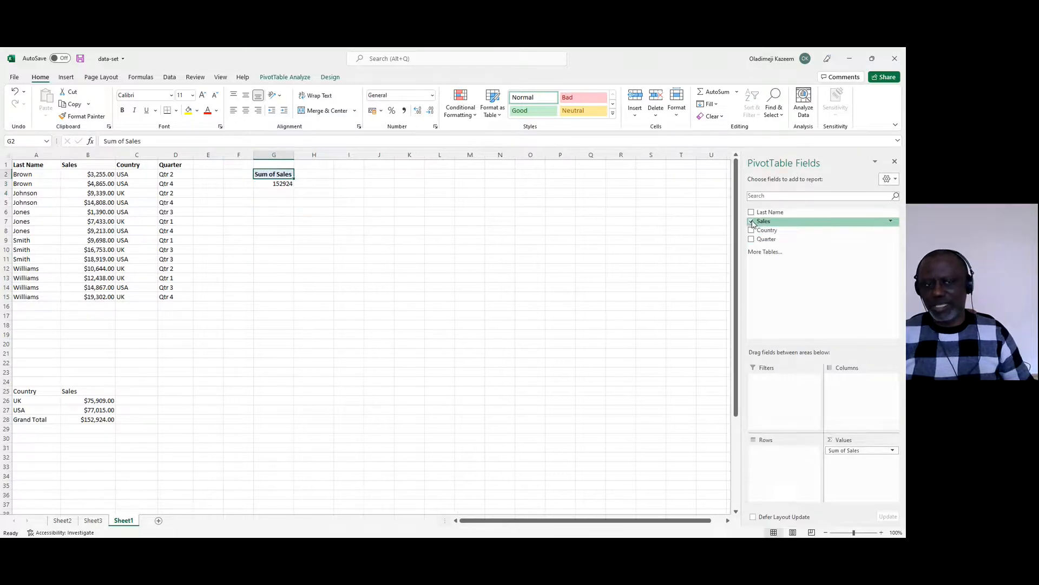
{"action": "left_click", "coordinate": [751, 221]}
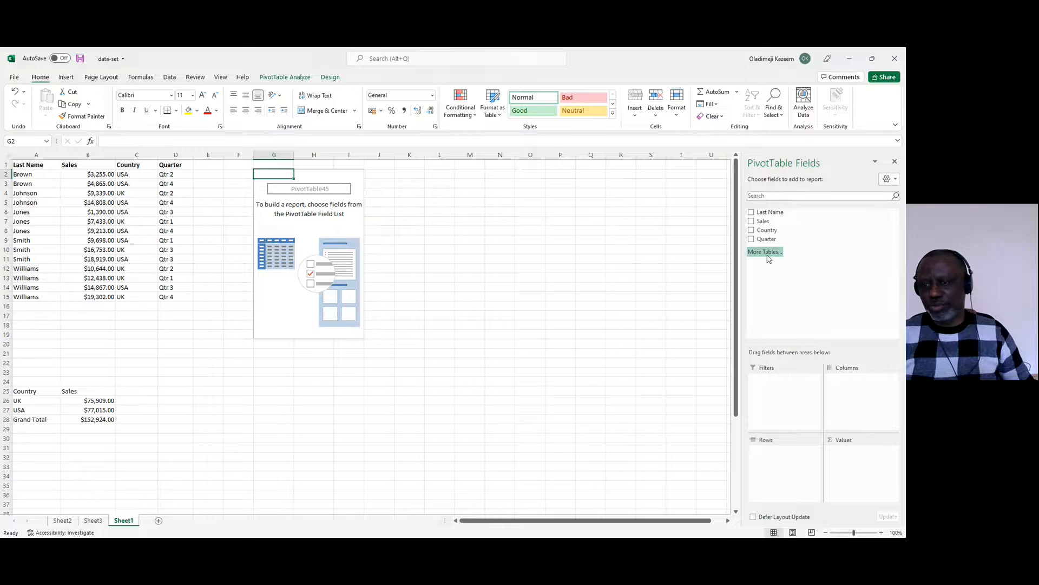
{"action": "left_click", "coordinate": [751, 239]}
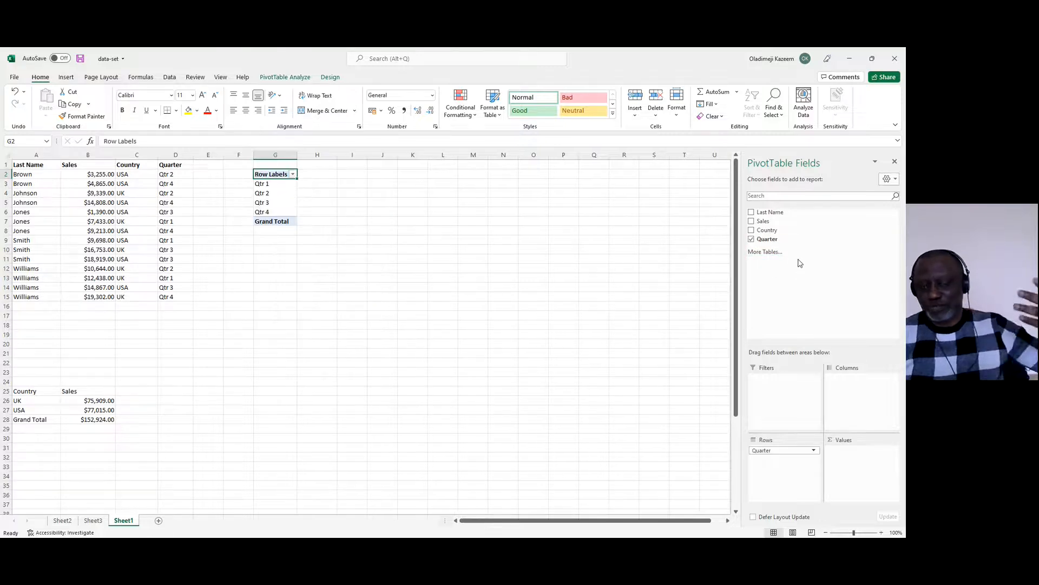
{"action": "left_click", "coordinate": [752, 221]}
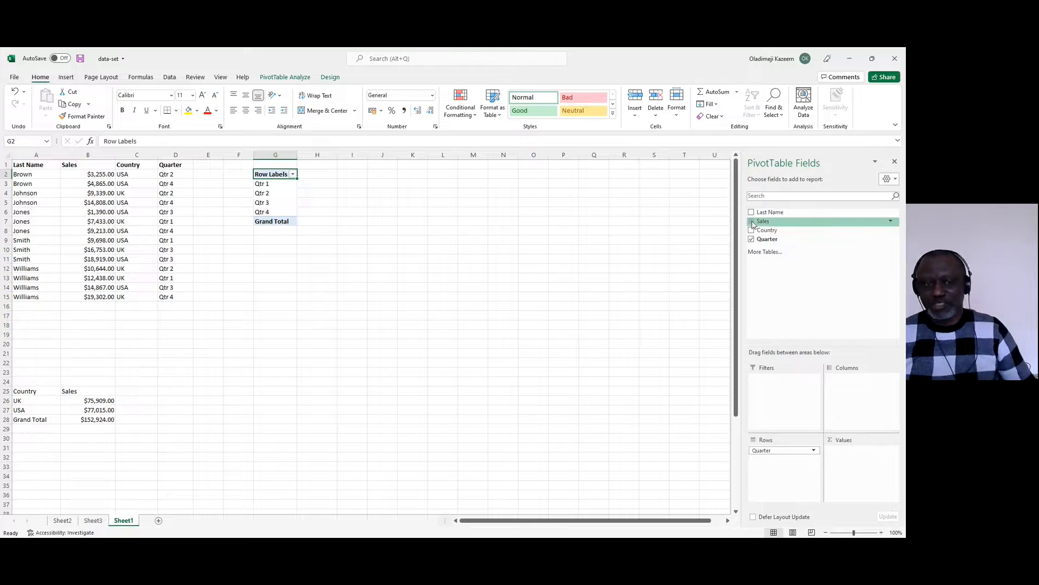
- Copy the whole quarterly PivotTable and paste it as values at D25
{"action": "left_click_drag", "start_coordinate": [268, 175], "coordinate": [318, 220]}
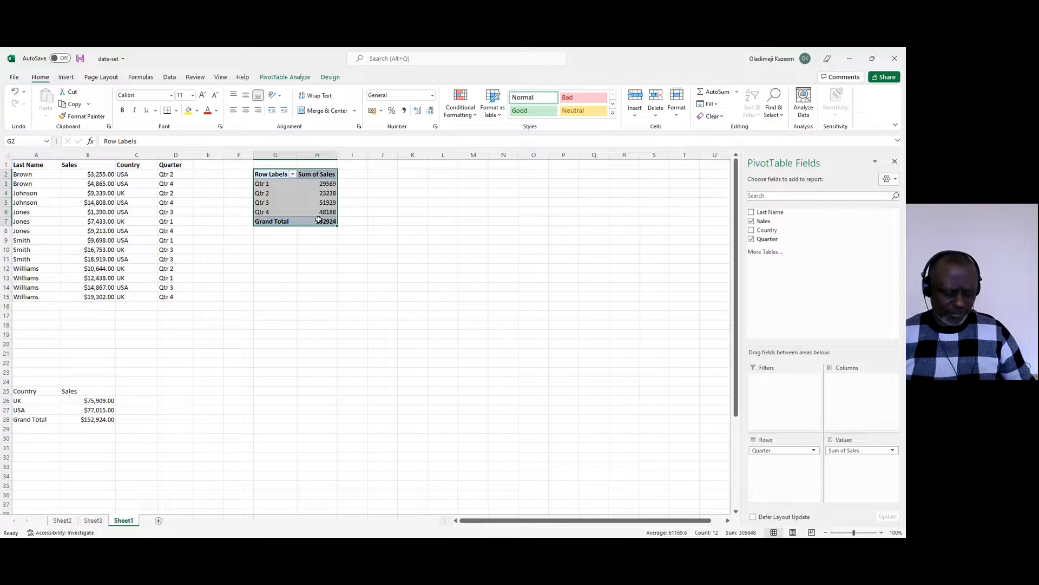
{"action": "key", "text": "ctrl+c"}
{"action": "right_click", "coordinate": [182, 394]}
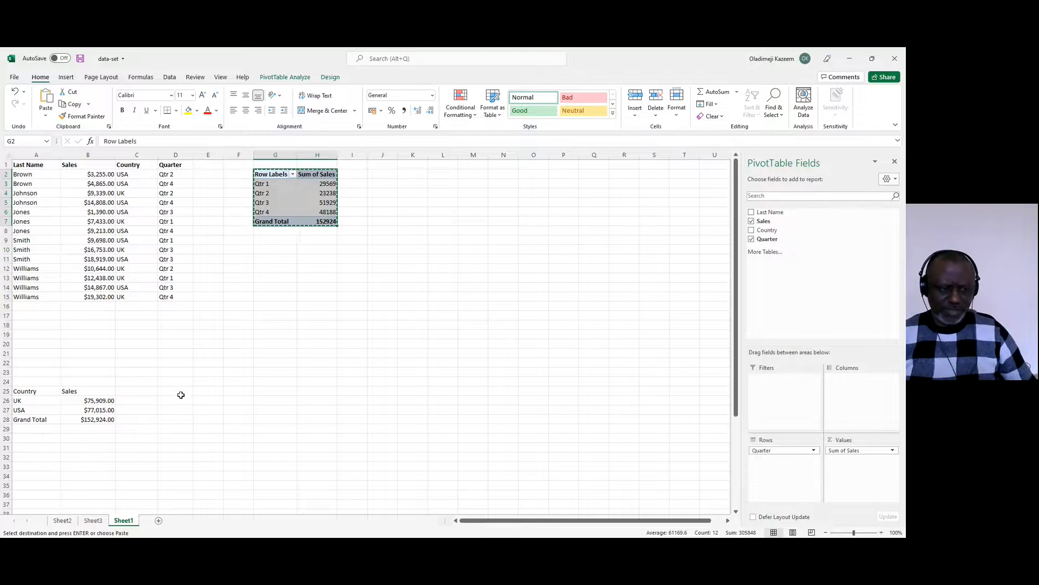
{"action": "left_click", "coordinate": [219, 179]}
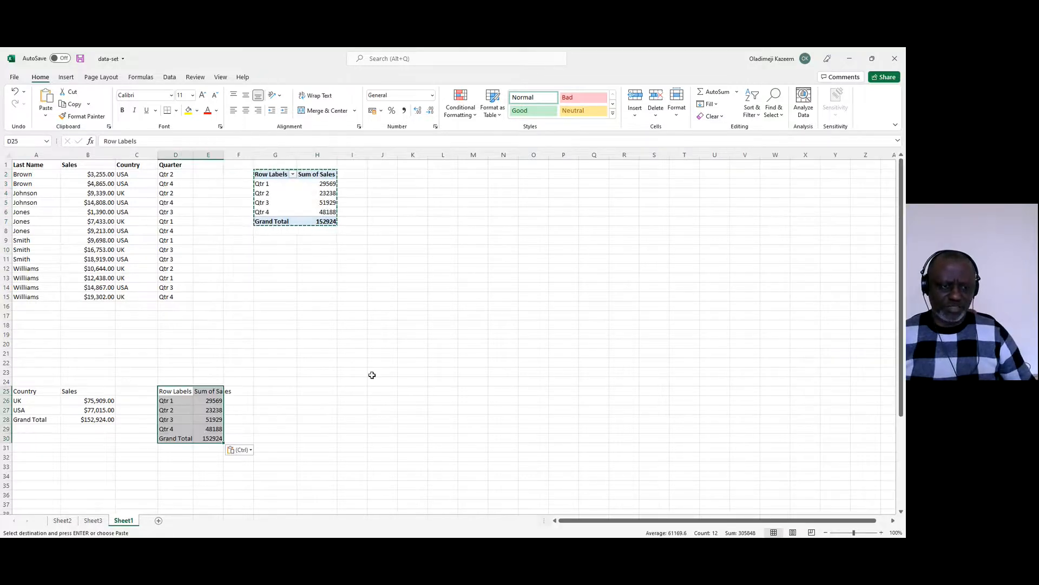
- Rename the headers of the pasted quarterly summary in D25 and E25 to Quarter and Sales
{"action": "left_click", "coordinate": [179, 391]}
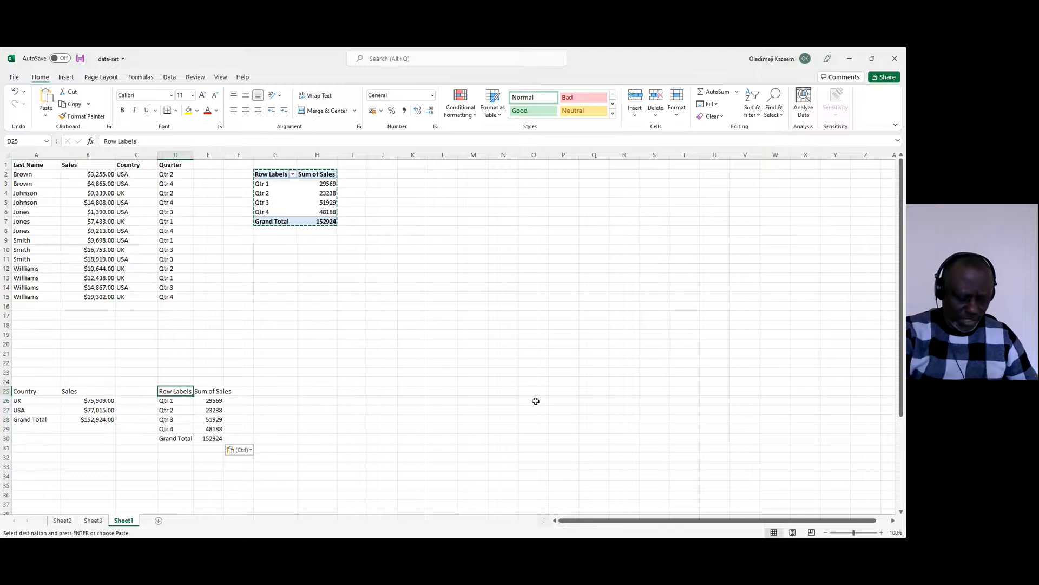
{"action": "type", "text": "Quarter"}
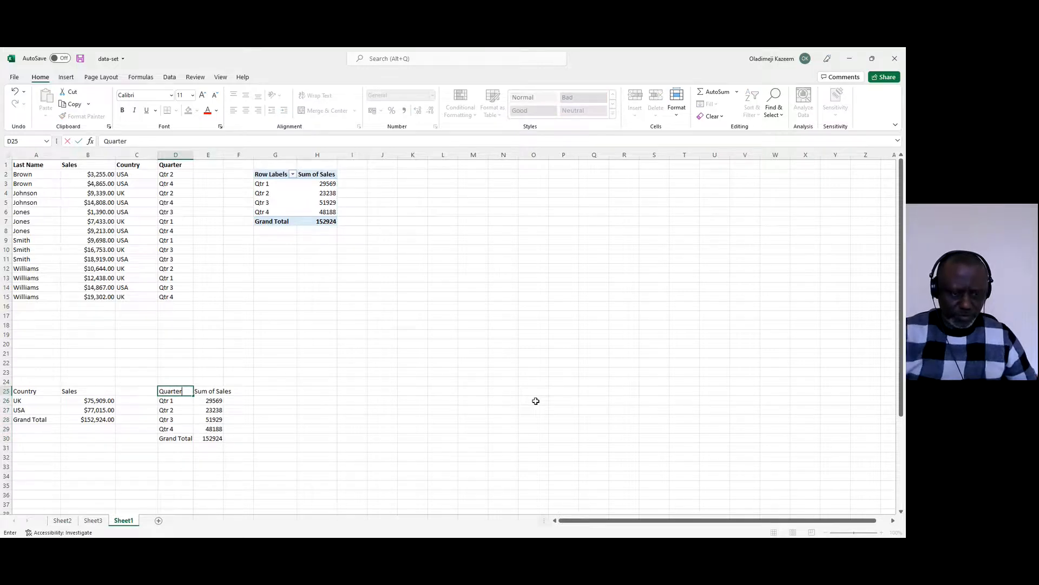
{"action": "key", "text": "Tab"}
{"action": "type", "text": "S"}
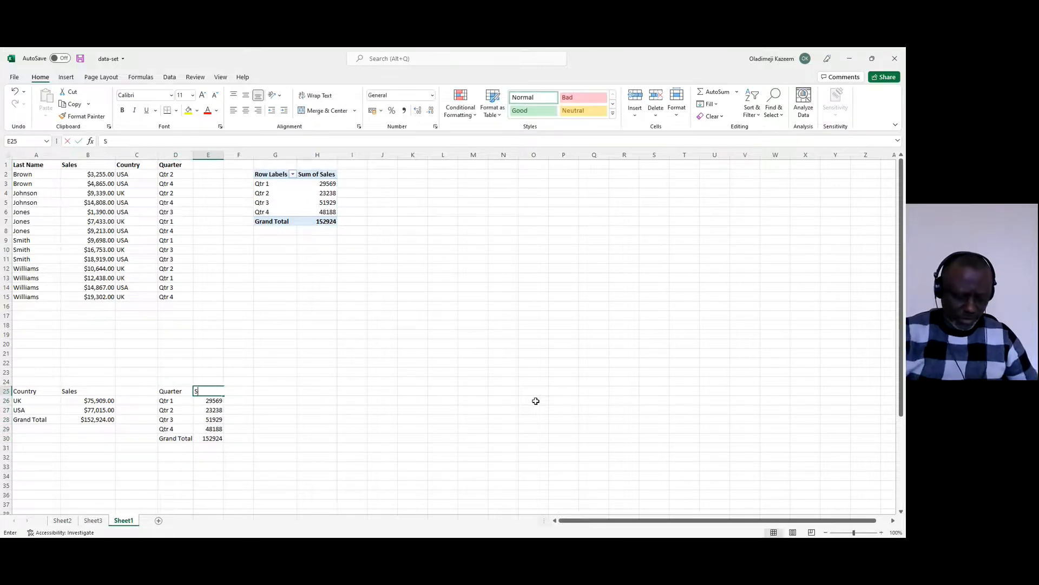
{"action": "type", "text": "ales"}
{"action": "key", "text": "Return"}
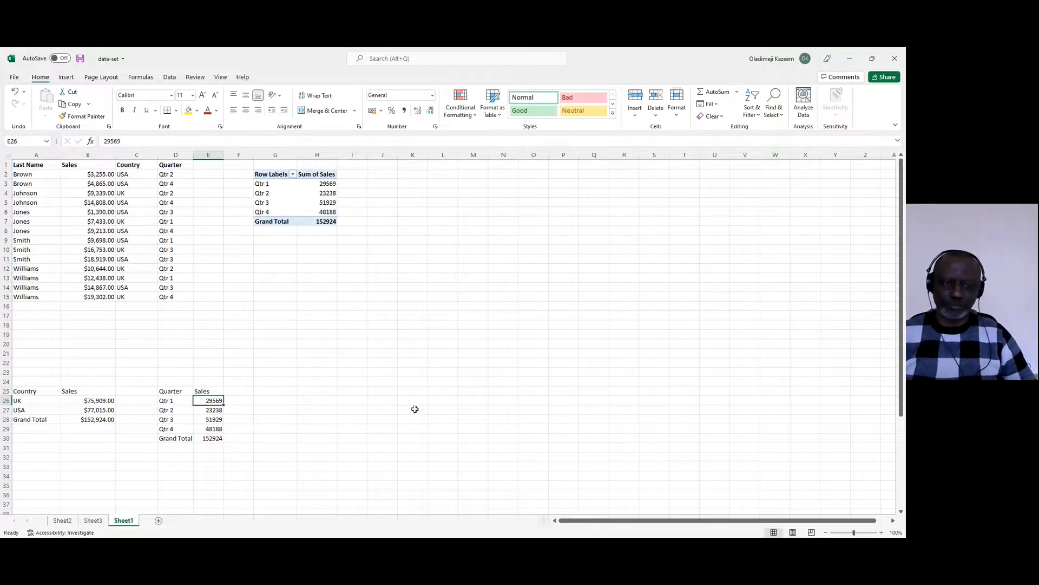
- Rearrange the PivotTable with Last Name as rows, Country as columns and the sum of Sales as values, removing Quarter
{"action": "left_click", "coordinate": [295, 189]}
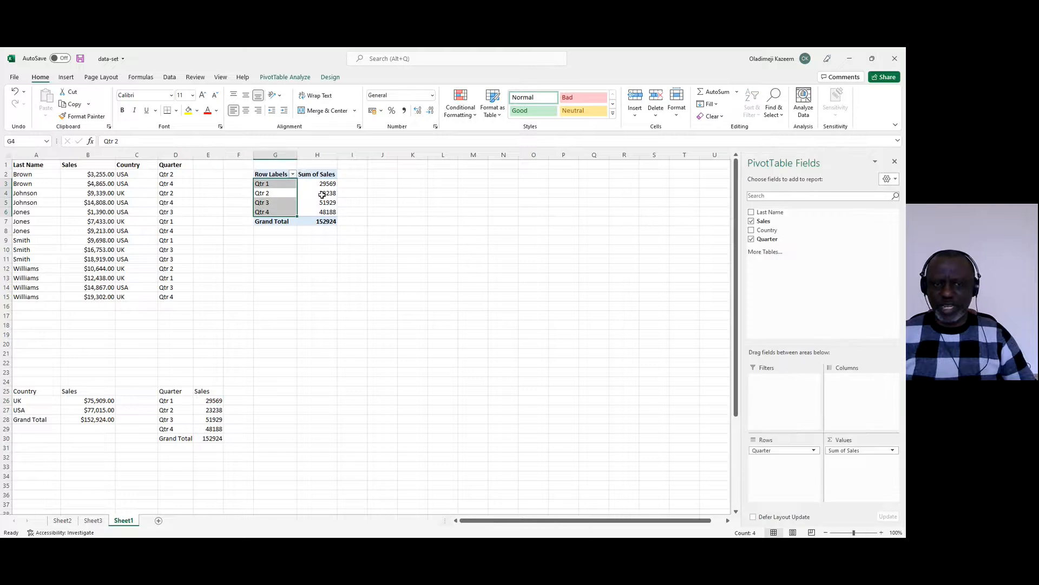
{"action": "left_click", "coordinate": [752, 238]}
{"action": "left_click", "coordinate": [751, 221]}
{"action": "left_click", "coordinate": [752, 212]}
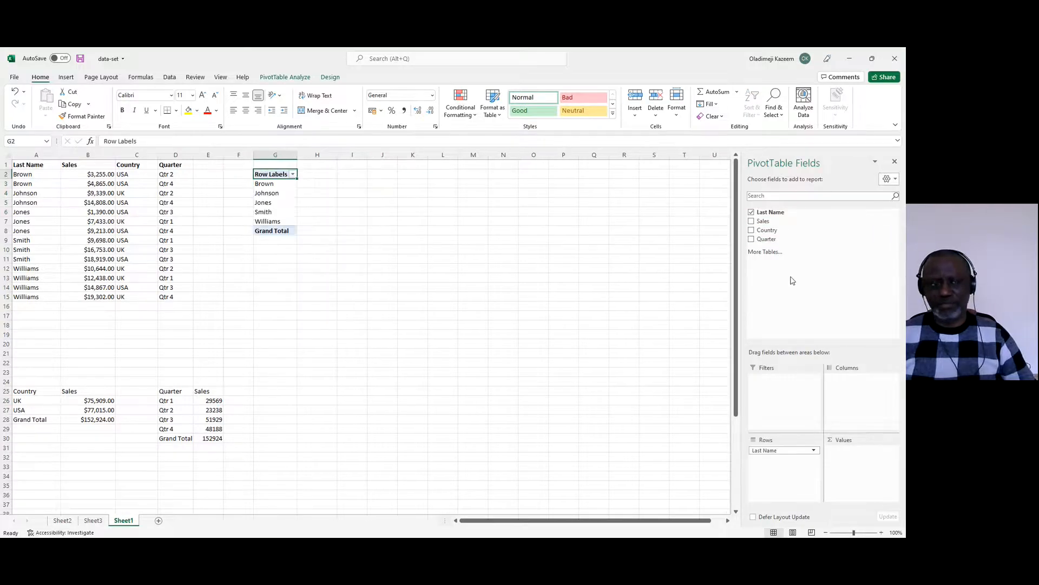
{"action": "left_click", "coordinate": [764, 221]}
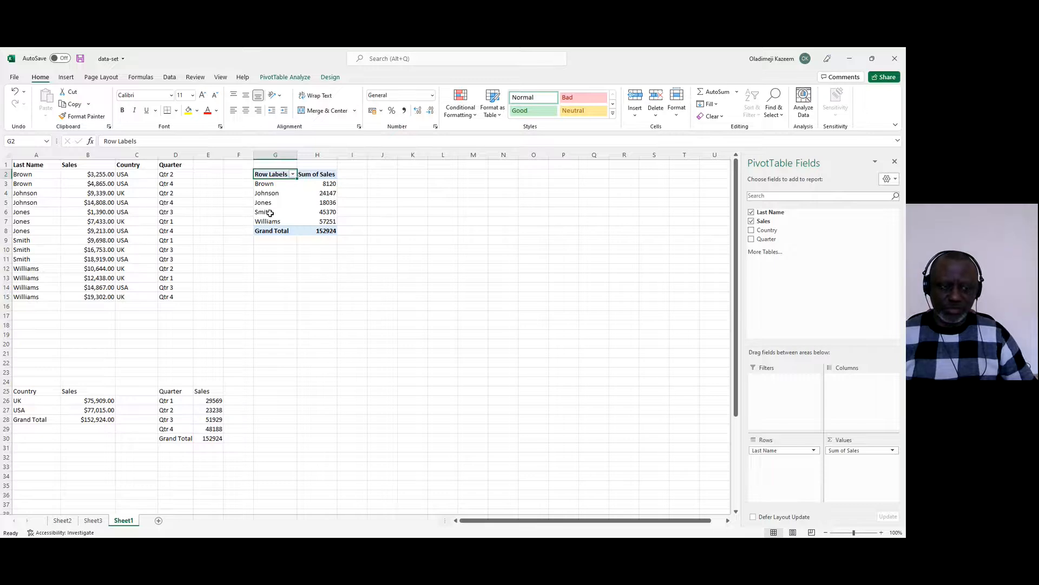
{"action": "left_click", "coordinate": [752, 230]}
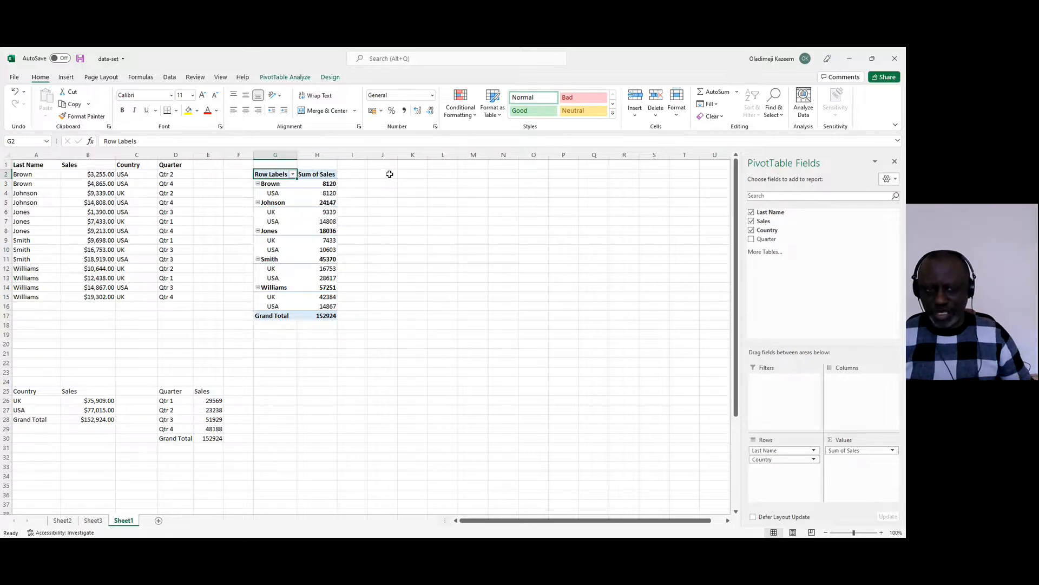
{"action": "left_click_drag", "start_coordinate": [791, 459], "coordinate": [861, 390]}
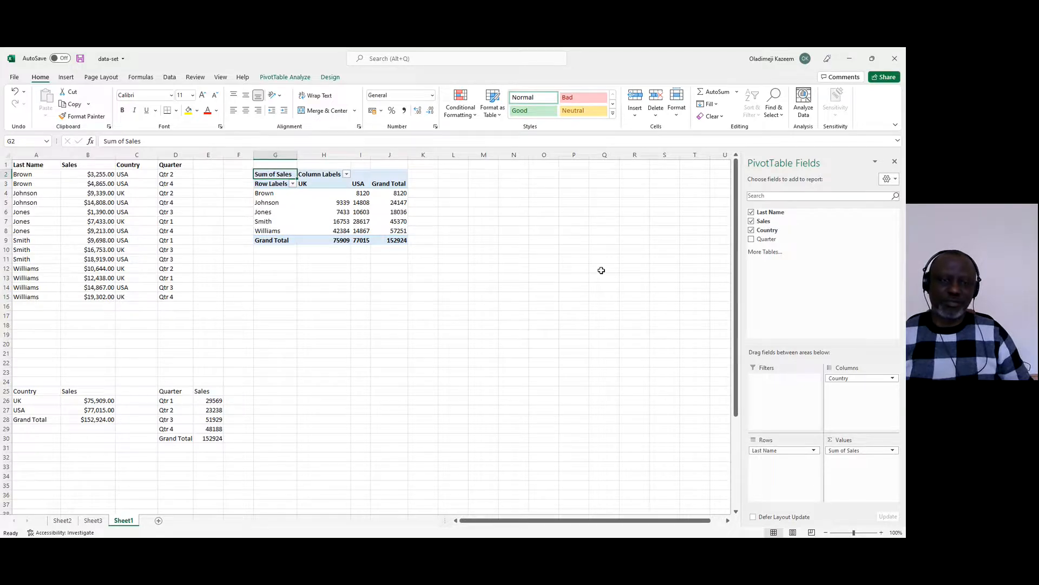
- Copy the PivotTable from its Row Labels header row through Grand Total and paste it as values at H26
{"action": "left_click", "coordinate": [272, 184]}
{"action": "left_click_drag", "start_coordinate": [323, 191], "coordinate": [399, 237]}
{"action": "key", "text": "ctrl+c"}
{"action": "left_click", "coordinate": [309, 401]}
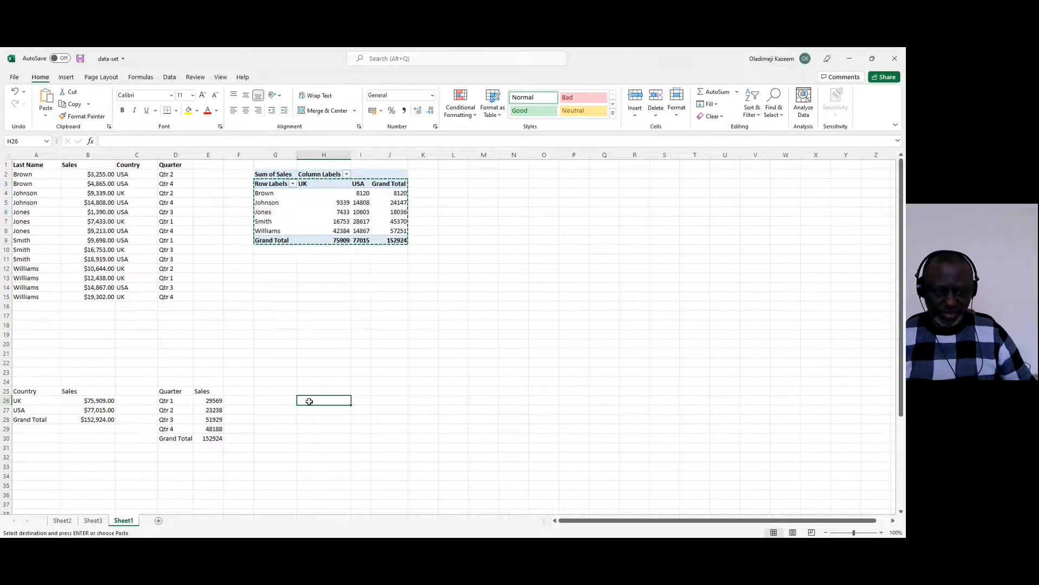
{"action": "right_click", "coordinate": [309, 401]}
{"action": "left_click", "coordinate": [351, 187]}
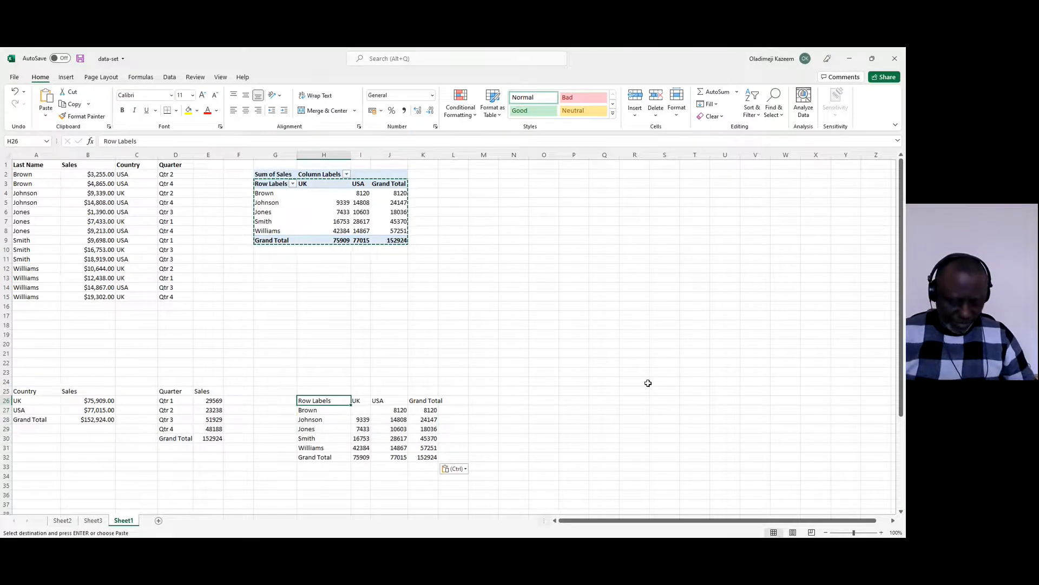
- Rename the Row Labels header of the pasted summary in H26 to Lastname
{"action": "type", "text": "Last"}
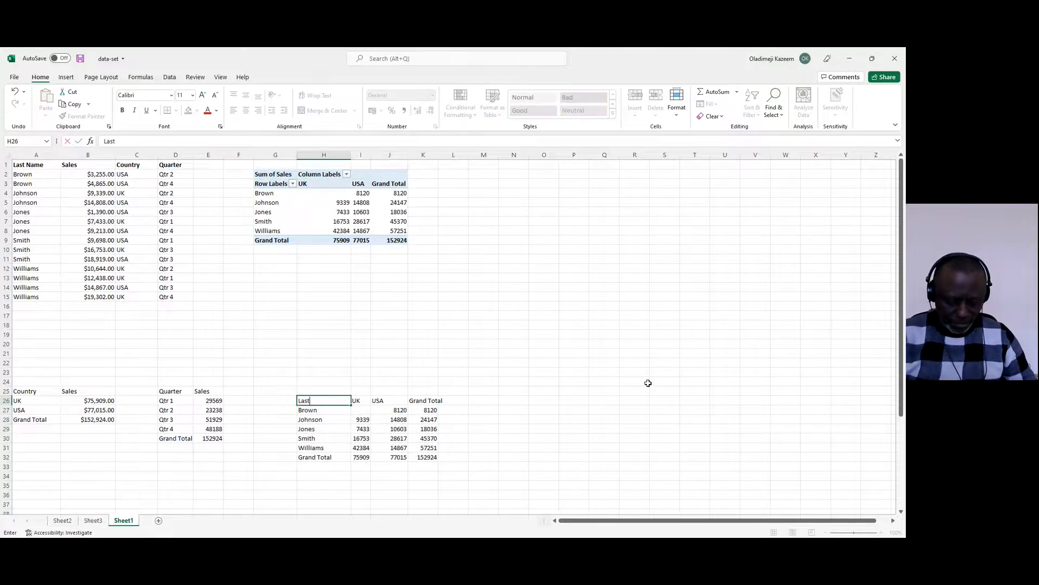
{"action": "type", "text": "name"}
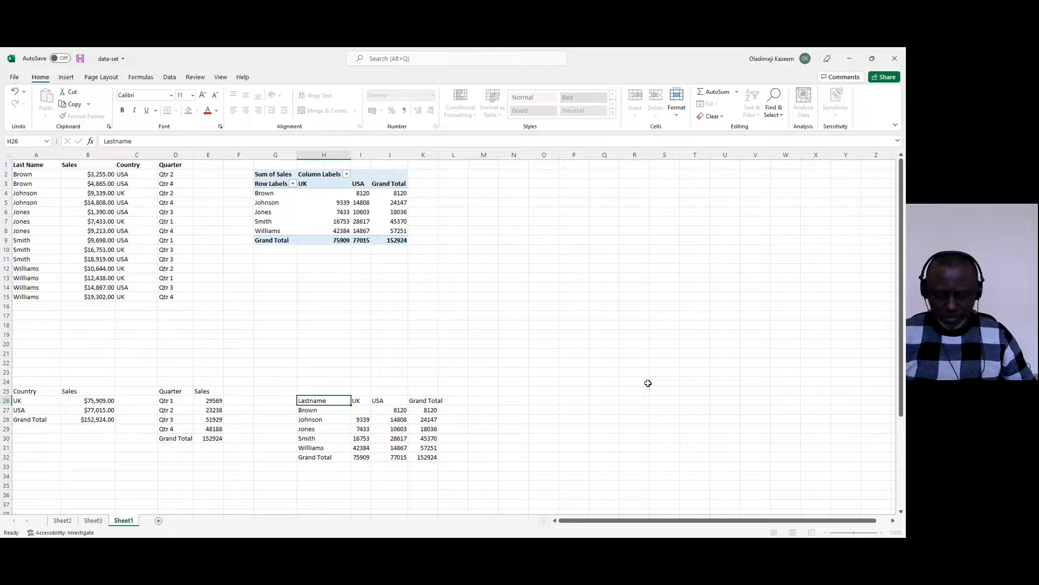
{"action": "key", "text": "ctrl+Return"}
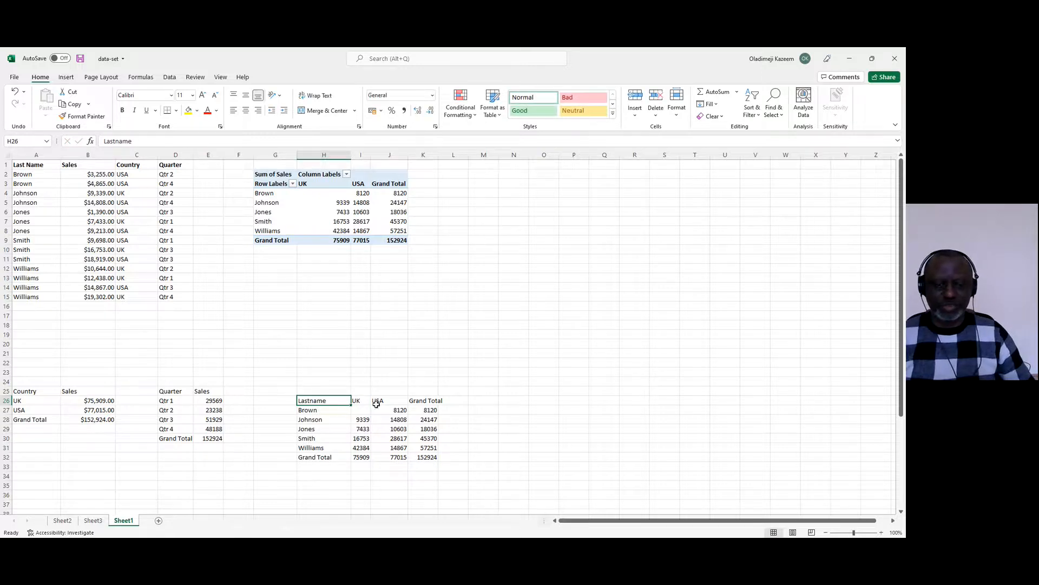
{"action": "left_click", "coordinate": [308, 414]}
{"action": "left_click", "coordinate": [360, 413]}
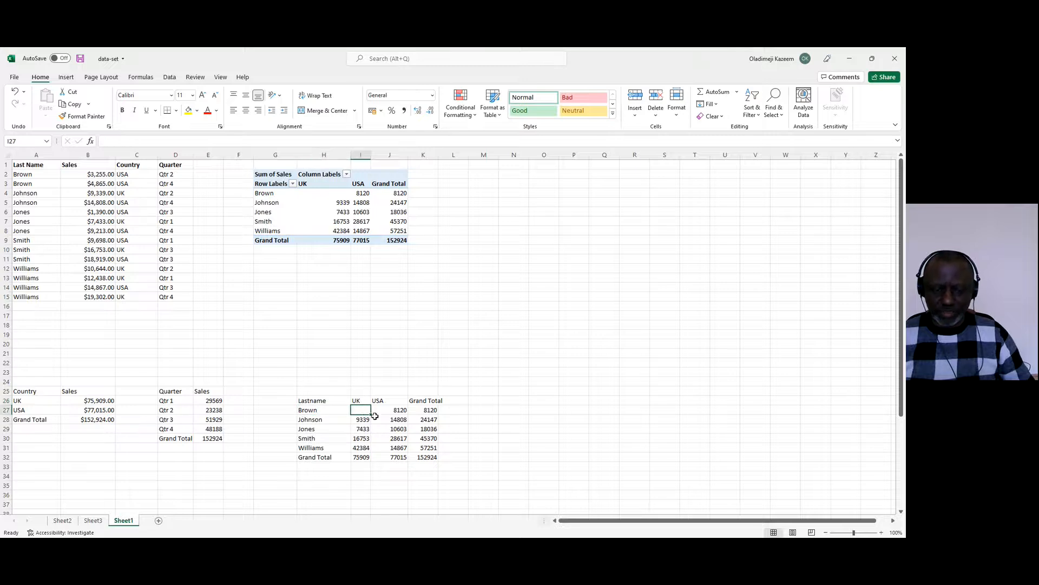
{"action": "left_click", "coordinate": [391, 411]}
{"action": "left_click", "coordinate": [361, 423]}
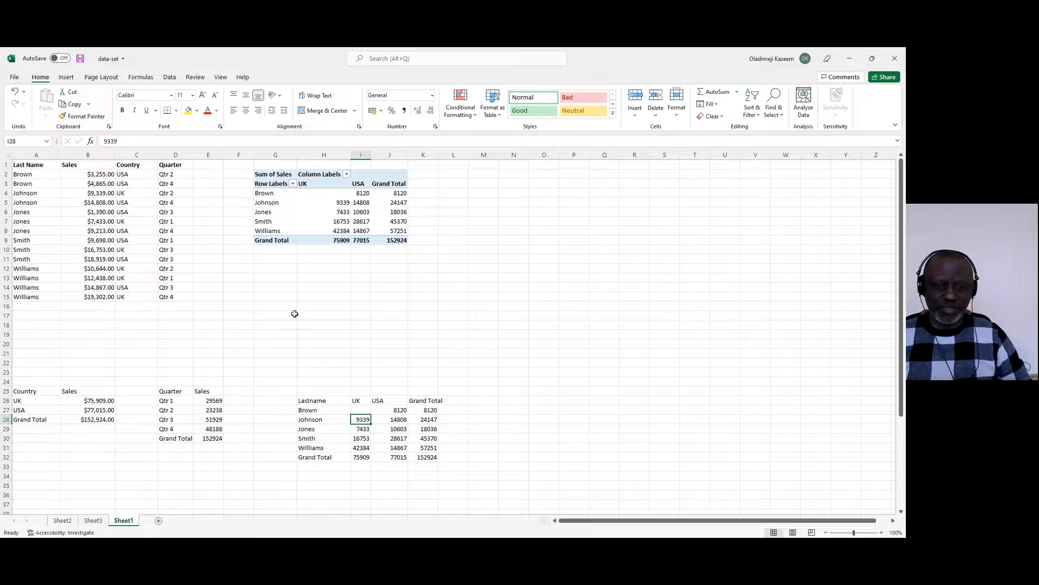
- Add Quarter to the PivotTable and move it from the rows to the columns, beneath Country
{"action": "left_click", "coordinate": [315, 219]}
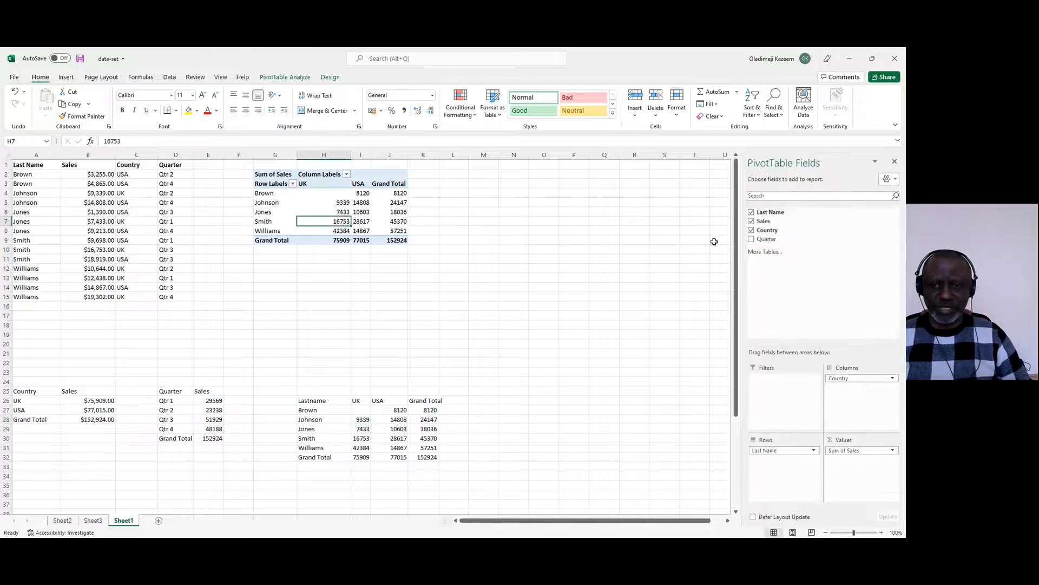
{"action": "left_click", "coordinate": [752, 240]}
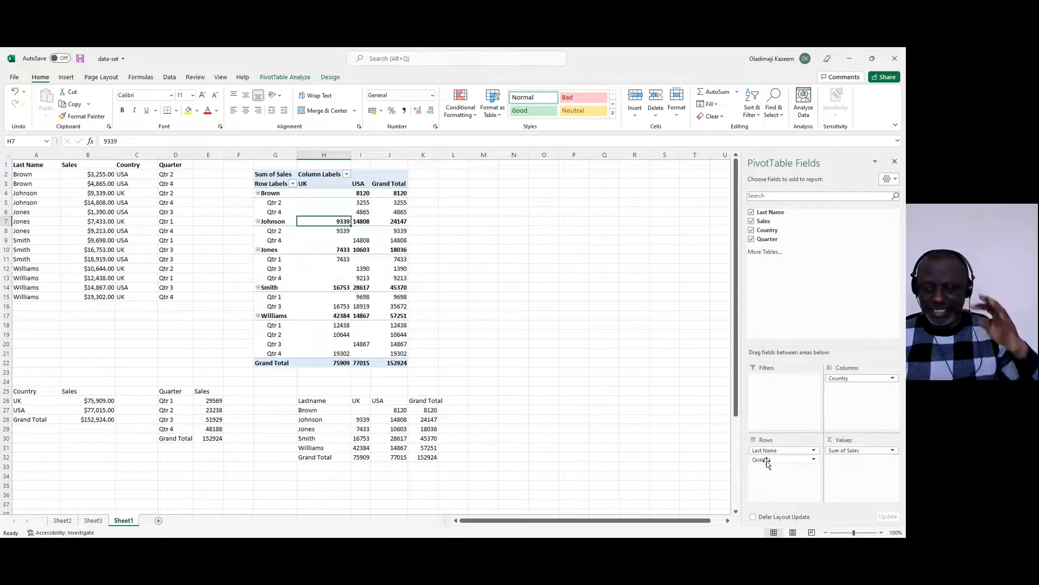
{"action": "left_click_drag", "start_coordinate": [768, 463], "coordinate": [849, 404]}
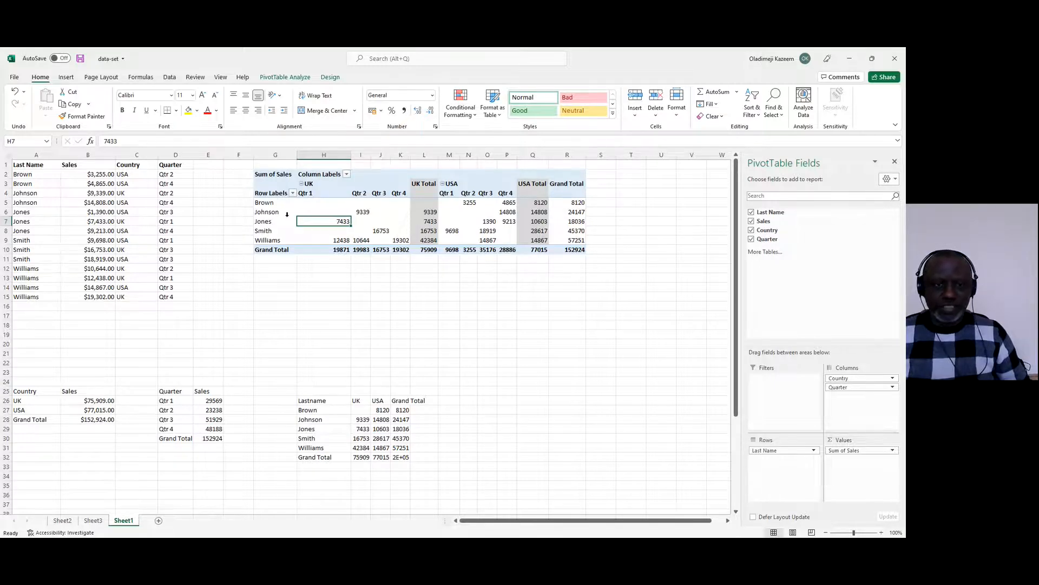
- Examine the Johnson row of the PivotTable across each quarter and the totals for UK and USA
{"action": "left_click", "coordinate": [320, 211]}
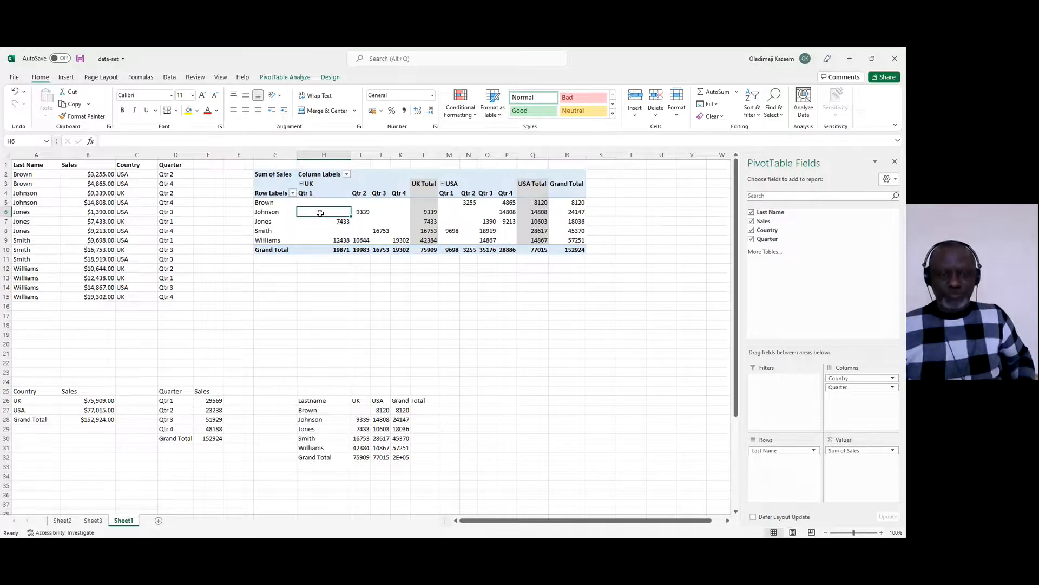
{"action": "key", "text": "Right"}
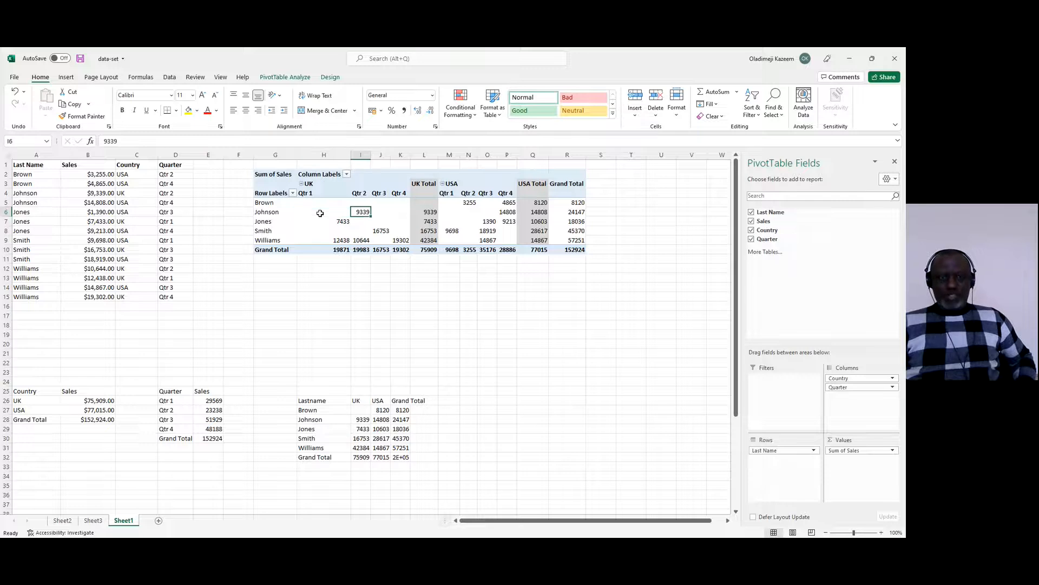
{"action": "key", "text": "Right"}
{"action": "key", "text": "Right"}
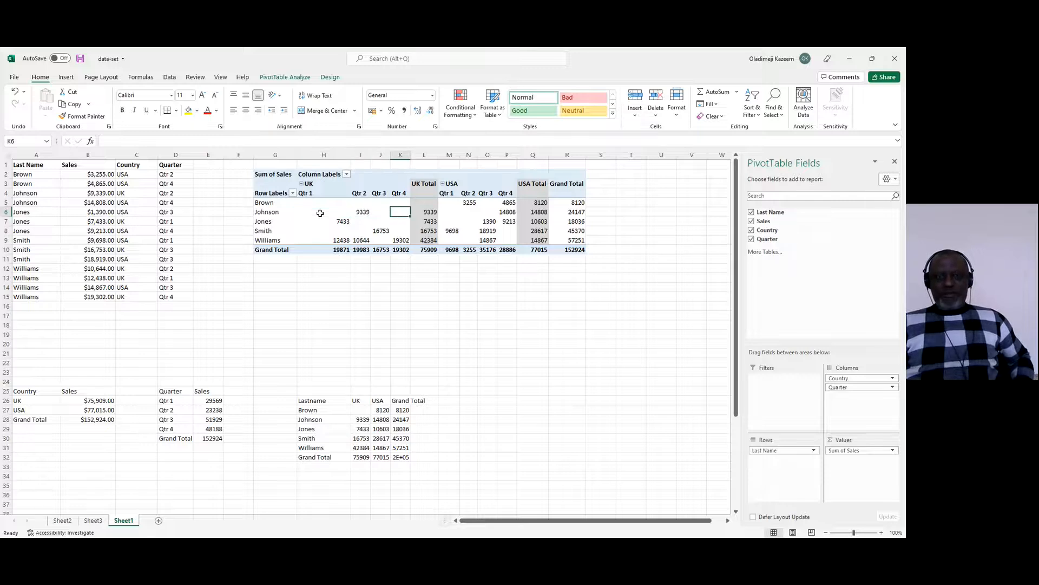
{"action": "key", "text": "Right"}
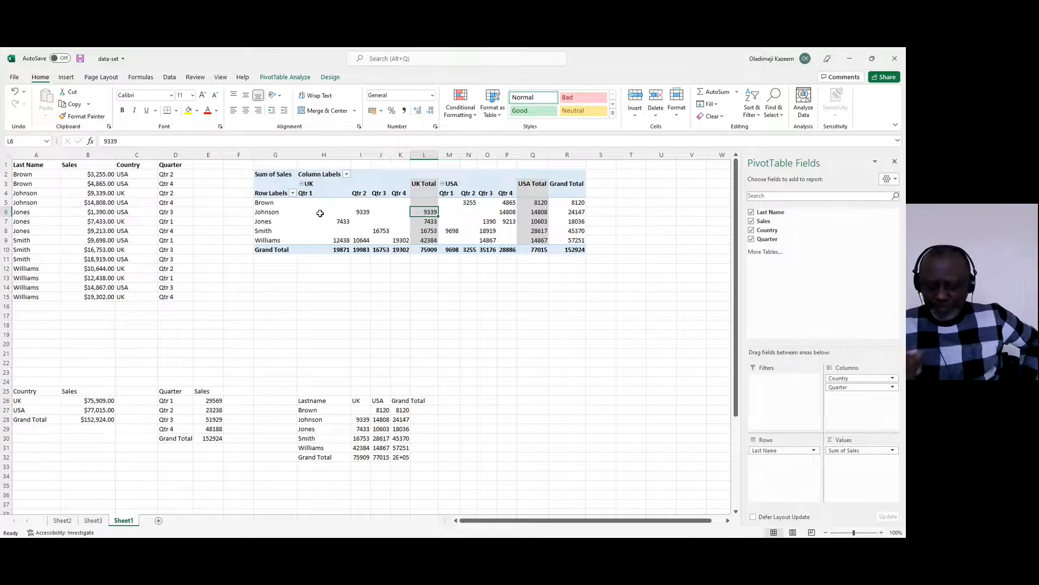
{"action": "key", "text": "Right"}
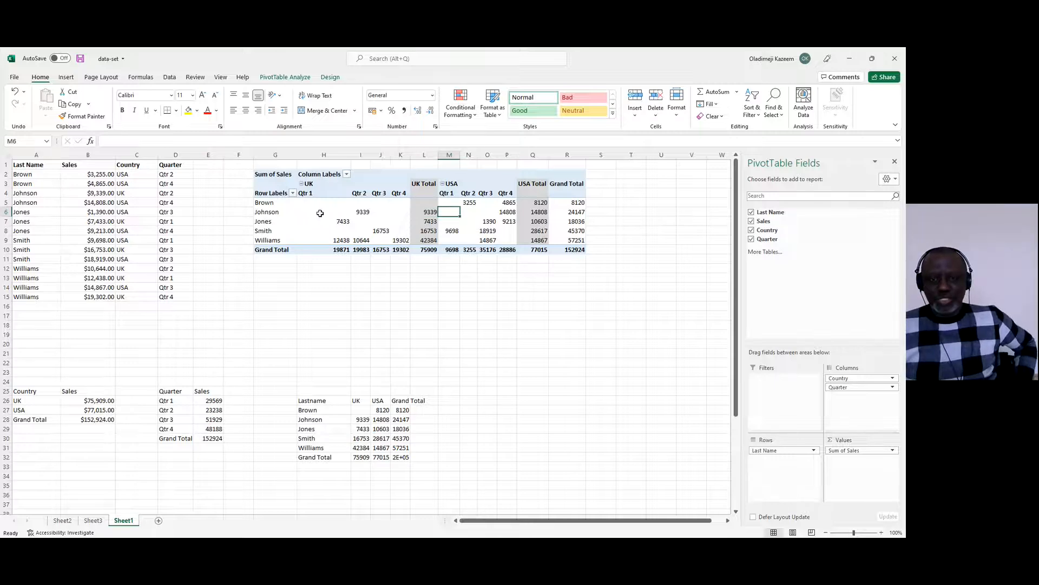
{"action": "key", "text": "Right"}
{"action": "key", "text": "Right"}
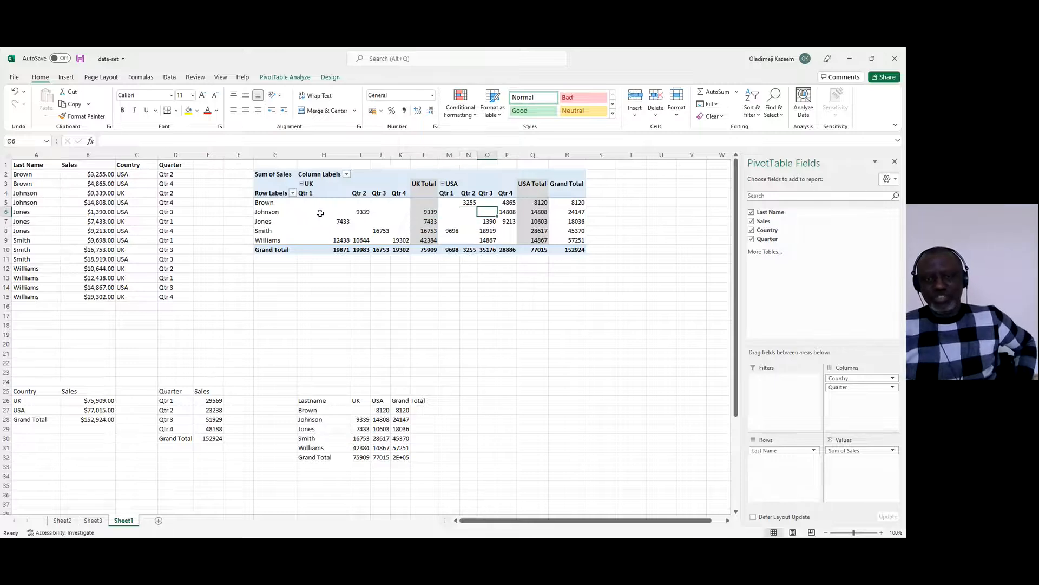
{"action": "key", "text": "Right"}
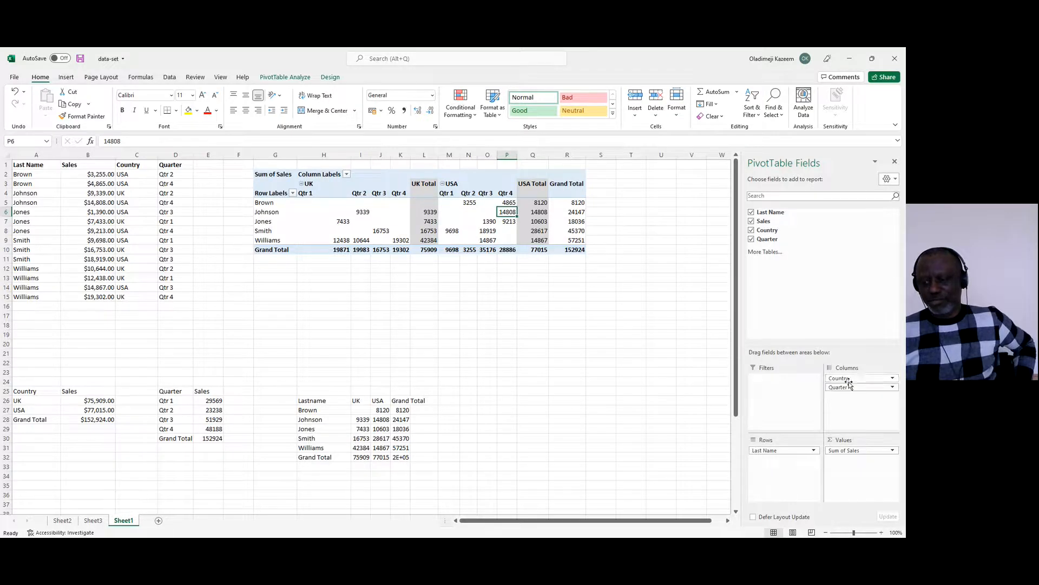
- Remove Quarter from the PivotTable's columns, leaving only Country there, and return to the data at column A
{"action": "left_click_drag", "start_coordinate": [843, 388], "coordinate": [722, 479]}
{"action": "mouse_move", "coordinate": [723, 477]}
{"action": "left_mouse_down"}
{"action": "mouse_move", "coordinate": [849, 466]}
{"action": "mouse_move", "coordinate": [711, 474]}
{"action": "left_mouse_up"}
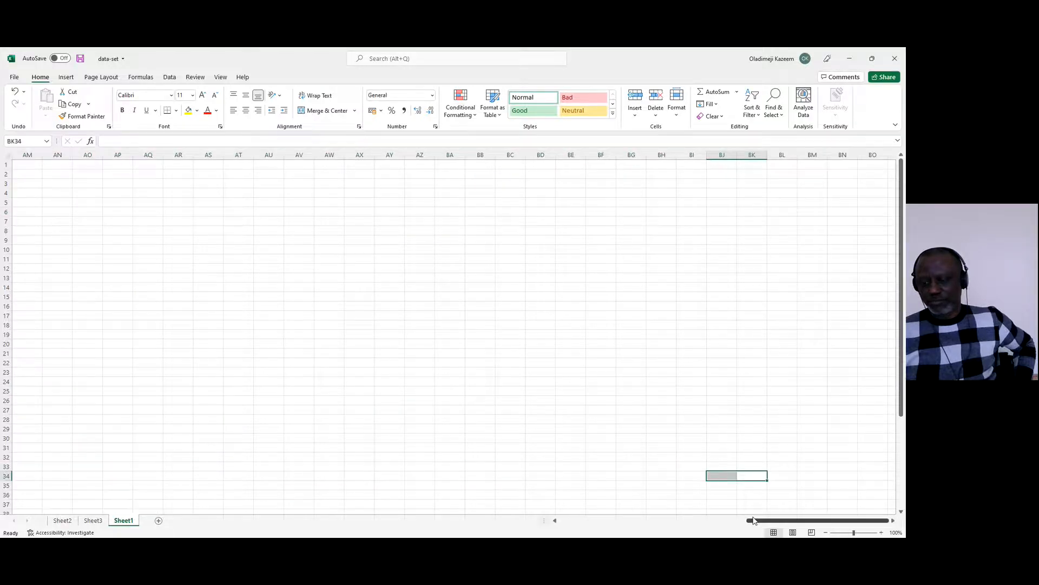
{"action": "left_click_drag", "start_coordinate": [755, 520], "coordinate": [547, 526]}
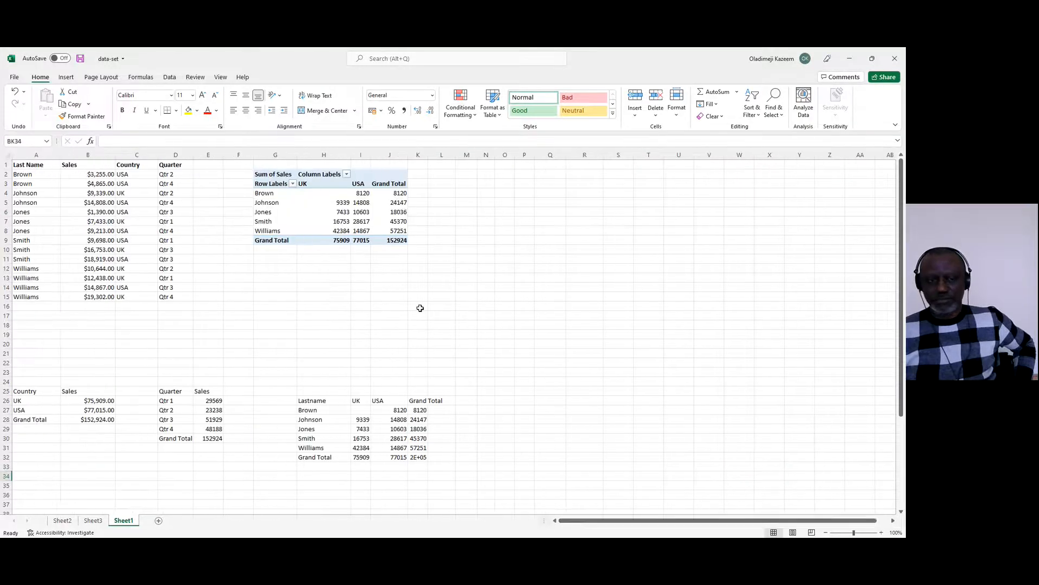
{"action": "left_click", "coordinate": [303, 203]}
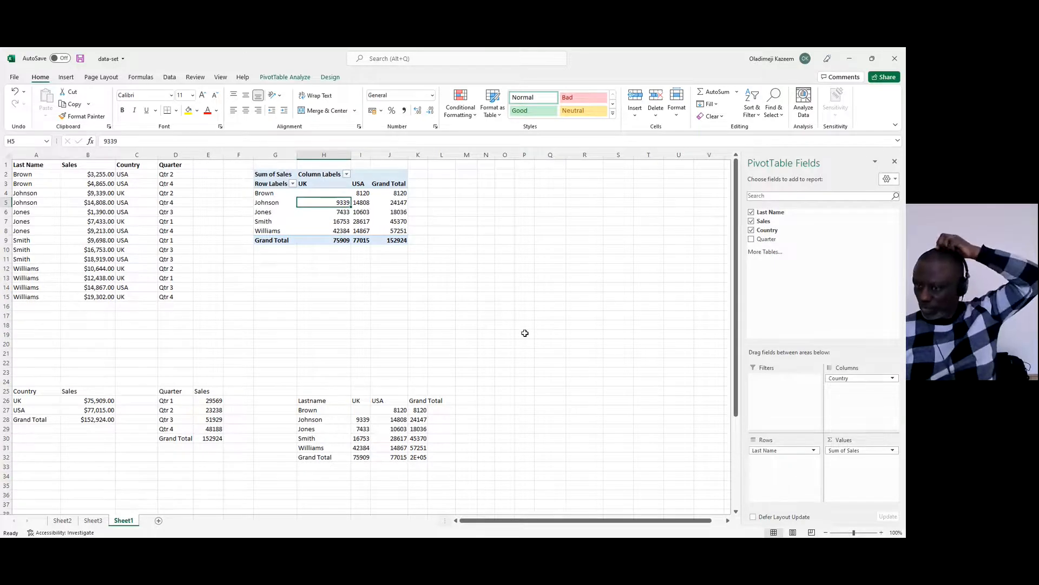
{"action": "left_click", "coordinate": [379, 203]}
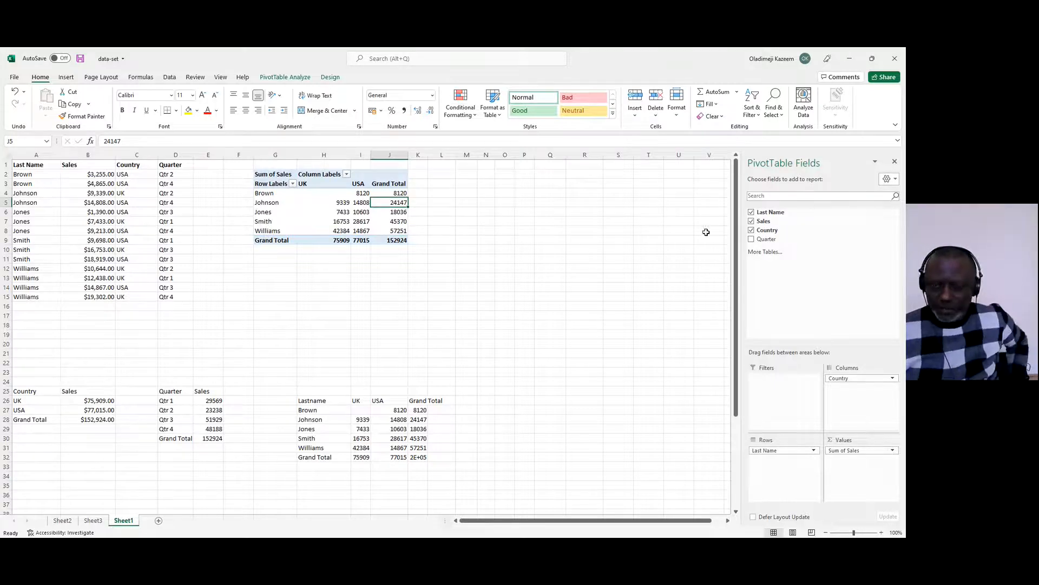
{"action": "left_click", "coordinate": [475, 546]}
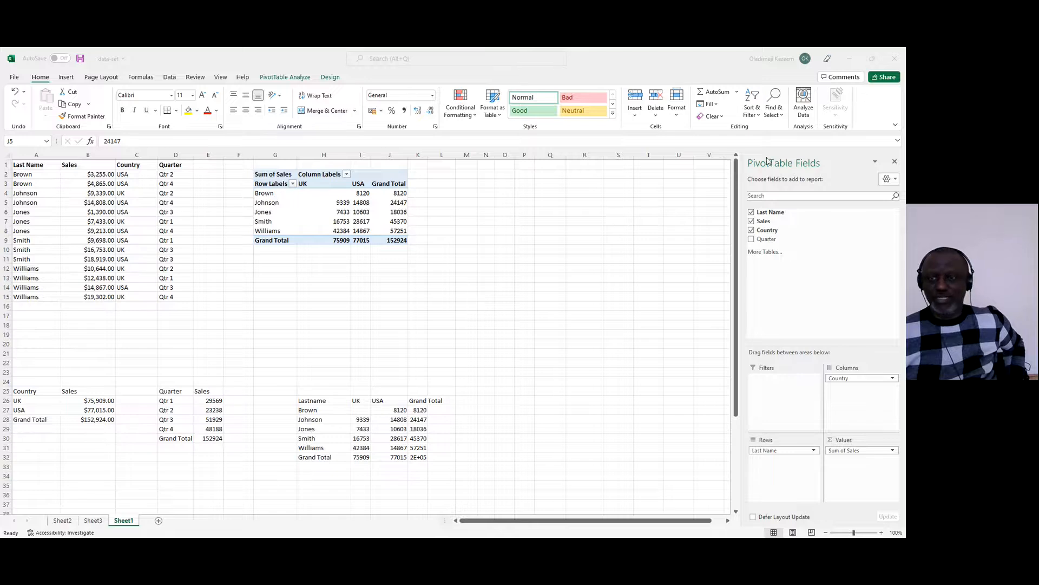
{"action": "left_click", "coordinate": [852, 58]}
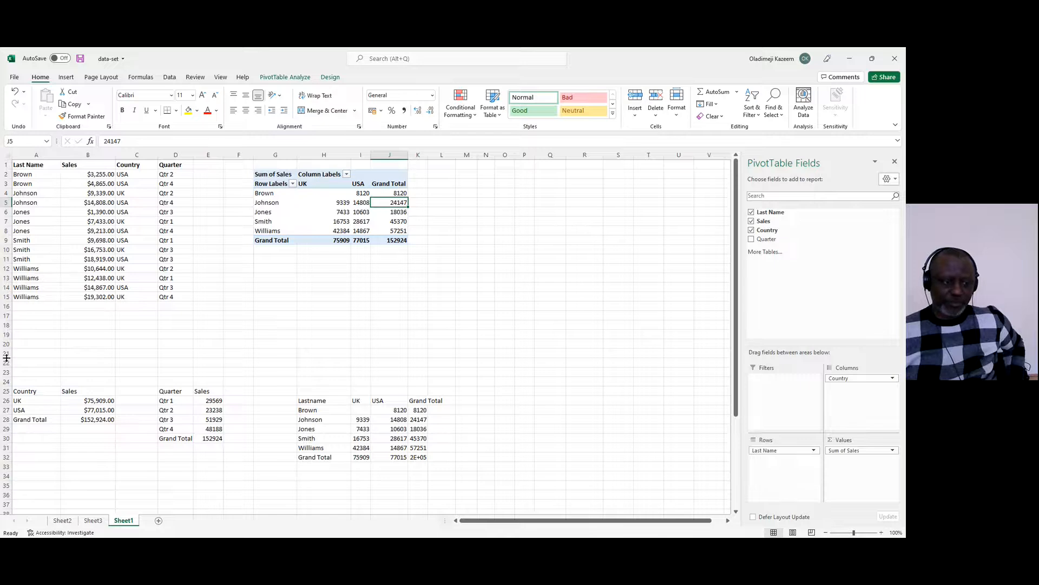
- Clear the pasted summaries in A23:M32 and delete the PivotTable beside the data set
{"action": "left_click_drag", "start_coordinate": [23, 372], "coordinate": [472, 458]}
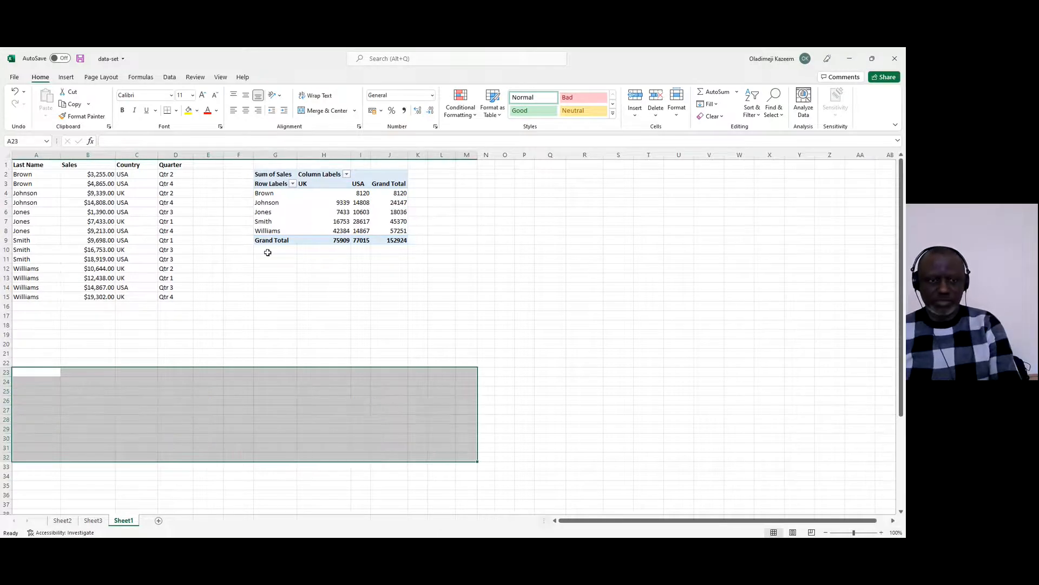
{"action": "key", "text": "Delete"}
{"action": "left_click_drag", "start_coordinate": [445, 295], "coordinate": [250, 154]}
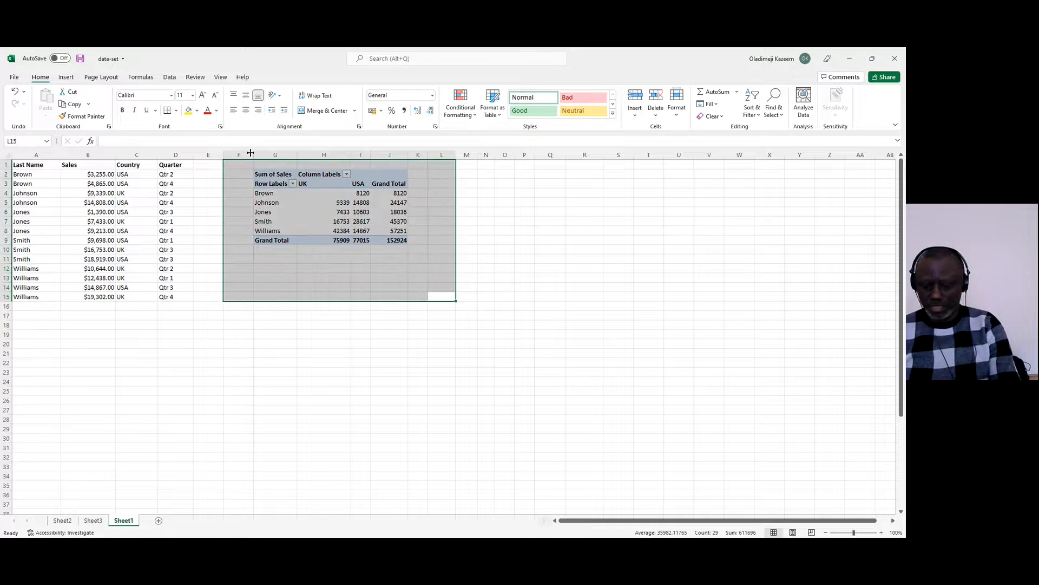
{"action": "key", "text": "Delete"}
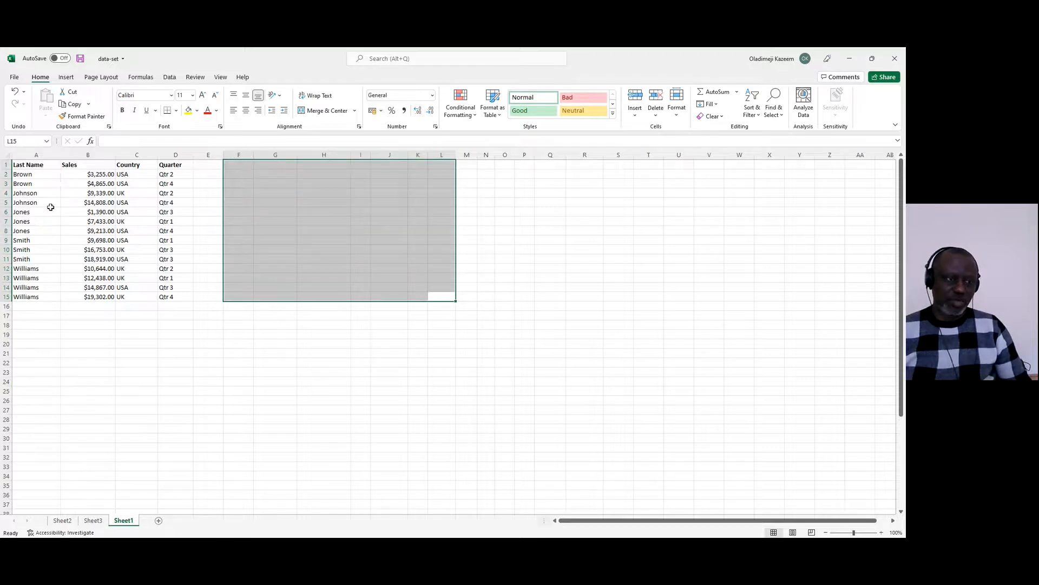
- Move the whole sales data set so that it starts at F5, and fit column F to its contents
{"action": "left_click", "coordinate": [53, 211]}
{"action": "key", "text": "ctrl+a"}
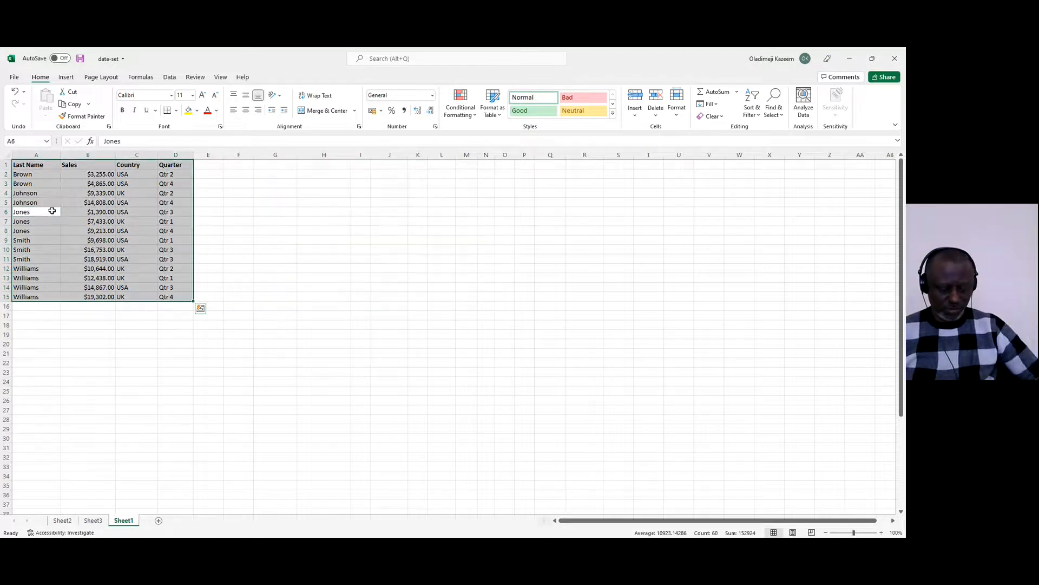
{"action": "key", "text": "ctrl+c"}
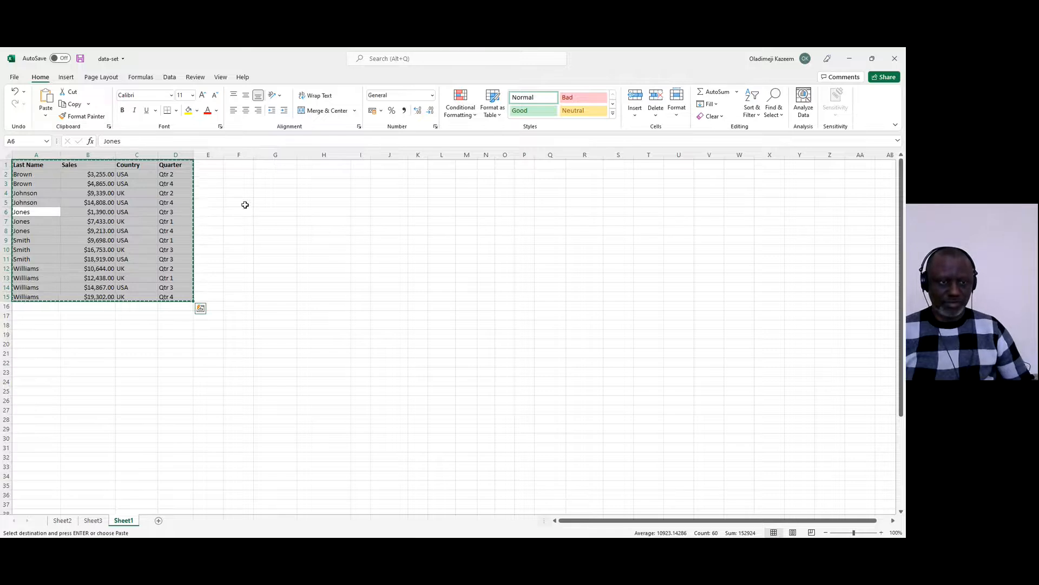
{"action": "left_click", "coordinate": [238, 204]}
{"action": "key", "text": "ctrl+v"}
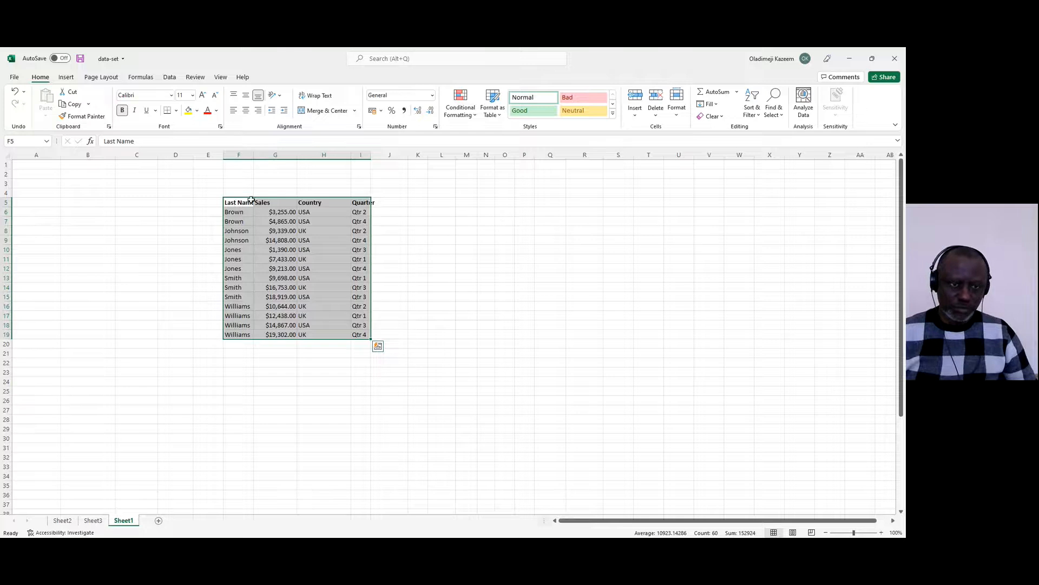
{"action": "double_click", "coordinate": [255, 156]}
- Enter the labels Total in F20 and Average in F21 below the Last Name column
{"action": "left_click", "coordinate": [261, 212]}
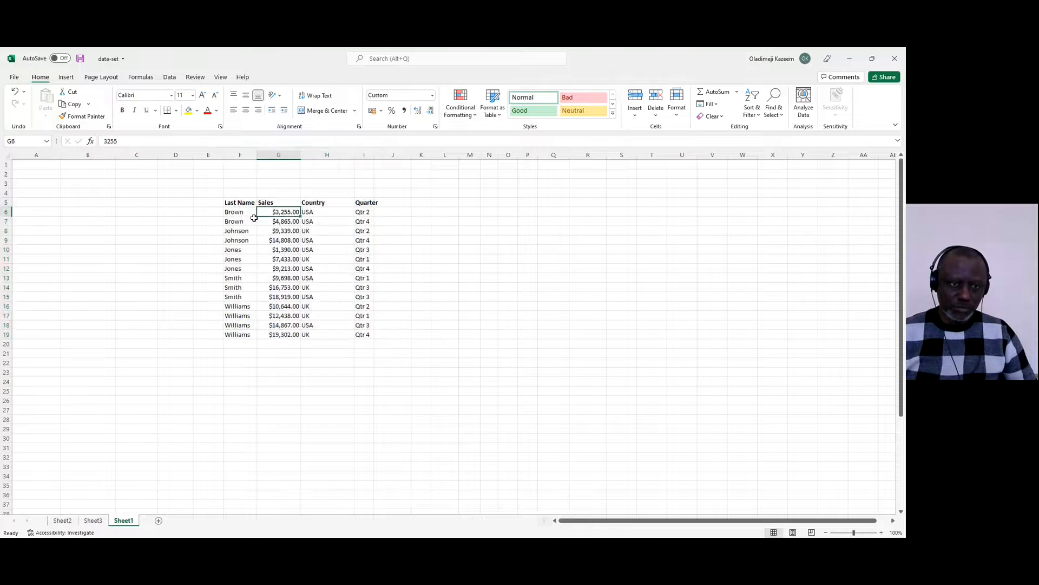
{"action": "left_click", "coordinate": [270, 283]}
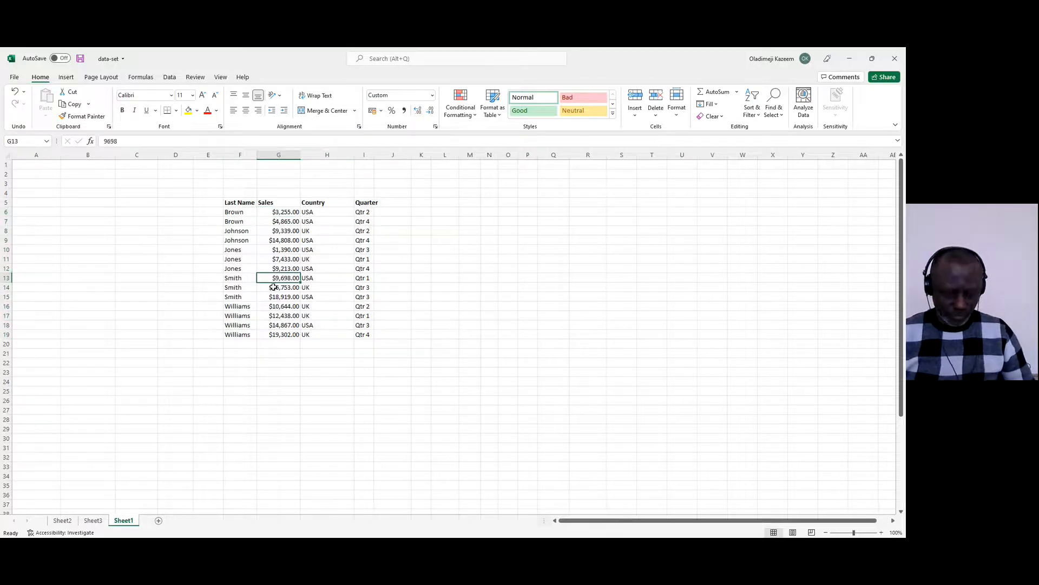
{"action": "left_click", "coordinate": [241, 344]}
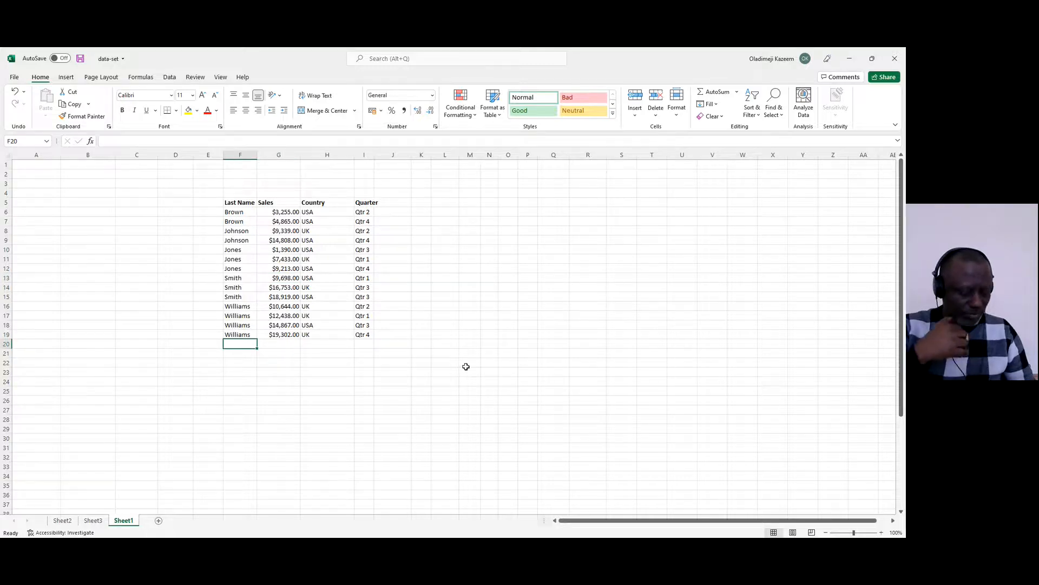
{"action": "type", "text": "Total"}
{"action": "key", "text": "Return"}
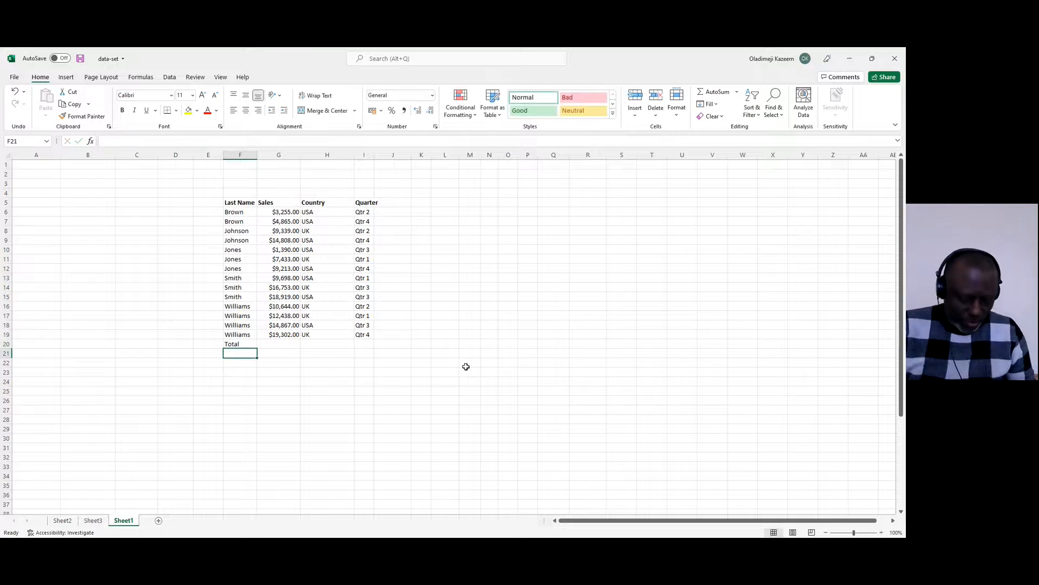
{"action": "type", "text": "Average"}
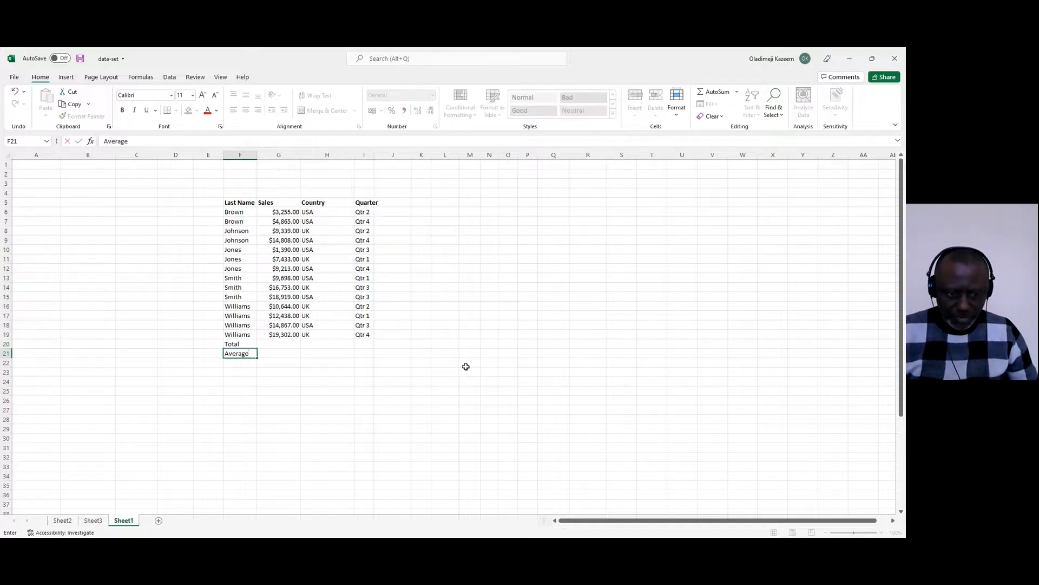
{"action": "key", "text": "Return"}
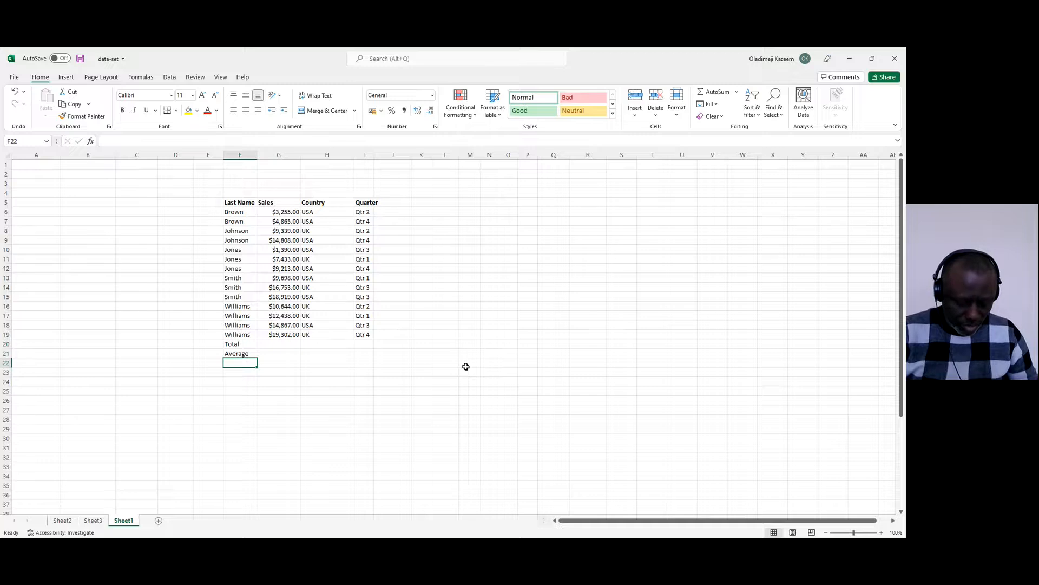
- Enter the labels Max in F22 and Min in F23, and make the four summary labels in F20:F23 bold
{"action": "type", "text": "Max"}
{"action": "key", "text": "Return"}
{"action": "type", "text": "Min"}
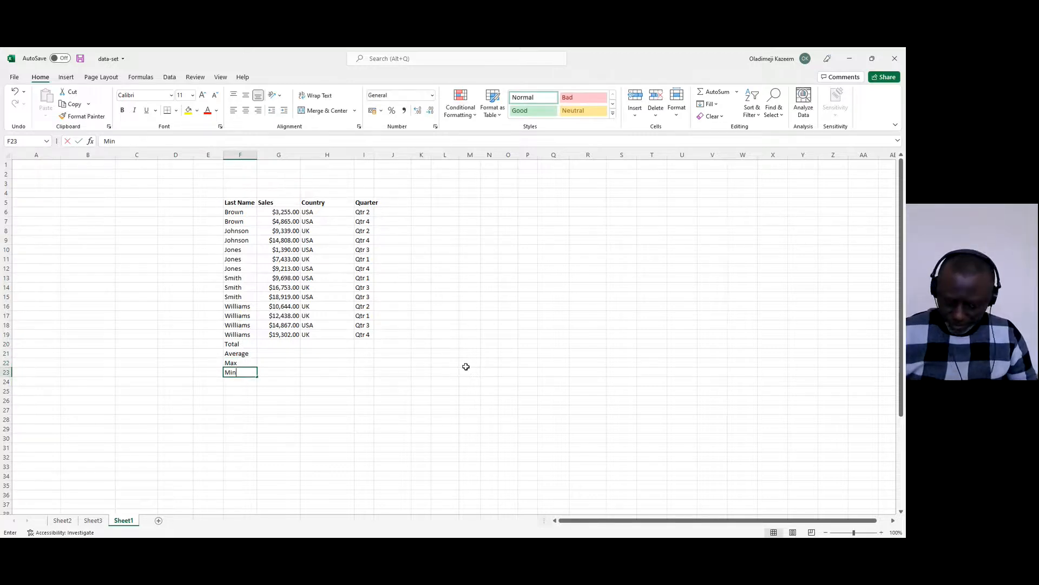
{"action": "key", "text": "ctrl+Return"}
{"action": "key", "text": "shift+Up"}
{"action": "key", "text": "shift+Up"}
{"action": "key", "text": "shift+Up"}
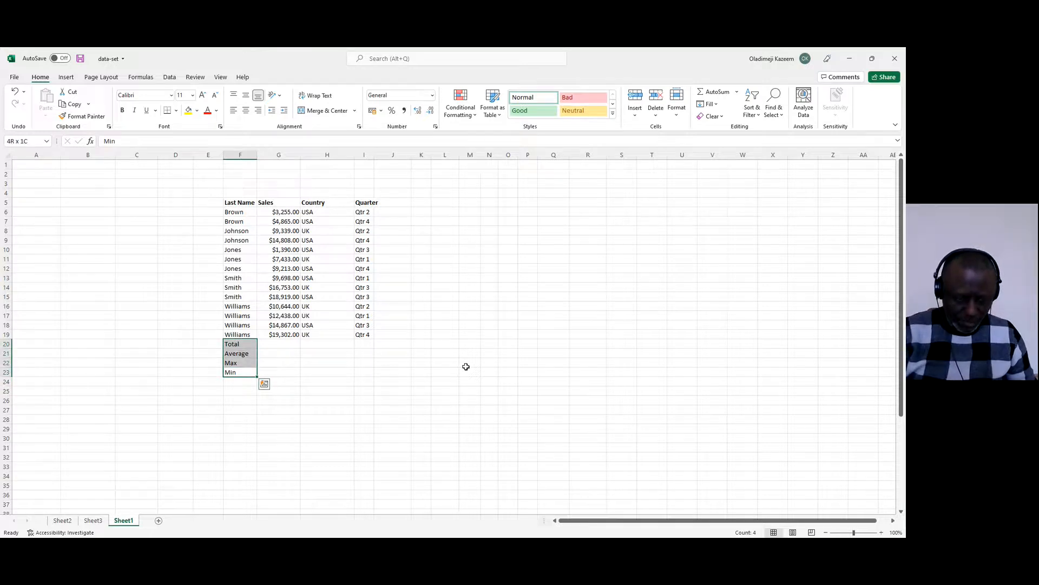
{"action": "key", "text": "ctrl+b"}
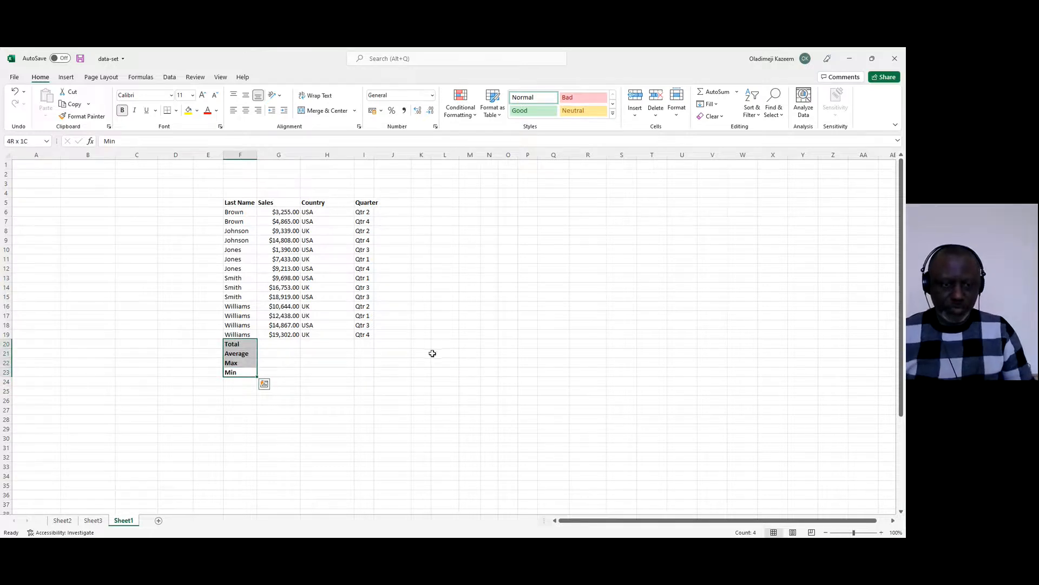
- Total the Sales values in G20 with an AutoSum over G6:G19
{"action": "left_click", "coordinate": [288, 344]}
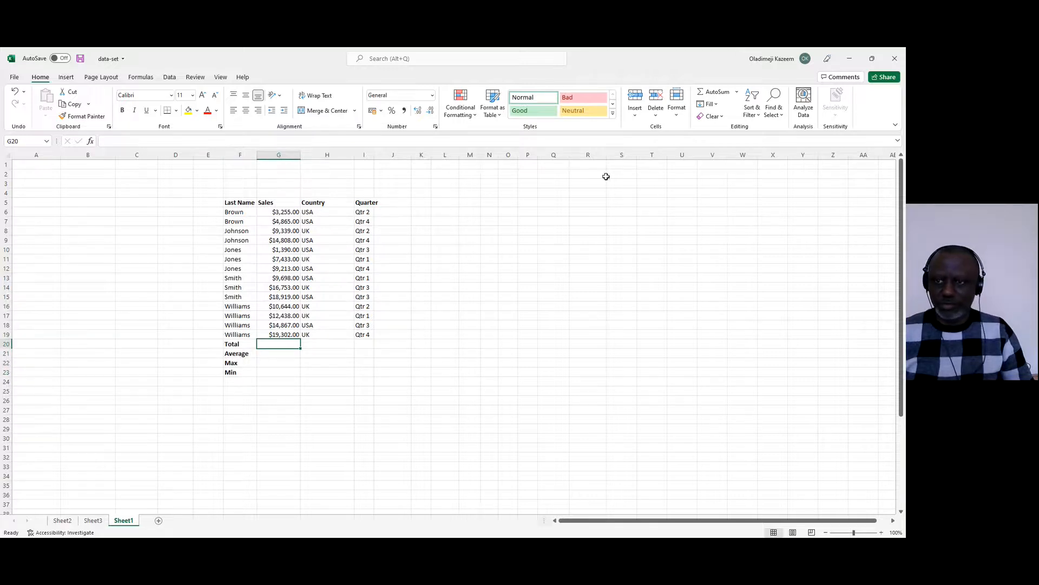
{"action": "left_click", "coordinate": [717, 92]}
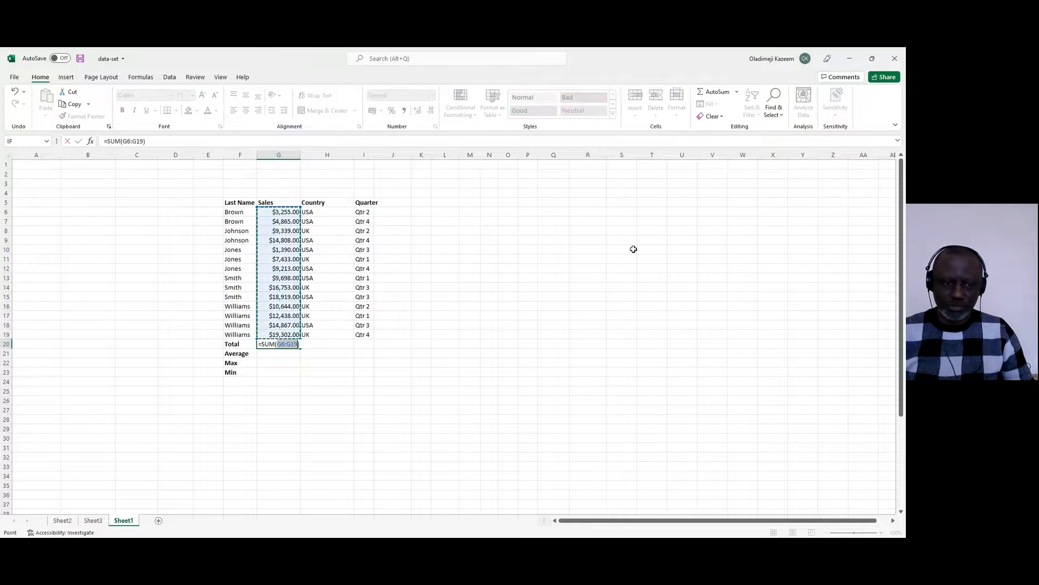
{"action": "key", "text": "Return"}
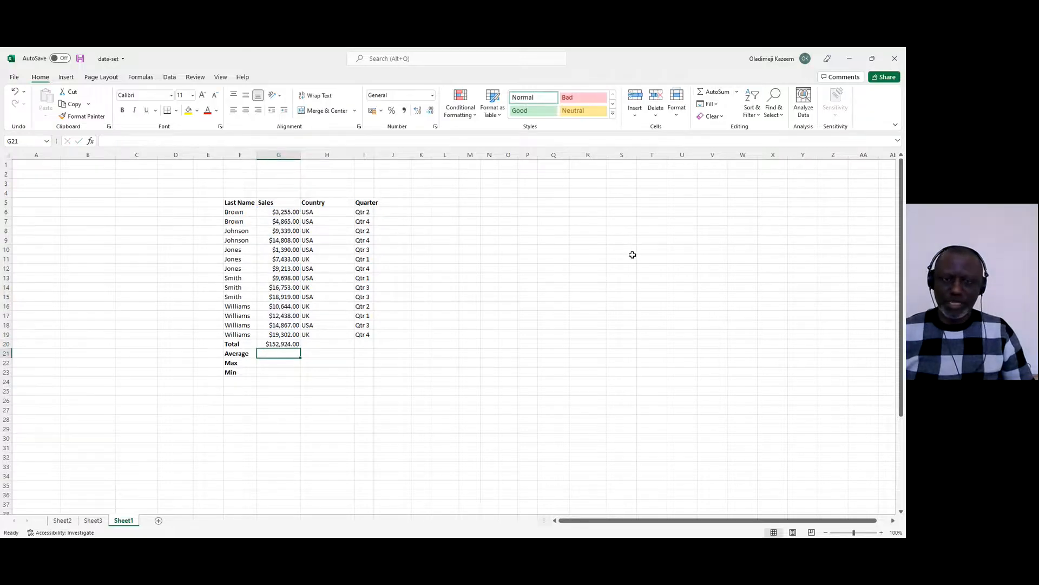
- Enter the formula +AVERAGE(G6:G19) in G21, beside the Average label
{"action": "type", "text": "+"}
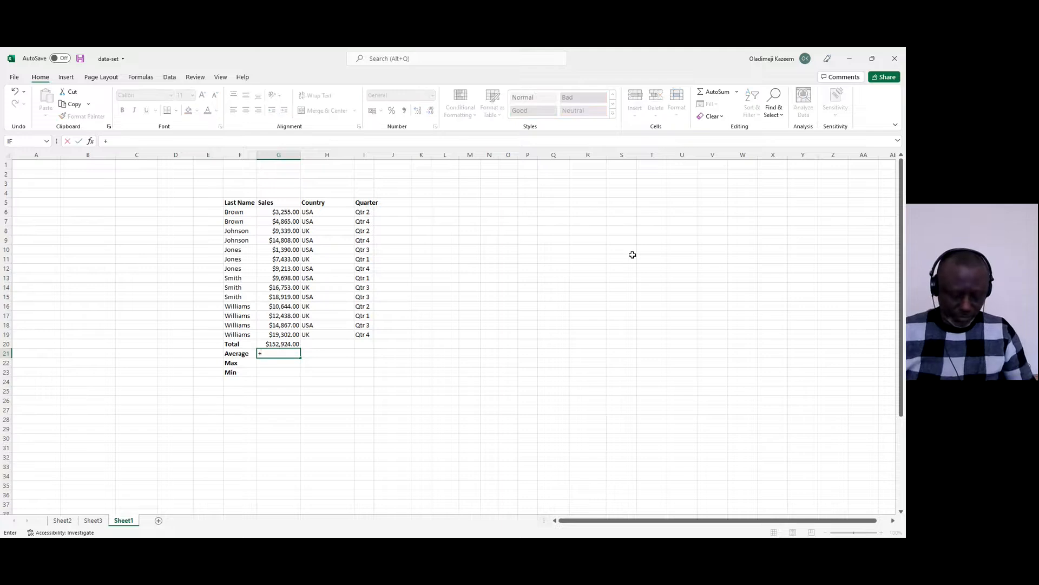
{"action": "type", "text": "ave"}
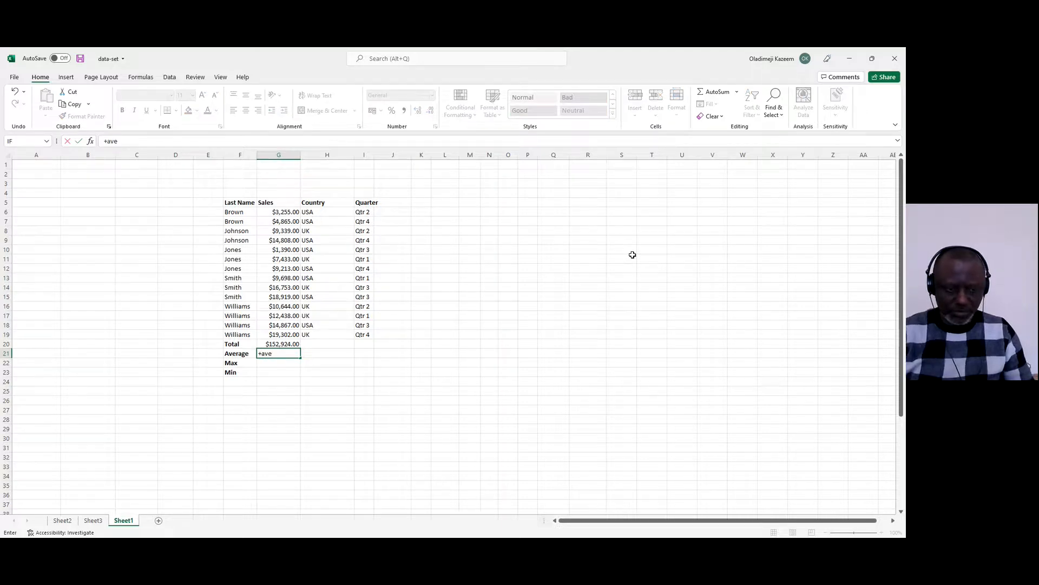
{"action": "key", "text": "Tab"}
{"action": "left_click_drag", "start_coordinate": [279, 211], "coordinate": [282, 334]}
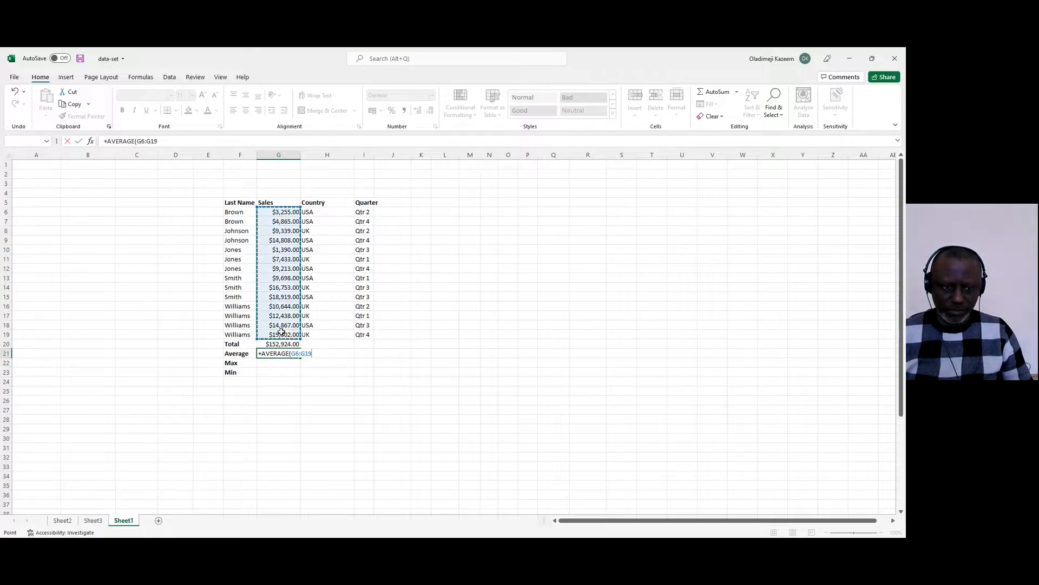
{"action": "type", "text": ")"}
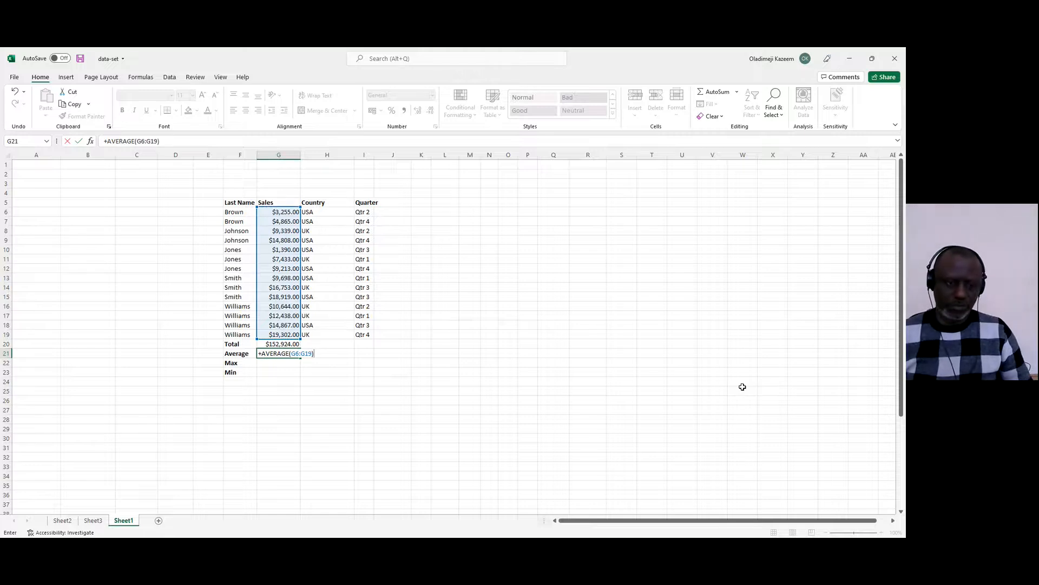
{"action": "key", "text": "Return"}
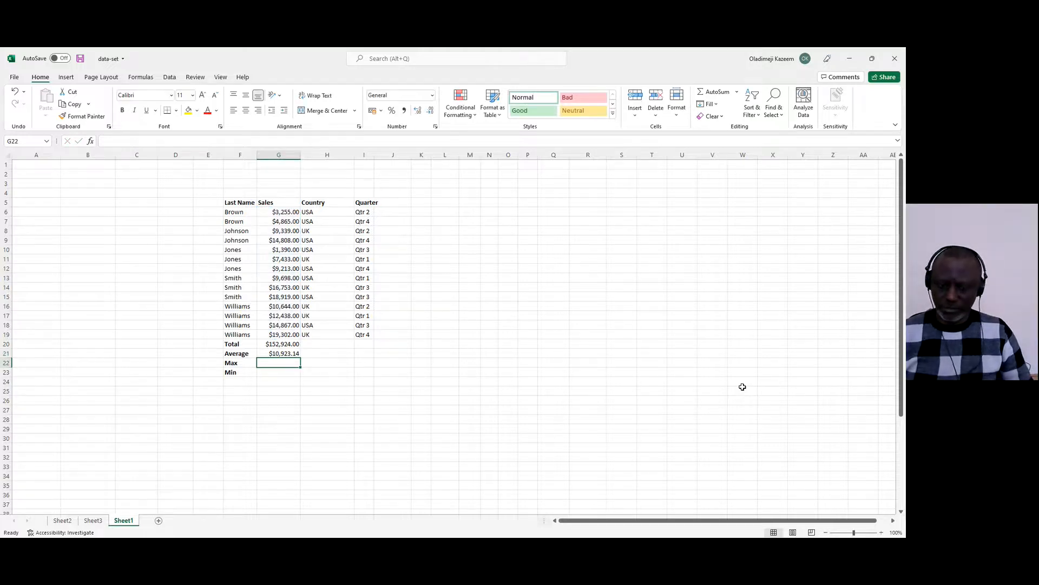
- Enter the formula +MIN(G6:G19) in G22, beside the Max label
{"action": "type", "text": "+m"}
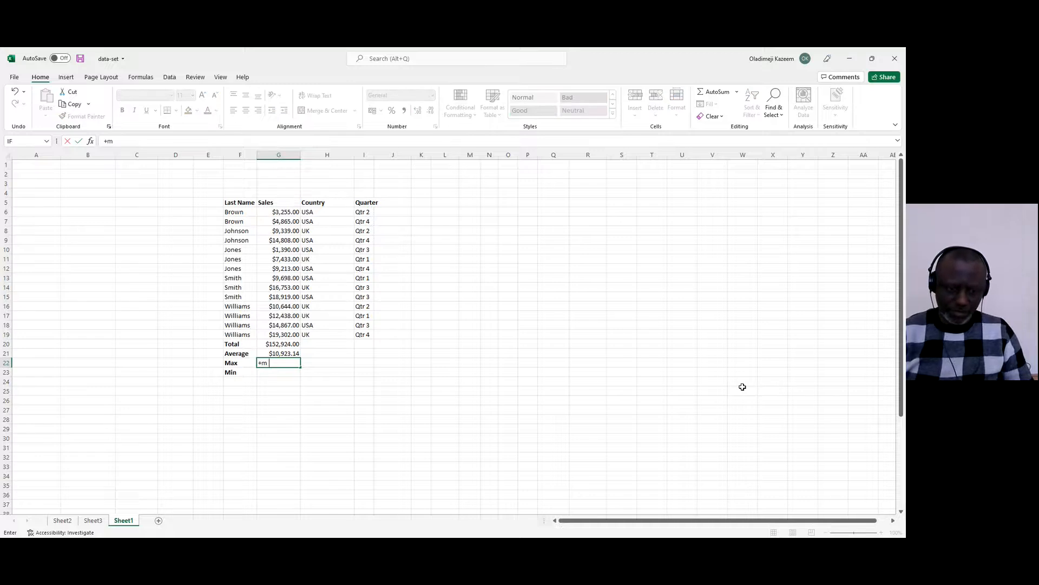
{"action": "type", "text": "in"}
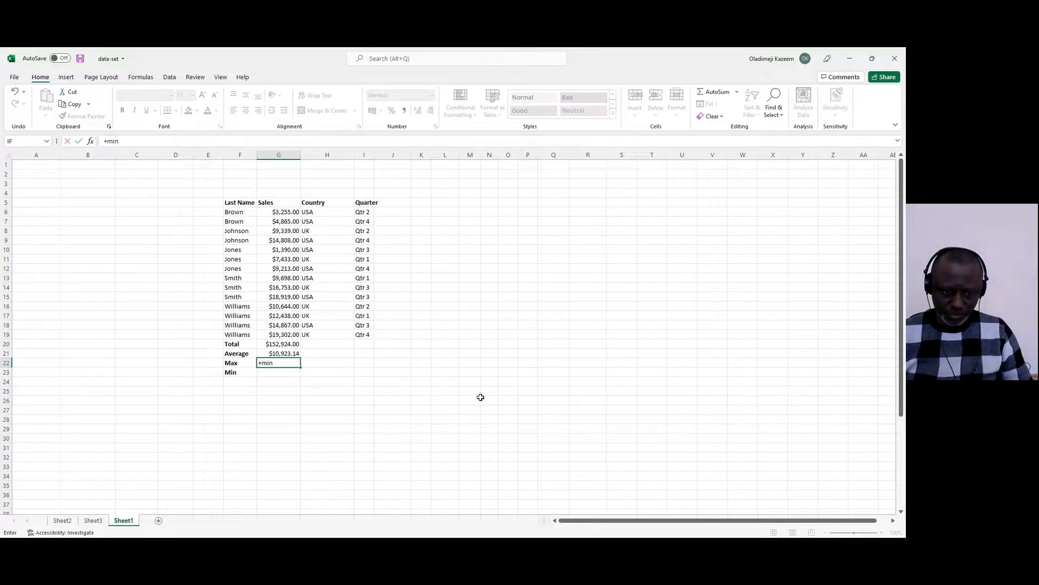
{"action": "double_click", "coordinate": [289, 377]}
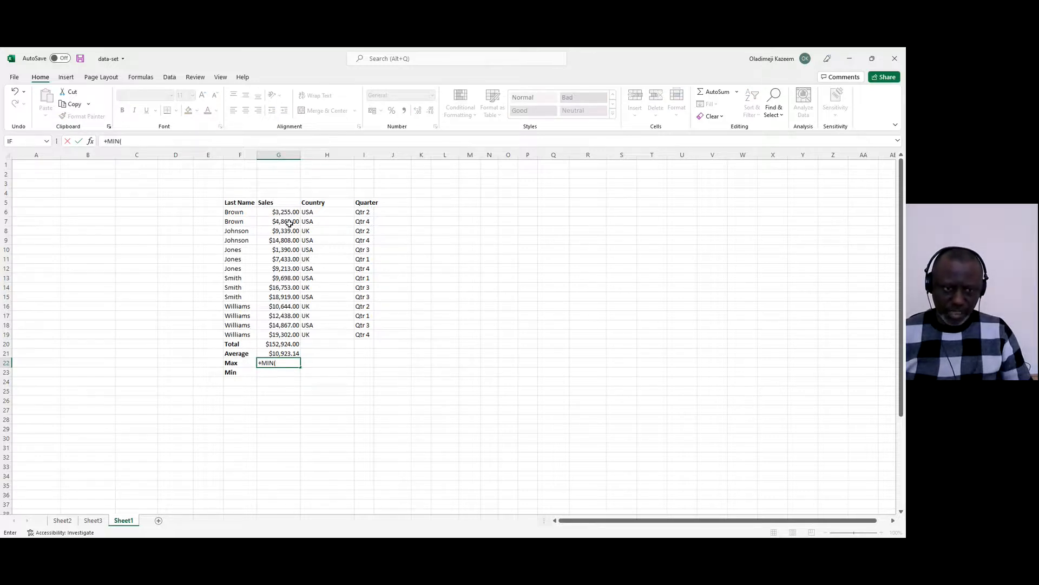
{"action": "left_click_drag", "start_coordinate": [288, 212], "coordinate": [286, 334]}
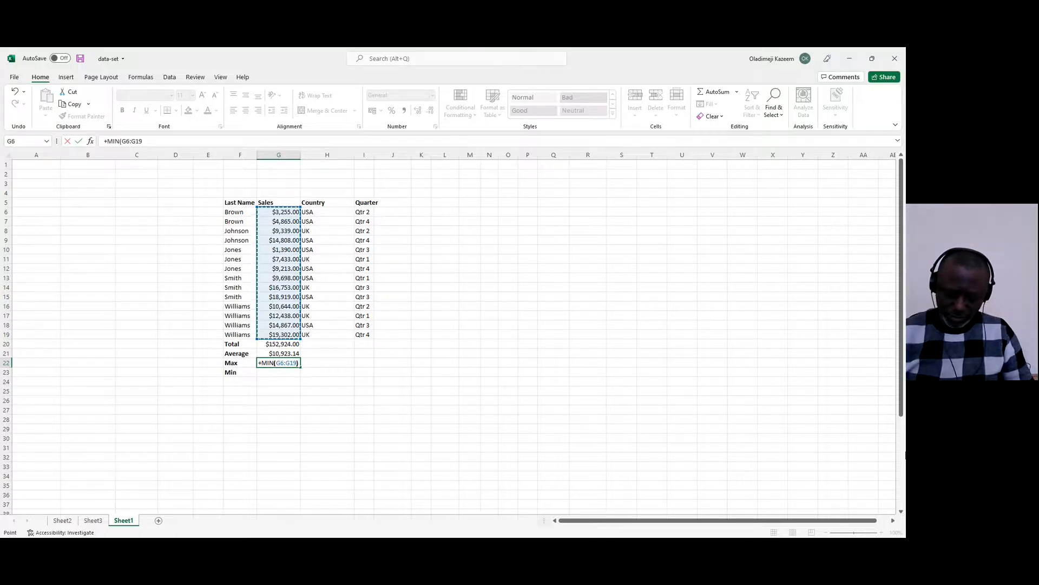
{"action": "key", "text": "Return"}
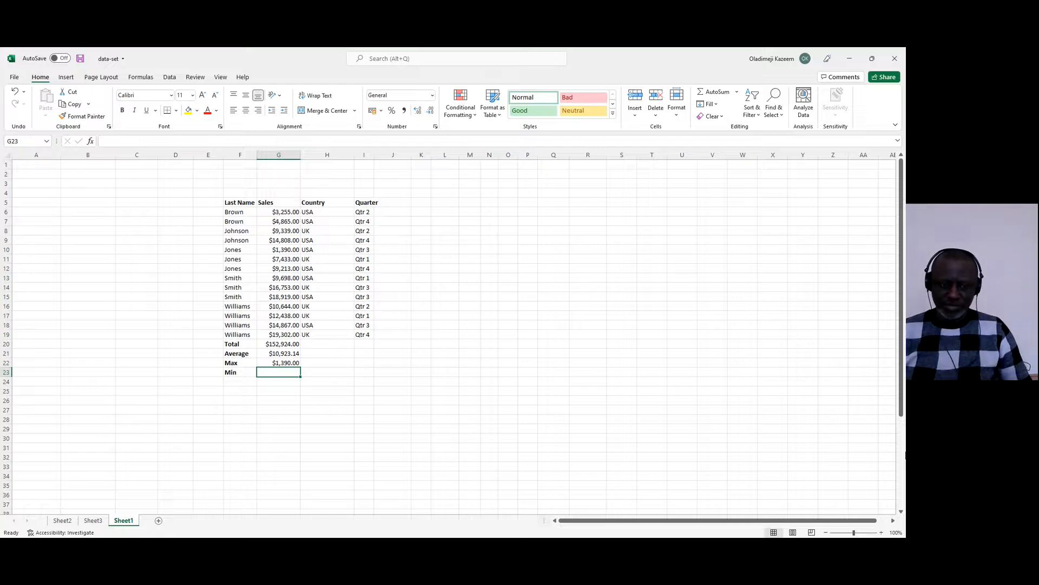
- Enter the formula +MAX(G6:G19) in G23, beside the Min label
{"action": "type", "text": "+max"}
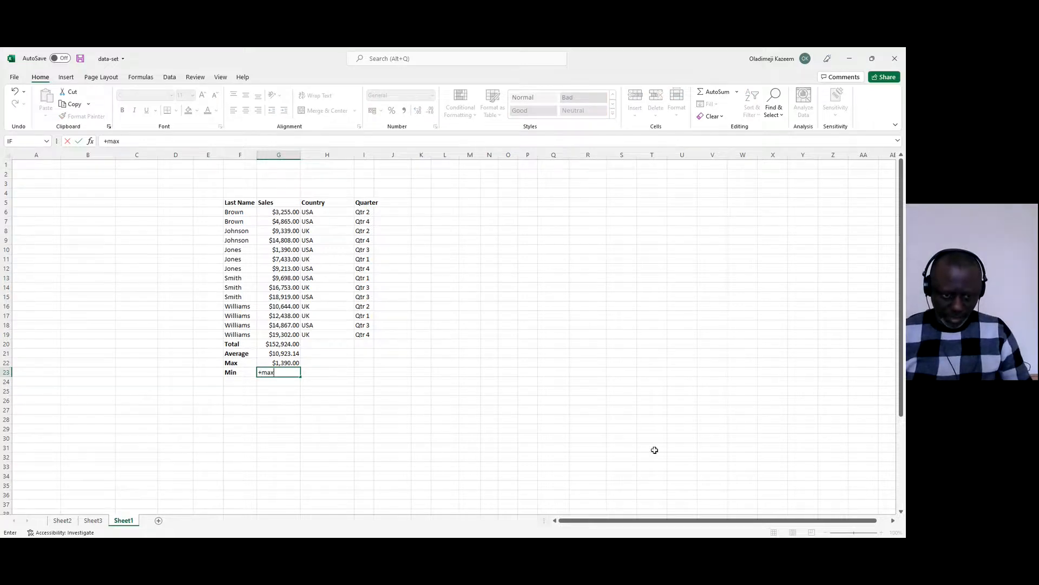
{"action": "double_click", "coordinate": [284, 384]}
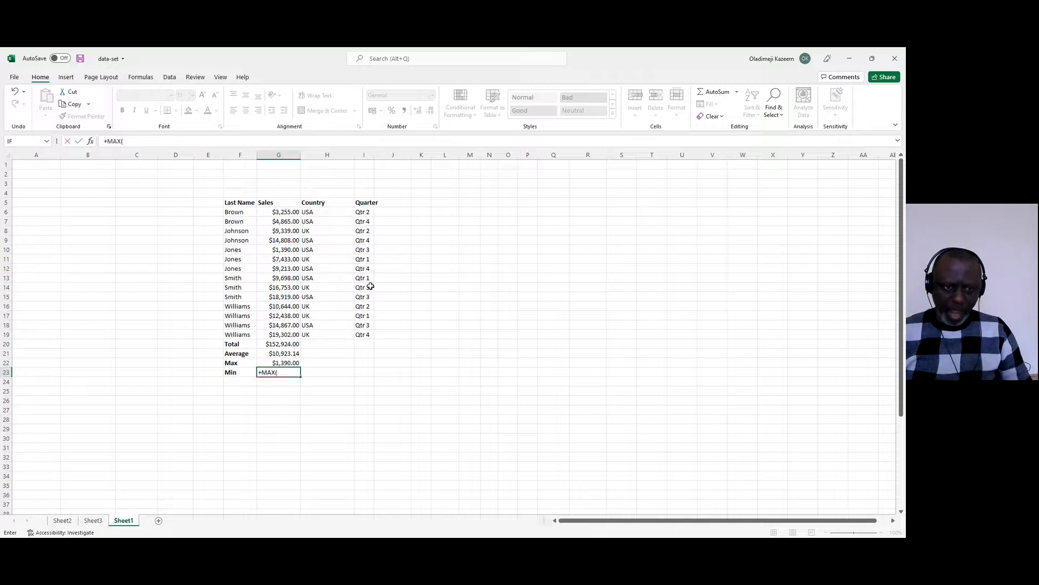
{"action": "left_click_drag", "start_coordinate": [281, 212], "coordinate": [279, 339]}
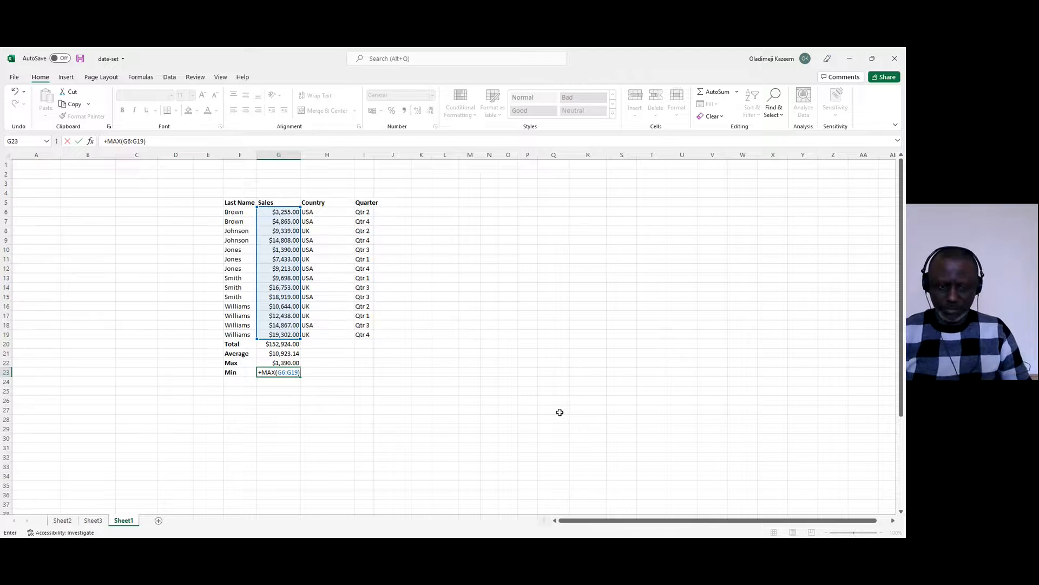
{"action": "key", "text": "Return"}
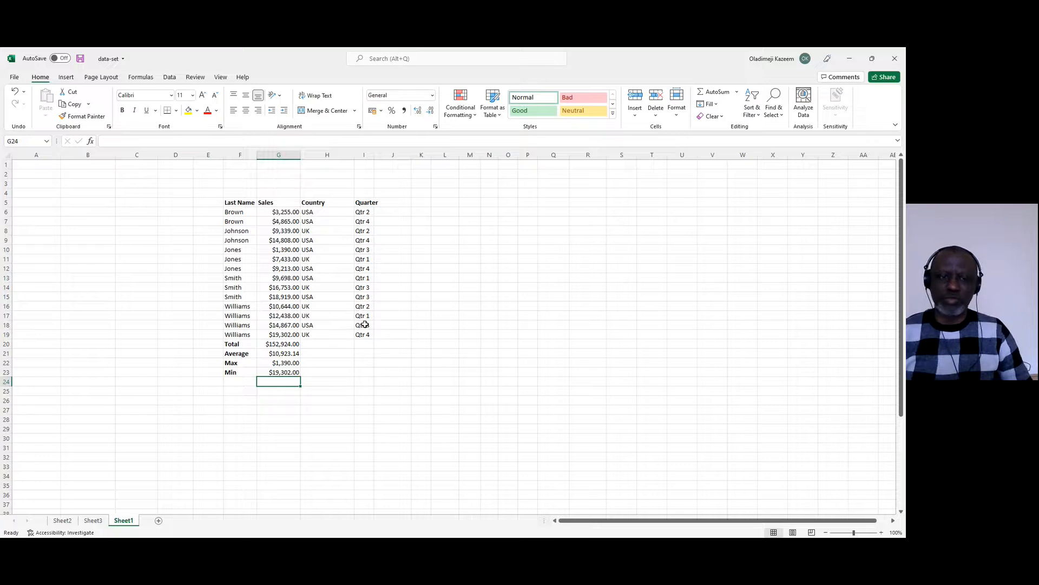
- Apply outline and inside borders to the whole sales table, F5:I23, through the cell formatting
{"action": "left_click_drag", "start_coordinate": [233, 202], "coordinate": [356, 371]}
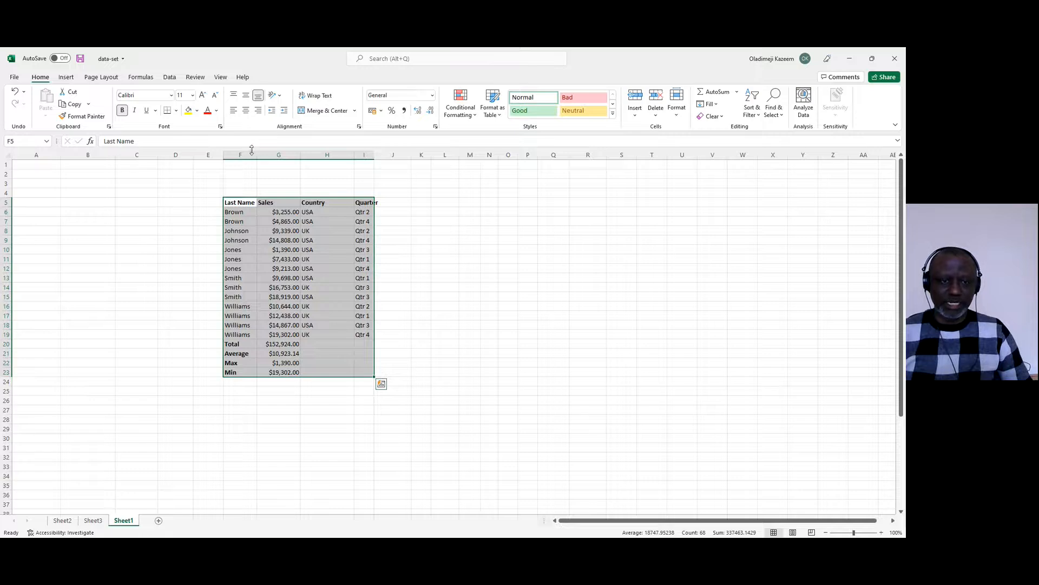
{"action": "right_click", "coordinate": [288, 238]}
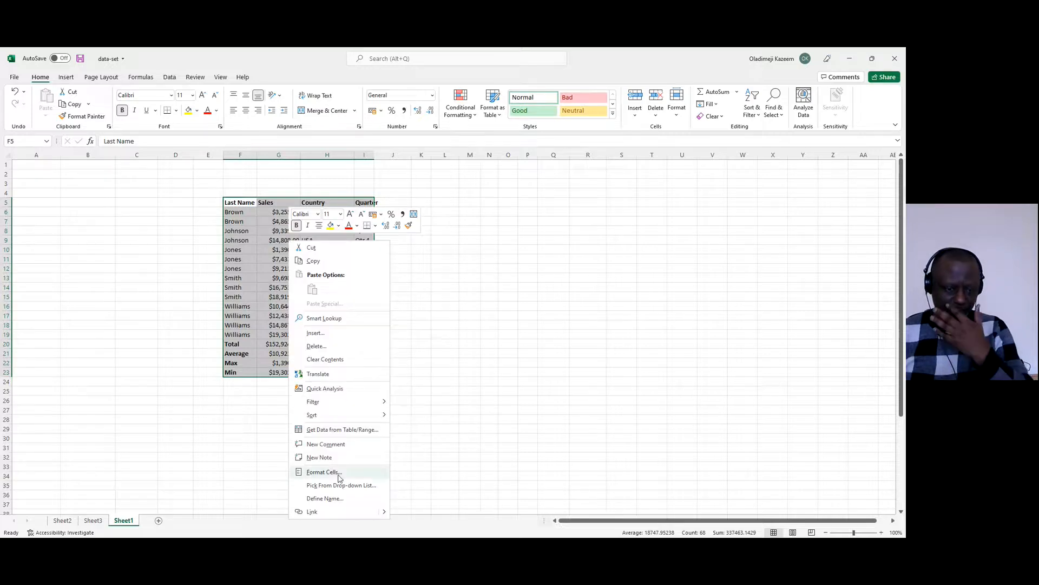
{"action": "left_click", "coordinate": [344, 475]}
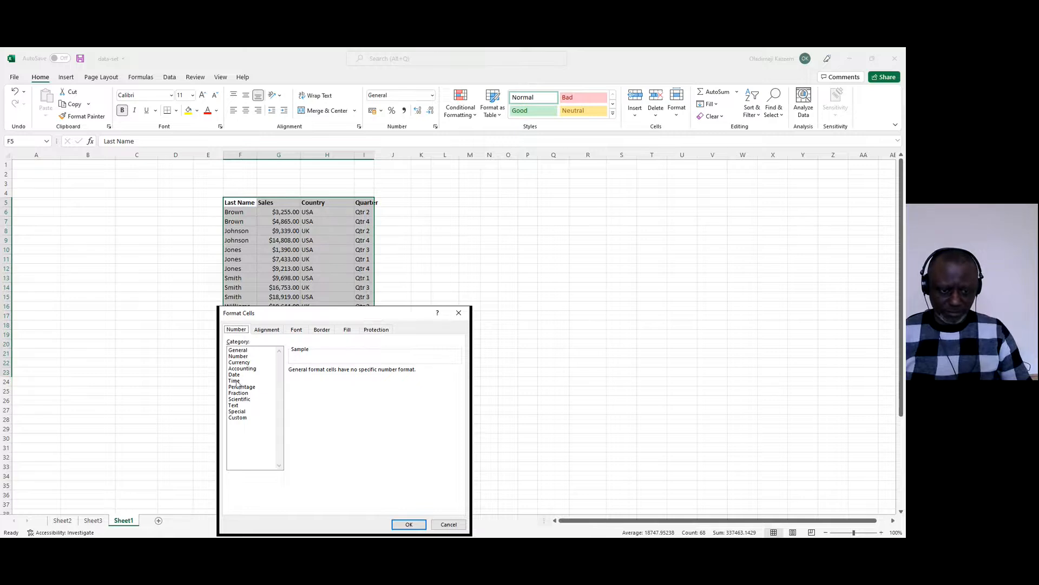
{"action": "left_click", "coordinate": [326, 331]}
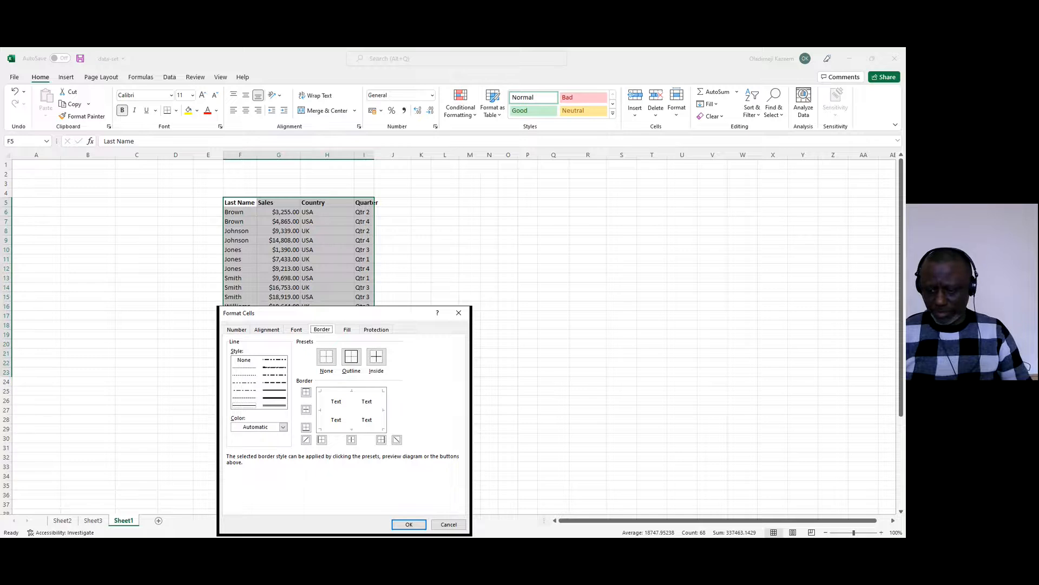
{"action": "left_click", "coordinate": [829, 543]}
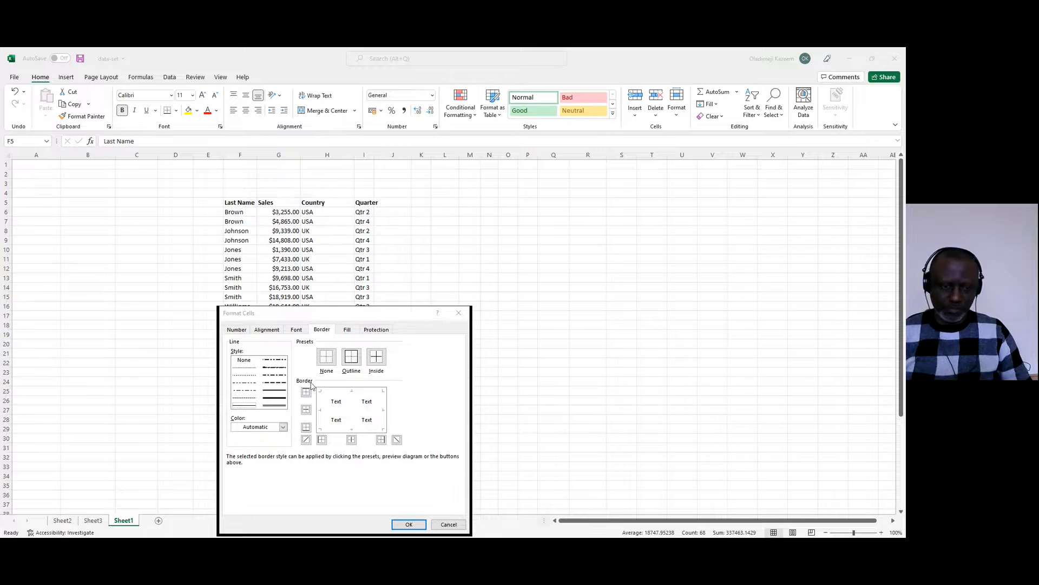
{"action": "left_click", "coordinate": [384, 362]}
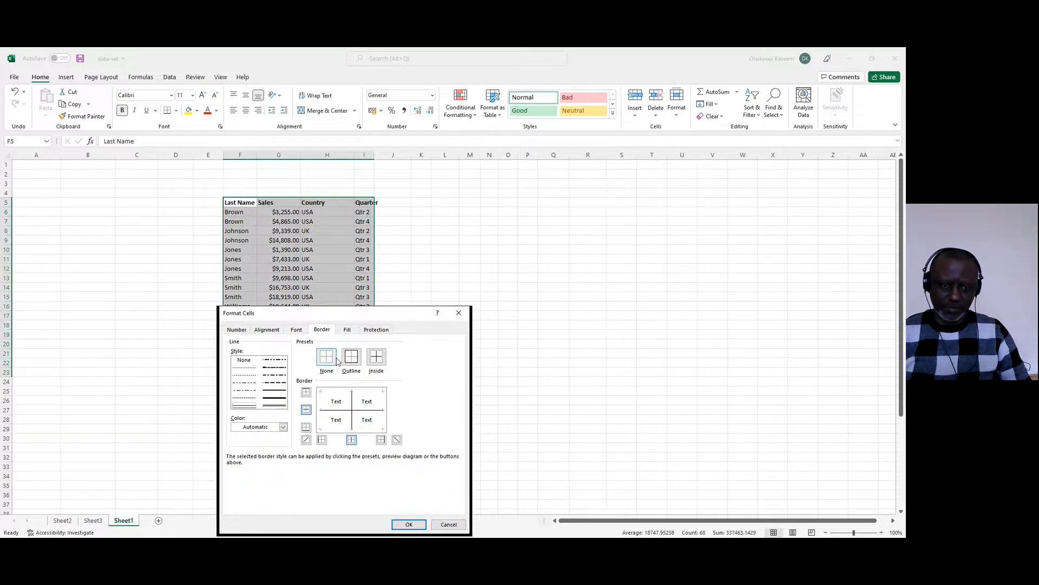
{"action": "left_click", "coordinate": [352, 362]}
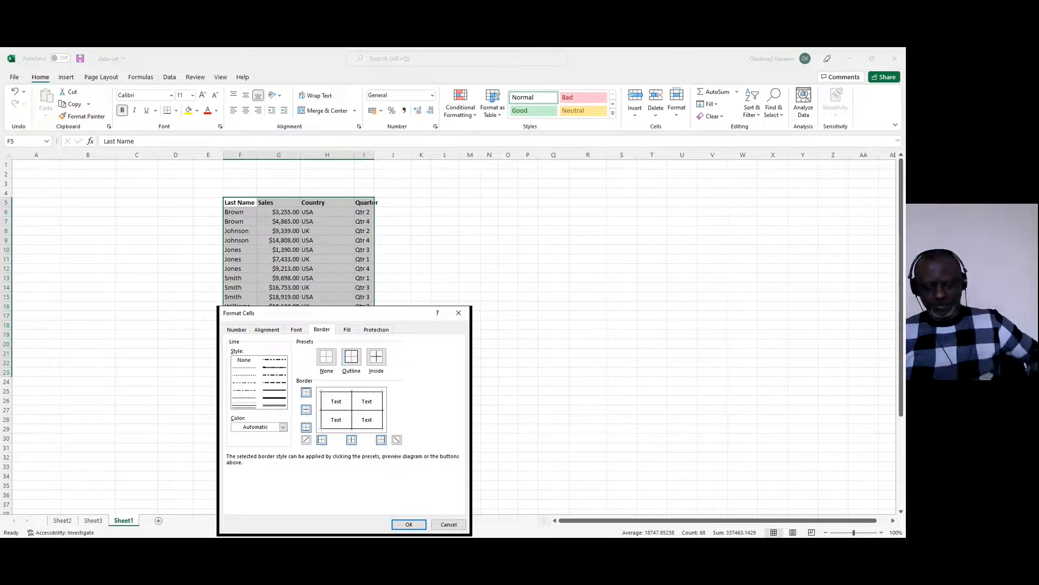
{"action": "left_click", "coordinate": [408, 524]}
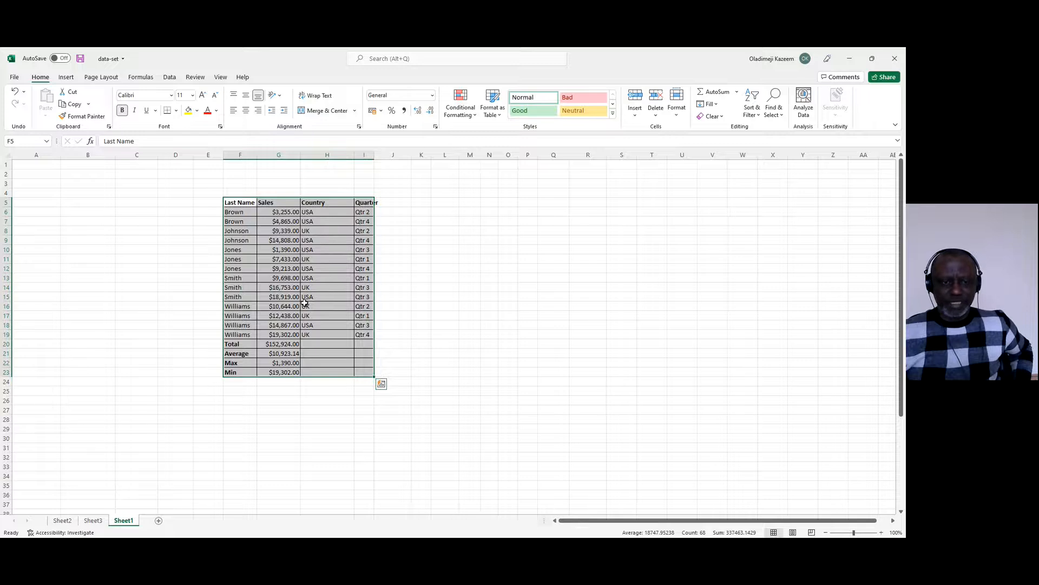
- Examine the border, font and alignment options in the cell formatting for the sales table
{"action": "right_click", "coordinate": [336, 278]}
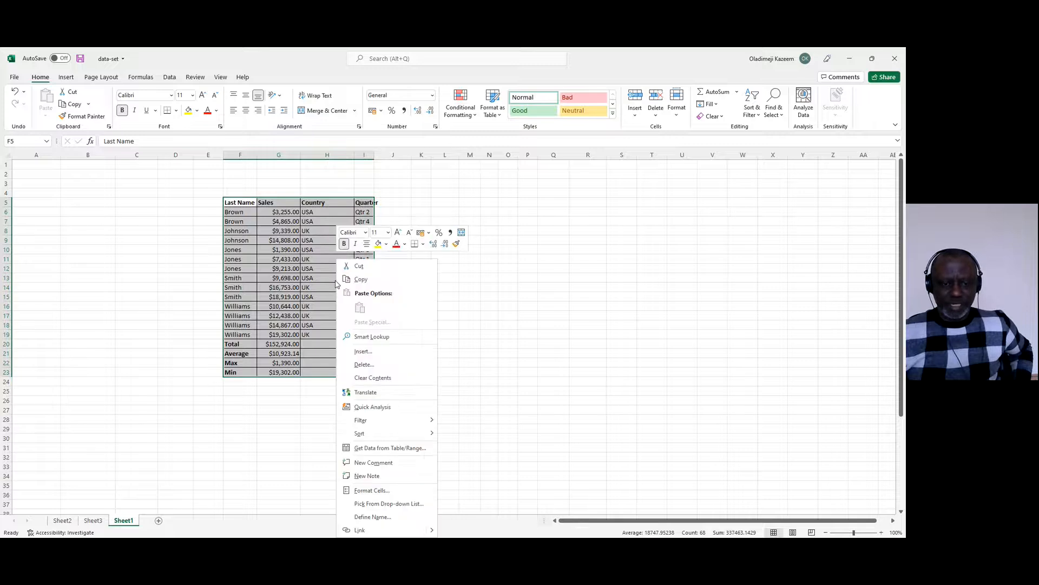
{"action": "left_click", "coordinate": [386, 491]}
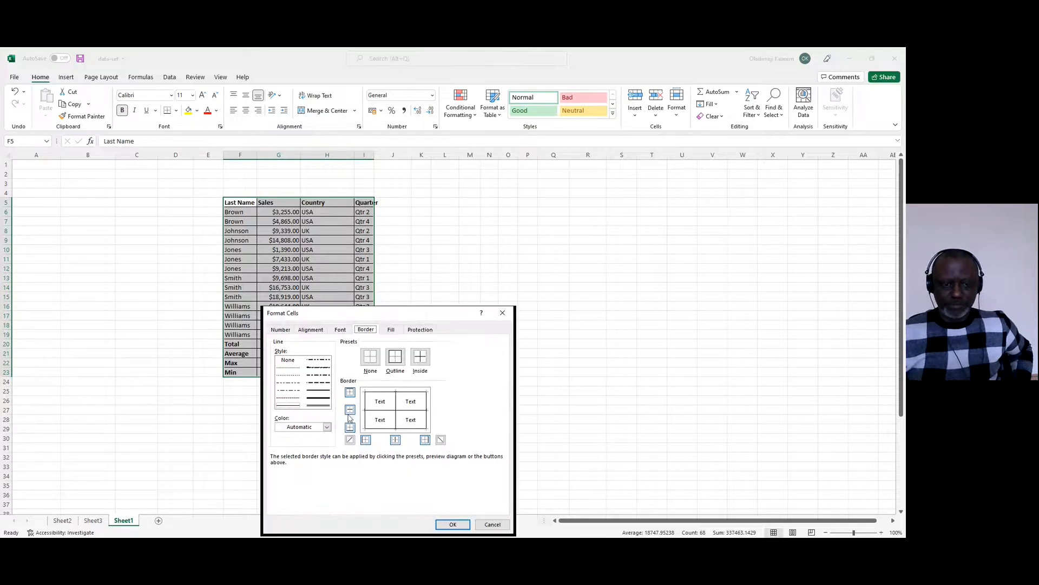
{"action": "left_click", "coordinate": [338, 331]}
{"action": "left_click", "coordinate": [316, 331]}
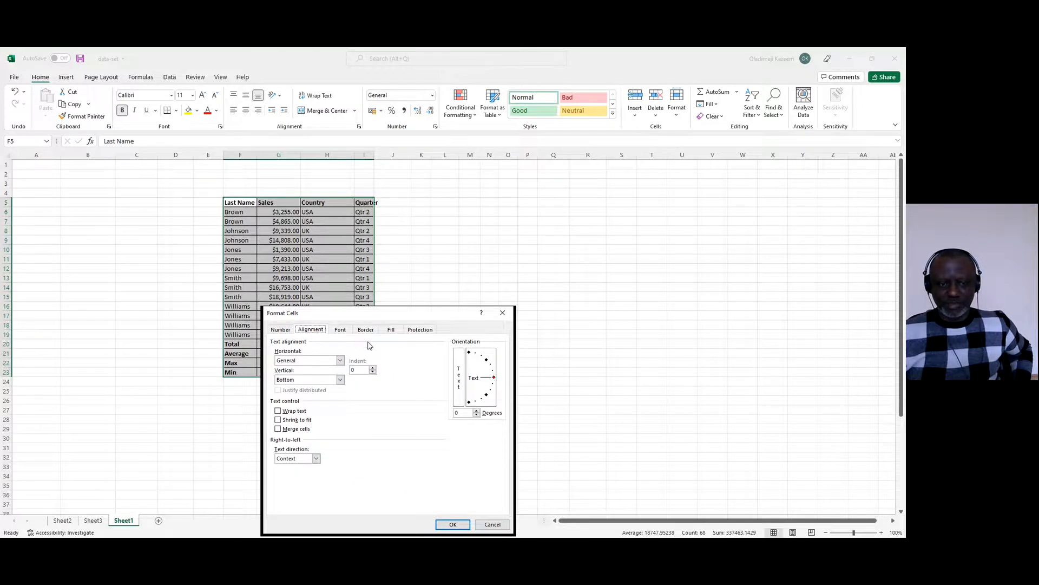
{"action": "left_click", "coordinate": [505, 314]}
{"action": "left_click", "coordinate": [469, 296]}
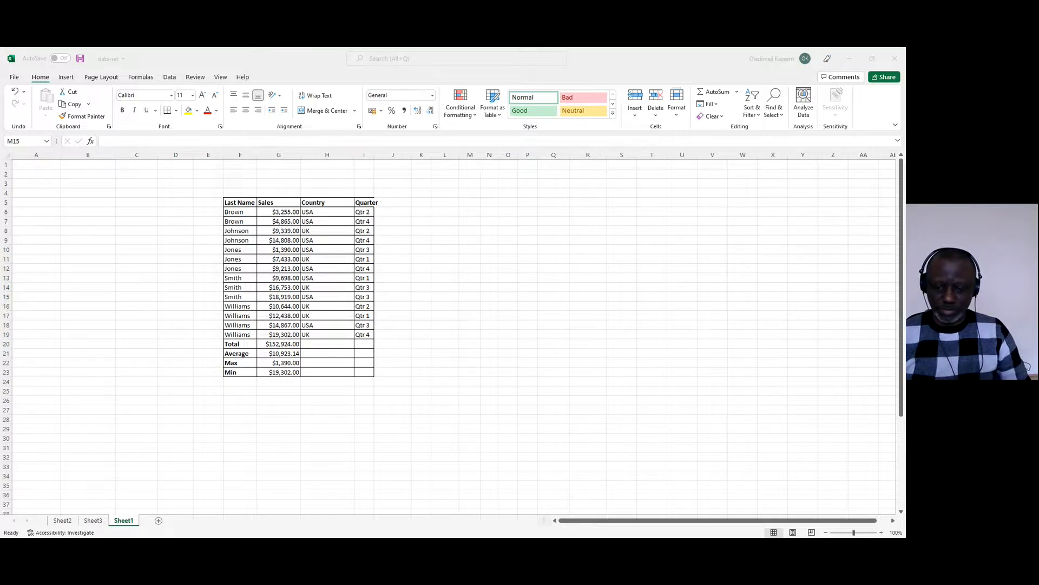
{"action": "left_click", "coordinate": [424, 370]}
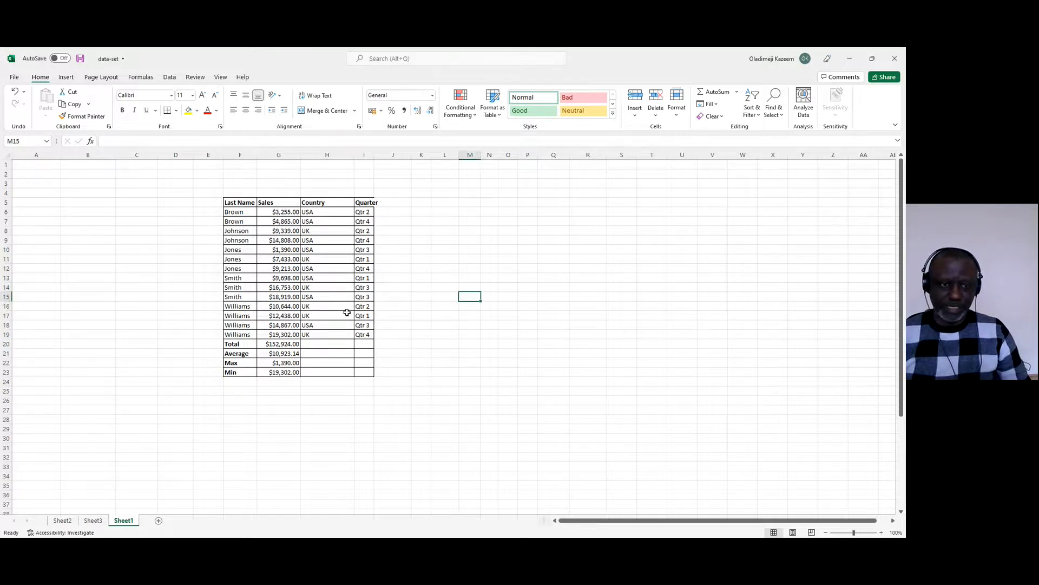
{"action": "left_click", "coordinate": [274, 240]}
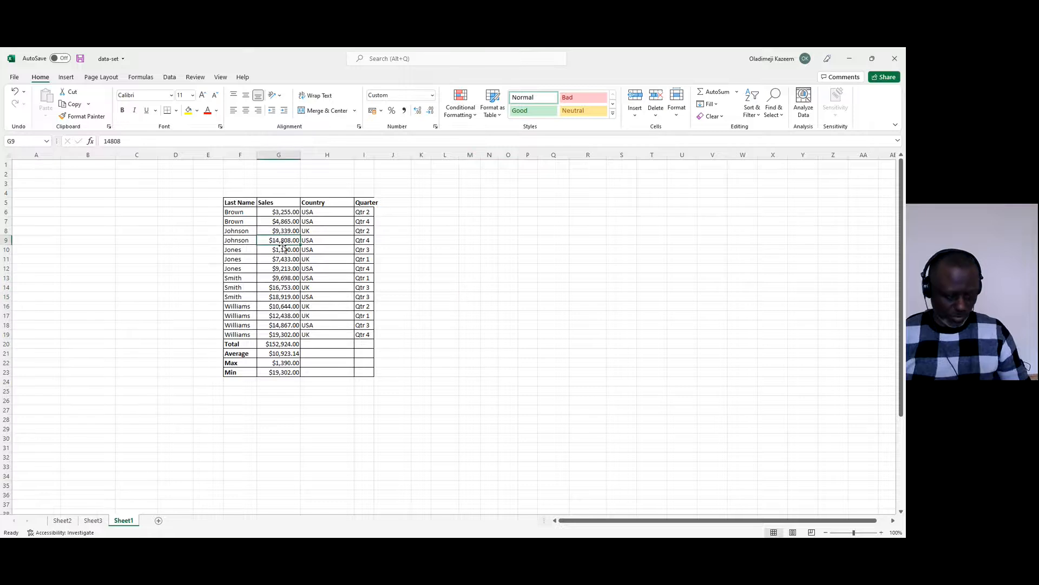
{"action": "key", "text": "ctrl+a"}
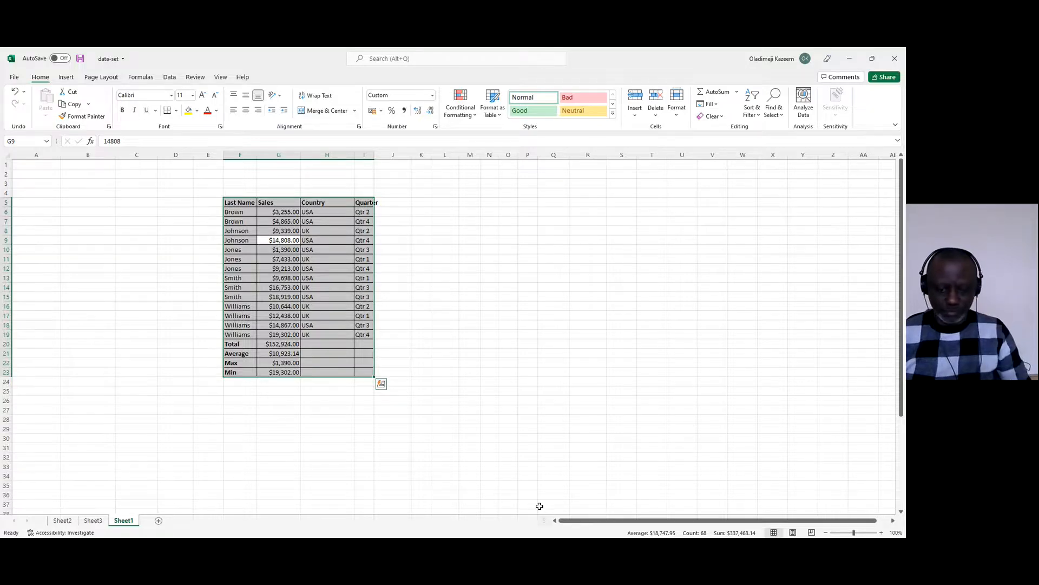
{"action": "key", "text": "alt+Tab"}
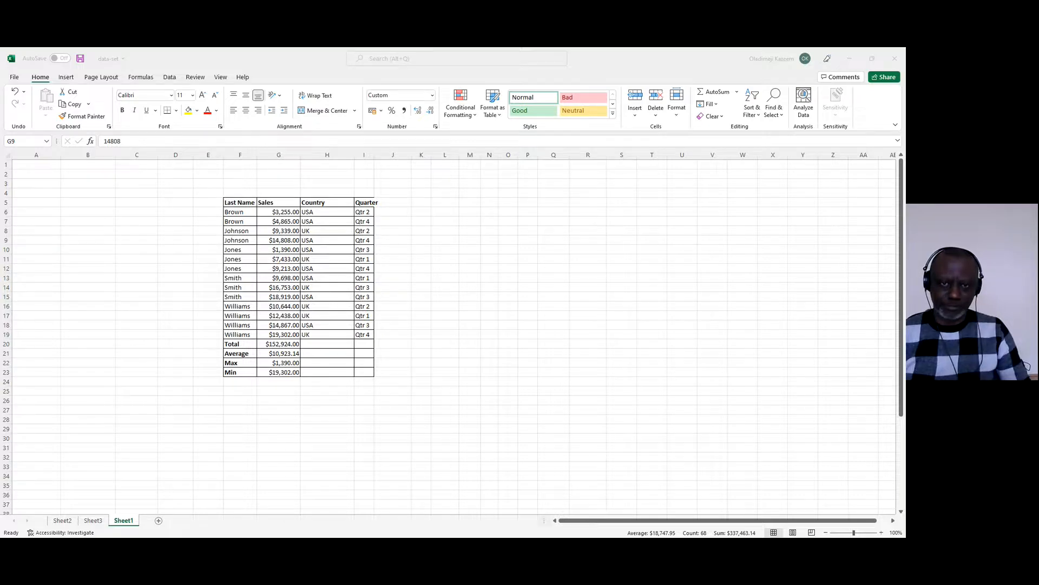
{"action": "key", "text": "ctrl+a"}
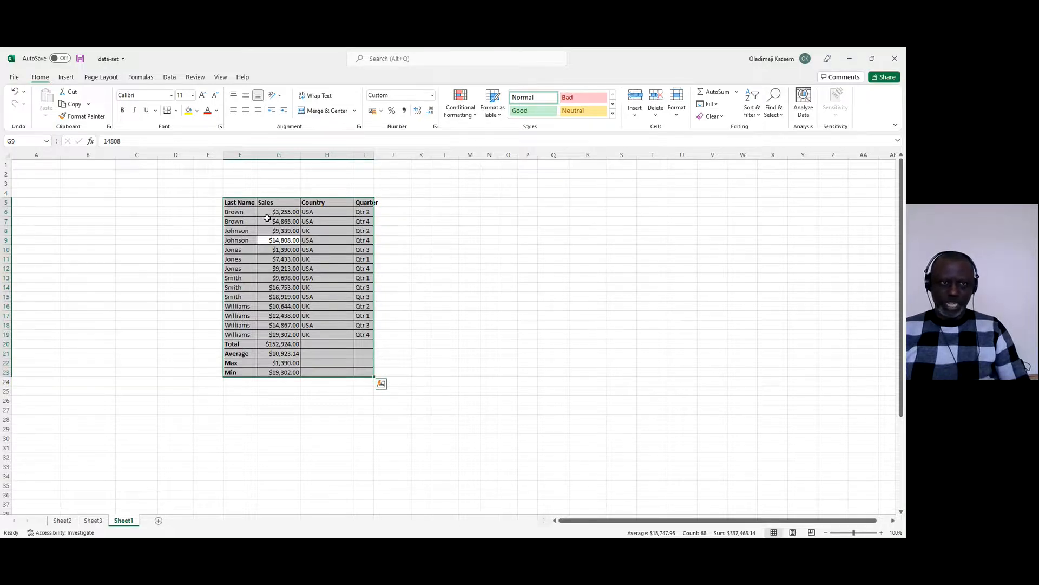
{"action": "left_click", "coordinate": [72, 82]}
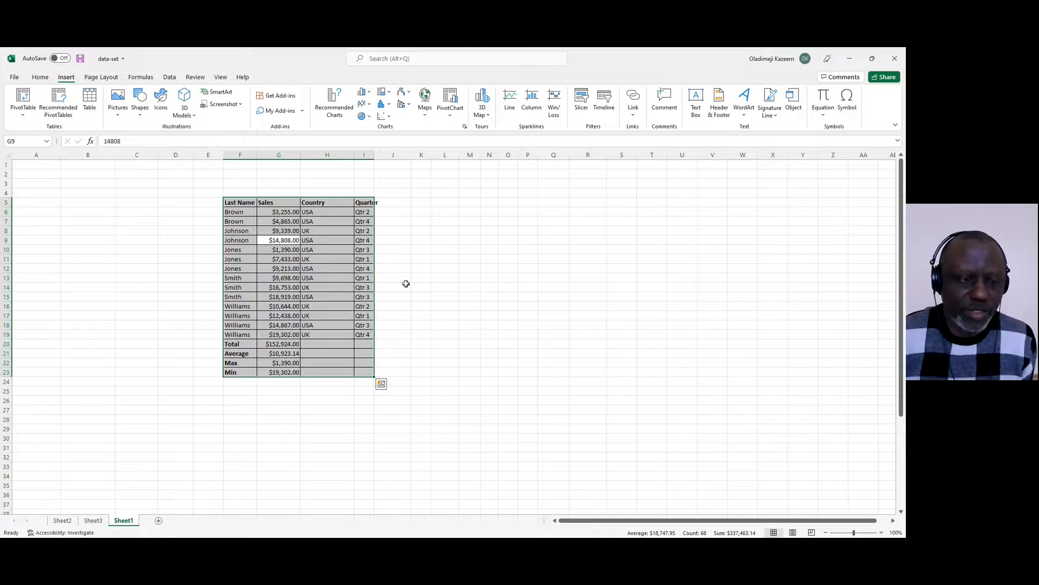
{"action": "left_click", "coordinate": [241, 203]}
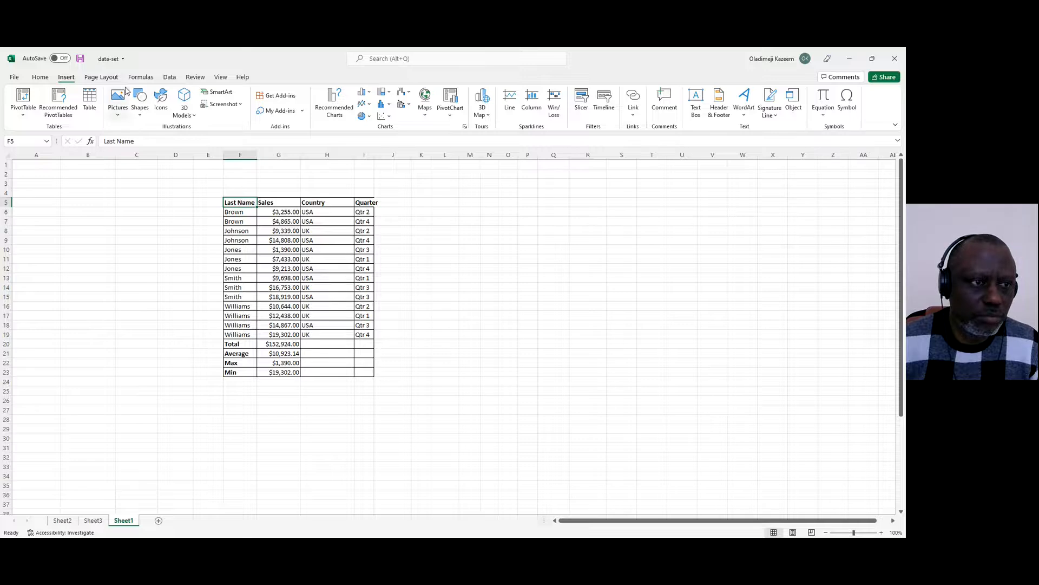
{"action": "left_click", "coordinate": [107, 79]}
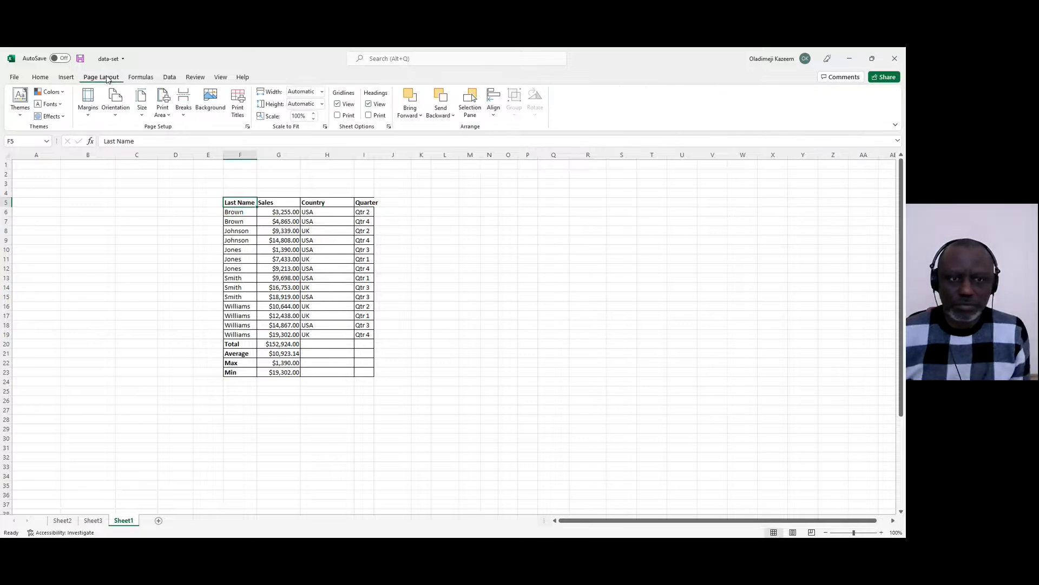
{"action": "left_click", "coordinate": [141, 79]}
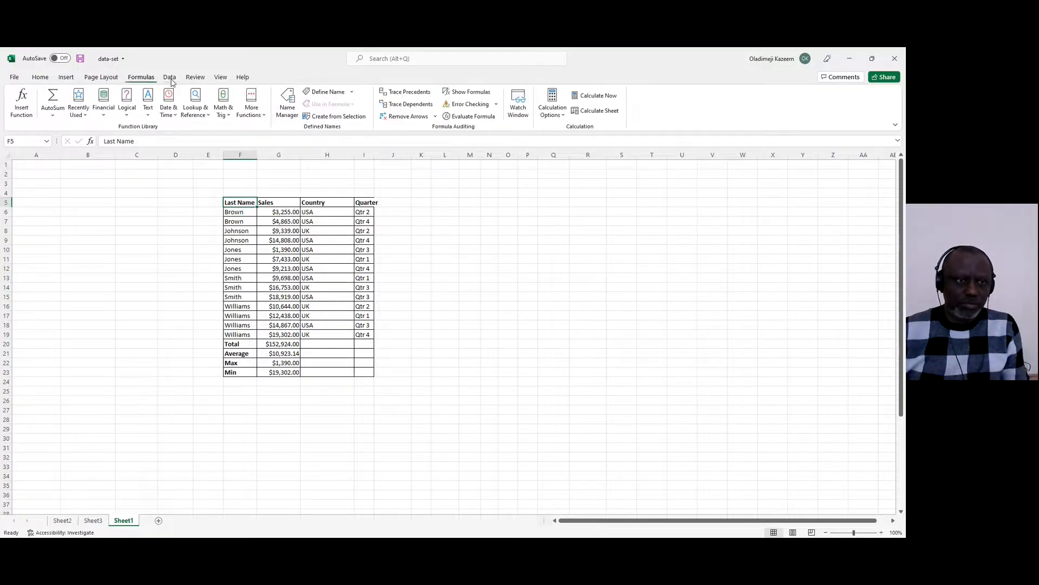
{"action": "left_click", "coordinate": [170, 79]}
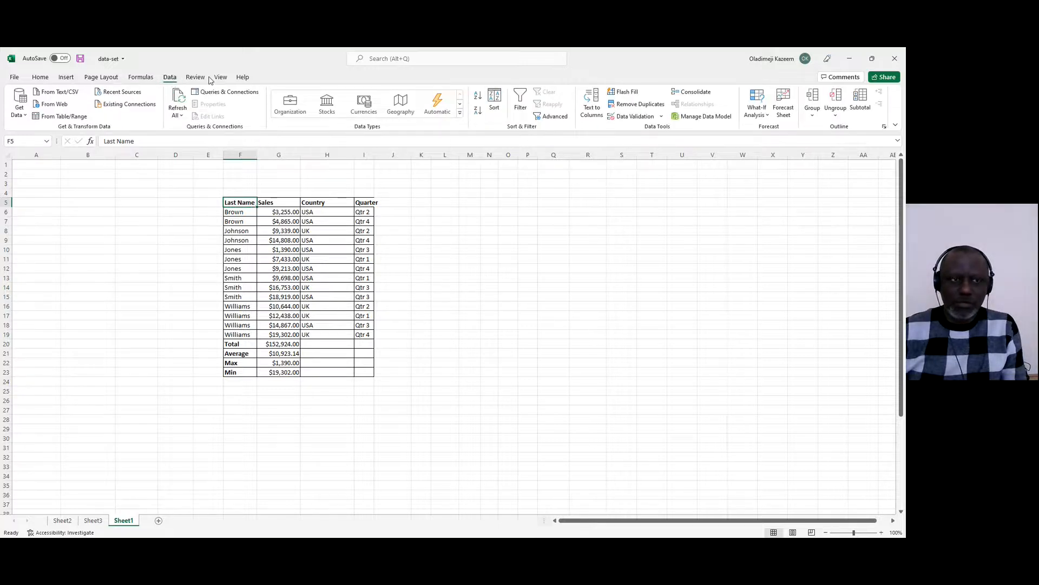
{"action": "left_click", "coordinate": [196, 79]}
{"action": "left_click", "coordinate": [219, 79]}
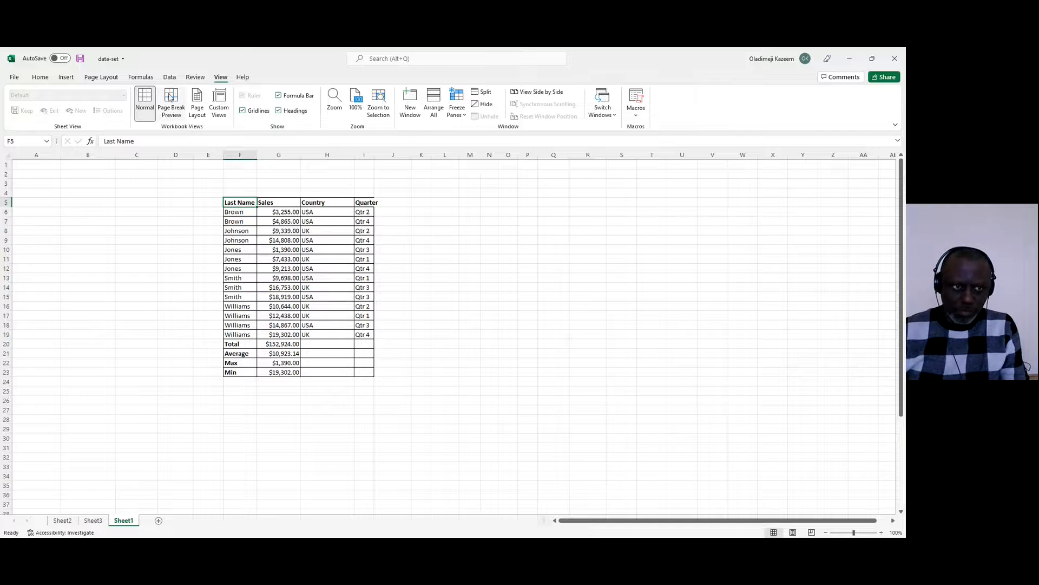
{"action": "left_click", "coordinate": [112, 80]}
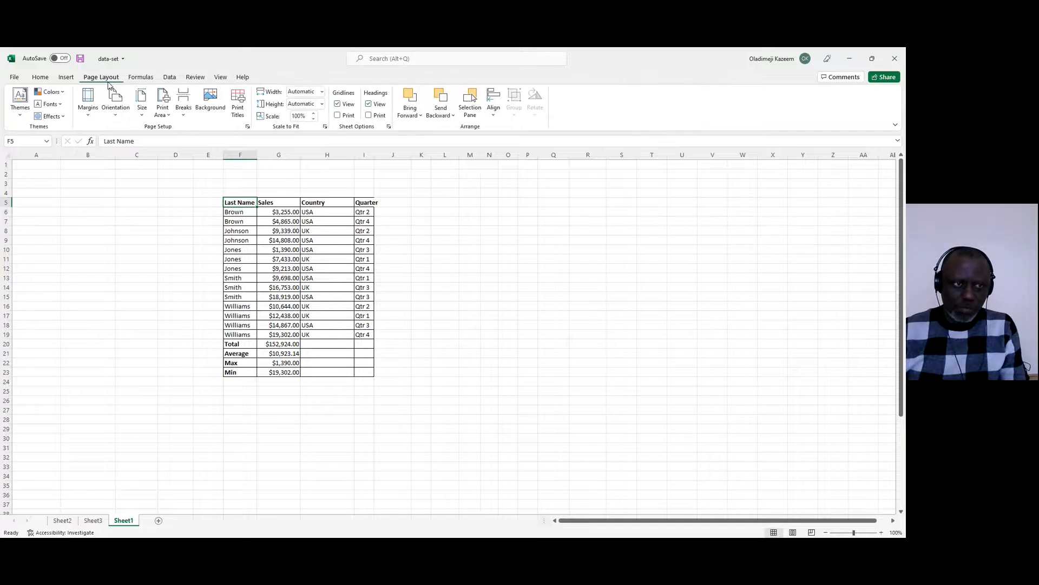
{"action": "left_click", "coordinate": [66, 79]}
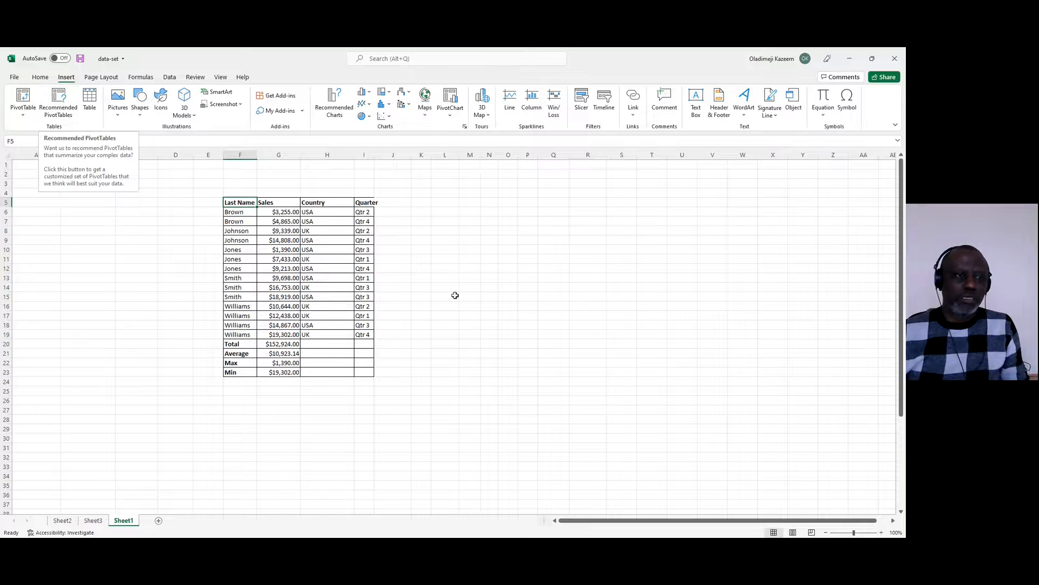
{"action": "left_click", "coordinate": [59, 99]}
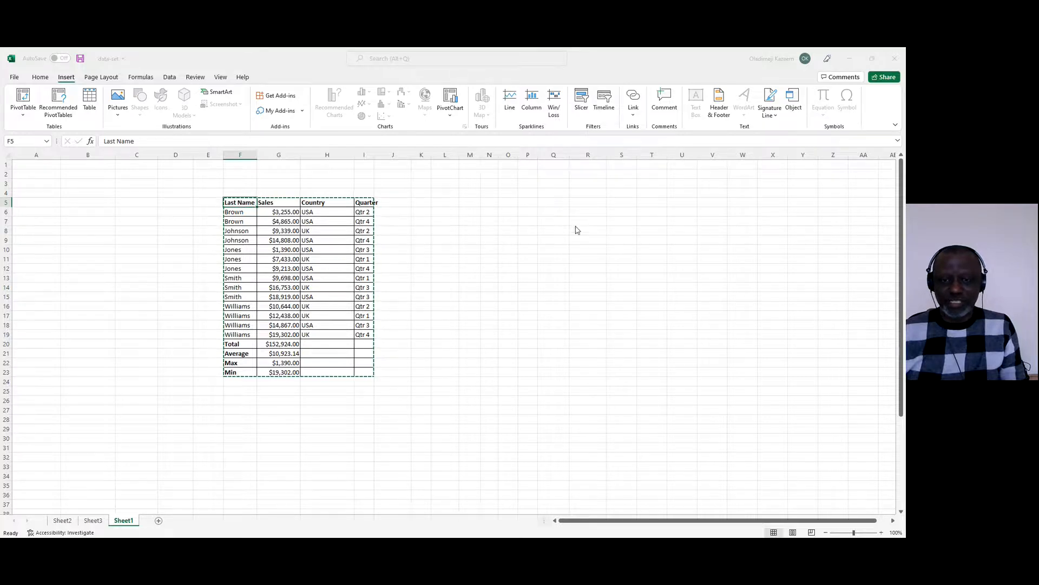
{"action": "left_click", "coordinate": [540, 422]}
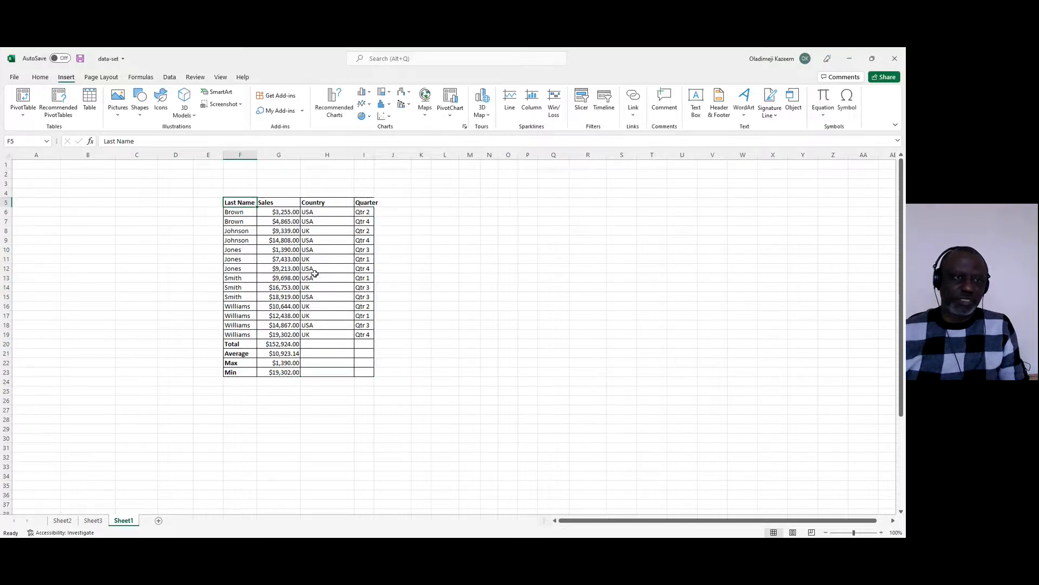
{"action": "left_click", "coordinate": [170, 77]}
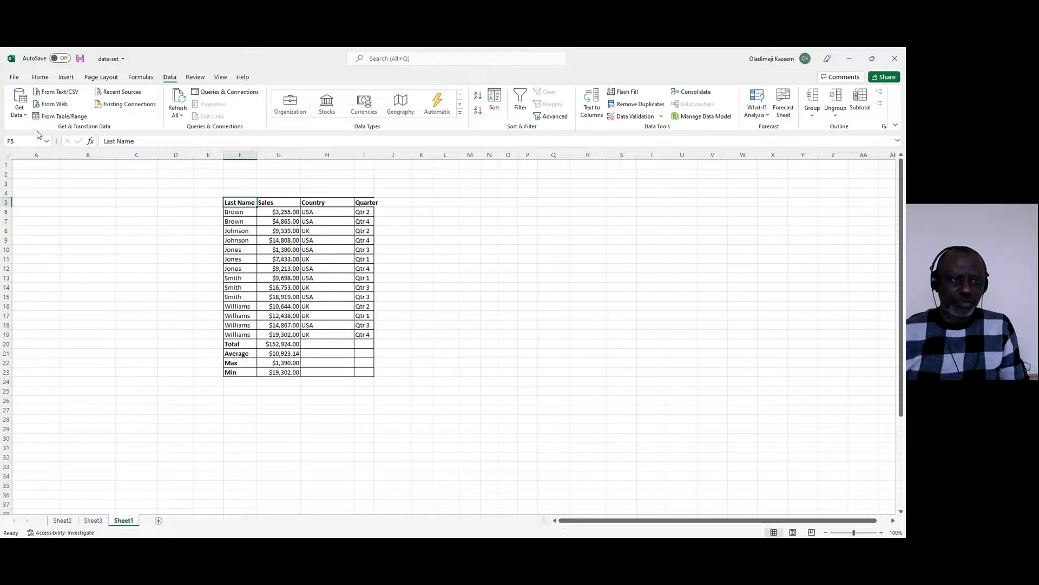
{"action": "left_click", "coordinate": [141, 78]}
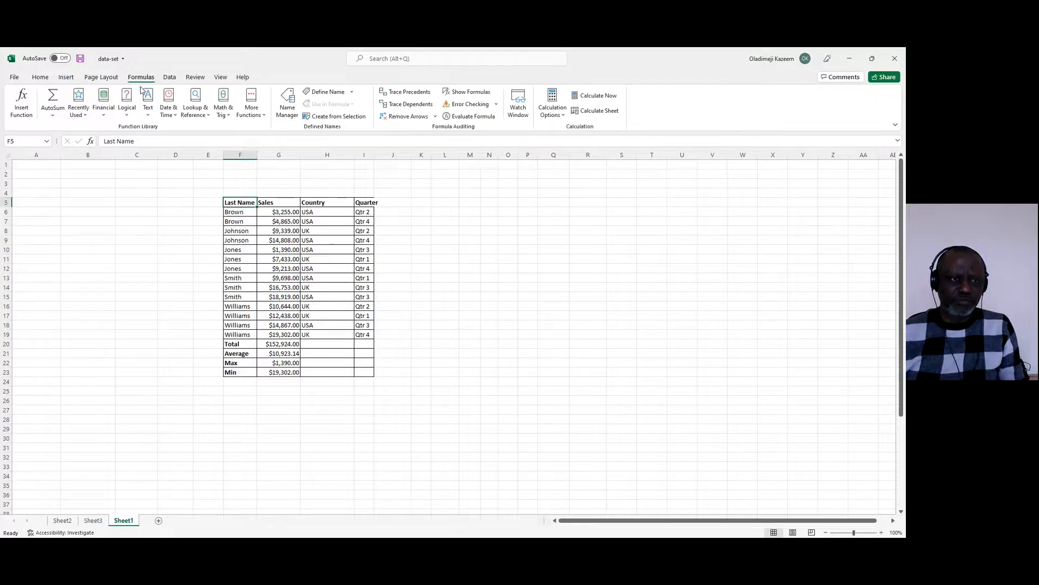
{"action": "left_click", "coordinate": [110, 80]}
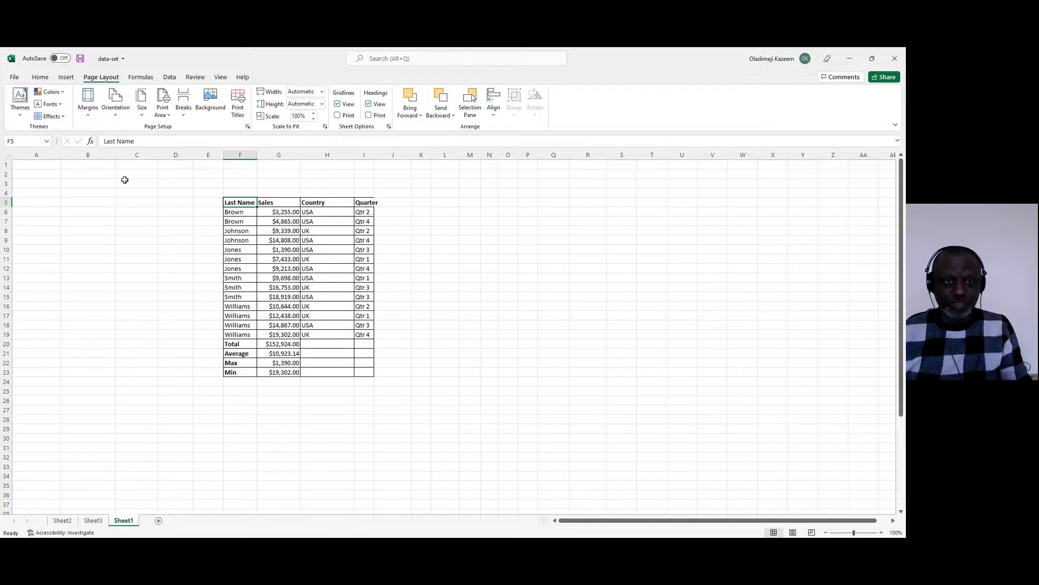
{"action": "left_click", "coordinate": [68, 79]}
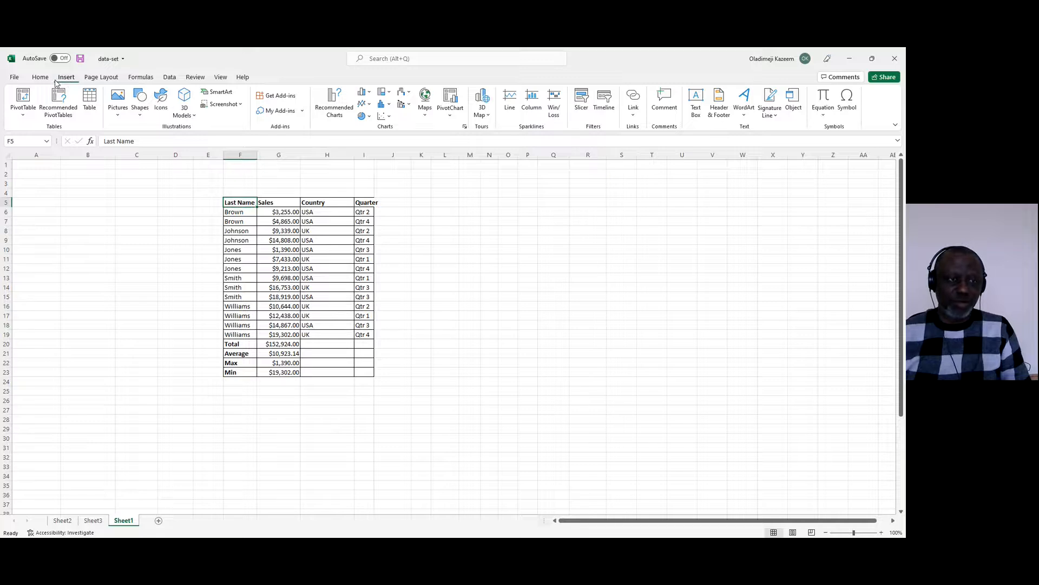
{"action": "left_click", "coordinate": [43, 80]}
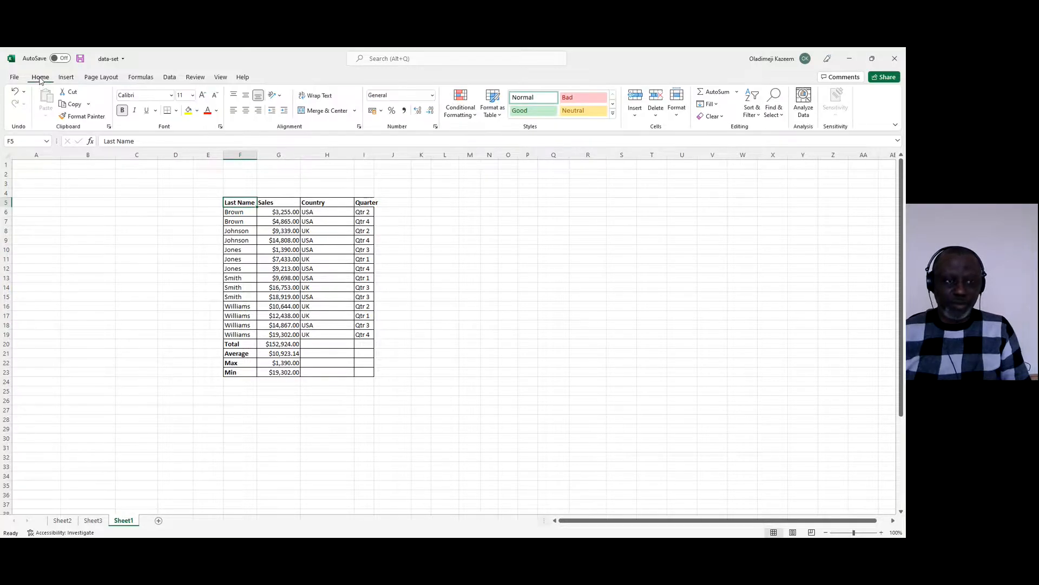
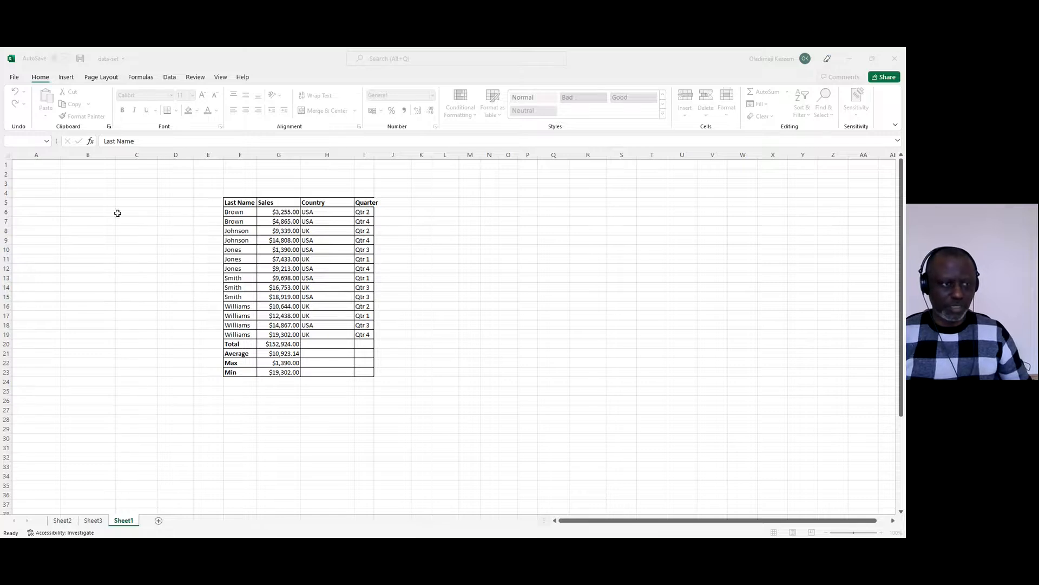
- Copy the Book Store profit data from its source into a new worksheet, starting at cell A1
{"action": "key", "text": "ctrl+c"}
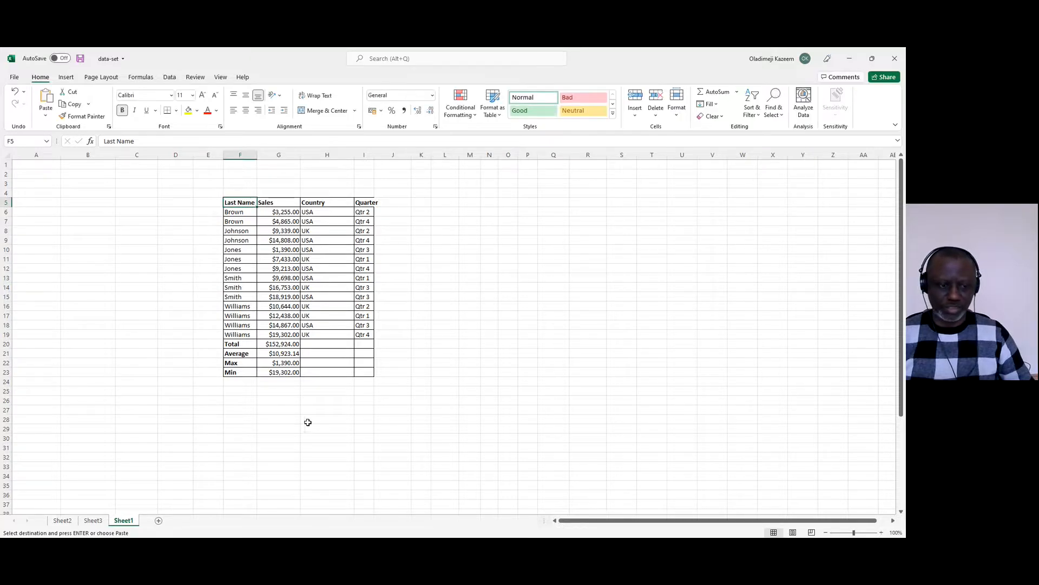
{"action": "left_click", "coordinate": [158, 521]}
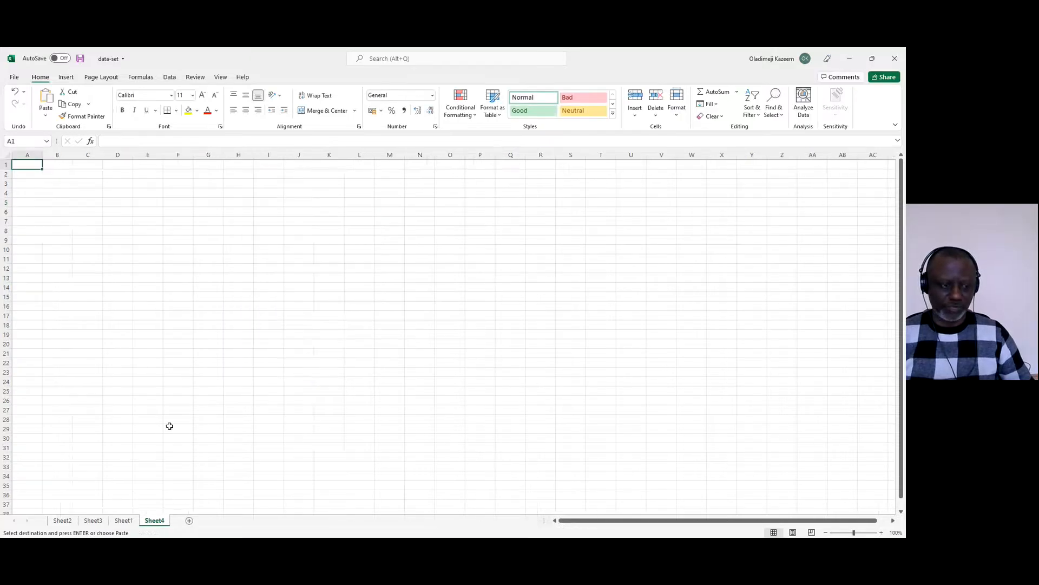
{"action": "key", "text": "ctrl+v"}
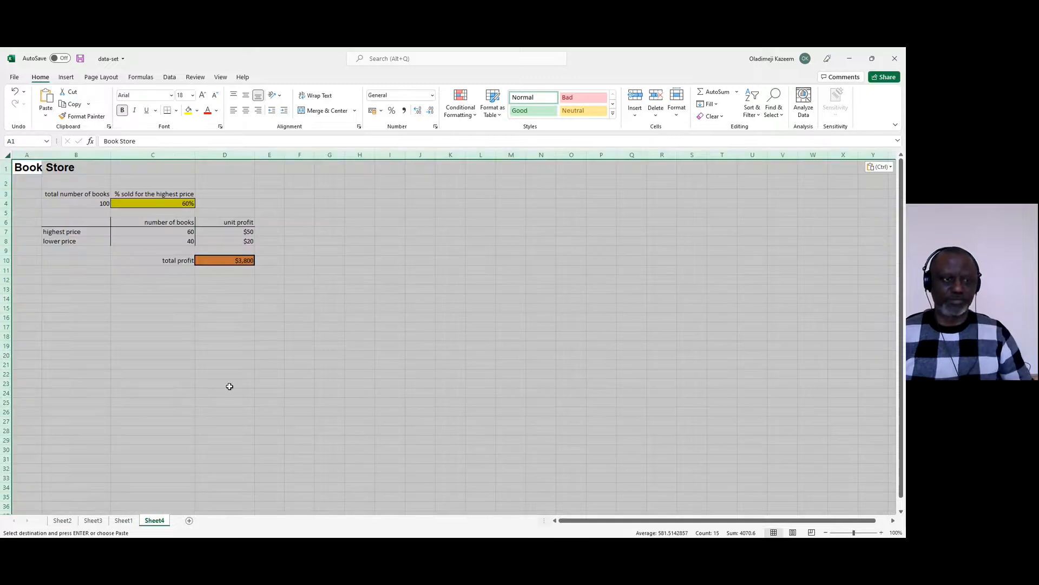
{"action": "left_click", "coordinate": [233, 348]}
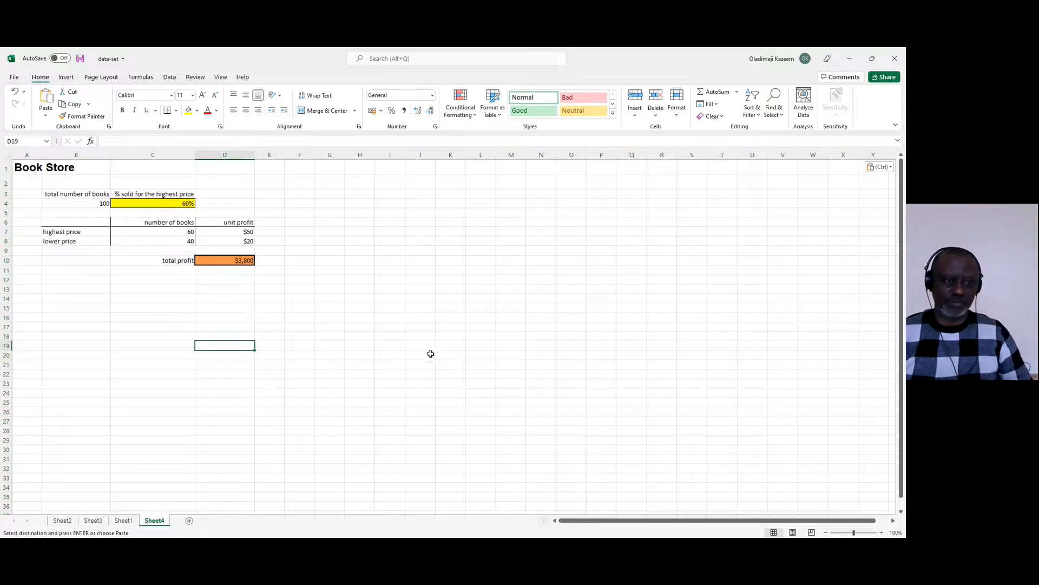
- Set the percentage sold for the highest price in C4 to 23%
{"action": "left_click", "coordinate": [231, 230]}
{"action": "left_click", "coordinate": [57, 195]}
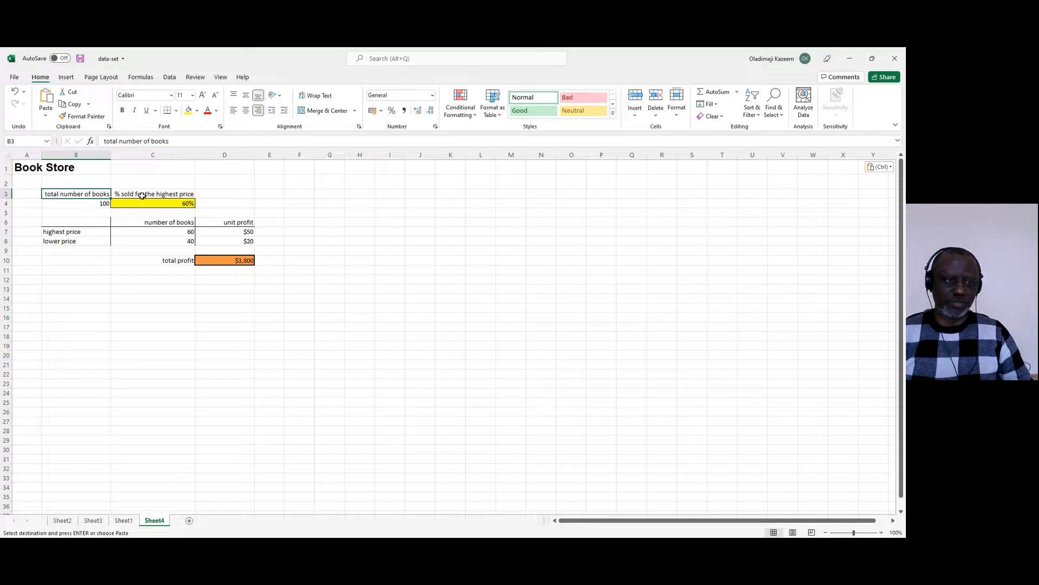
{"action": "left_click", "coordinate": [96, 202]}
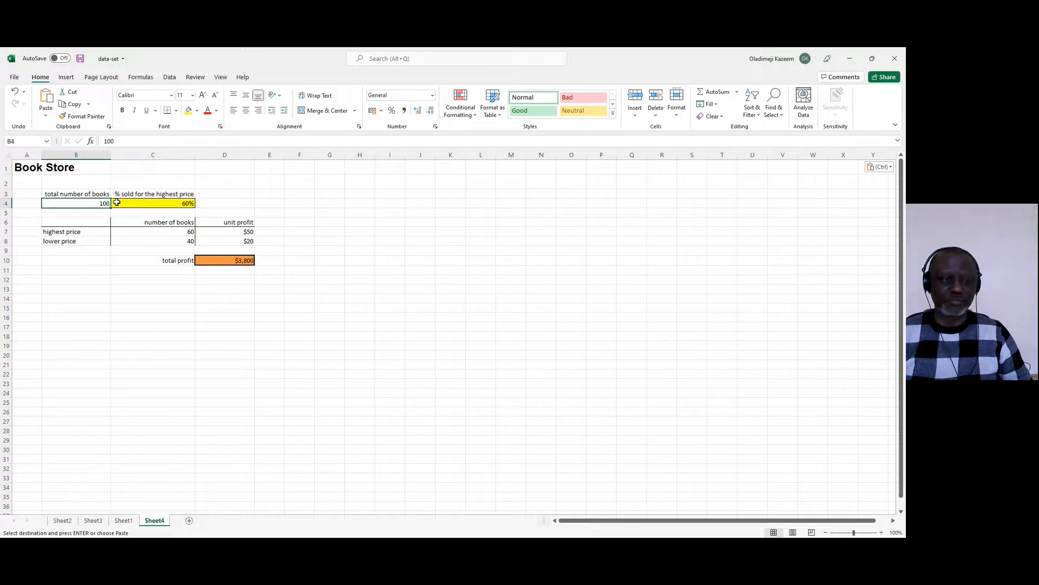
{"action": "left_click", "coordinate": [186, 203]}
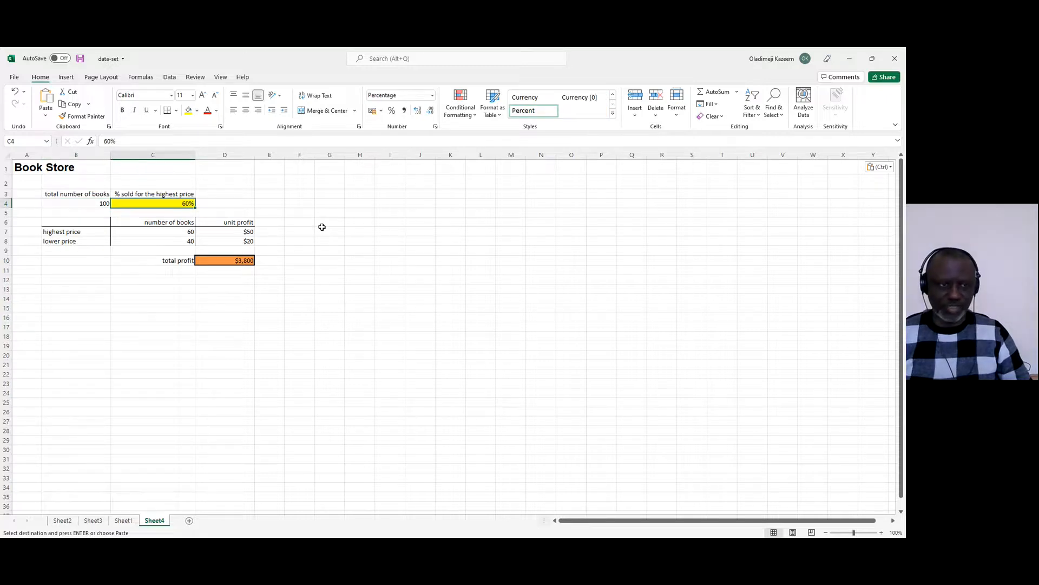
{"action": "type", "text": "23"}
{"action": "key", "text": "Return"}
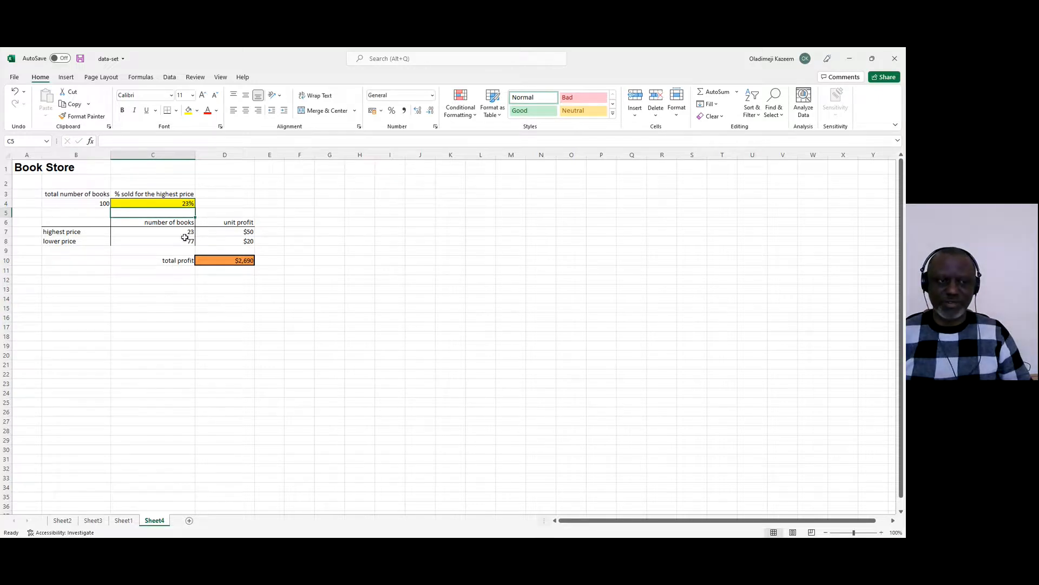
- Try replacing the highest-price number of books in C7 with 20, and undo that entry
{"action": "key", "text": "Down"}
{"action": "key", "text": "Down"}
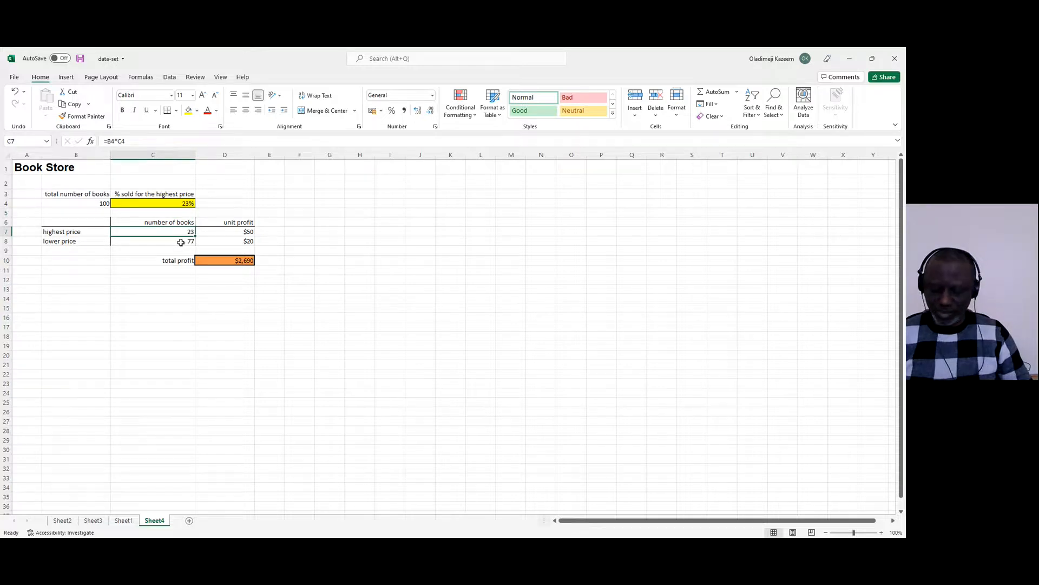
{"action": "type", "text": "20"}
{"action": "key", "text": "Return"}
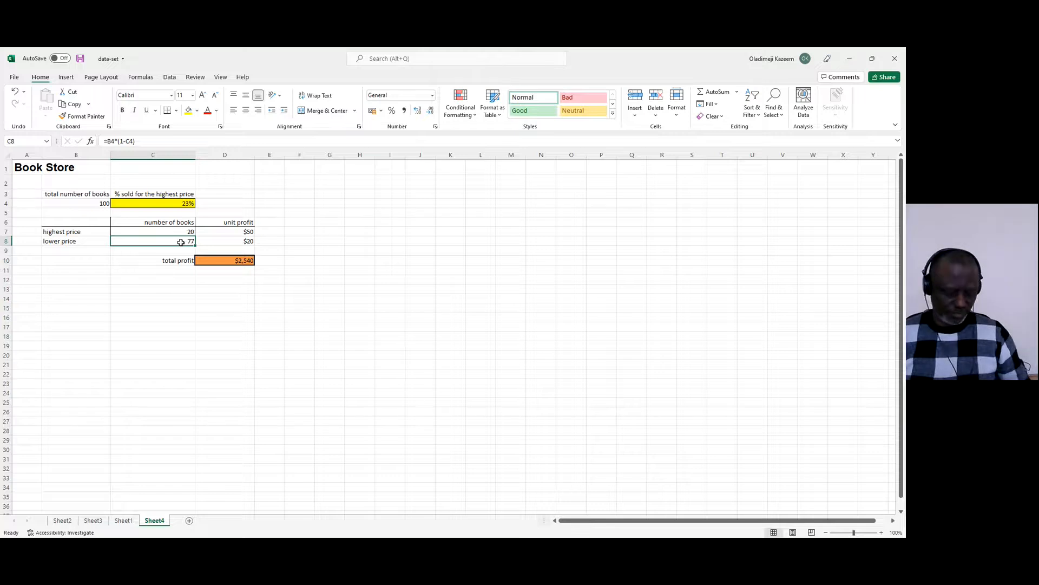
{"action": "key", "text": "ctrl+z"}
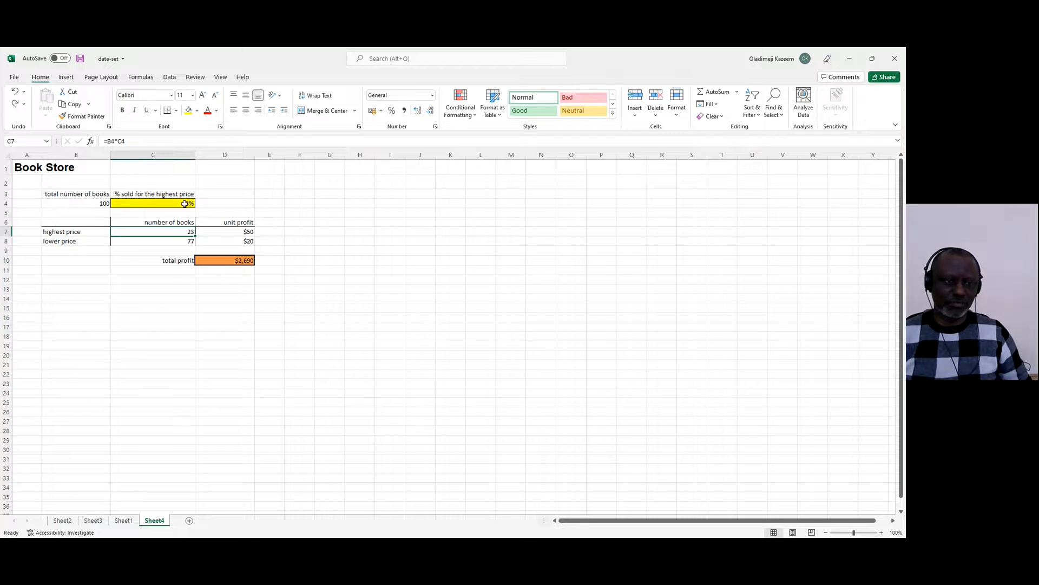
{"action": "left_click", "coordinate": [361, 281]}
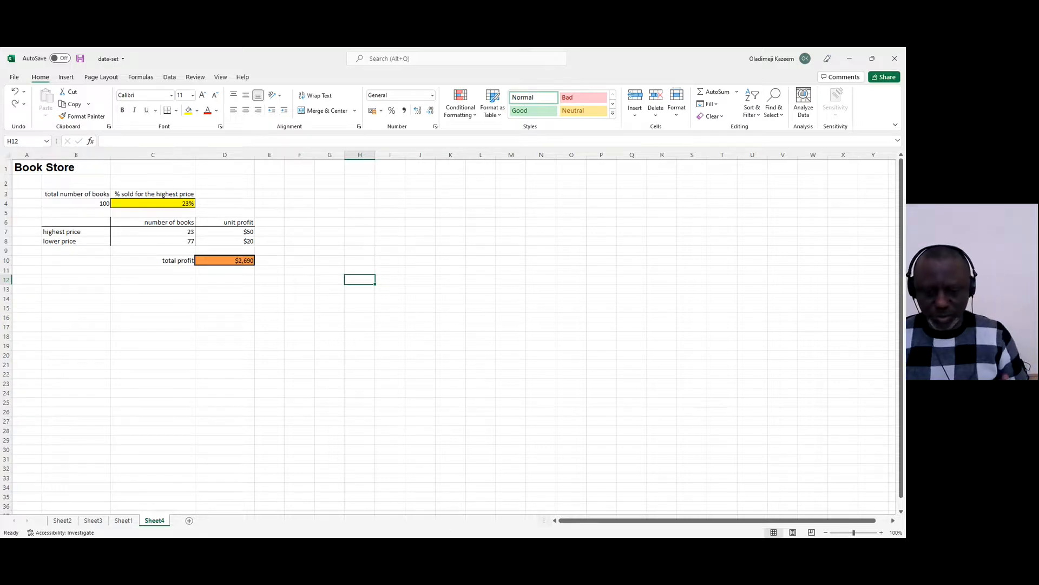
{"action": "key", "text": "alt+Tab"}
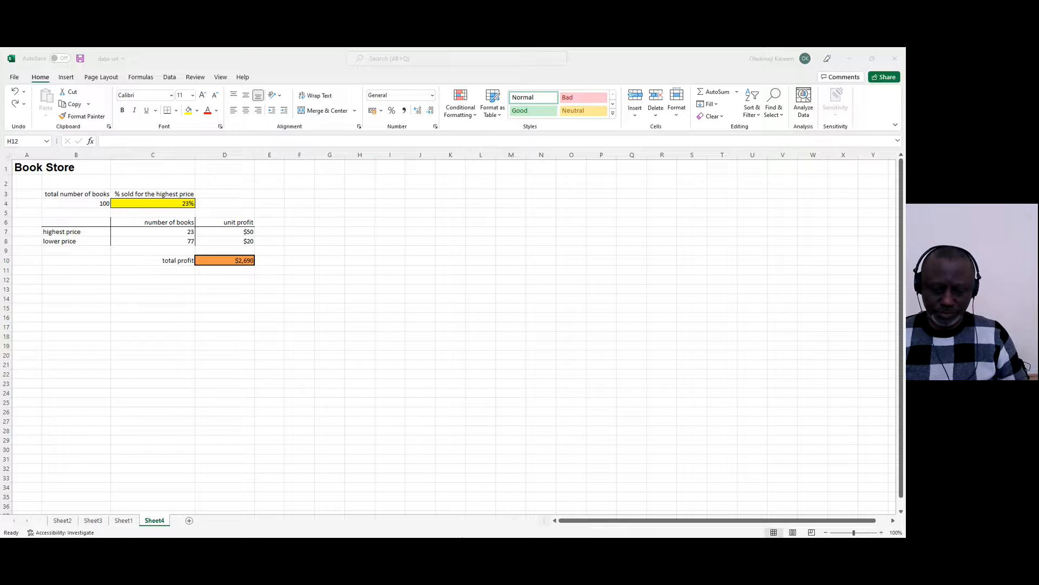
{"action": "left_click", "coordinate": [460, 548]}
- Undo the change to the percentage in C4 and restore the Book Store data as originally pasted
{"action": "left_click", "coordinate": [189, 240]}
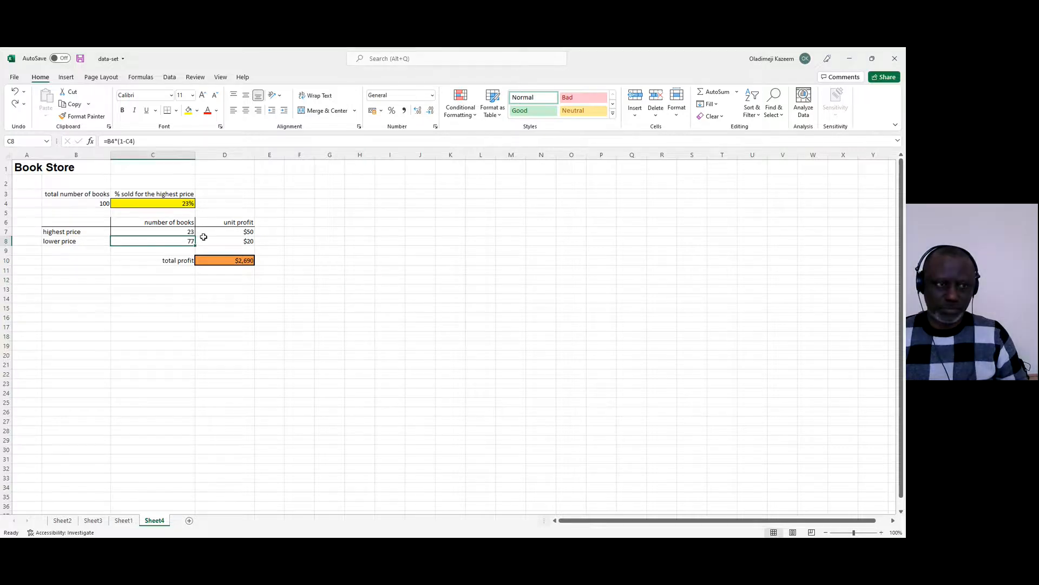
{"action": "left_click", "coordinate": [184, 231]}
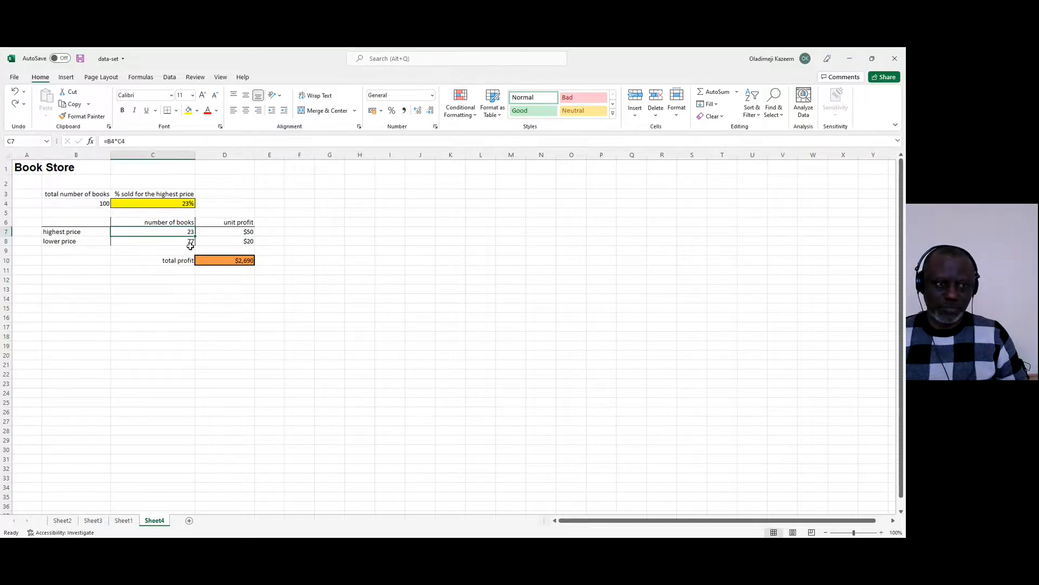
{"action": "left_click", "coordinate": [493, 274]}
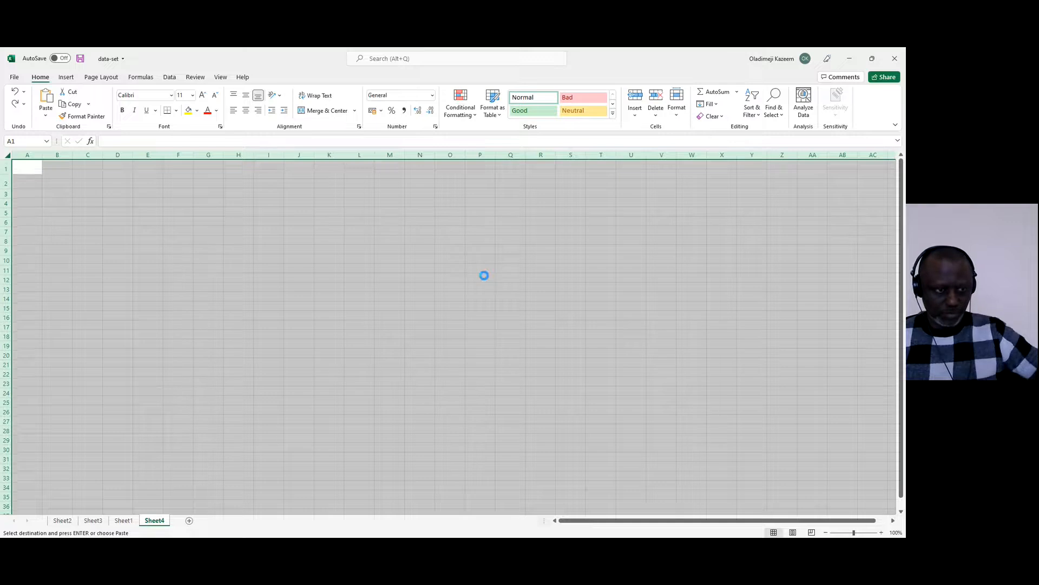
{"action": "left_click", "coordinate": [355, 271]}
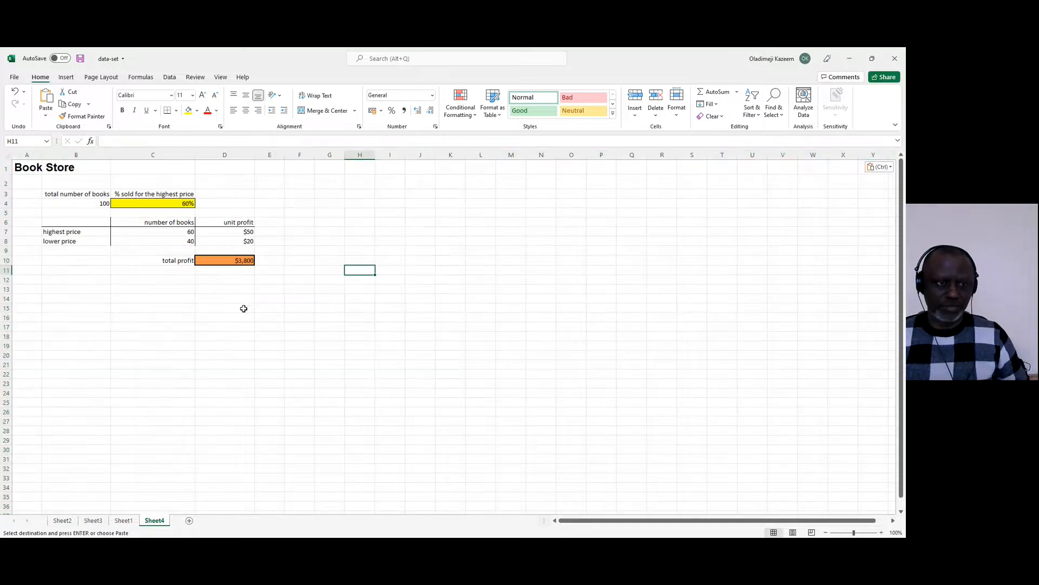
- Examine the Book Store inputs: total books, percentage sold at the highest price, the book count formula and both unit profits
{"action": "left_click", "coordinate": [94, 204]}
{"action": "left_click", "coordinate": [157, 205]}
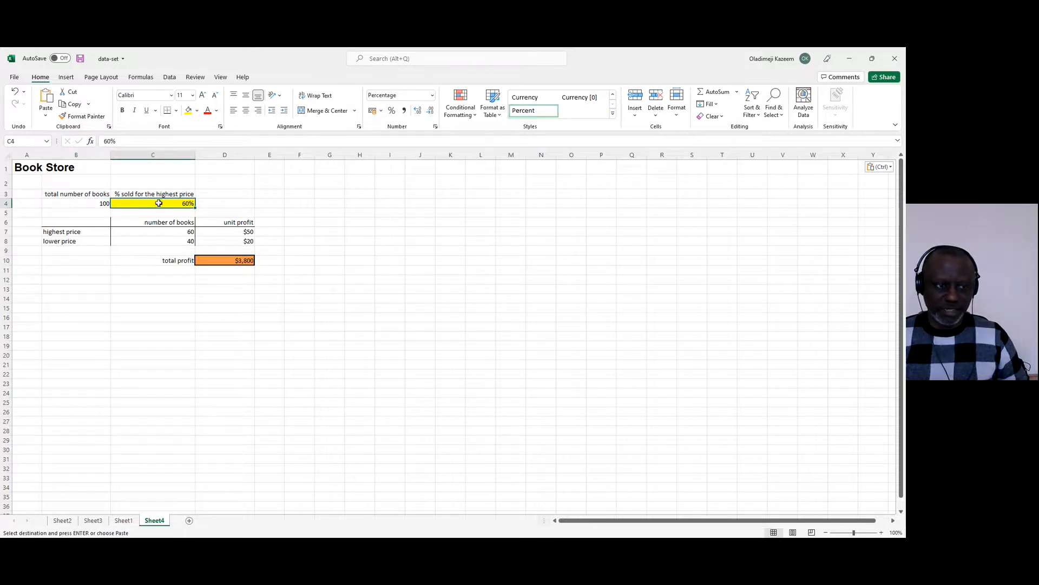
{"action": "left_click", "coordinate": [172, 231]}
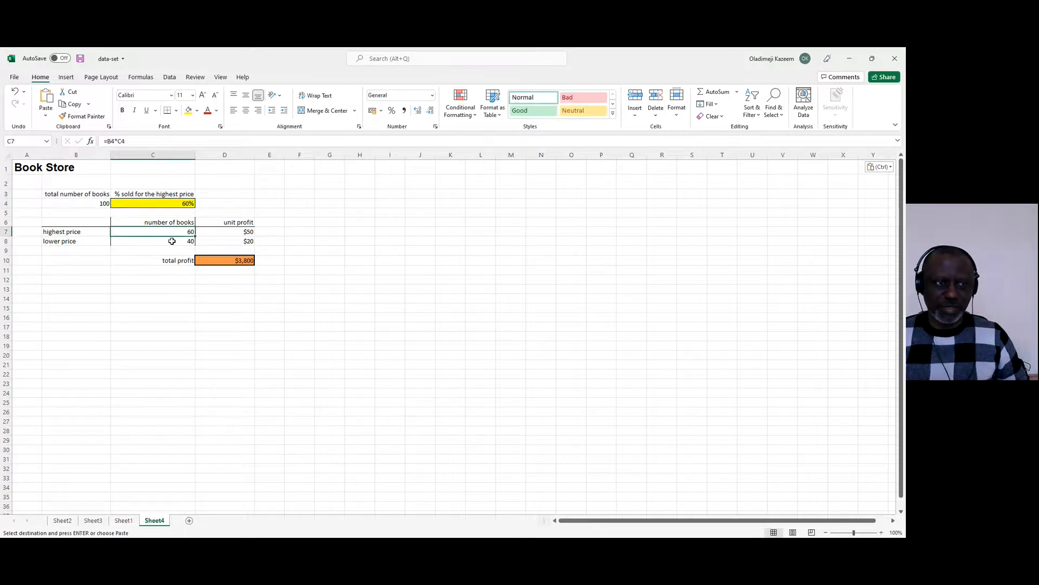
{"action": "left_click", "coordinate": [235, 231]}
{"action": "left_click", "coordinate": [234, 241]}
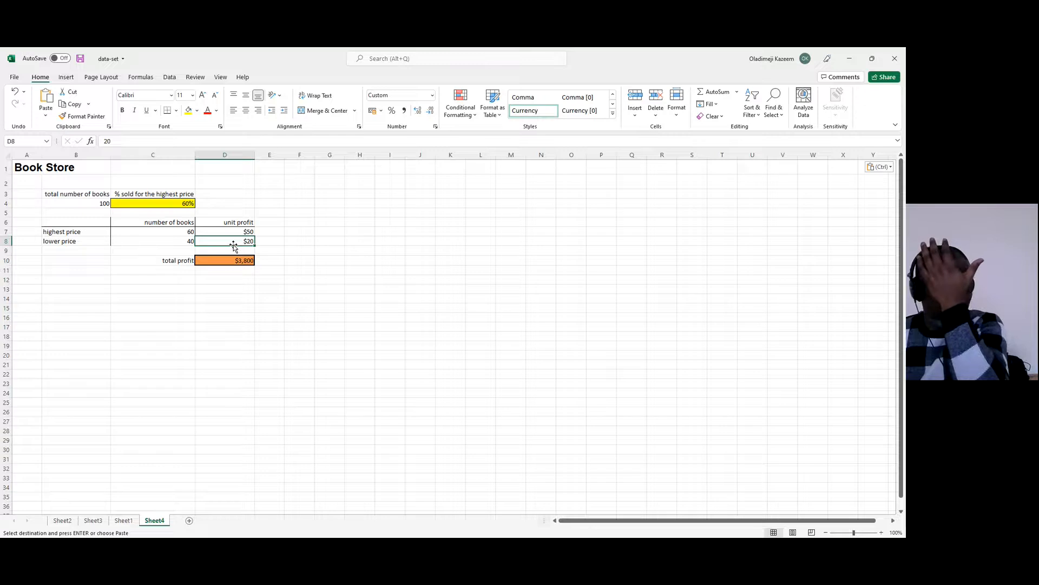
{"action": "left_click", "coordinate": [236, 231]}
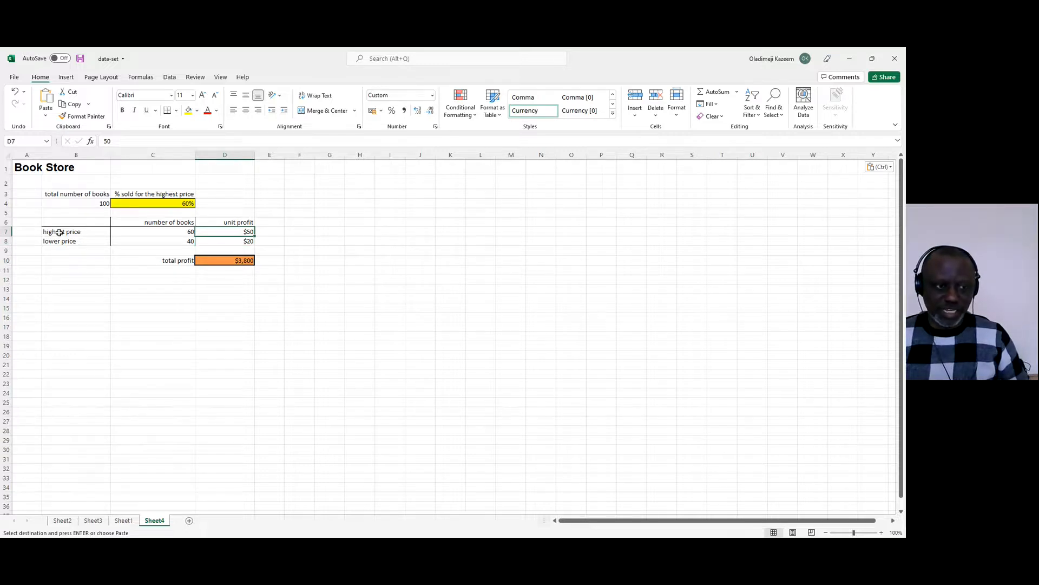
{"action": "left_click", "coordinate": [185, 233]}
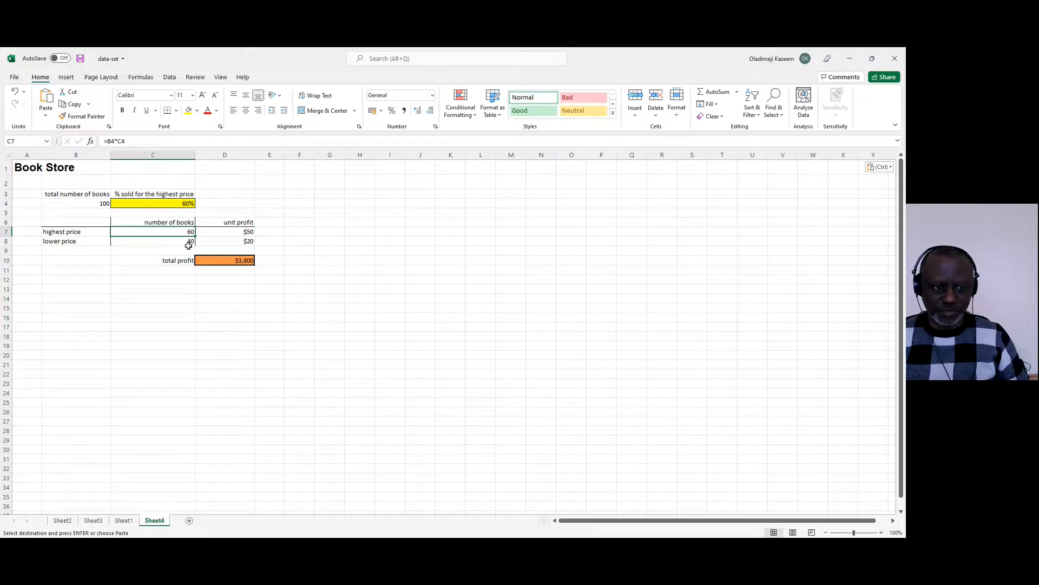
{"action": "left_click", "coordinate": [227, 241]}
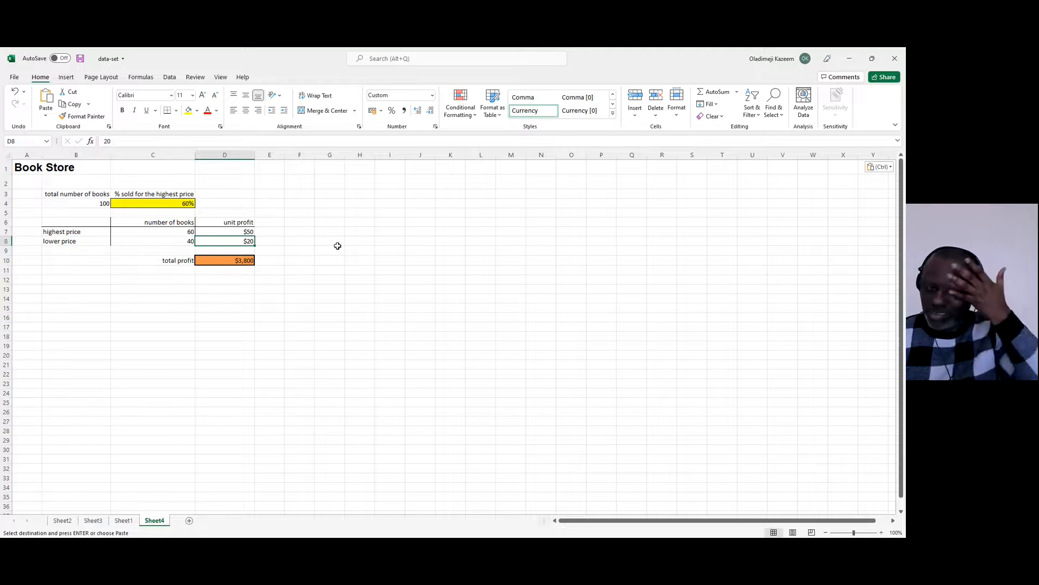
- Examine the total profit formula in D10 of the Book Store model
{"action": "left_click", "coordinate": [247, 262]}
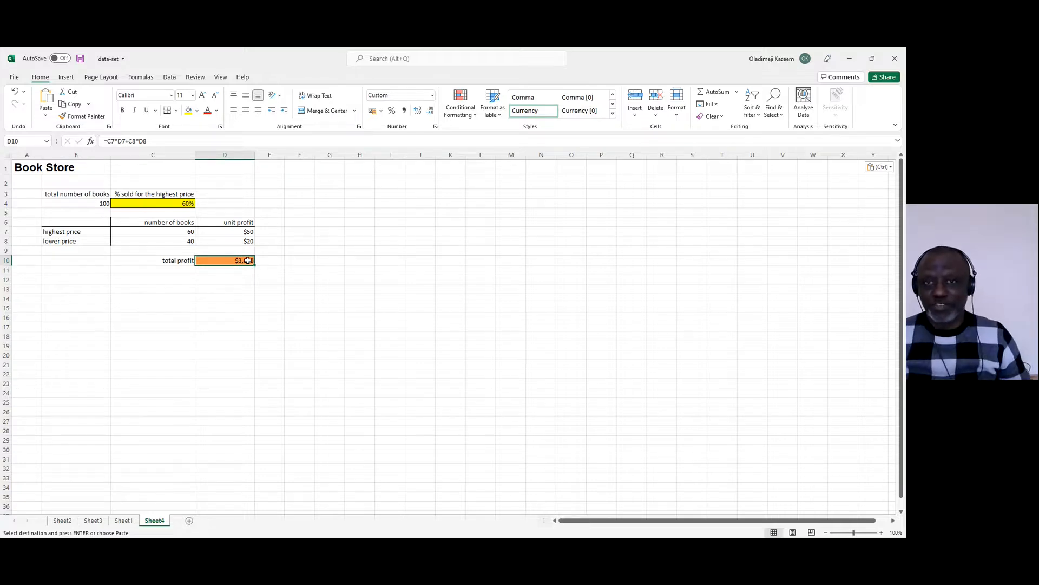
{"action": "left_click", "coordinate": [278, 254]}
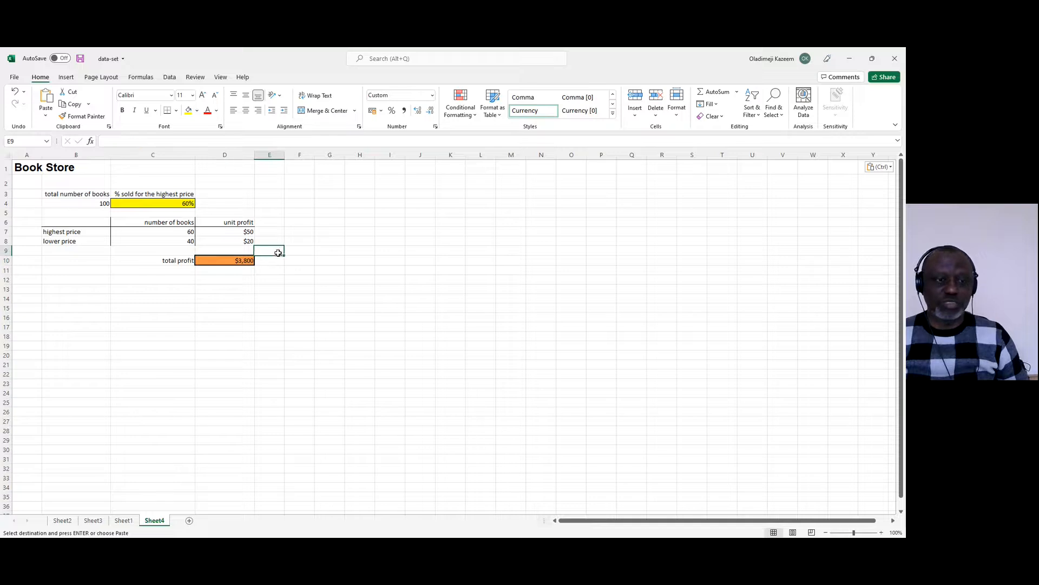
{"action": "key", "text": "alt+Tab"}
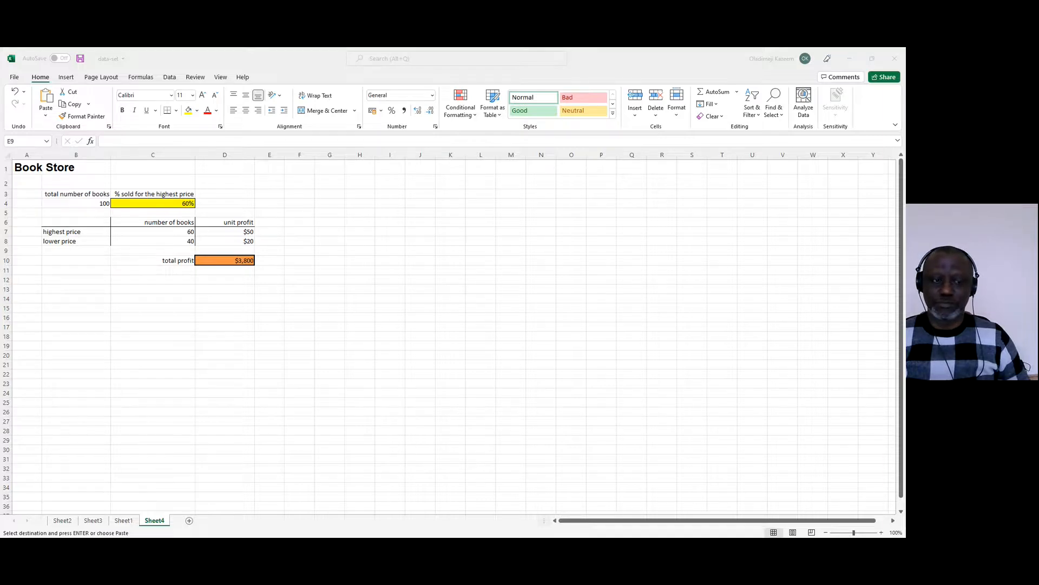
{"action": "key", "text": "alt+Tab"}
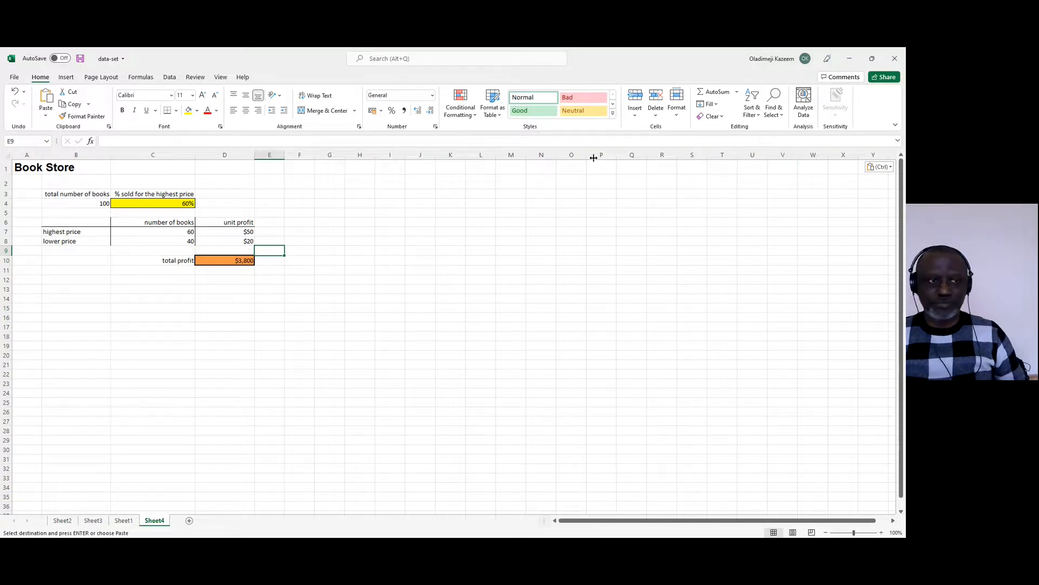
- Open the Scenario Manager for the Book Store sheet
{"action": "left_click", "coordinate": [177, 78]}
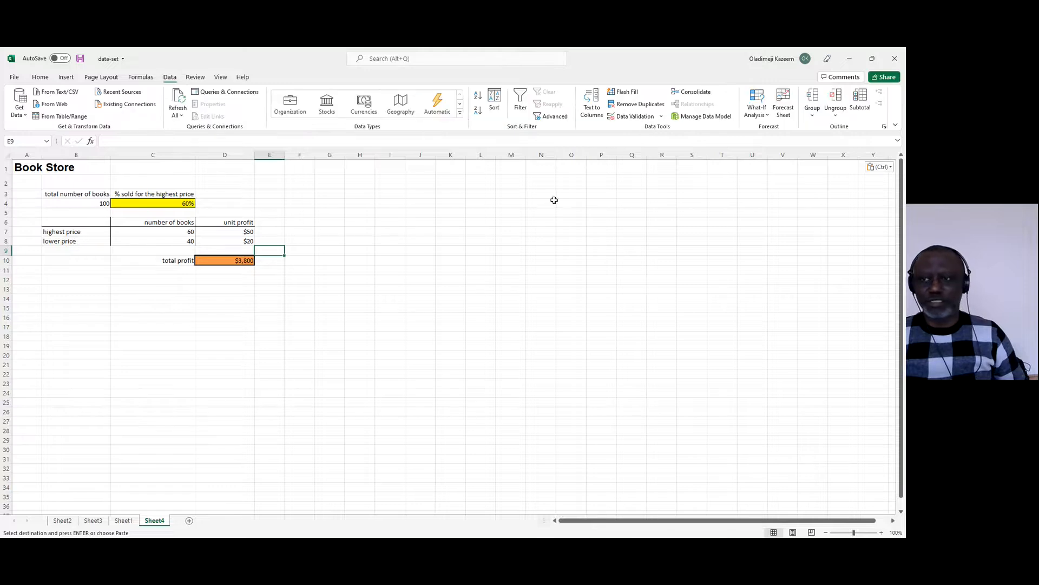
{"action": "left_click", "coordinate": [761, 110]}
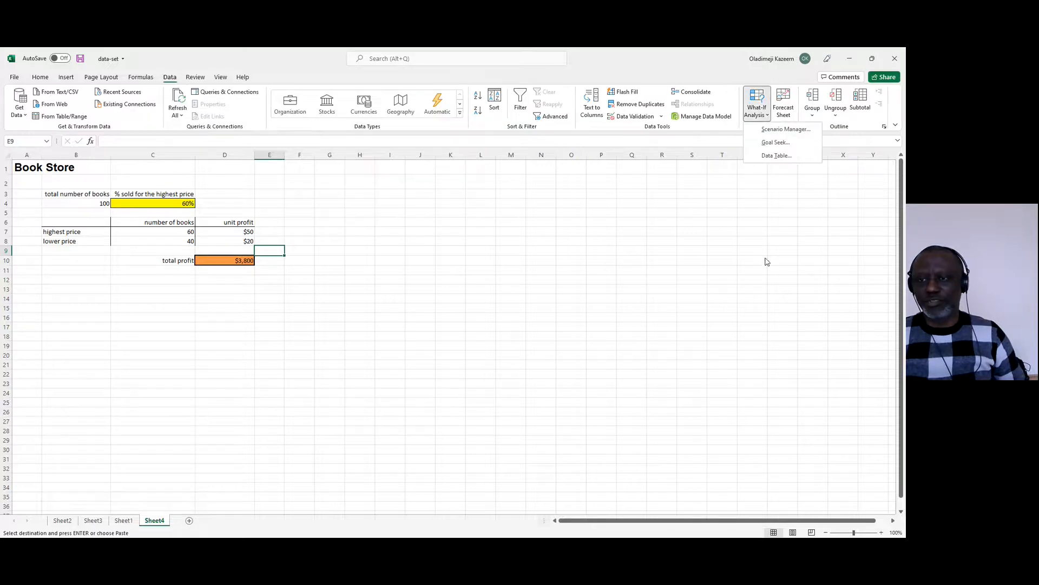
{"action": "left_click", "coordinate": [788, 129]}
{"action": "left_click", "coordinate": [487, 546]}
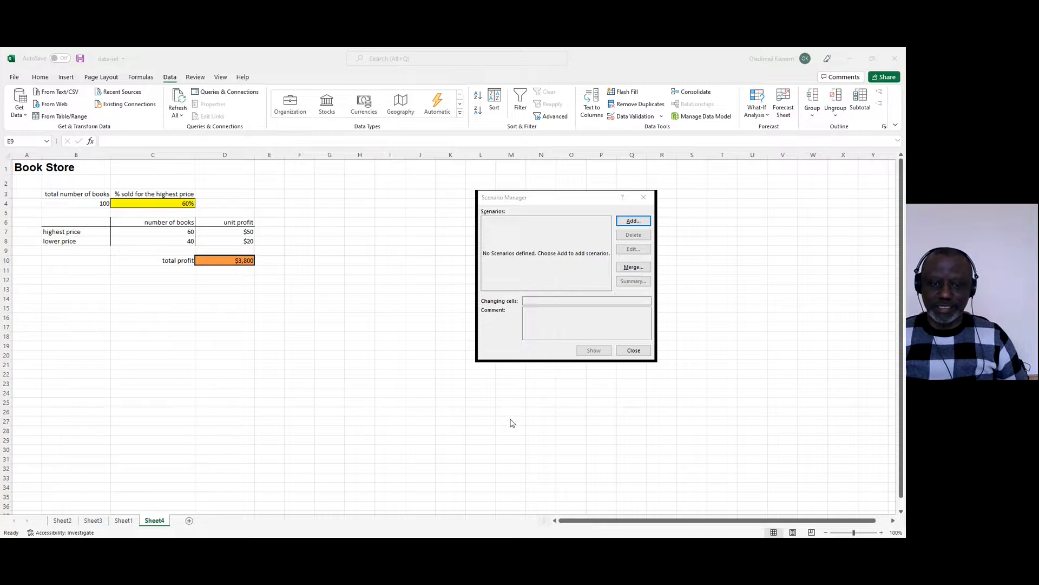
{"action": "left_click", "coordinate": [510, 546]}
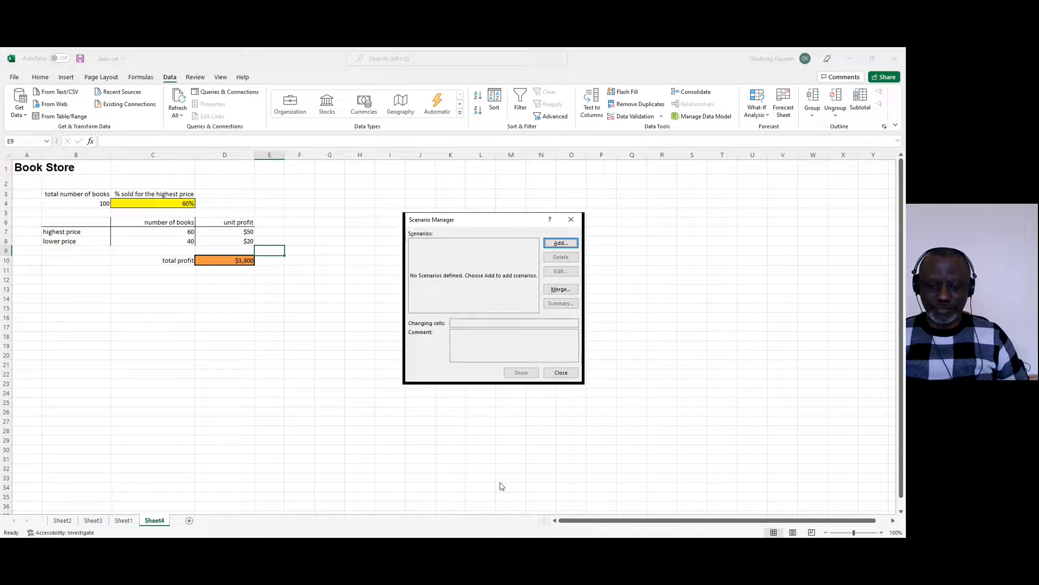
{"action": "left_click", "coordinate": [479, 546]}
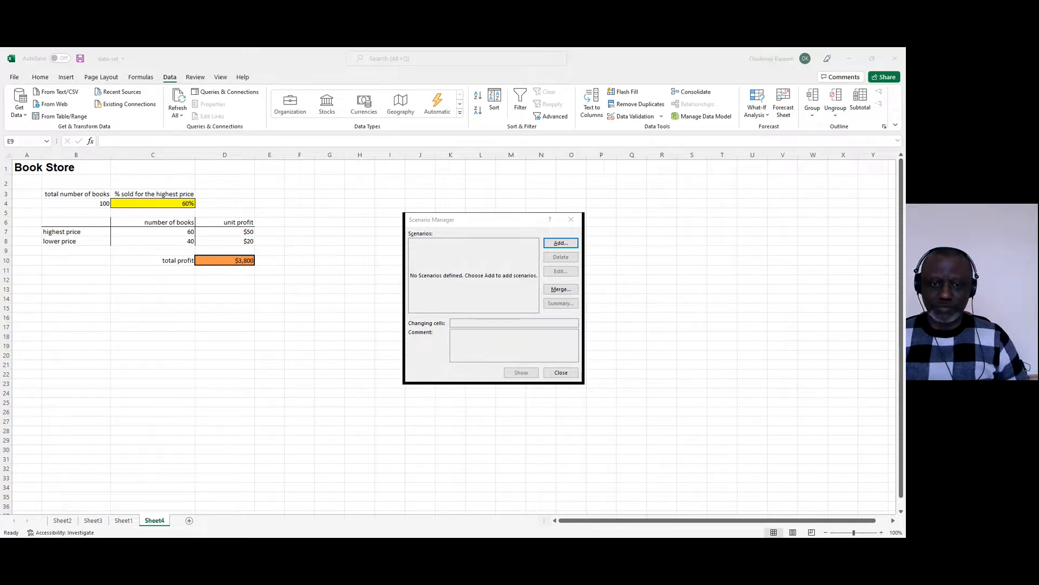
- Add a scenario named "60% highest" with C4 as the changing cell and a value of 60%
{"action": "left_click", "coordinate": [561, 243]}
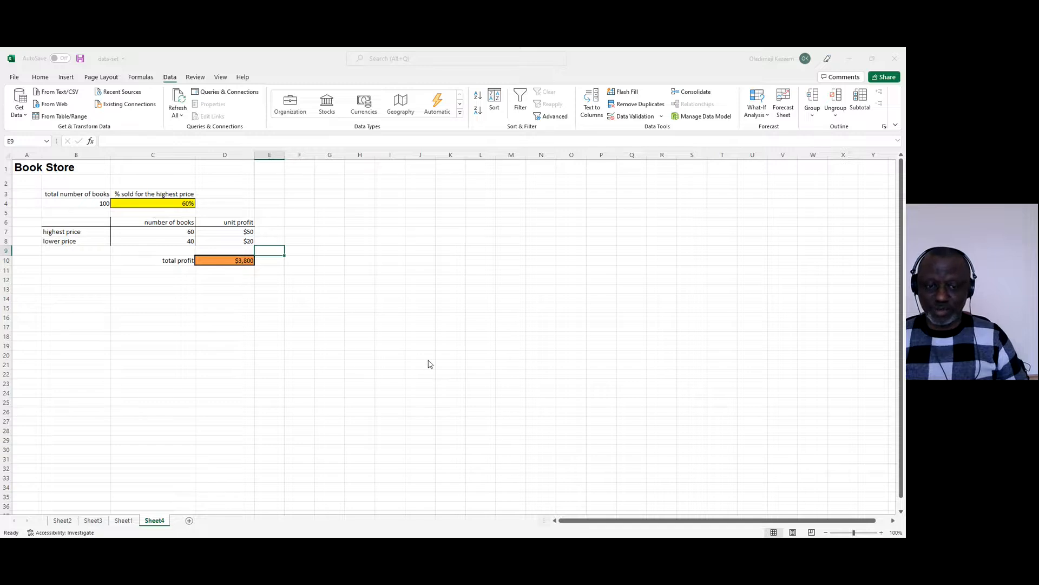
{"action": "left_click", "coordinate": [440, 273]}
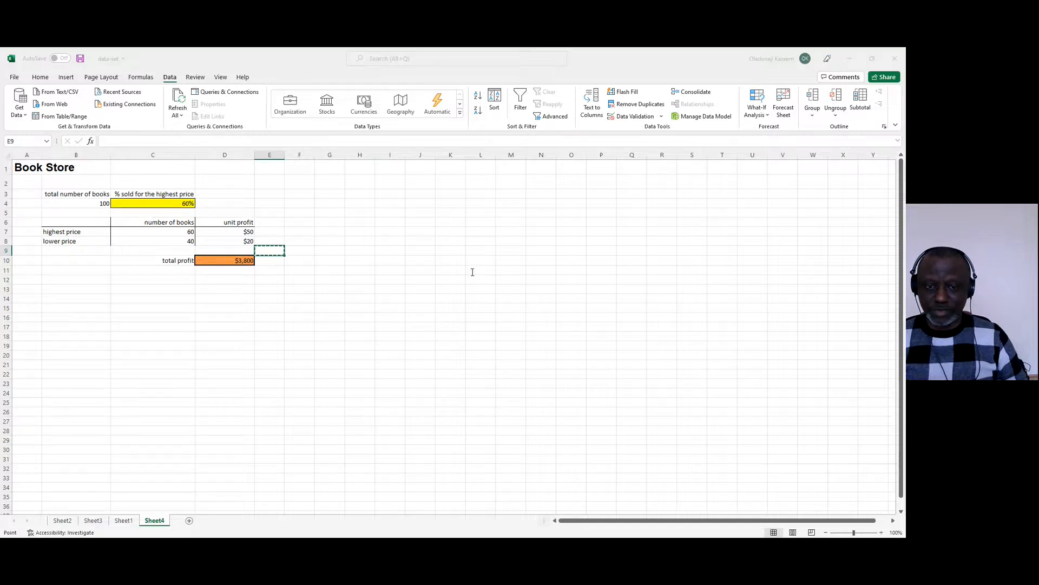
{"action": "key", "text": "BackSpace"}
{"action": "left_click", "coordinate": [180, 203]}
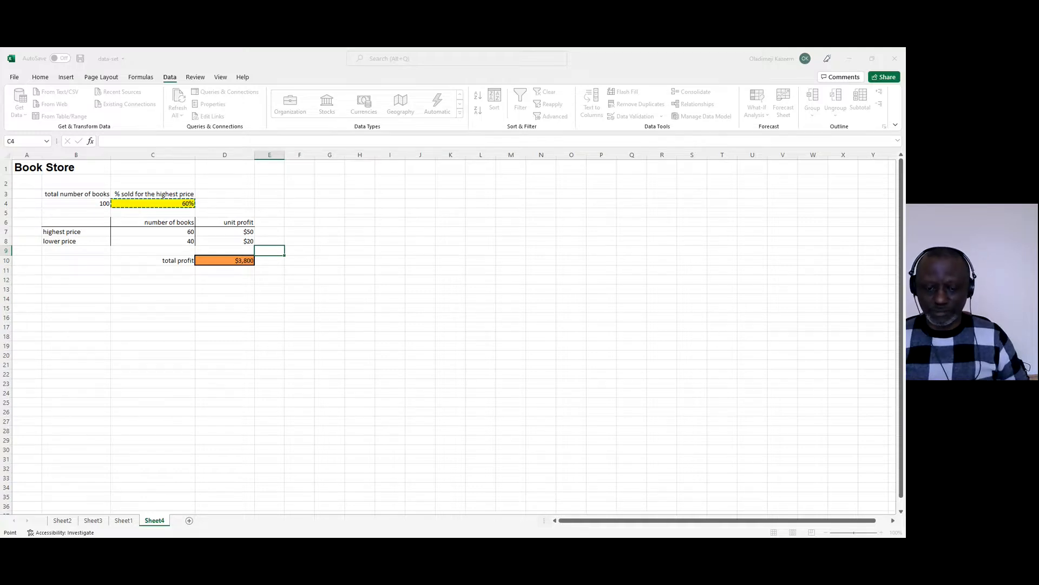
{"action": "left_click", "coordinate": [476, 537]}
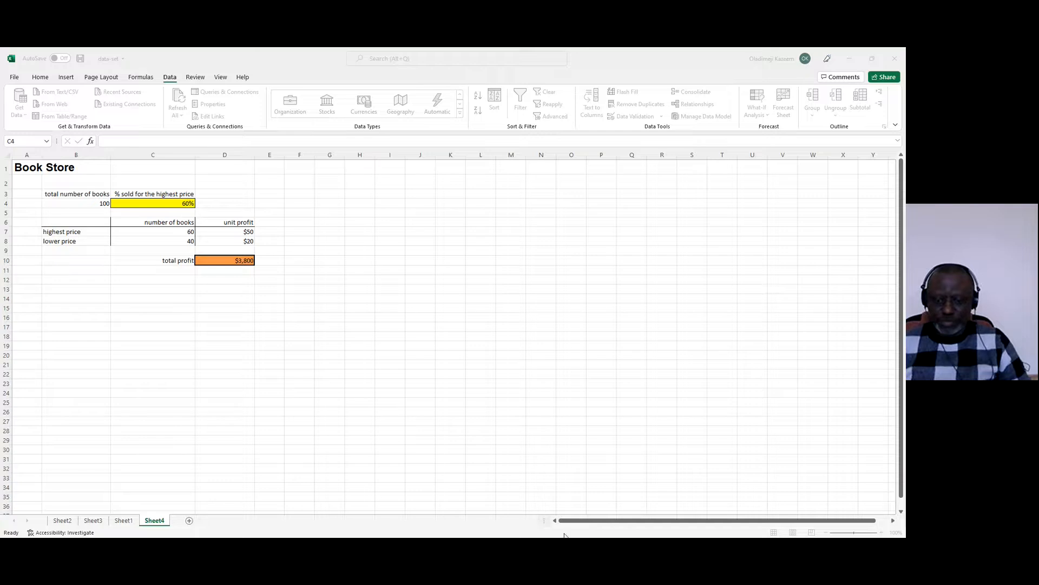
{"action": "left_click", "coordinate": [488, 358]}
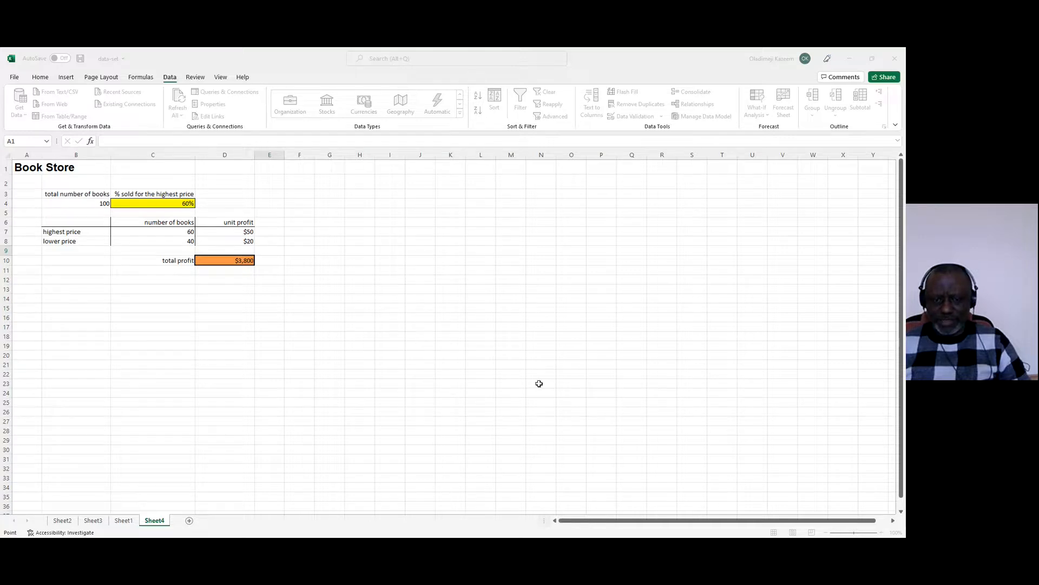
{"action": "left_click", "coordinate": [525, 368]}
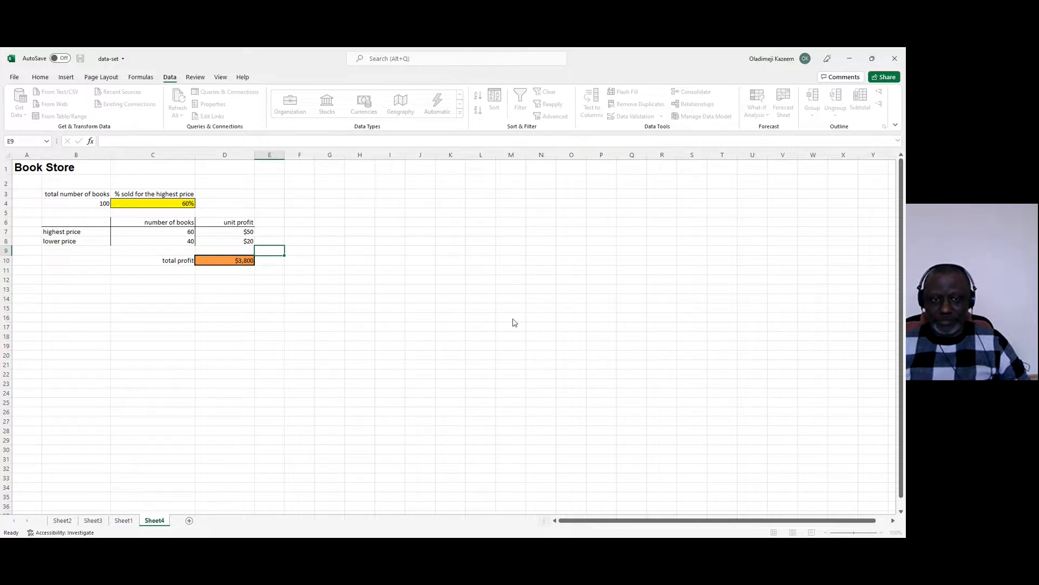
- Add scenarios "70% highest" and "80% highest" that set changing cell C4 to 70% and 80%
{"action": "left_click", "coordinate": [544, 245]}
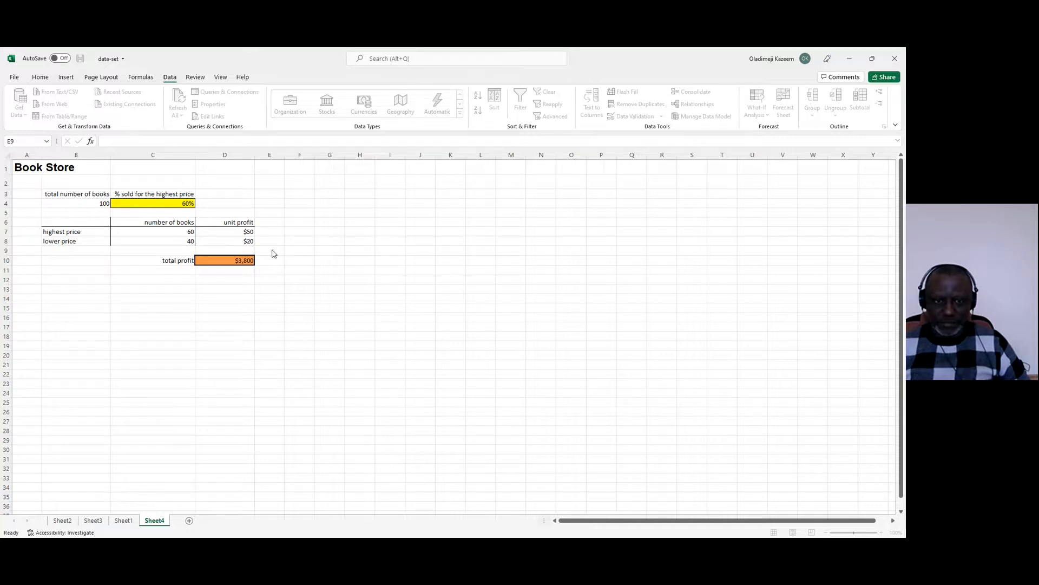
{"action": "left_click", "coordinate": [500, 271]}
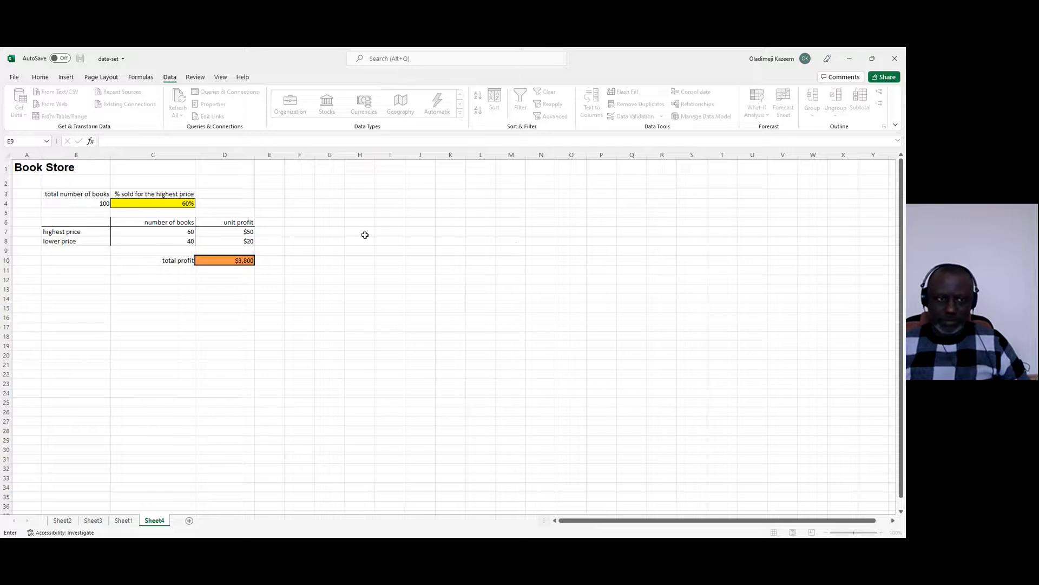
{"action": "left_click", "coordinate": [172, 202]}
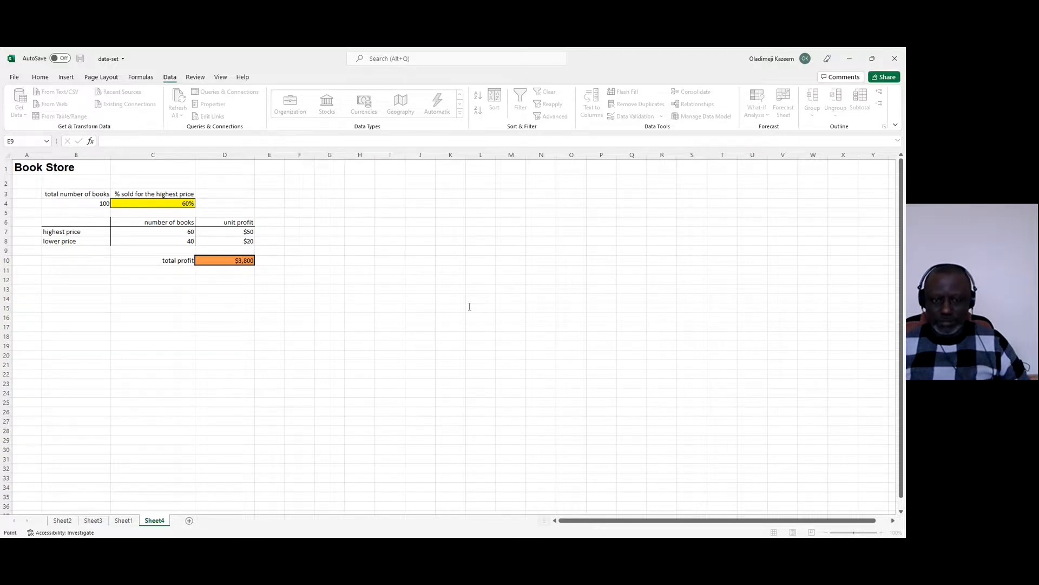
{"action": "left_click", "coordinate": [526, 364]}
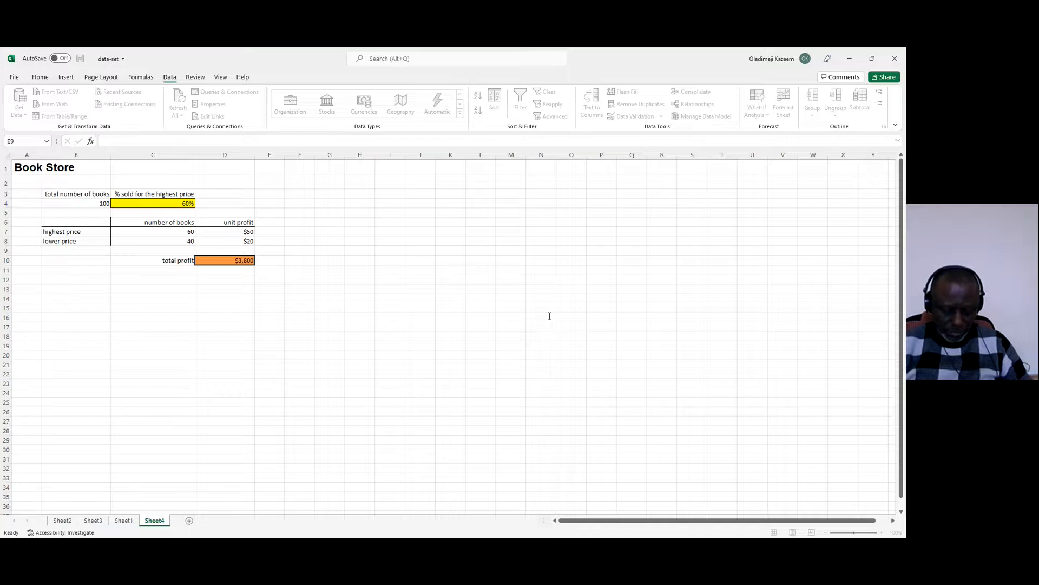
{"action": "left_click", "coordinate": [526, 269]}
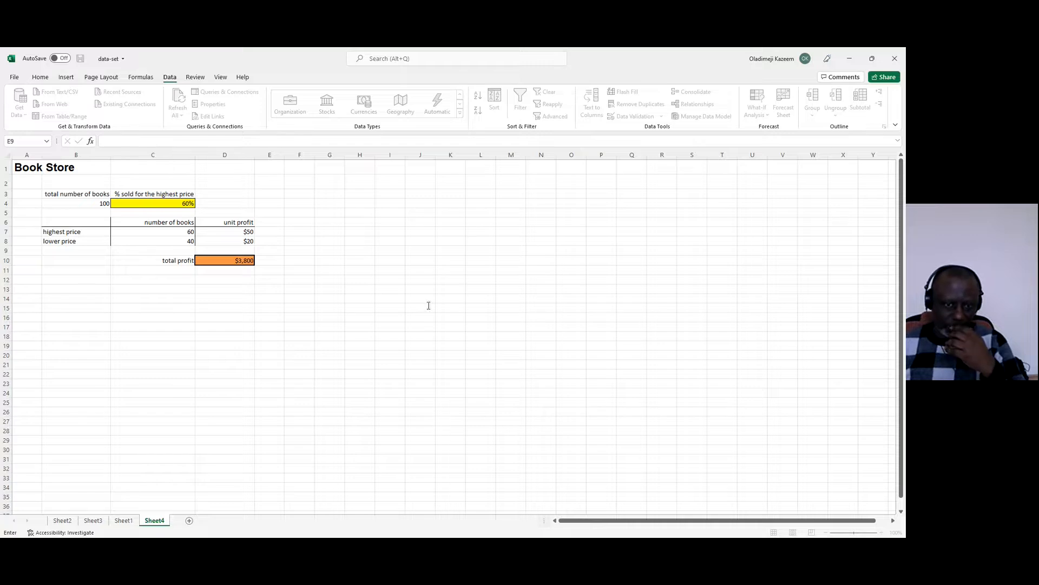
{"action": "left_click", "coordinate": [174, 203]}
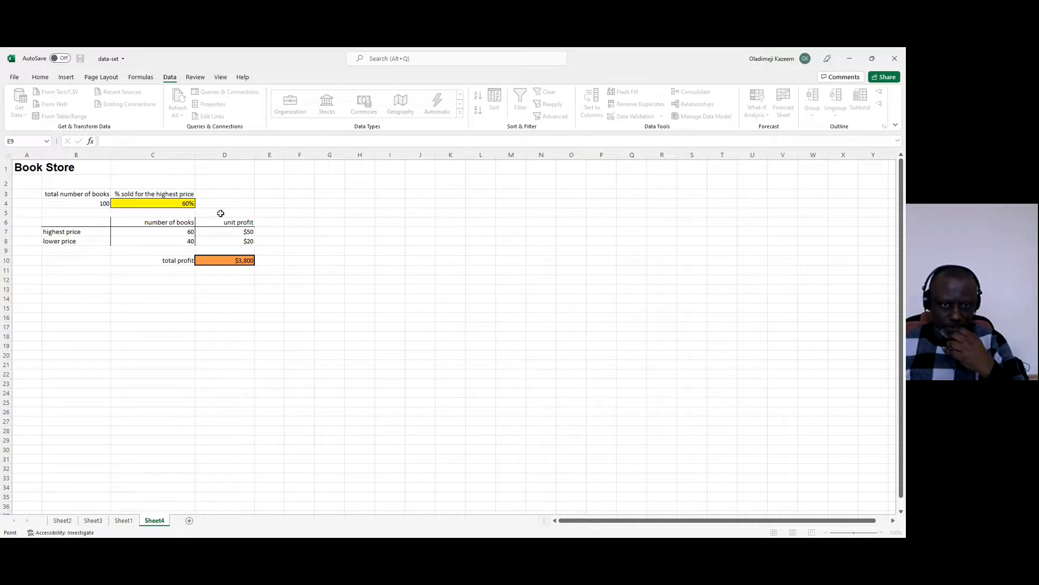
{"action": "left_click", "coordinate": [496, 304]}
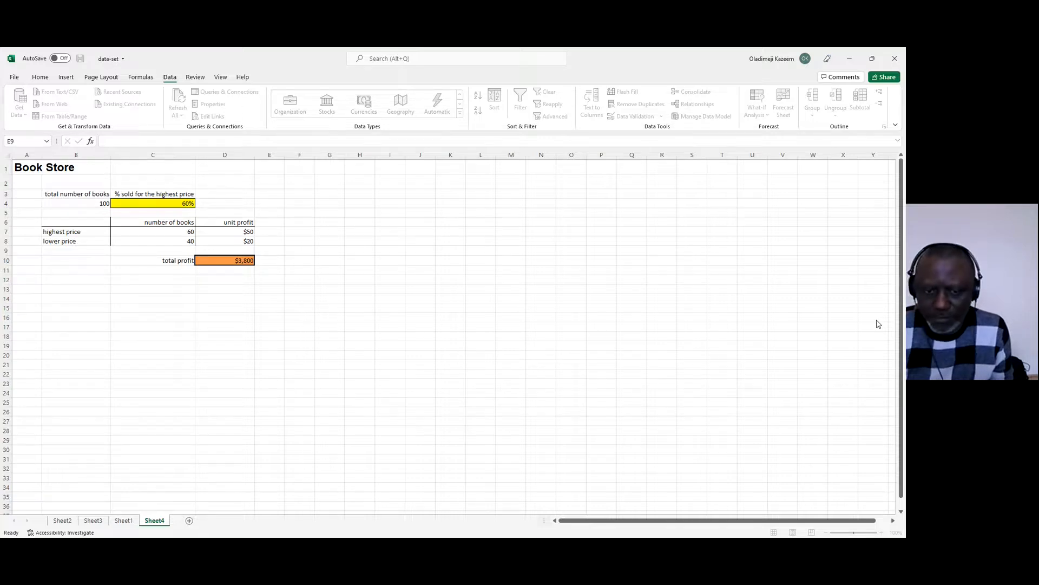
- Add scenarios "90% highest" and "100% highest" that set changing cell C4 to 90% and 100%
{"action": "left_click", "coordinate": [541, 272]}
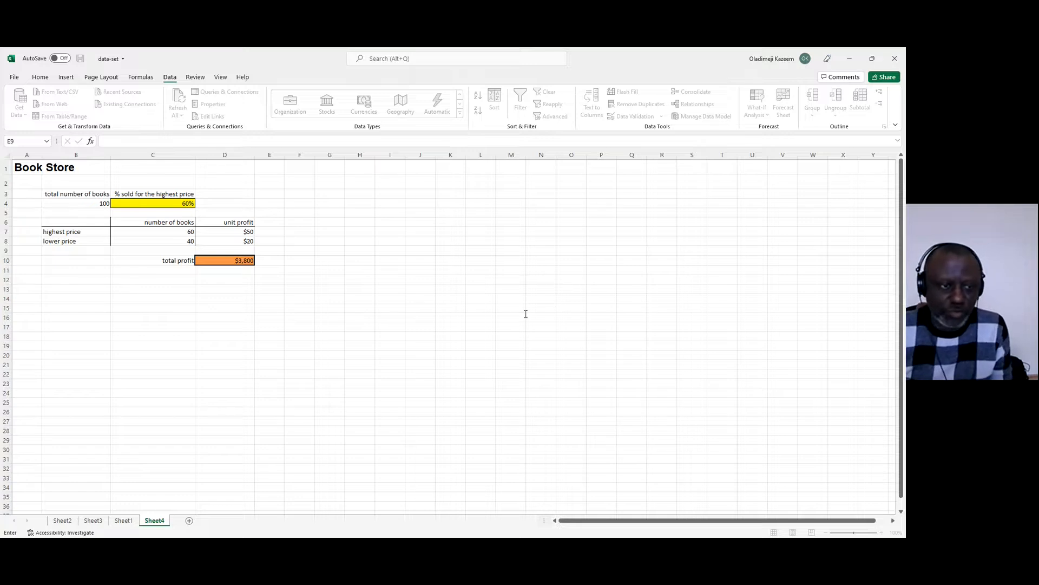
{"action": "left_click", "coordinate": [178, 203]}
{"action": "left_click", "coordinate": [527, 365]}
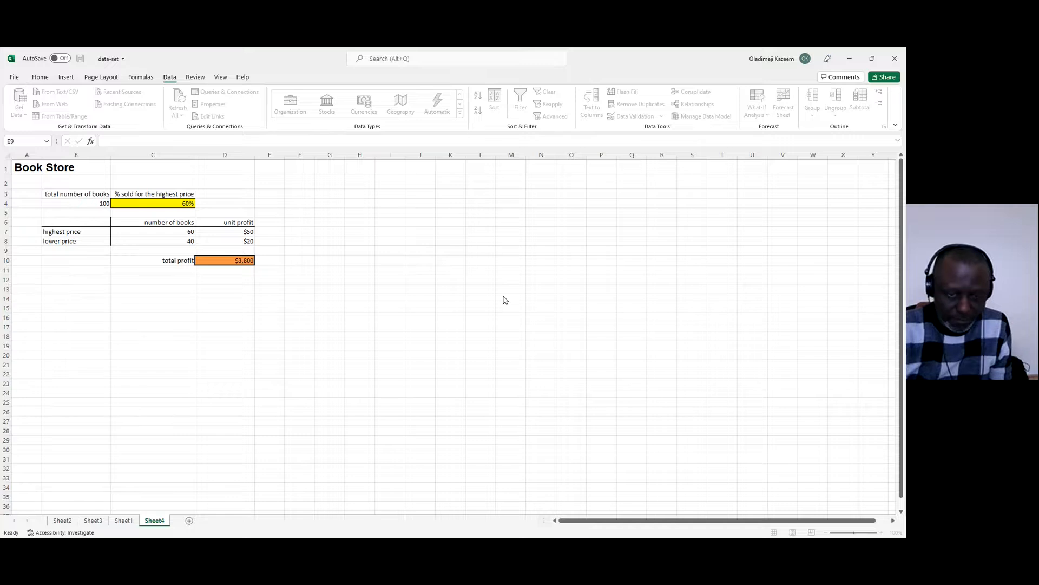
{"action": "left_click", "coordinate": [492, 271]}
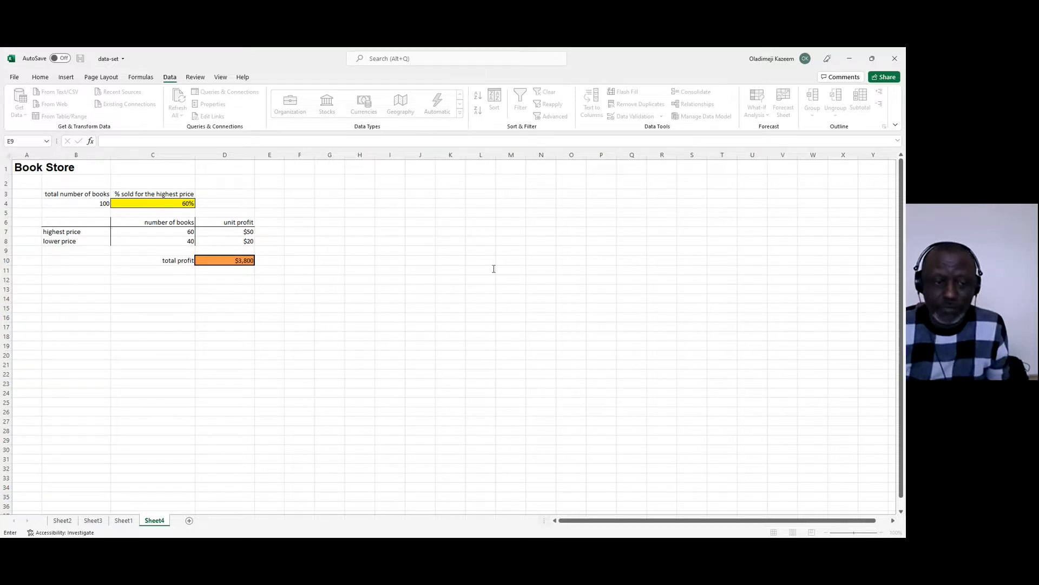
{"action": "left_click", "coordinate": [181, 203]}
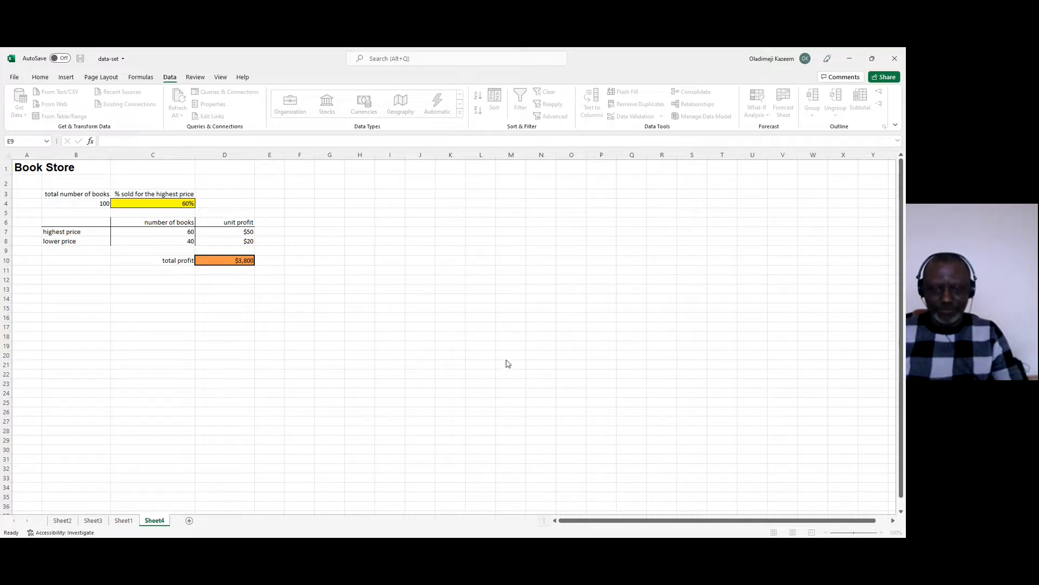
{"action": "left_click", "coordinate": [538, 303]}
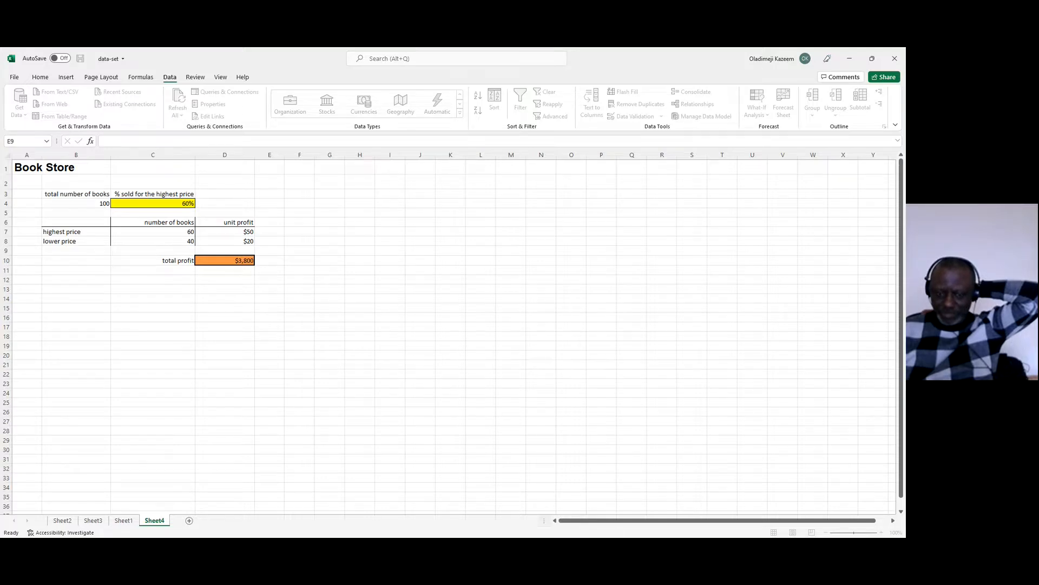
- Create a scenario summary report with total profit in D10 as the result cell
{"action": "left_click", "coordinate": [448, 315]}
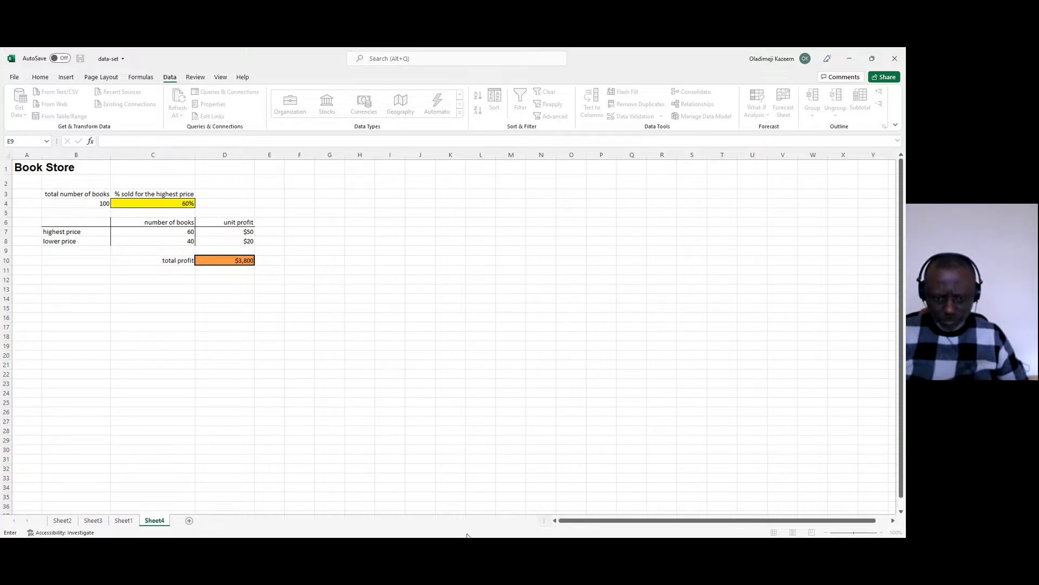
{"action": "key", "text": "Return"}
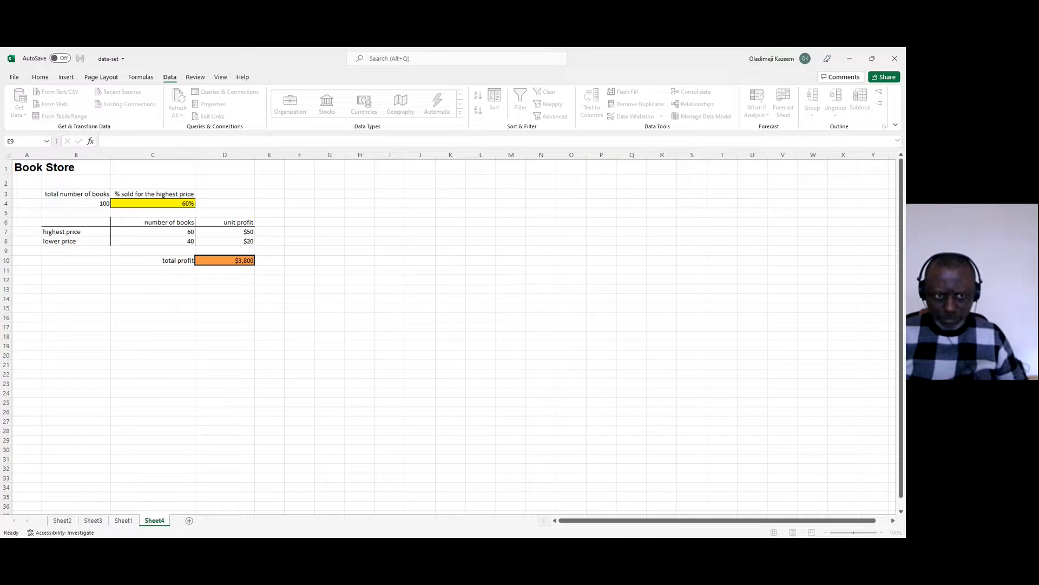
- Copy the entire Scenario Summary report and paste it into a new worksheet after Sheet4
{"action": "left_click", "coordinate": [472, 515]}
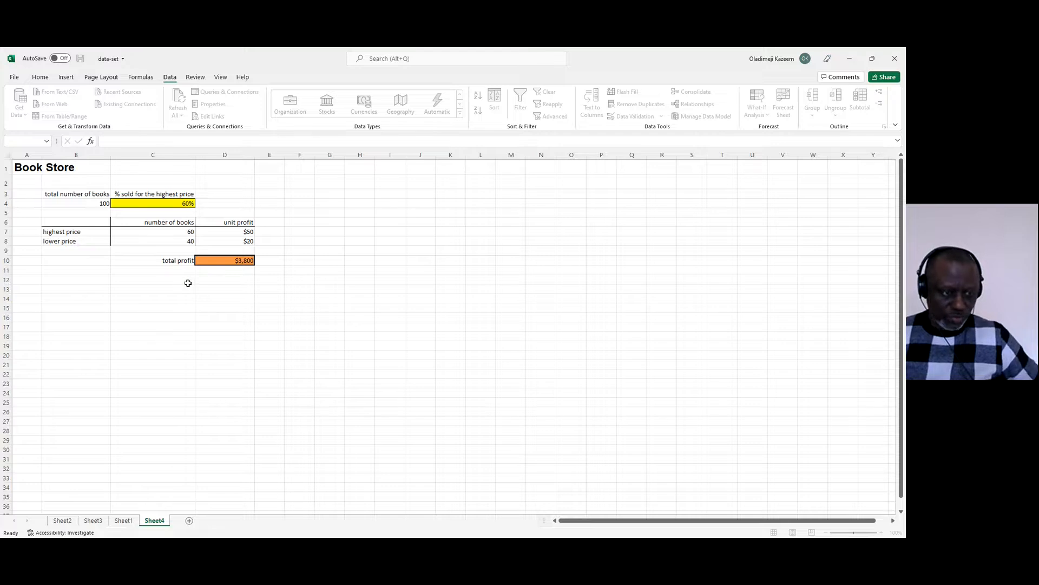
{"action": "key", "text": "ctrl+c"}
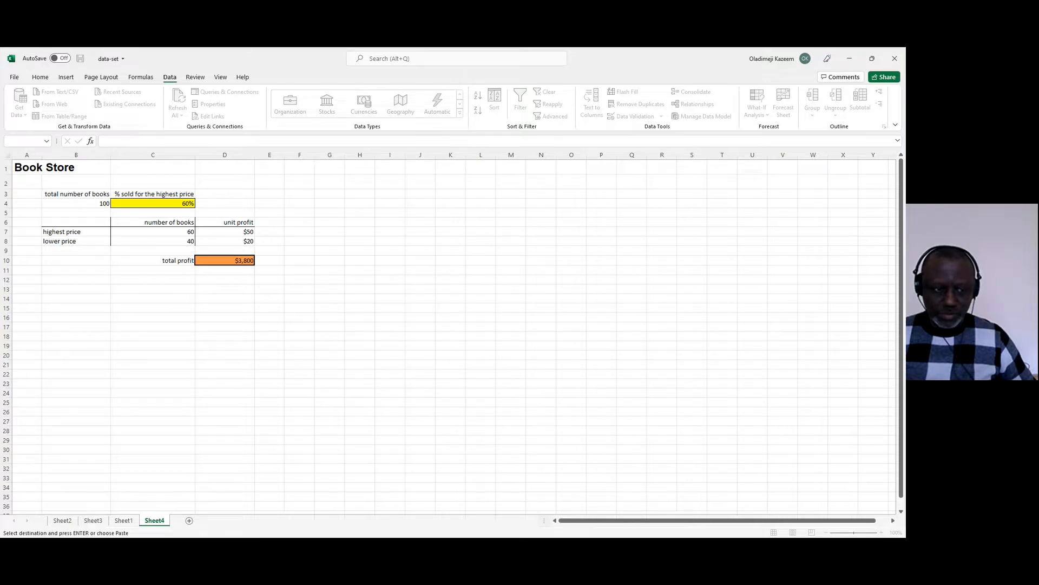
{"action": "left_click", "coordinate": [605, 508]}
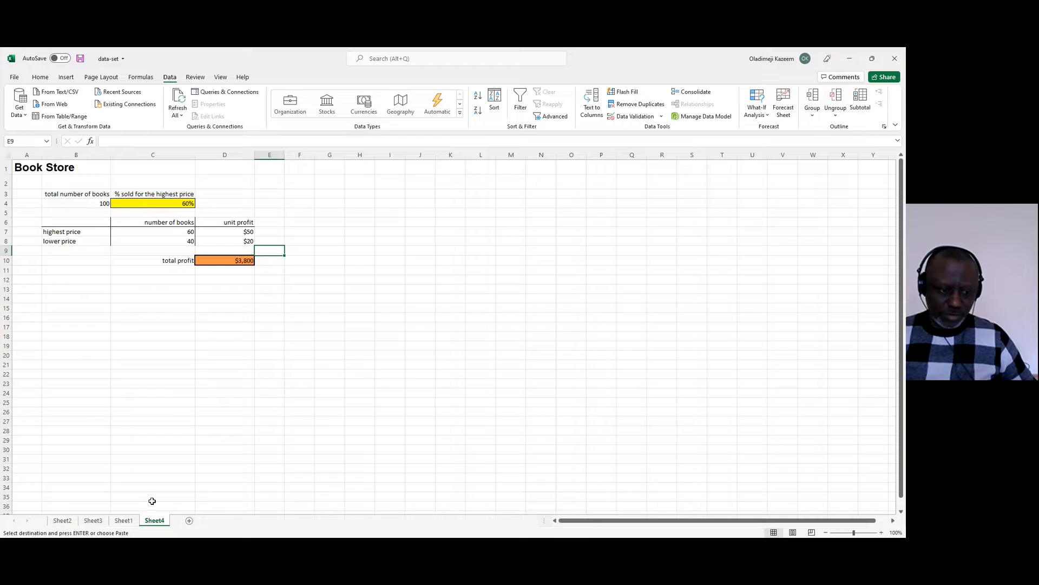
{"action": "left_click", "coordinate": [190, 521]}
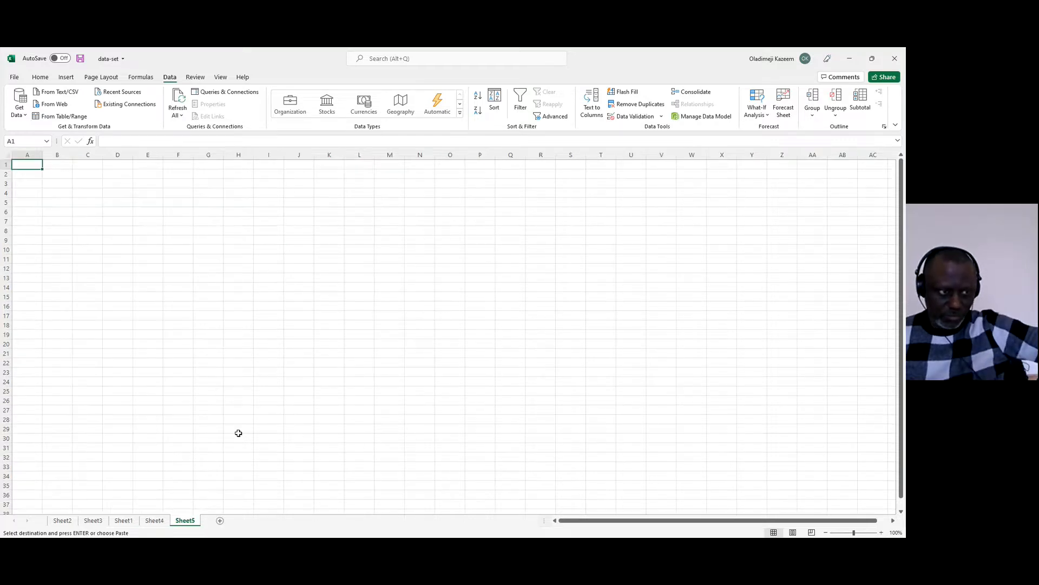
{"action": "key", "text": "ctrl+v"}
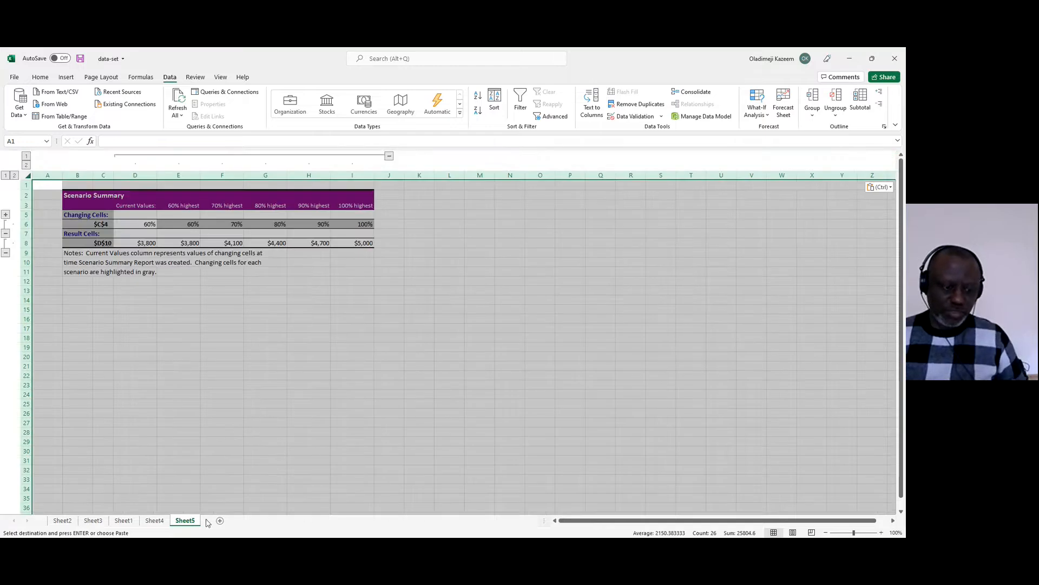
{"action": "left_click", "coordinate": [237, 433]}
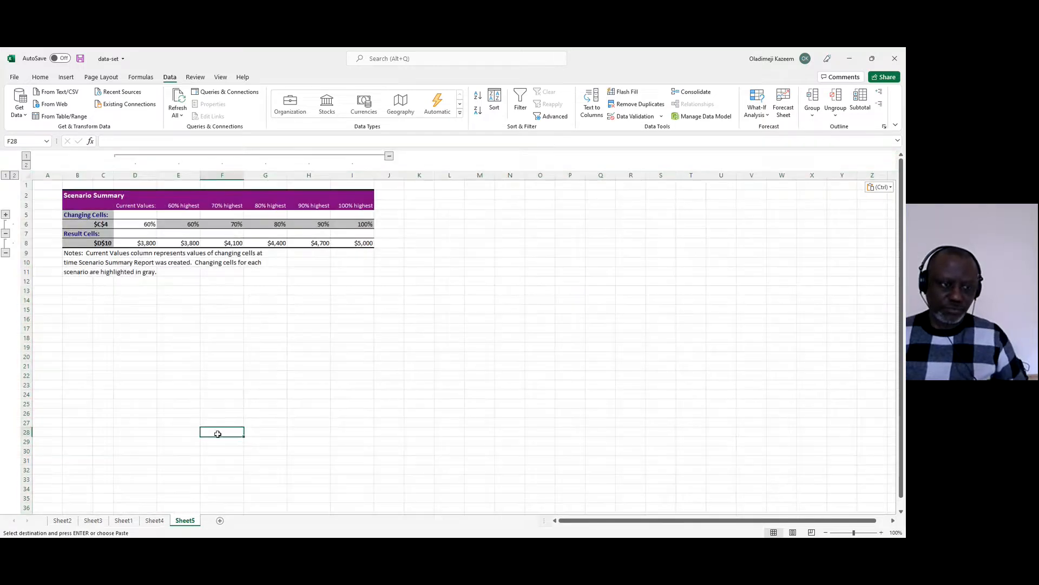
{"action": "left_click", "coordinate": [157, 520]}
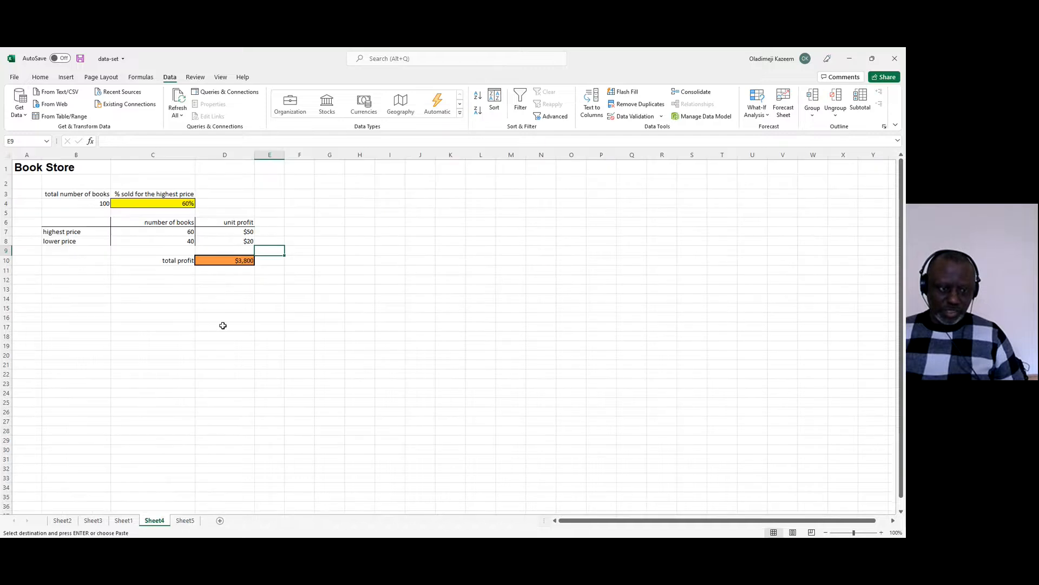
{"action": "left_click", "coordinate": [186, 522]}
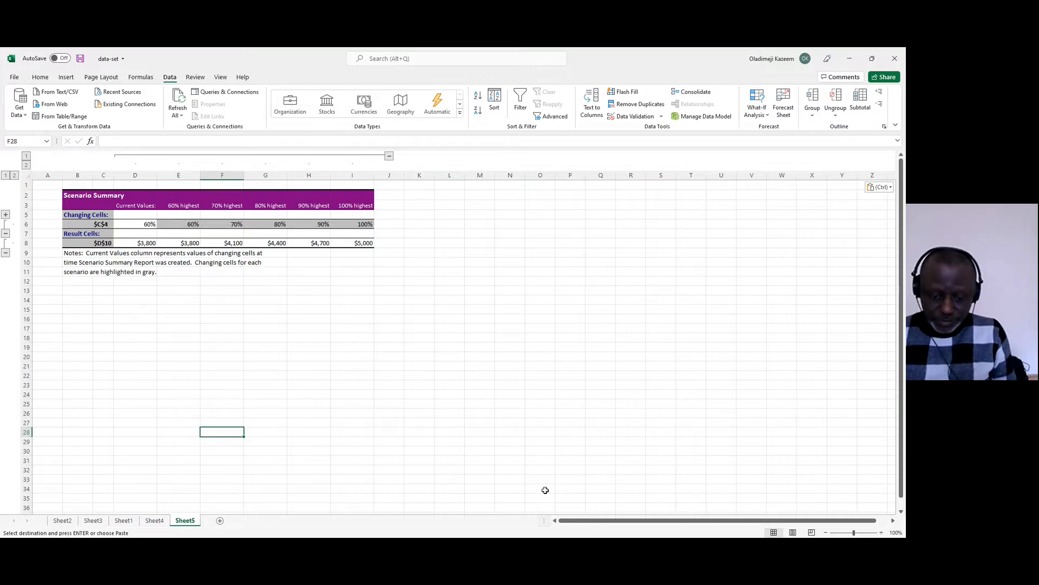
- Copy the Cycle Trader model from the solver workbook and paste it at A1 of a new worksheet after Sheet5
{"action": "left_click", "coordinate": [468, 548]}
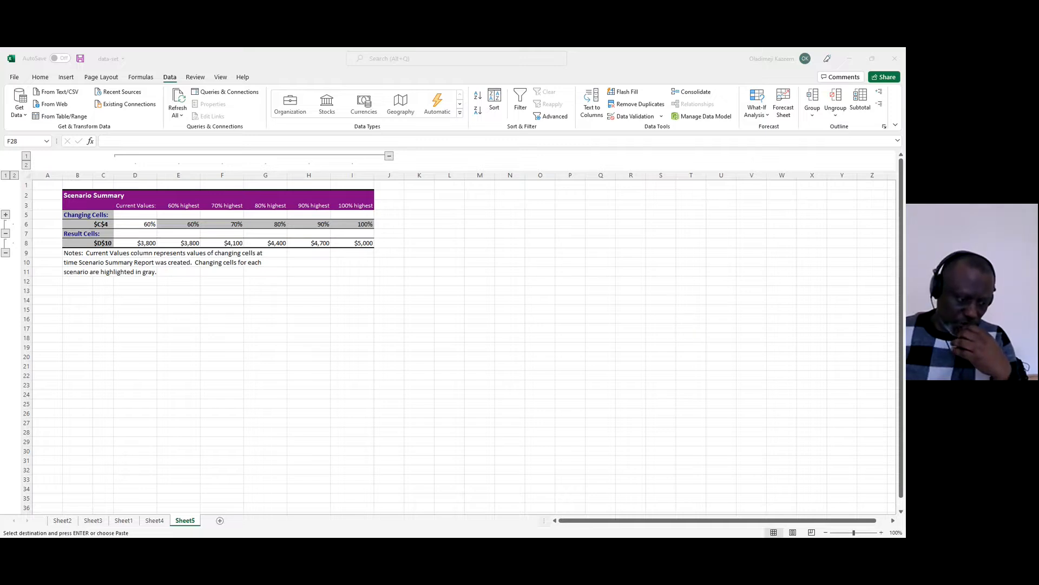
{"action": "left_click", "coordinate": [124, 468]}
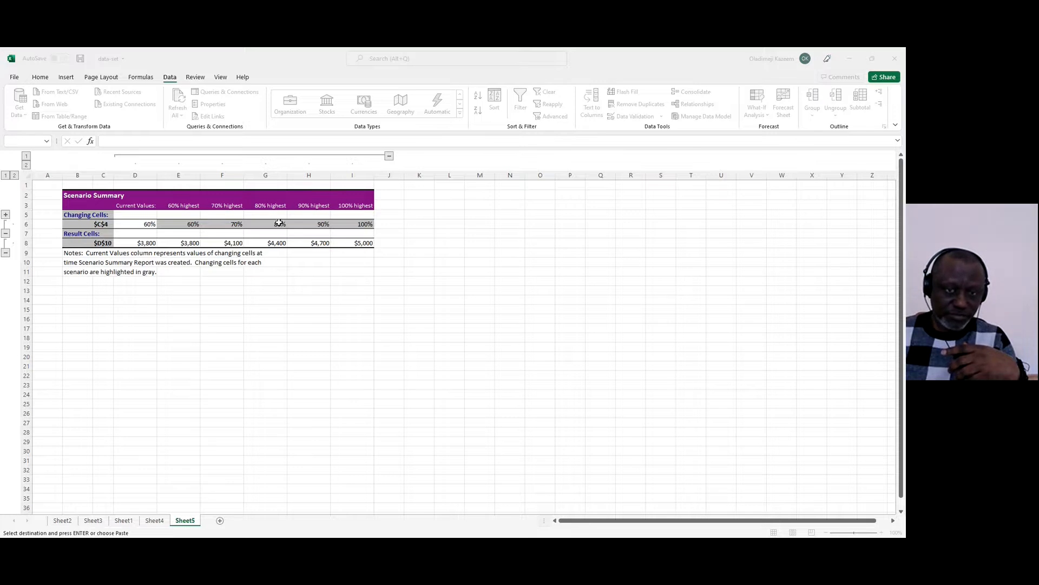
{"action": "key", "text": "Escape"}
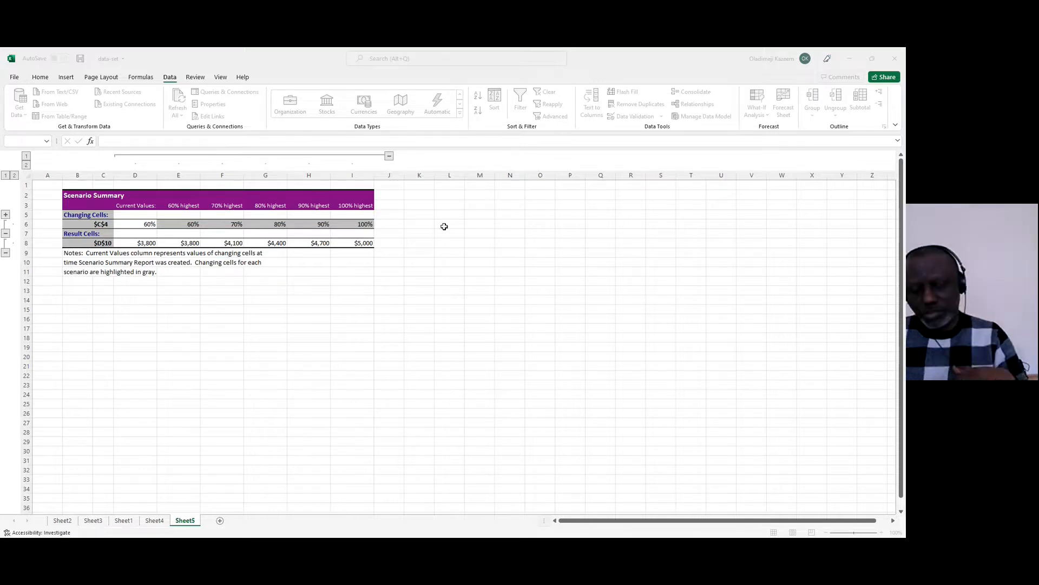
{"action": "key", "text": "ctrl+c"}
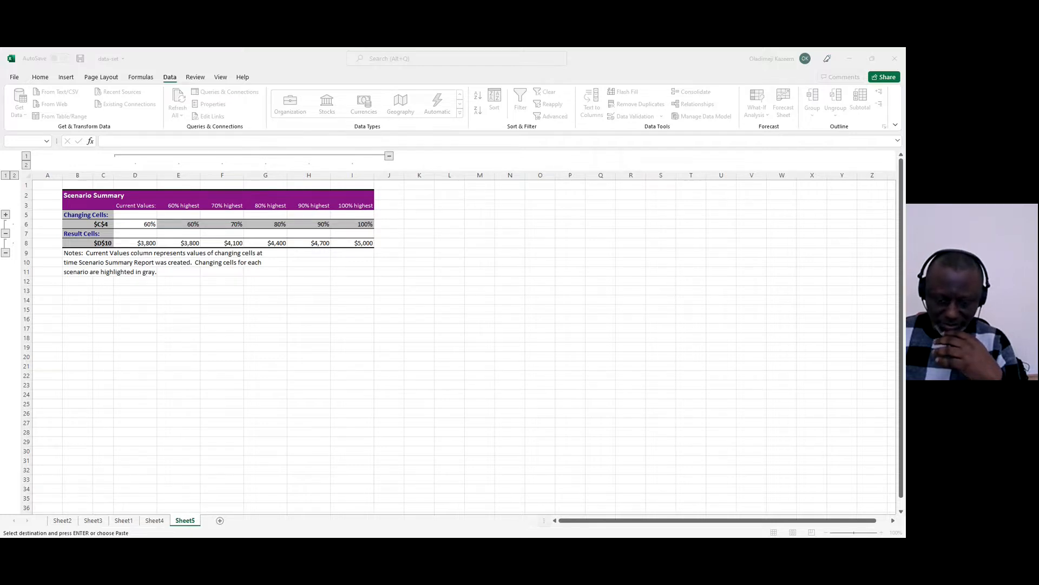
{"action": "left_click", "coordinate": [591, 521]}
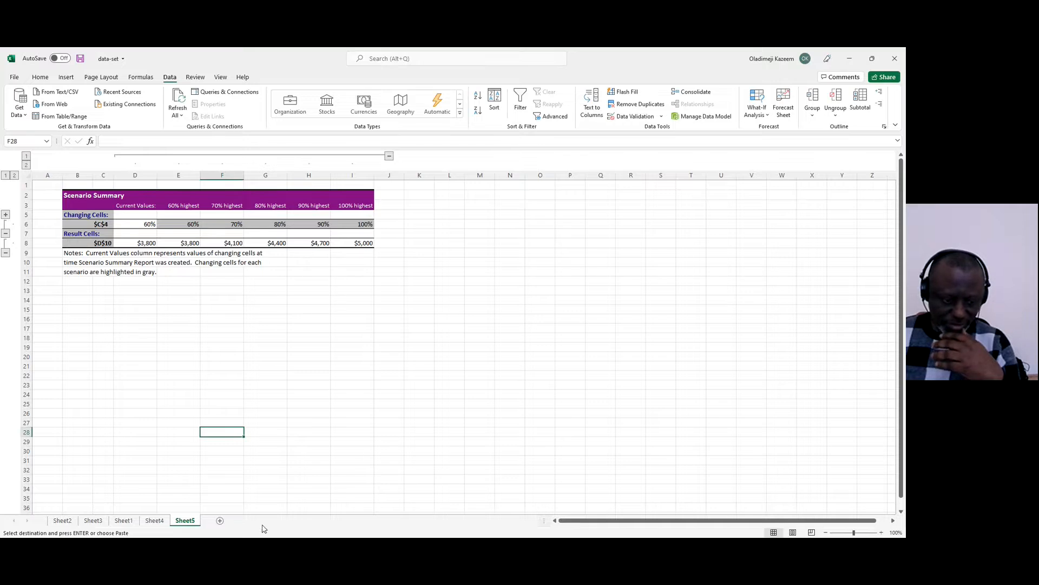
{"action": "left_click", "coordinate": [220, 520]}
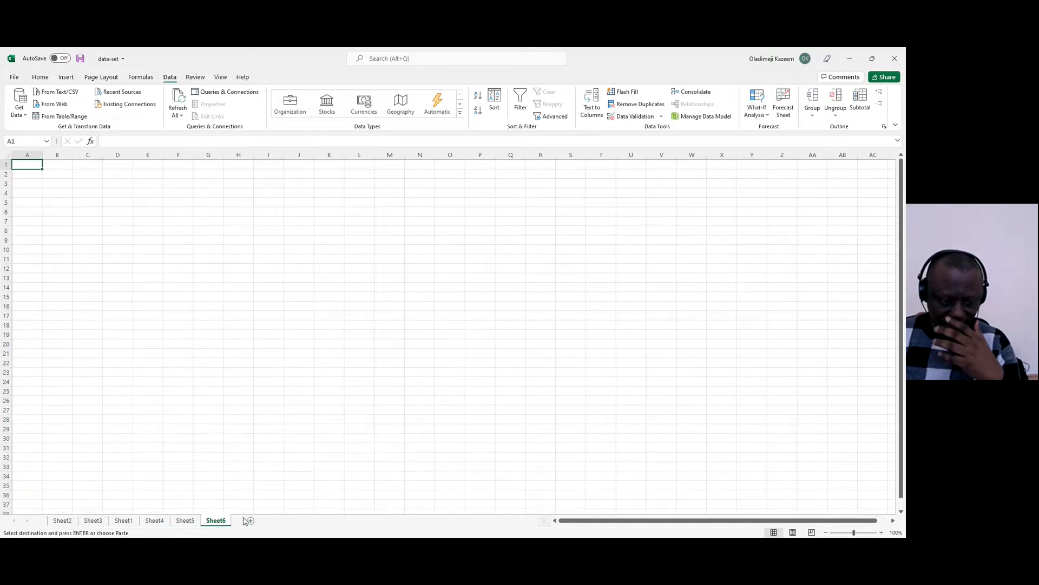
{"action": "left_click", "coordinate": [186, 520]}
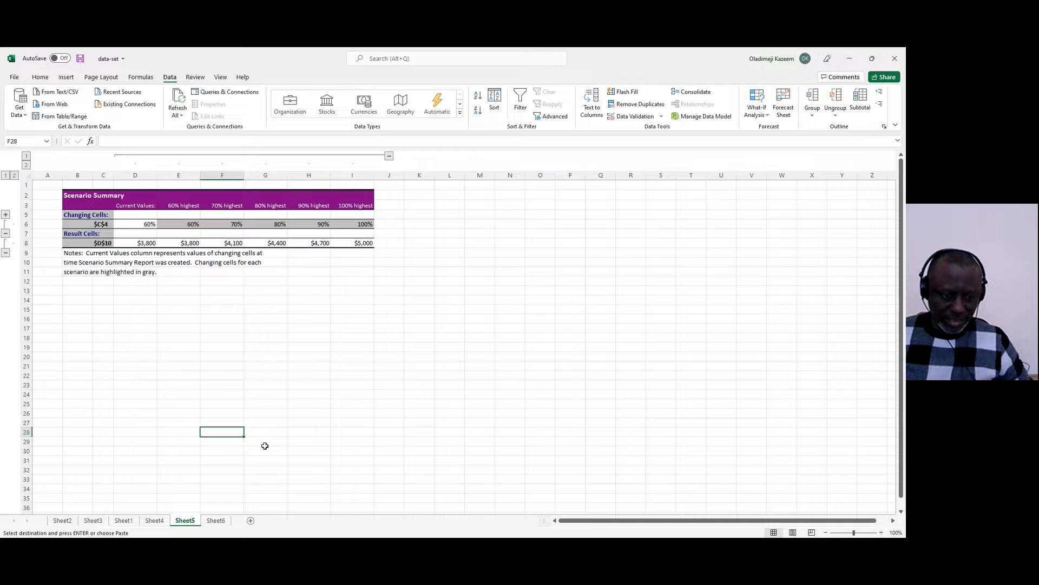
{"action": "left_click", "coordinate": [221, 521]}
{"action": "key", "text": "ctrl+v"}
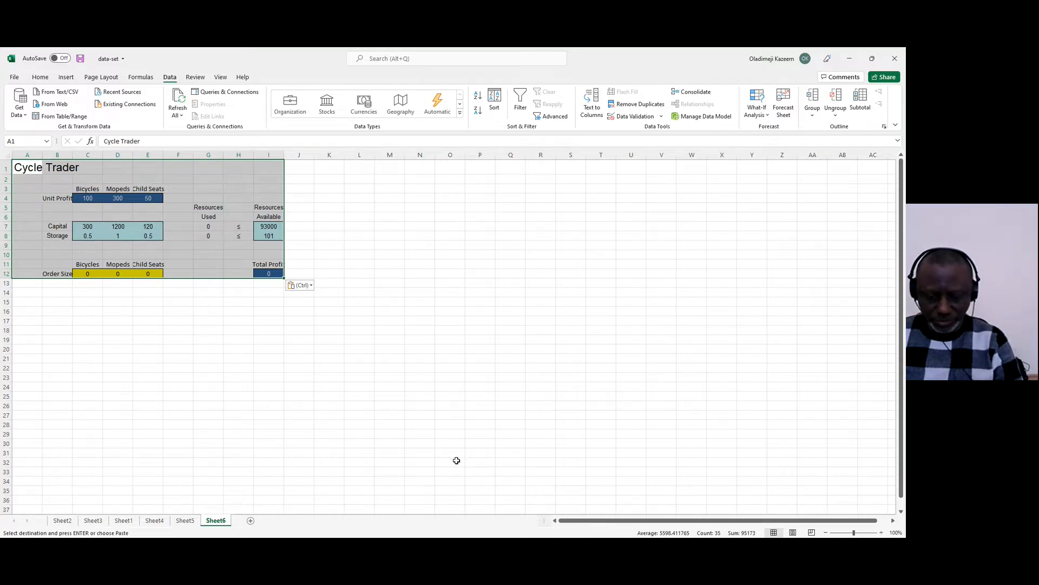
{"action": "key", "text": "alt+Tab"}
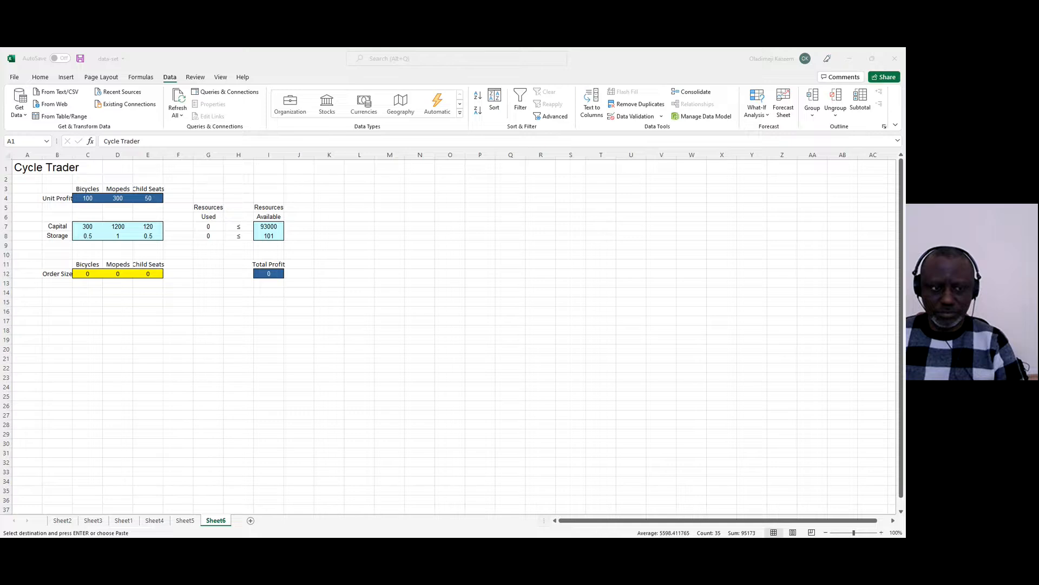
{"action": "key", "text": "alt+Tab"}
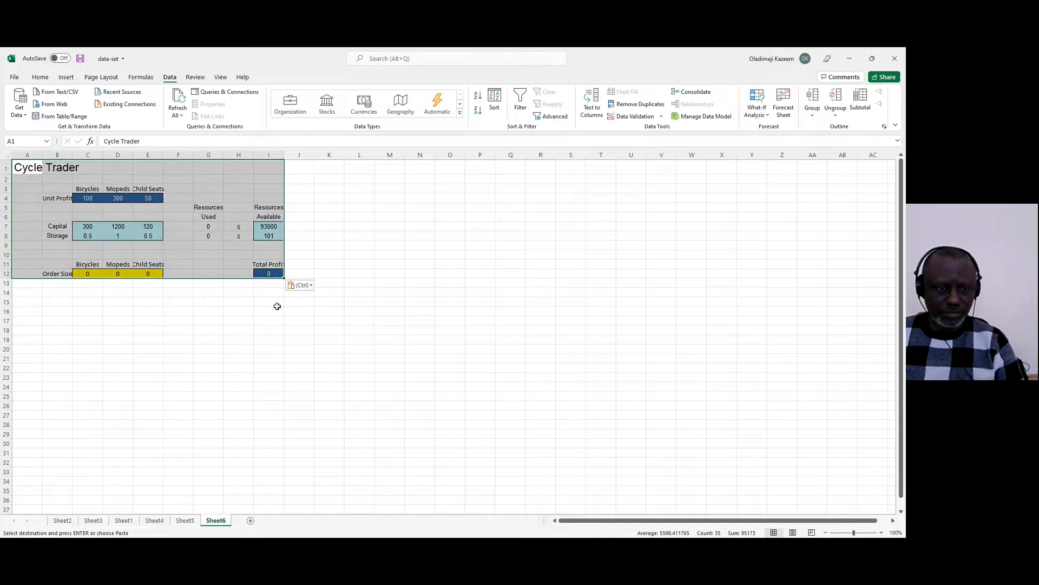
{"action": "left_click", "coordinate": [370, 294]}
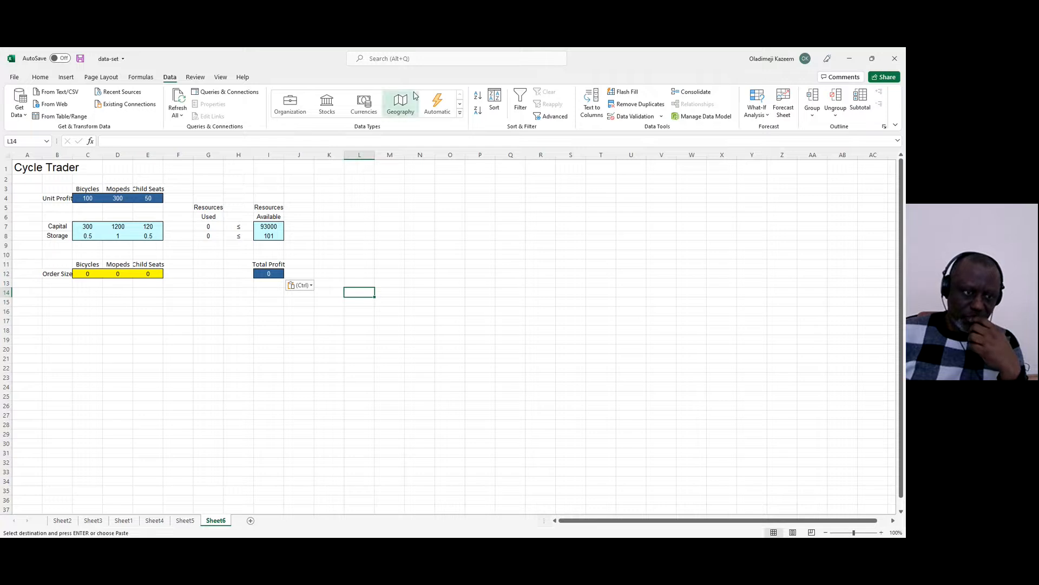
- Examine the unit profits of bicycles, mopeds and child seats and the total profit formula in I12
{"action": "left_click", "coordinate": [89, 199]}
{"action": "left_click", "coordinate": [125, 200]}
{"action": "left_click", "coordinate": [150, 198]}
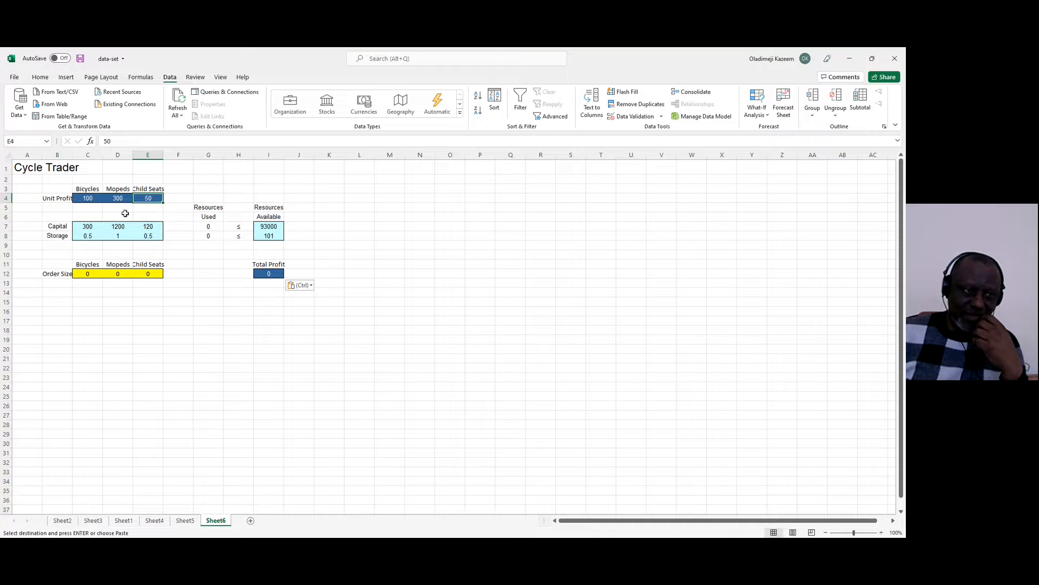
{"action": "left_click", "coordinate": [88, 199]}
{"action": "left_click", "coordinate": [117, 198]}
{"action": "left_click", "coordinate": [142, 200]}
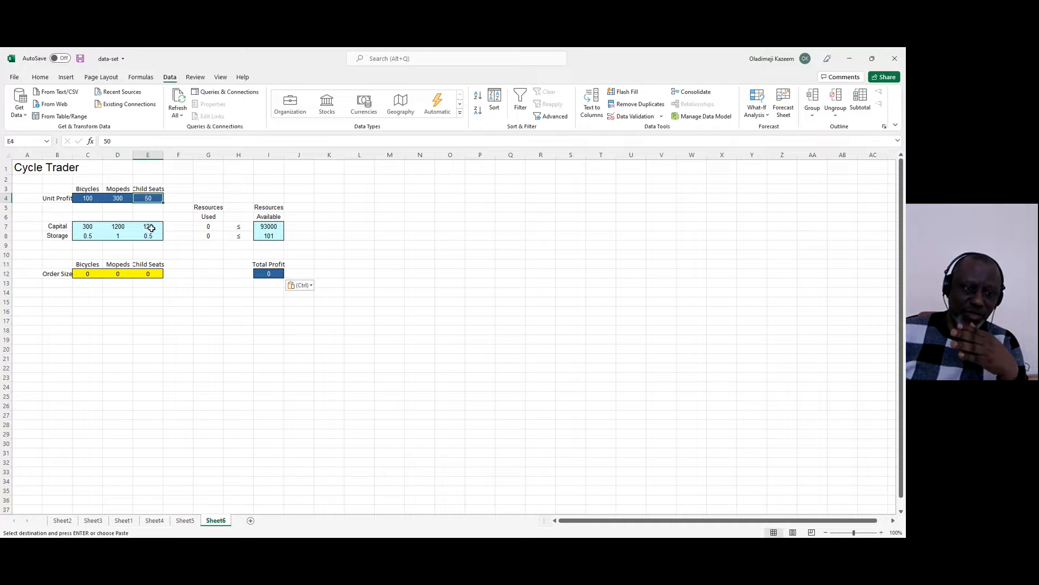
{"action": "left_click", "coordinate": [269, 277]}
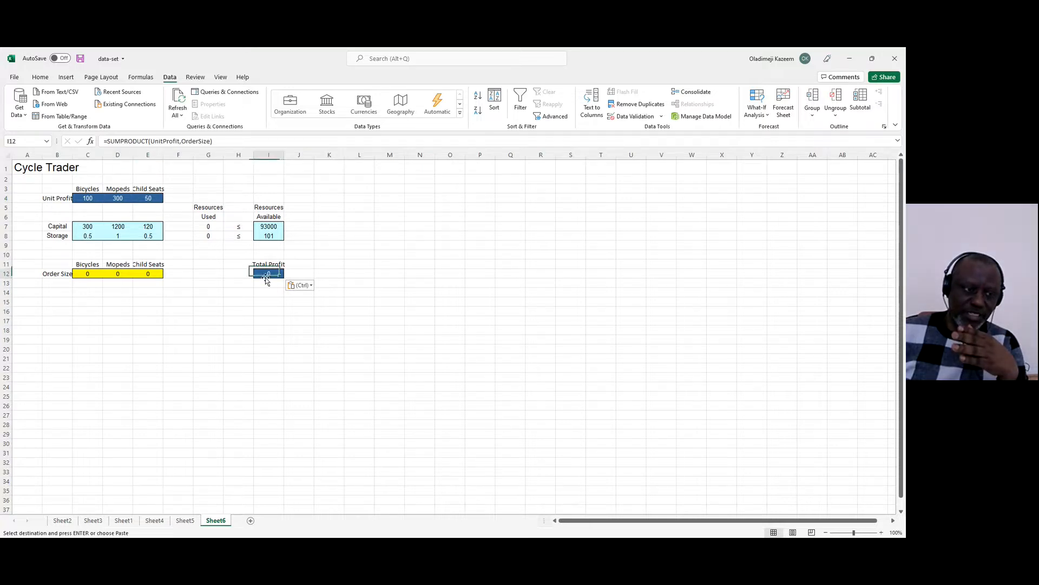
- Try an order size of 1 each for bicycles, mopeds and child seats in C12:E12
{"action": "left_click", "coordinate": [88, 274]}
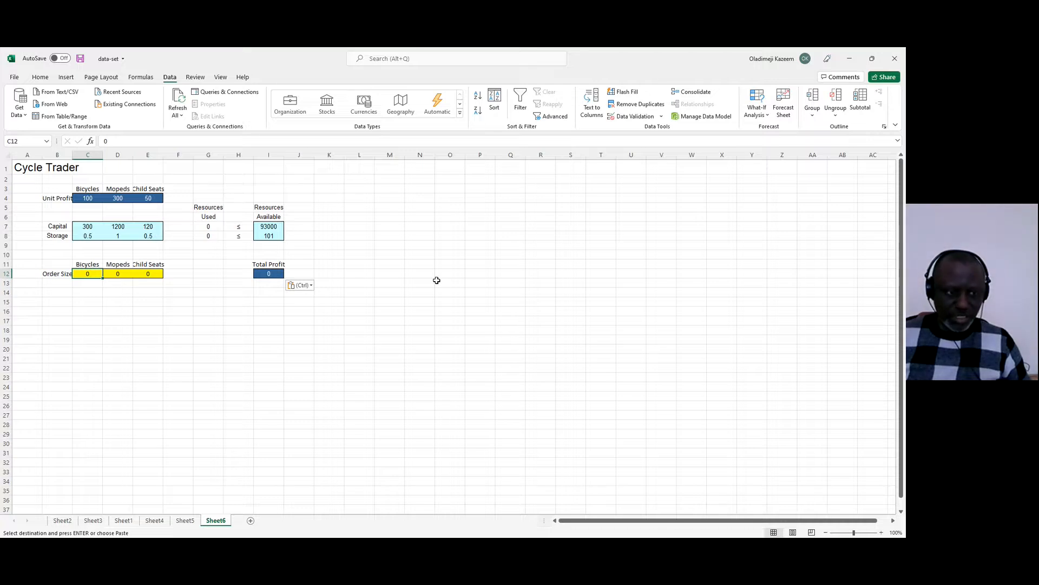
{"action": "type", "text": "1"}
{"action": "left_click", "coordinate": [275, 337]}
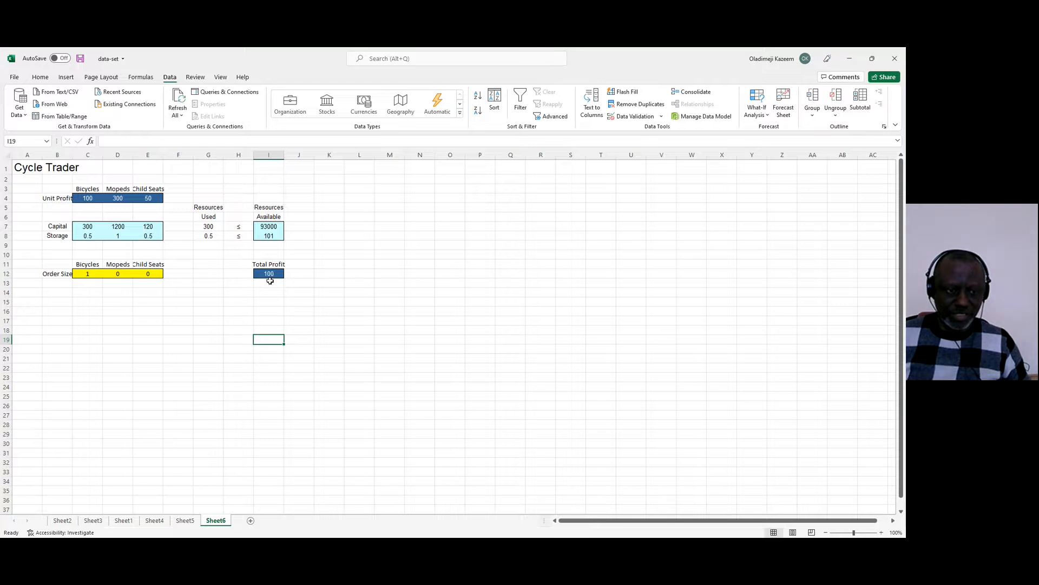
{"action": "left_click", "coordinate": [128, 275]}
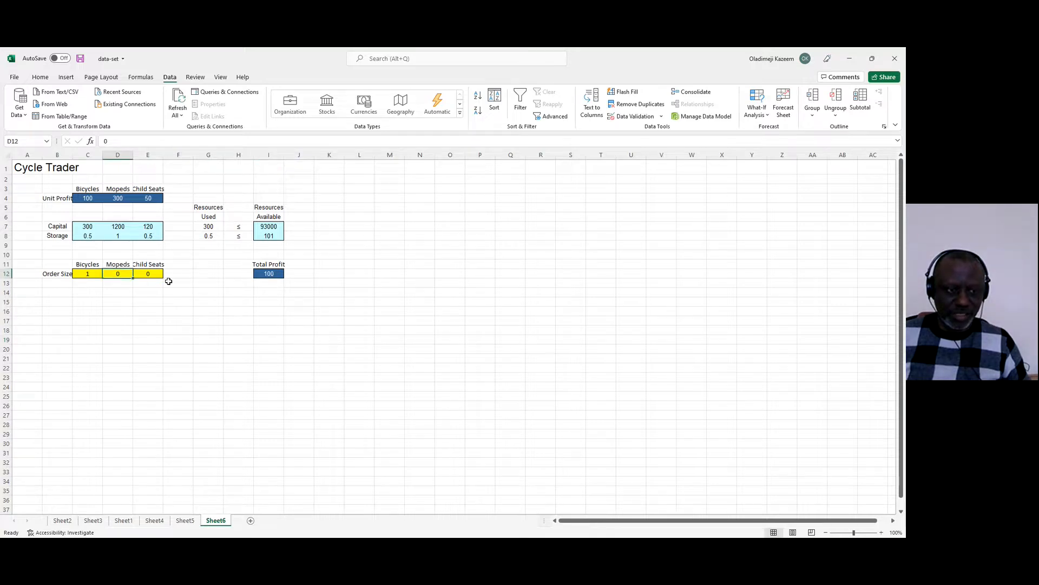
{"action": "type", "text": "1"}
{"action": "left_click", "coordinate": [258, 302]}
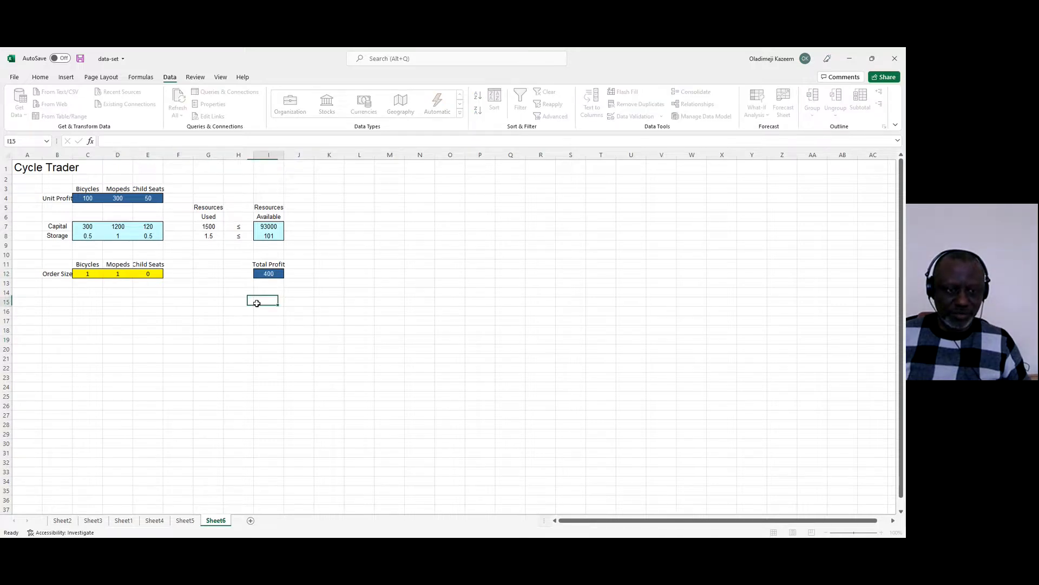
{"action": "left_click", "coordinate": [269, 275]}
{"action": "left_click", "coordinate": [152, 276]}
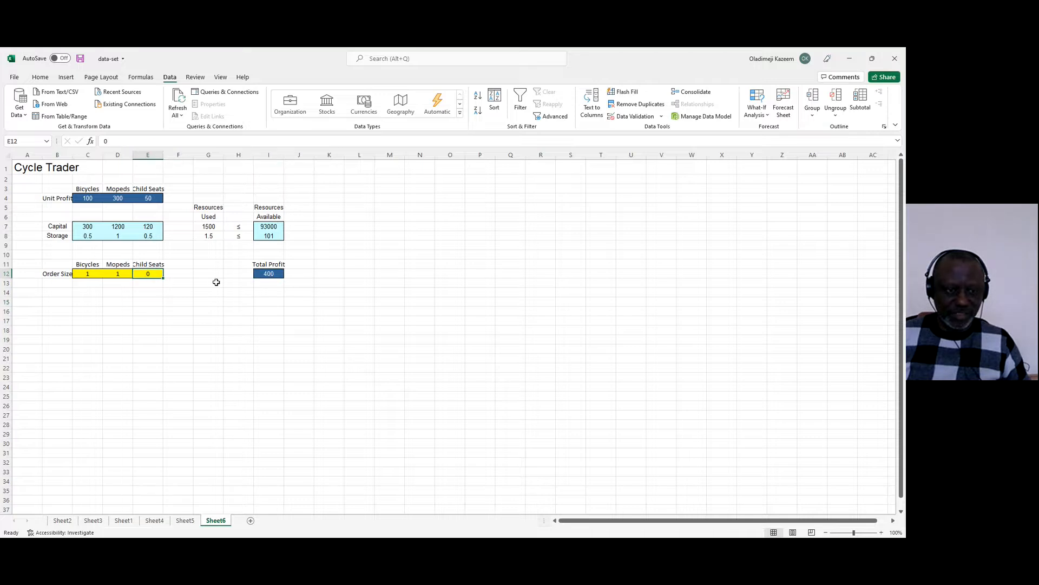
{"action": "type", "text": "1"}
{"action": "left_click", "coordinate": [249, 296]}
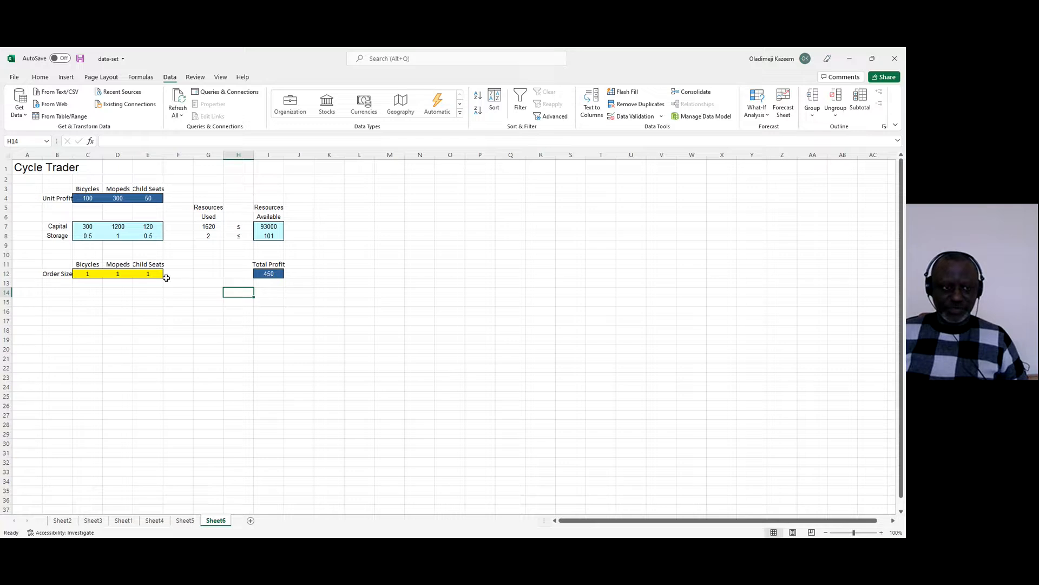
- Reset the order sizes of bicycles, mopeds and child seats in C12:E12 to 0
{"action": "left_click_drag", "start_coordinate": [87, 262], "coordinate": [149, 275]}
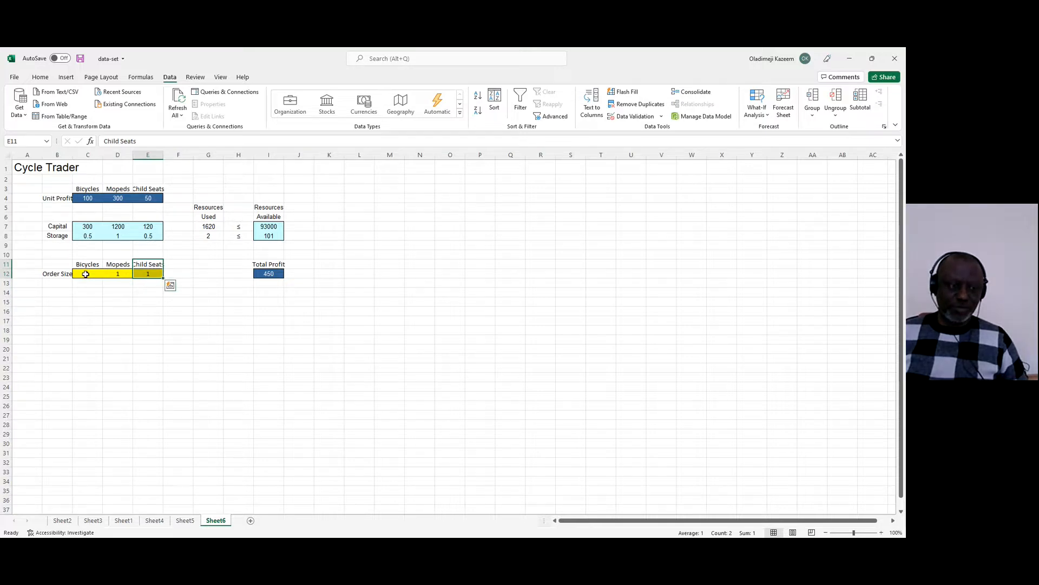
{"action": "left_click", "coordinate": [86, 274]}
{"action": "left_click", "coordinate": [128, 274]}
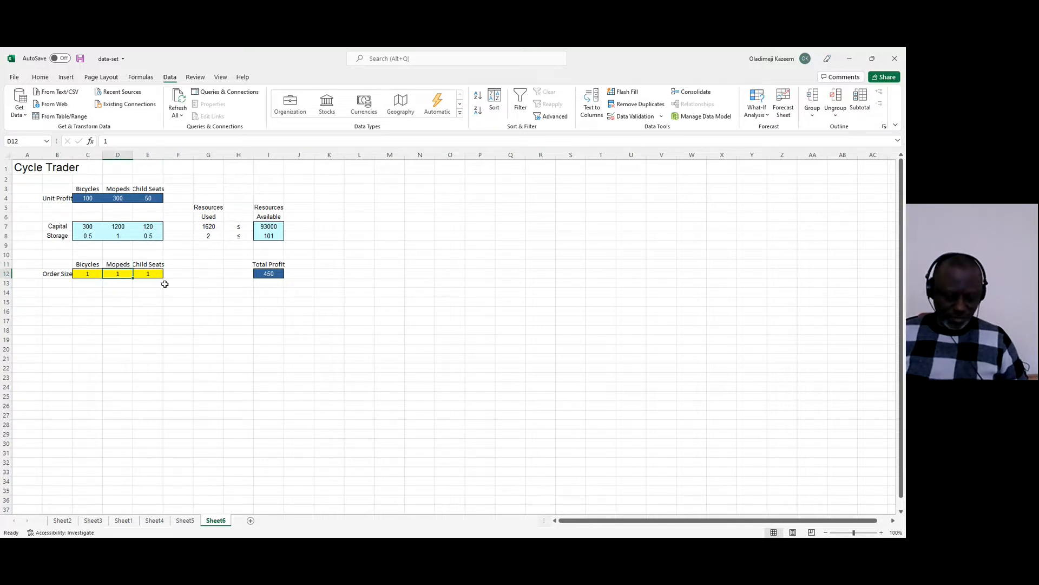
{"action": "key", "text": "Left"}
{"action": "type", "text": "0"}
{"action": "key", "text": "Tab"}
{"action": "type", "text": "0"}
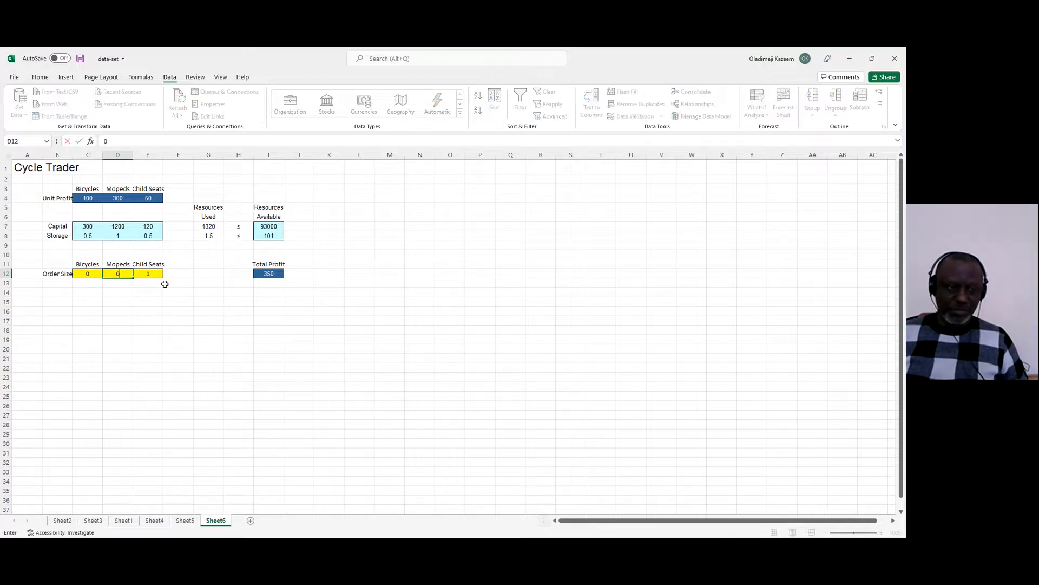
{"action": "key", "text": "Tab"}
{"action": "type", "text": "0"}
{"action": "key", "text": "Left"}
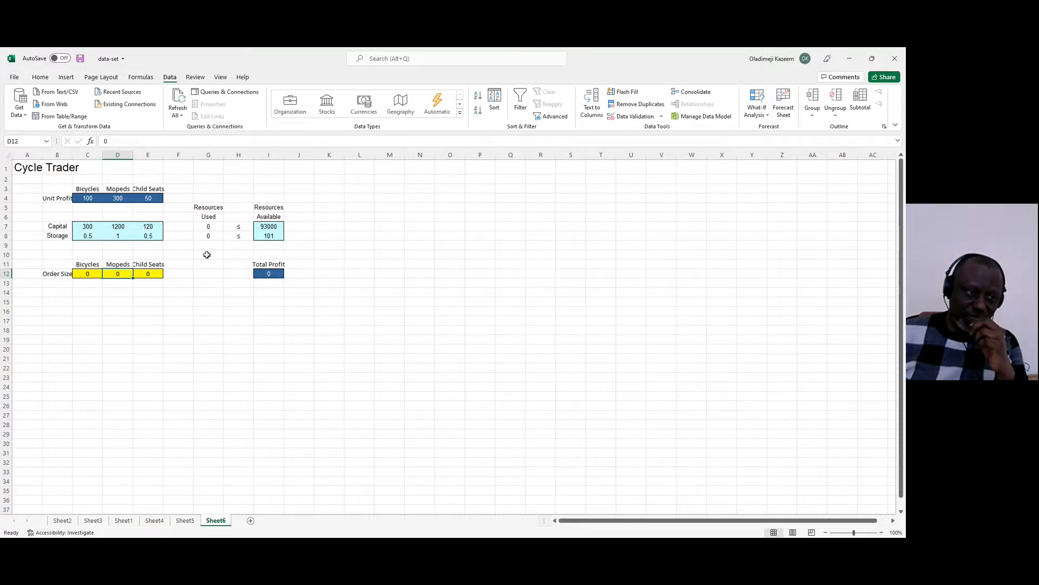
- Examine the capital needed per product in row 7 and the available capital and storage in I7:I8
{"action": "left_click", "coordinate": [85, 227]}
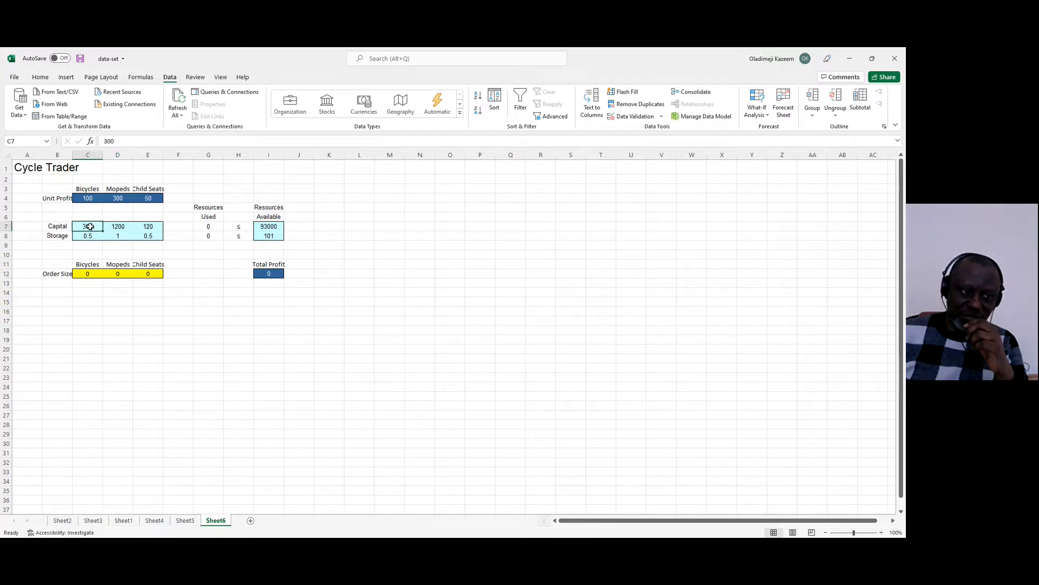
{"action": "left_click", "coordinate": [119, 228]}
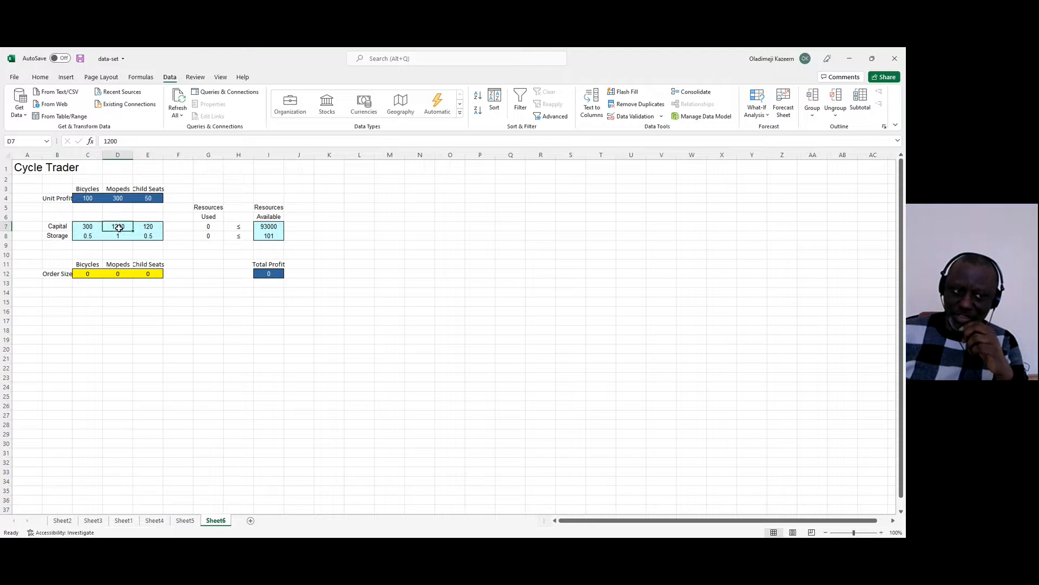
{"action": "left_click", "coordinate": [151, 226]}
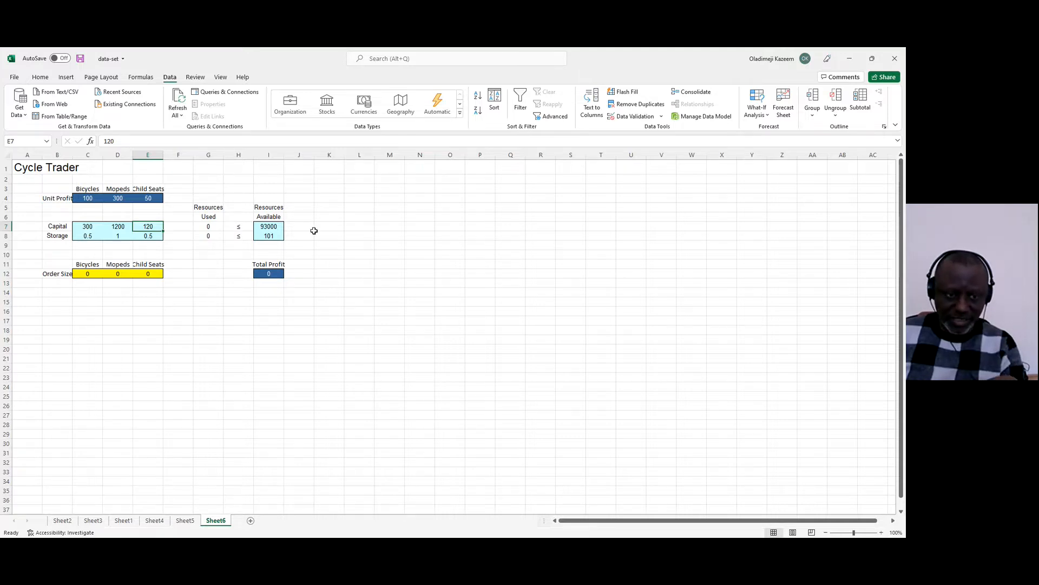
{"action": "left_click", "coordinate": [30, 198]}
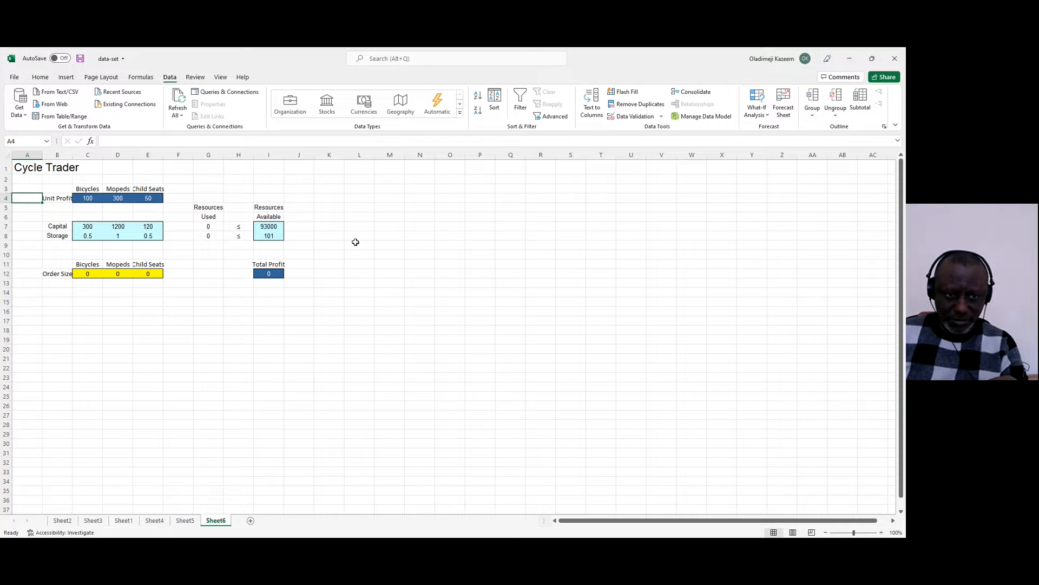
{"action": "left_click", "coordinate": [258, 227]}
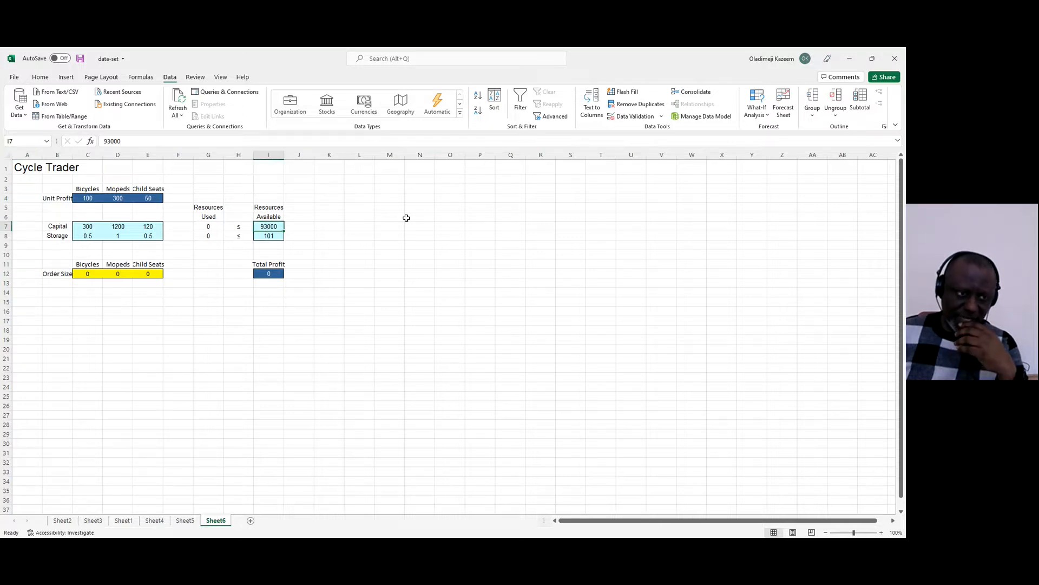
{"action": "key", "text": "Down"}
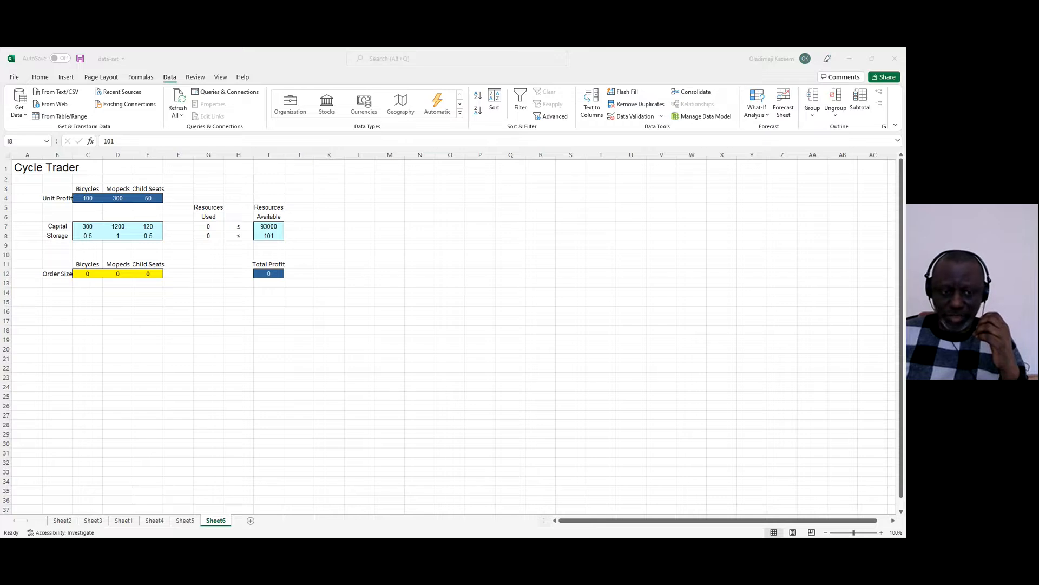
{"action": "left_click", "coordinate": [628, 503]}
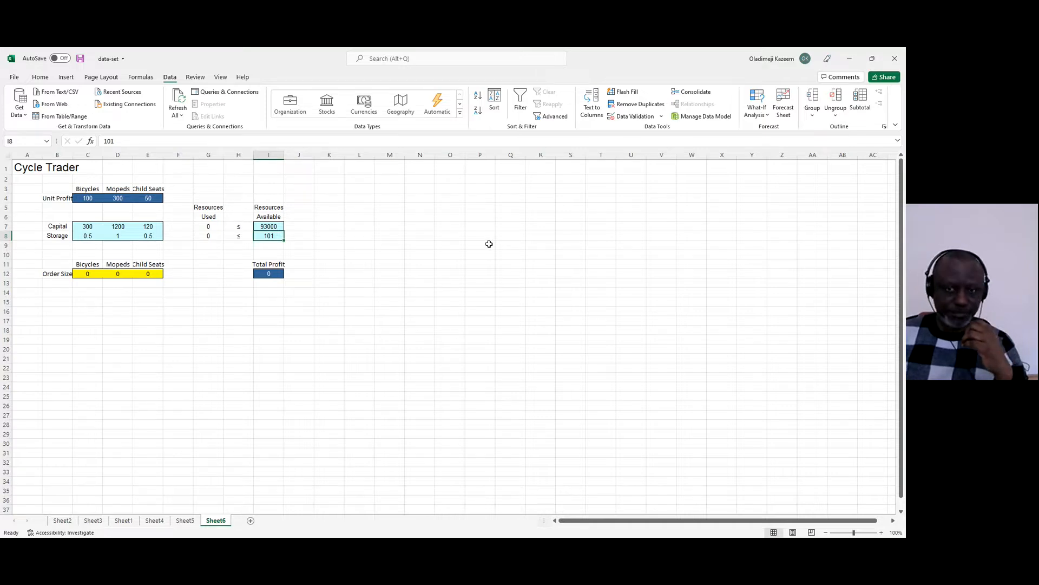
{"action": "left_click", "coordinate": [15, 77]}
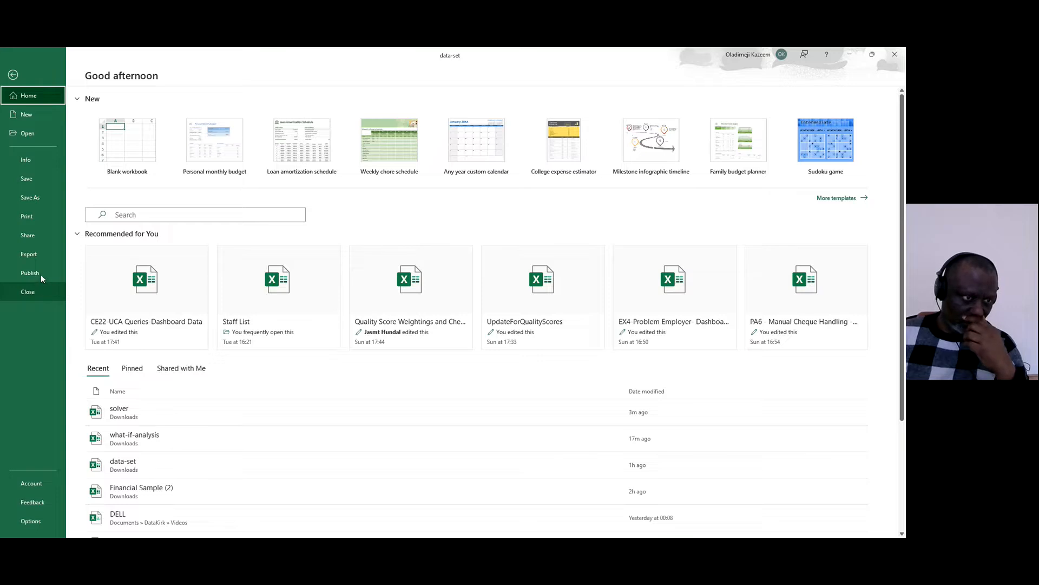
{"action": "left_click", "coordinate": [45, 159]}
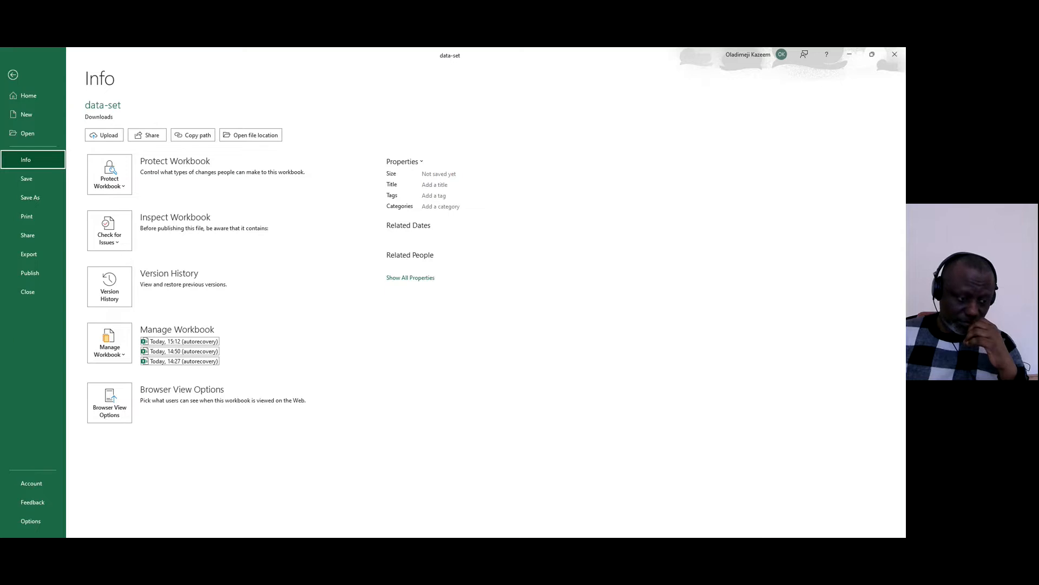
{"action": "left_click", "coordinate": [33, 521]}
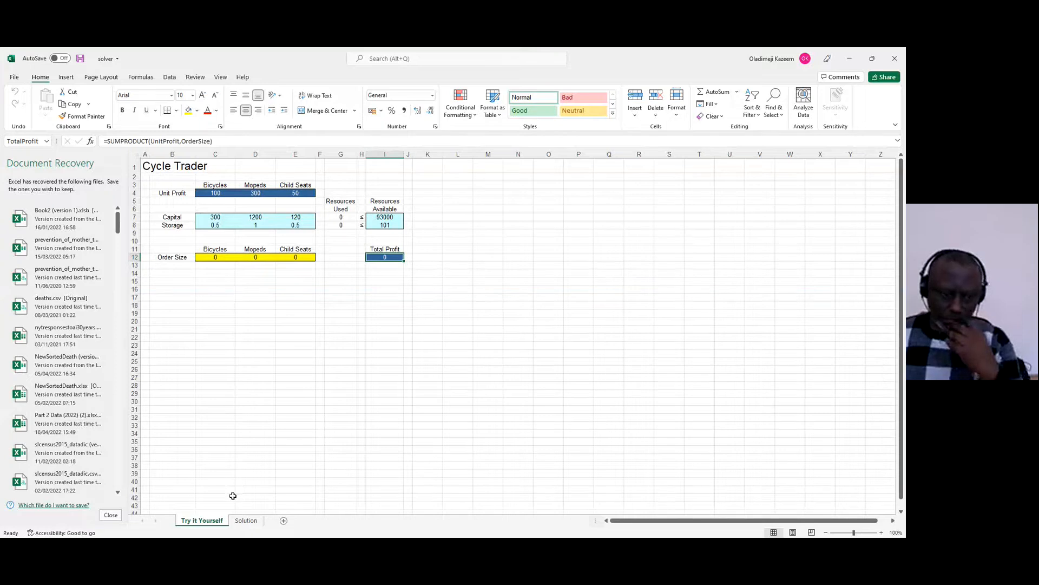
- Rename the "Try it Yourself" sheet of the solver workbook to "SOLVE 1"
{"action": "double_click", "coordinate": [207, 524]}
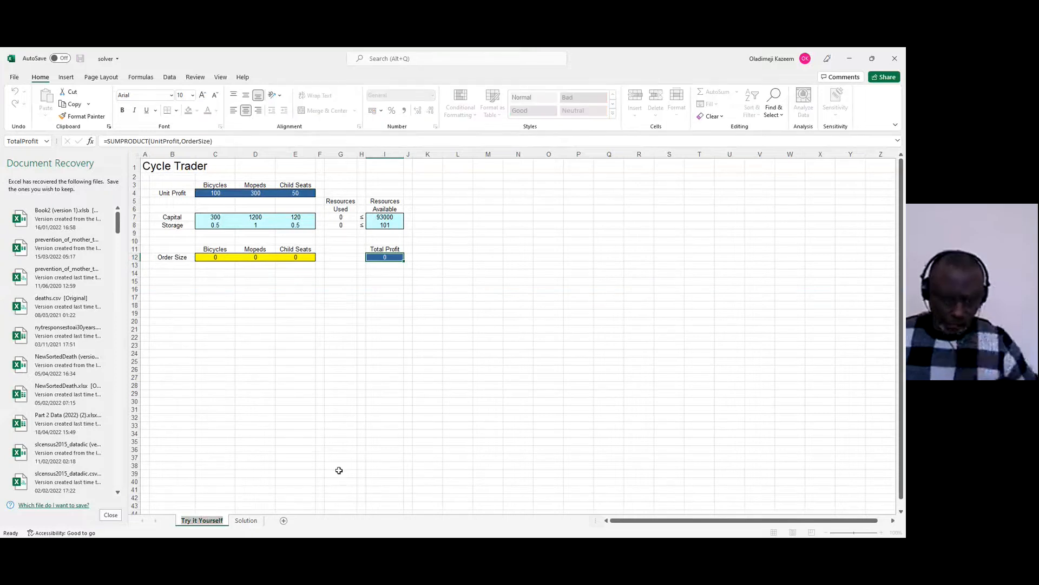
{"action": "type", "text": "SOLVE"}
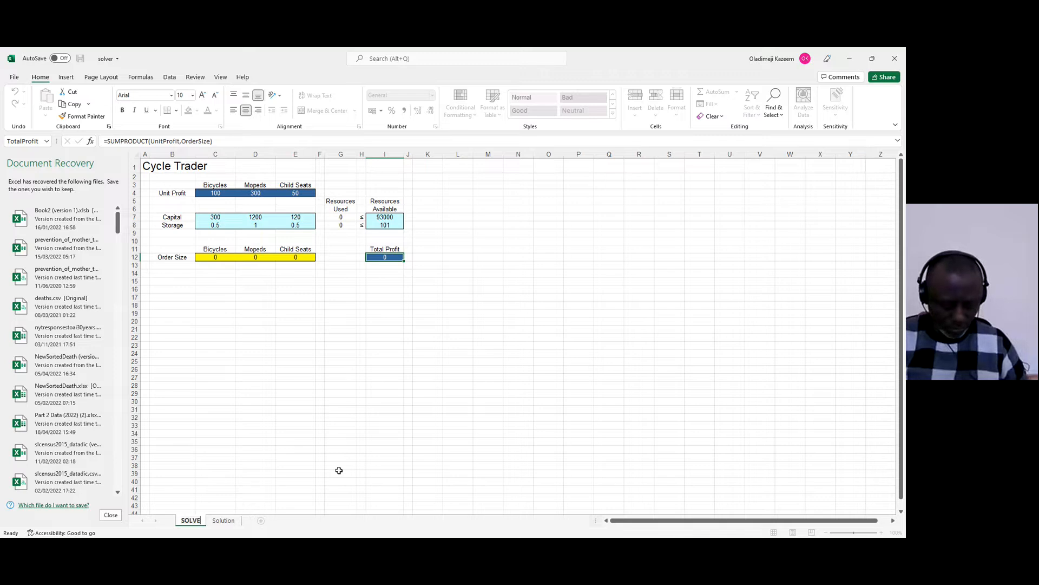
{"action": "type", "text": " 1"}
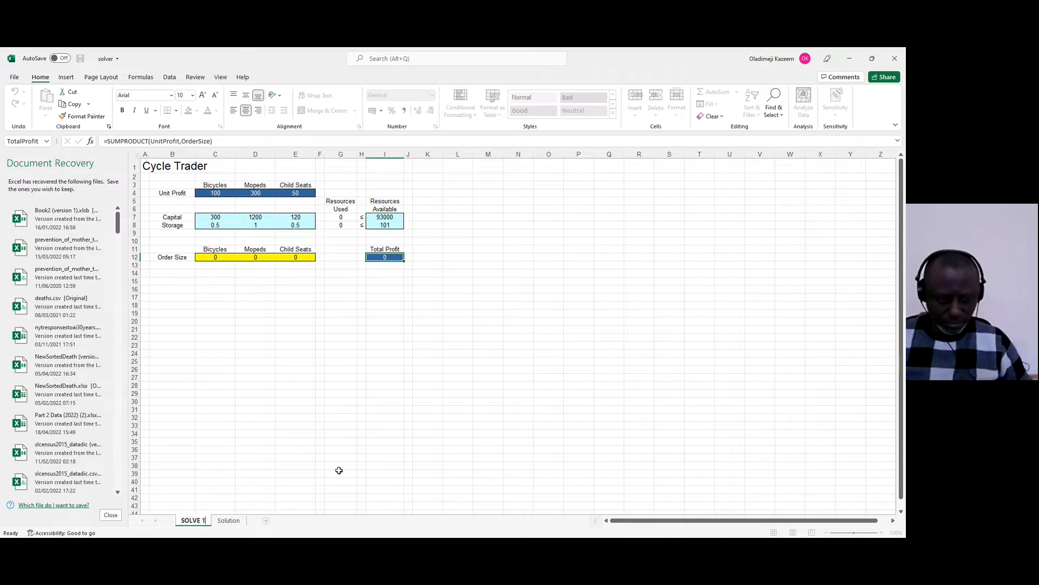
{"action": "left_click", "coordinate": [344, 384]}
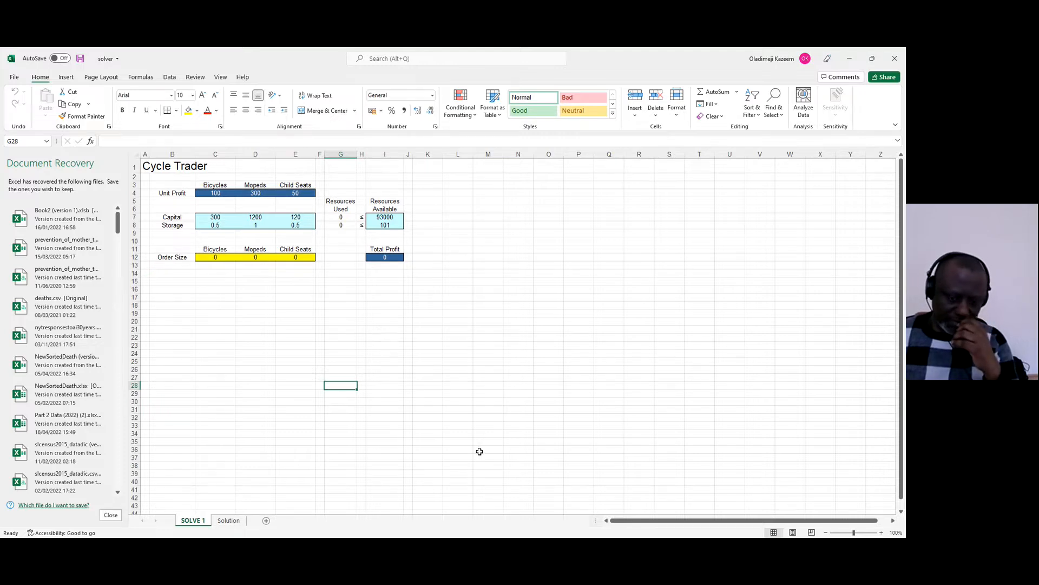
{"action": "left_click", "coordinate": [484, 547]}
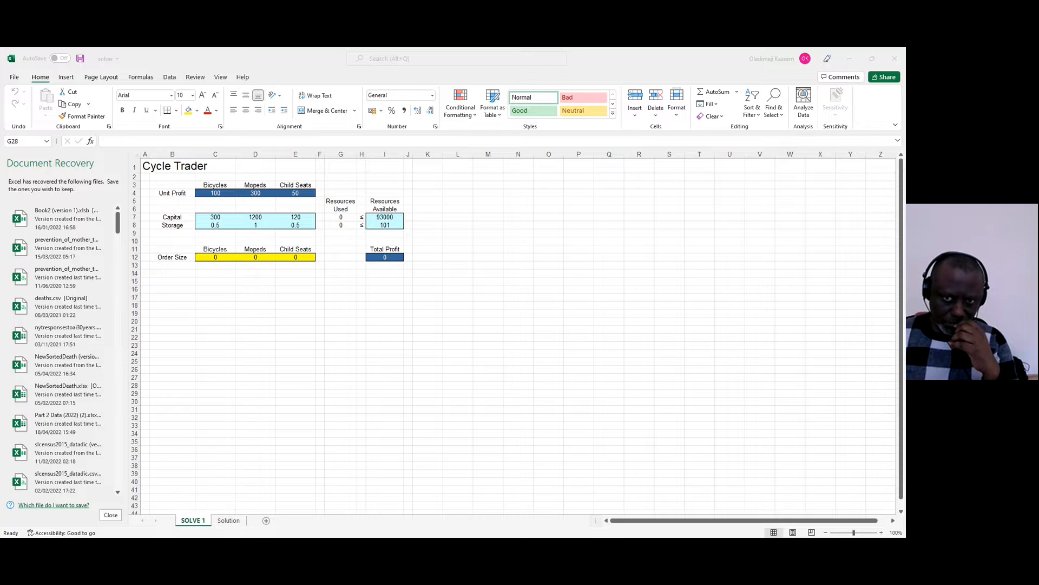
{"action": "key", "text": "alt+Tab"}
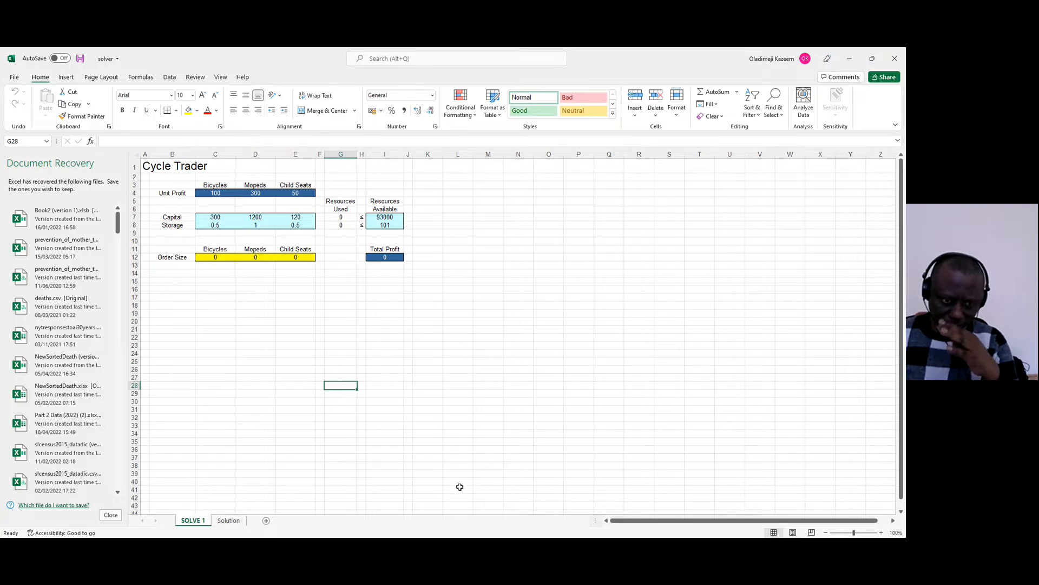
{"action": "left_click", "coordinate": [464, 547]}
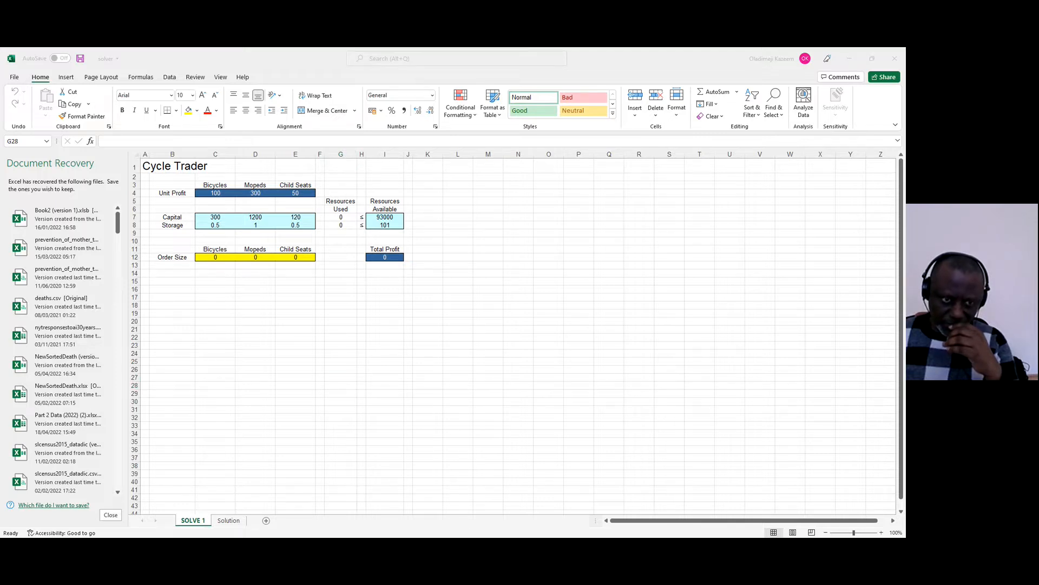
{"action": "left_click", "coordinate": [425, 546]}
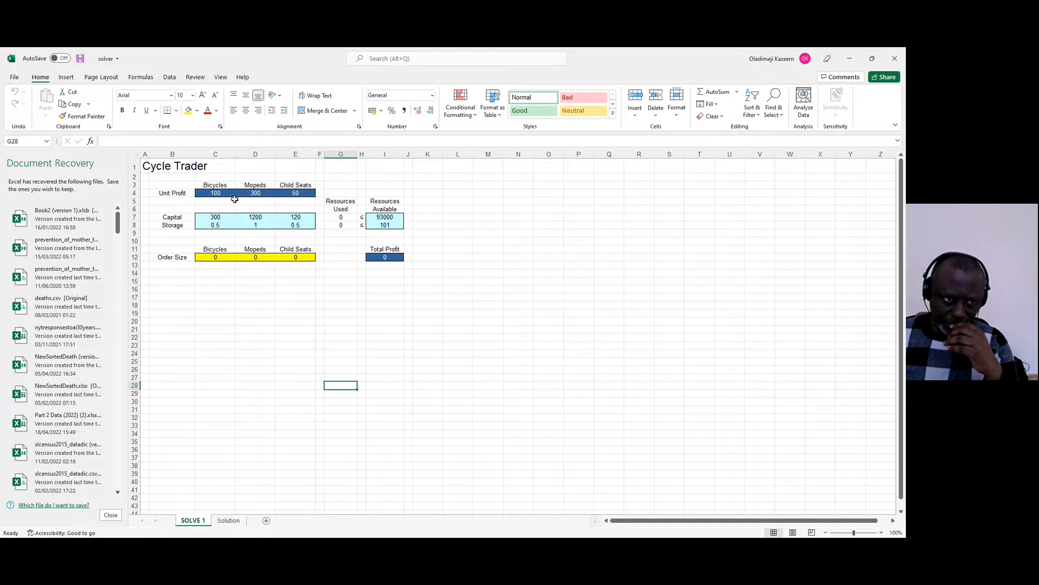
- Try to enable the Solver Add-in by selecting it in the add-ins options, and check the data tools for the Solver command
{"action": "left_click", "coordinate": [14, 77]}
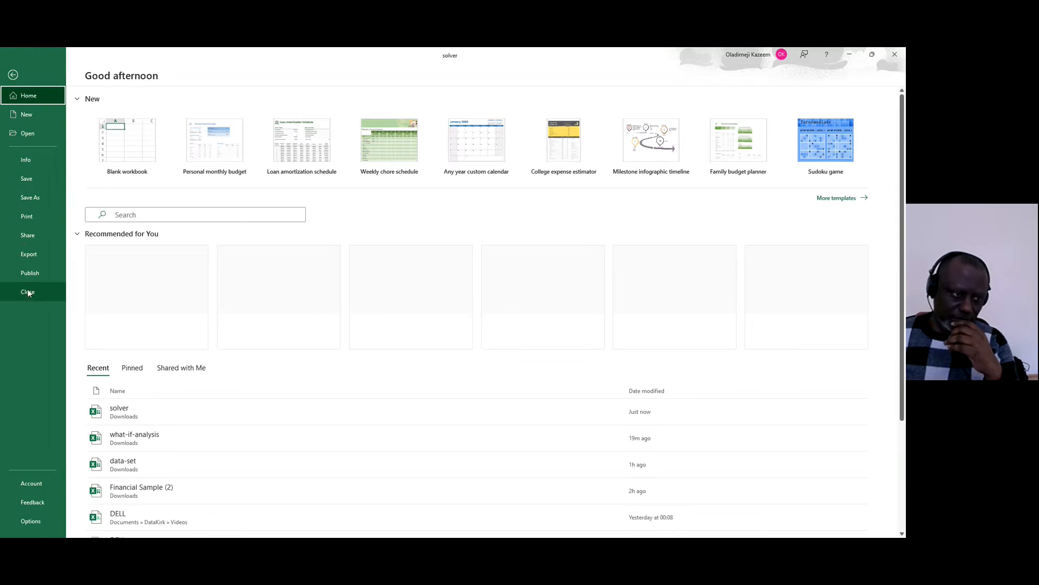
{"action": "left_click", "coordinate": [29, 521]}
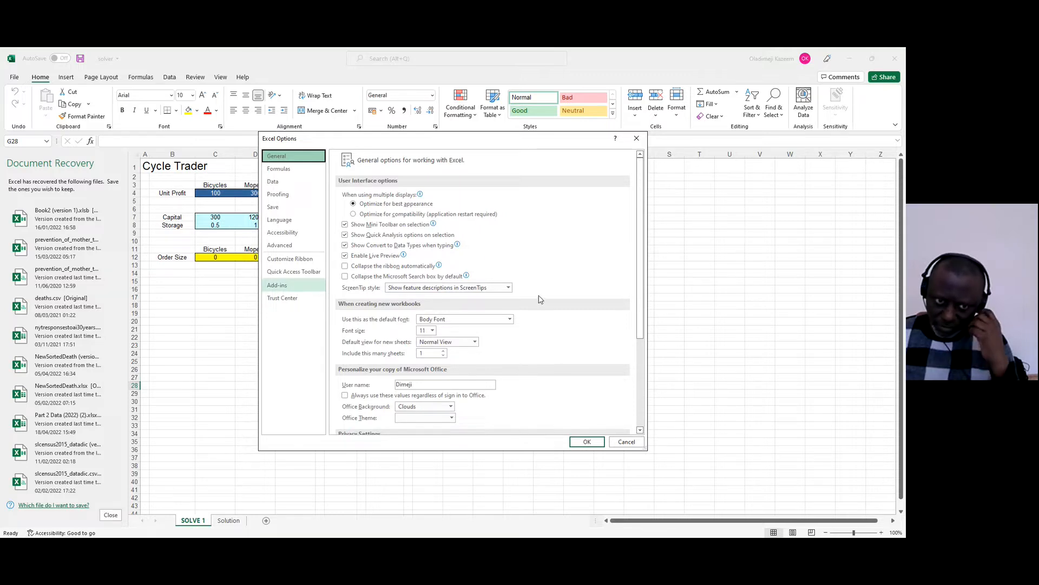
{"action": "left_click", "coordinate": [306, 285]}
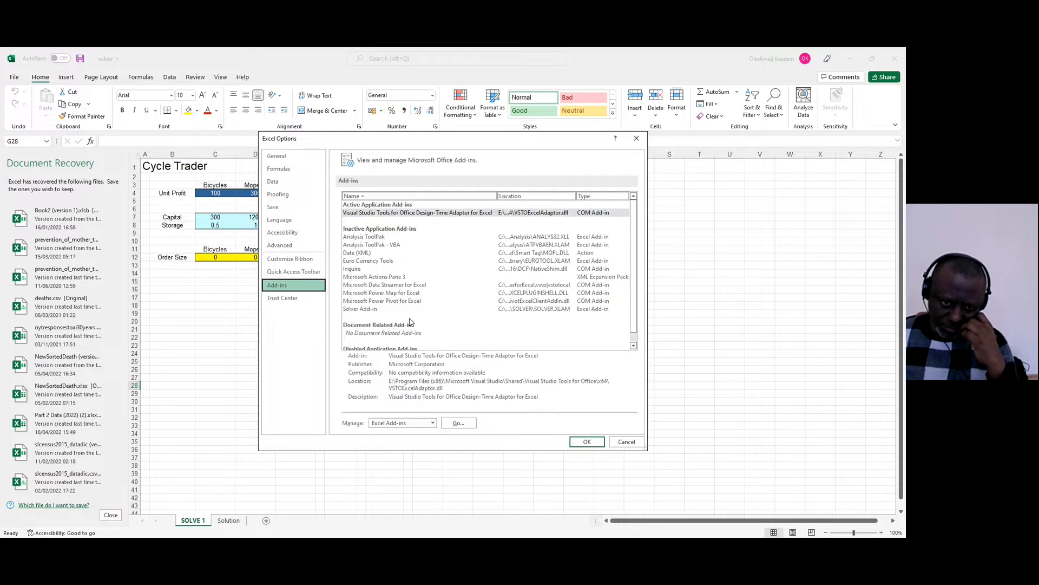
{"action": "left_click", "coordinate": [365, 312]}
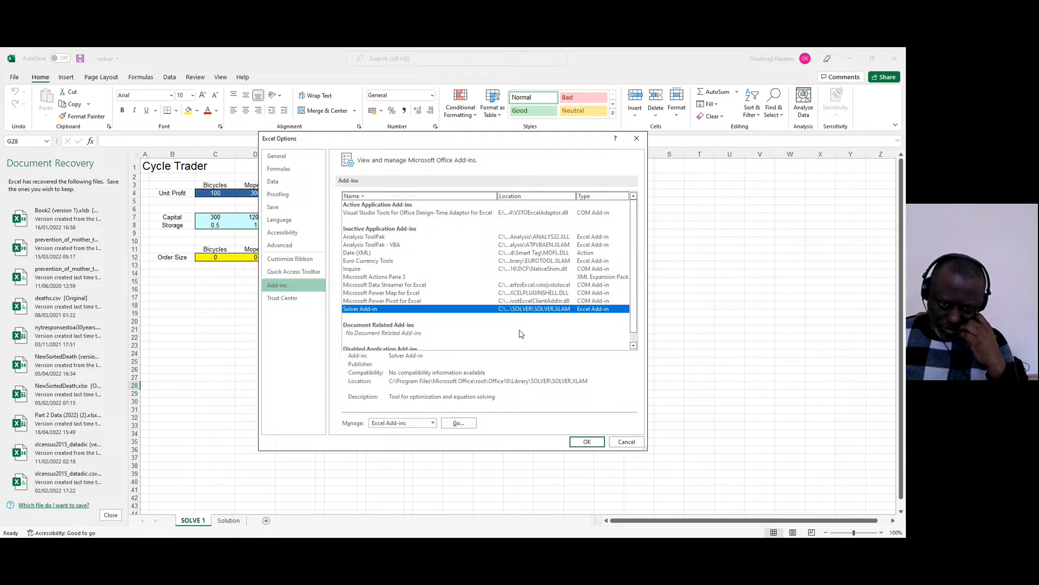
{"action": "left_click", "coordinate": [587, 441]}
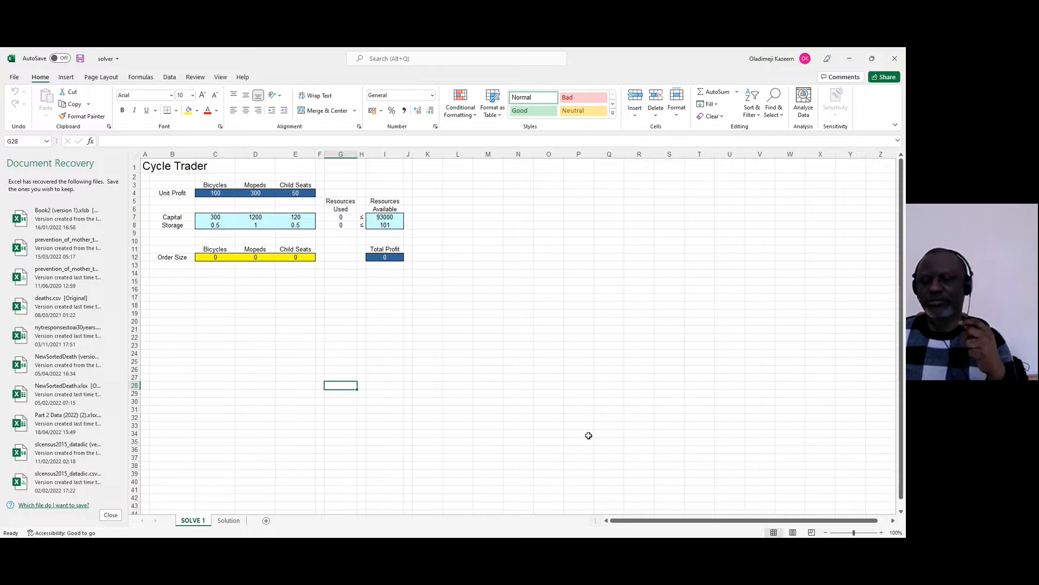
{"action": "left_click", "coordinate": [171, 78]}
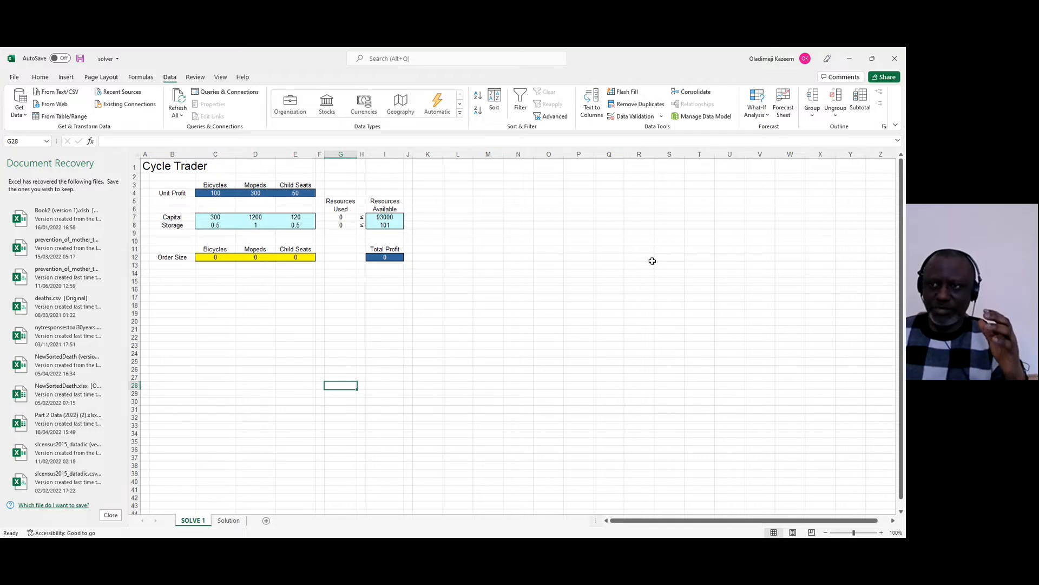
{"action": "left_click", "coordinate": [896, 126]}
{"action": "left_click", "coordinate": [897, 127]}
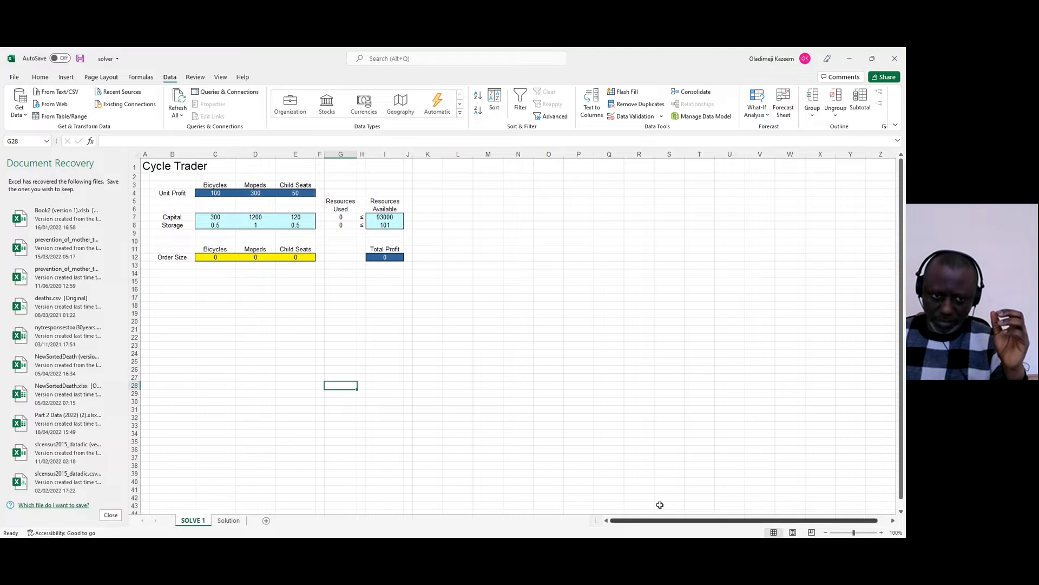
{"action": "left_click", "coordinate": [346, 337]}
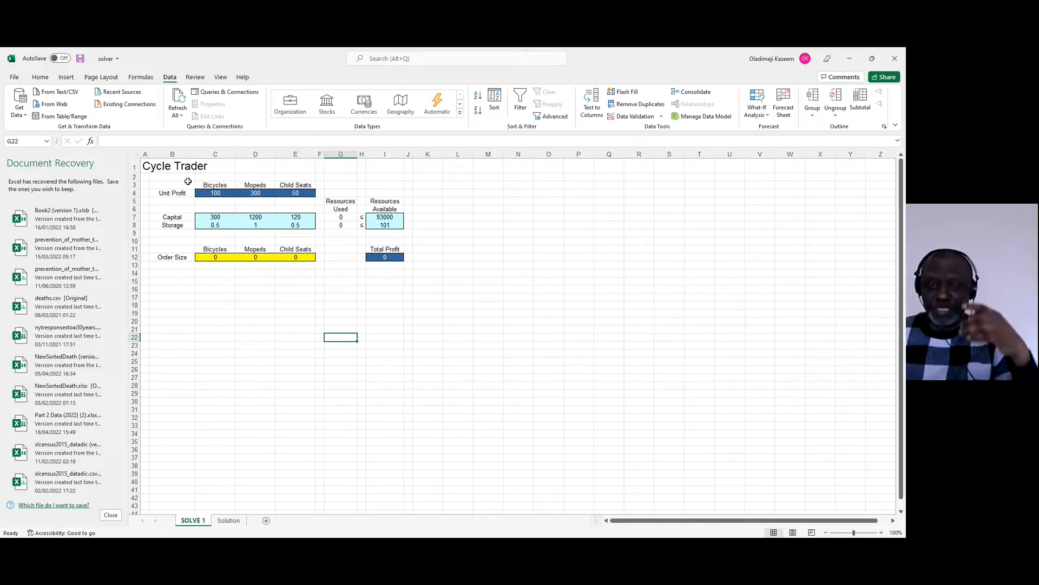
- Enable the Solver Add-in and the Analysis ToolPak among the available Excel add-ins
{"action": "left_click", "coordinate": [14, 79]}
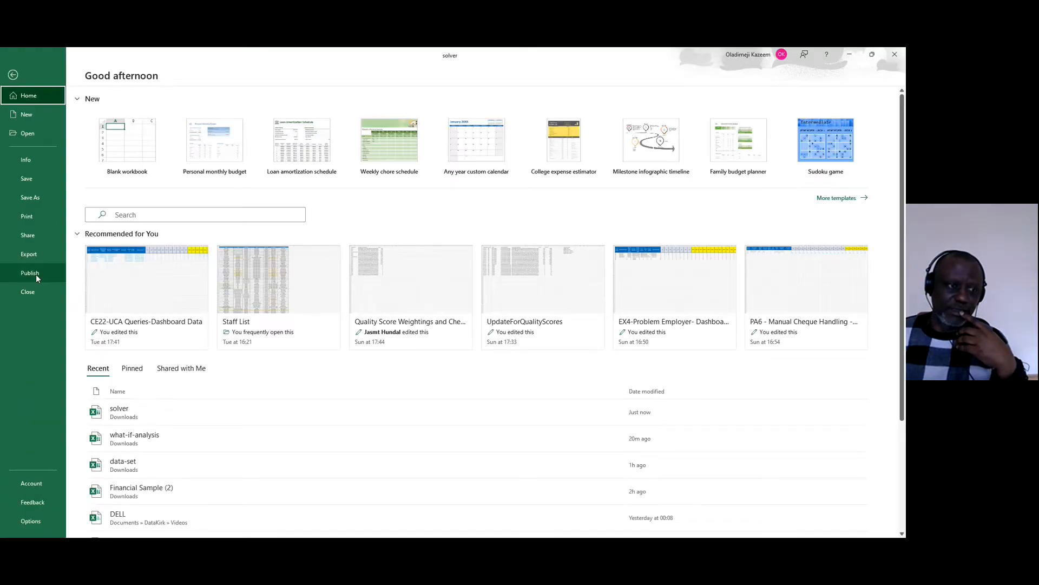
{"action": "left_click", "coordinate": [33, 521]}
{"action": "left_click", "coordinate": [277, 285]}
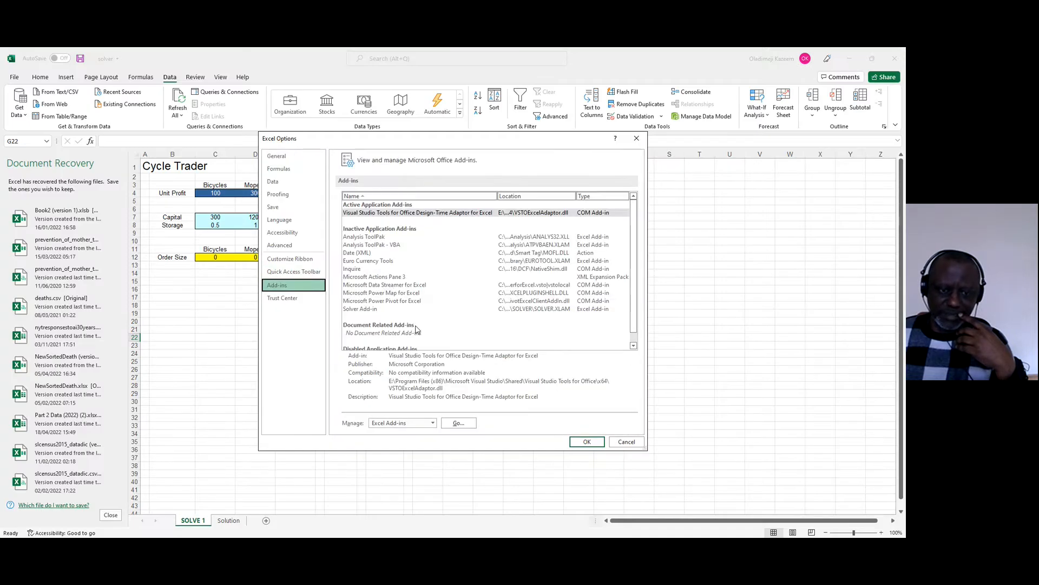
{"action": "left_click", "coordinate": [363, 309]}
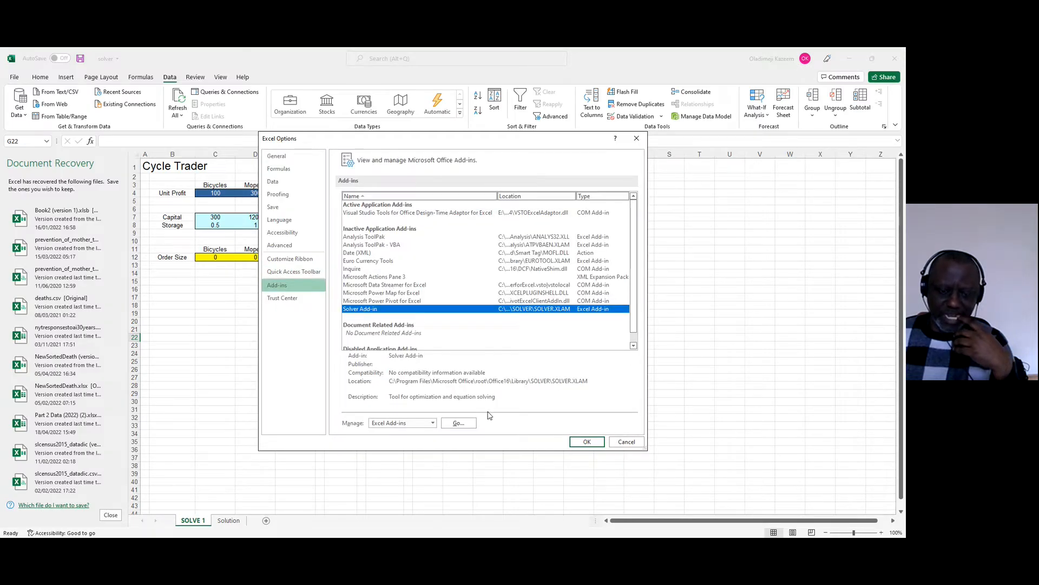
{"action": "left_click", "coordinate": [433, 423]}
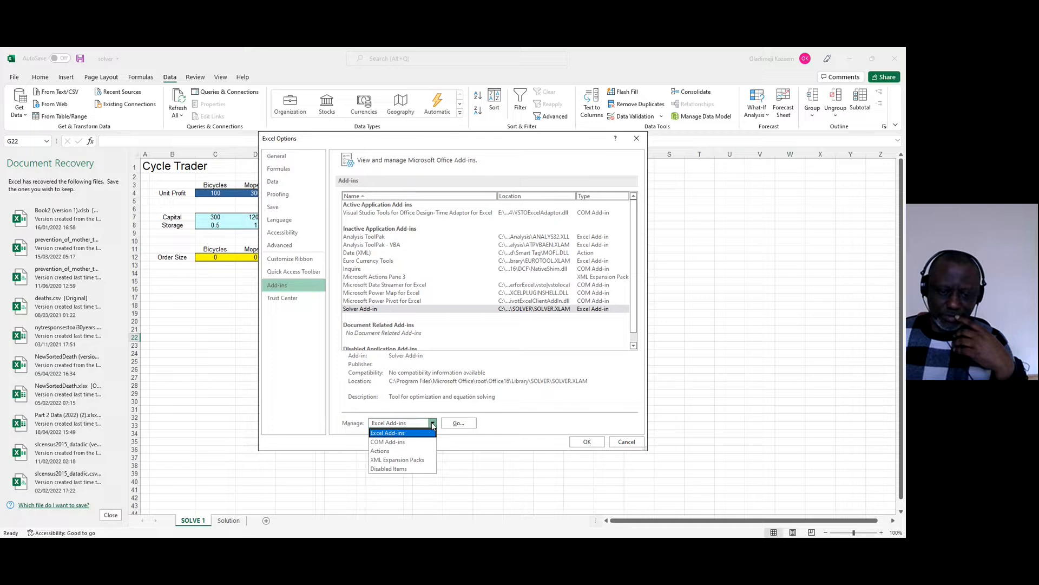
{"action": "left_click", "coordinate": [433, 426]}
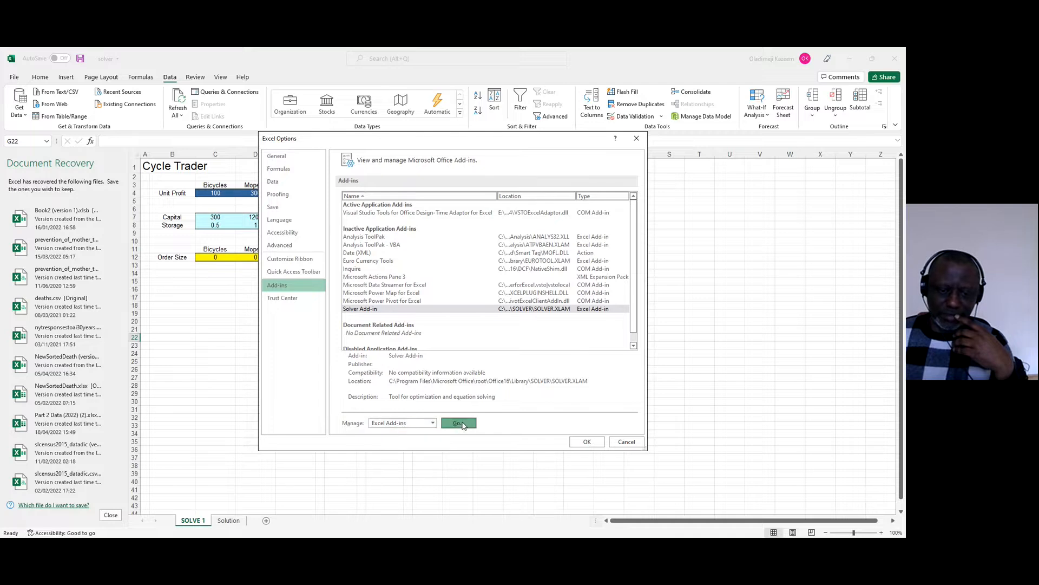
{"action": "left_click", "coordinate": [459, 423]}
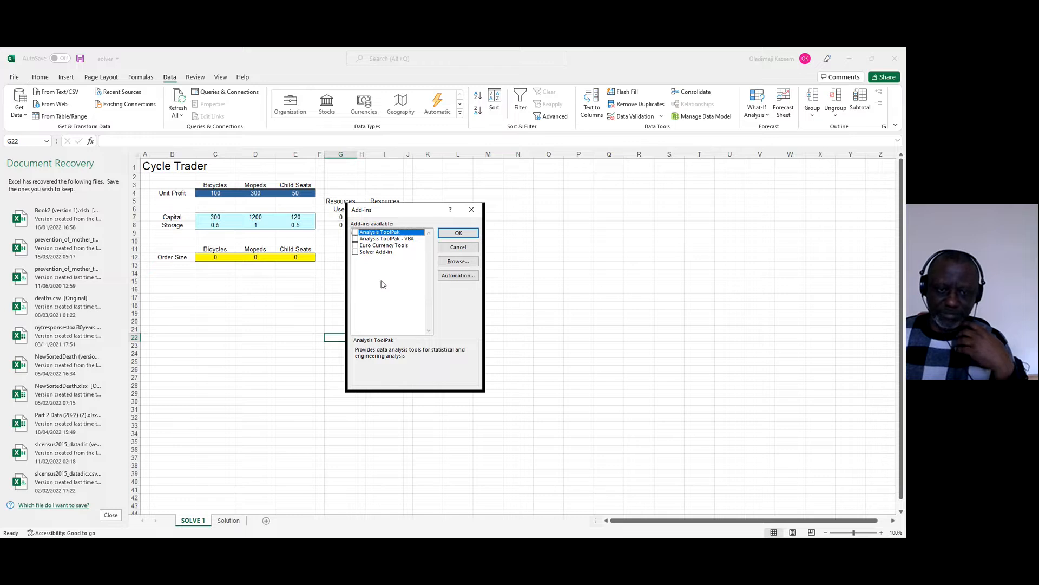
{"action": "left_click", "coordinate": [356, 252]}
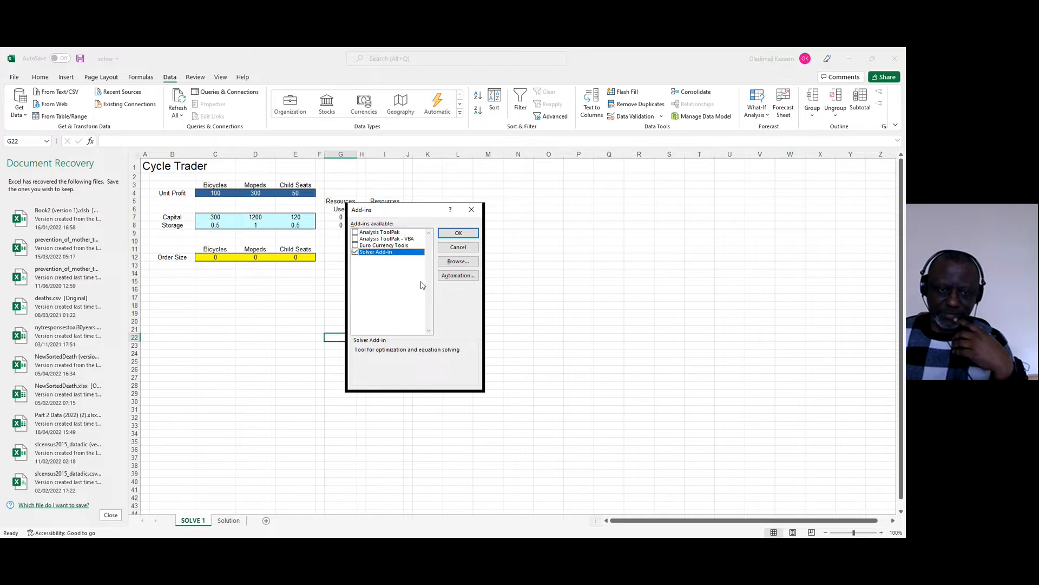
{"action": "left_click", "coordinate": [355, 232]}
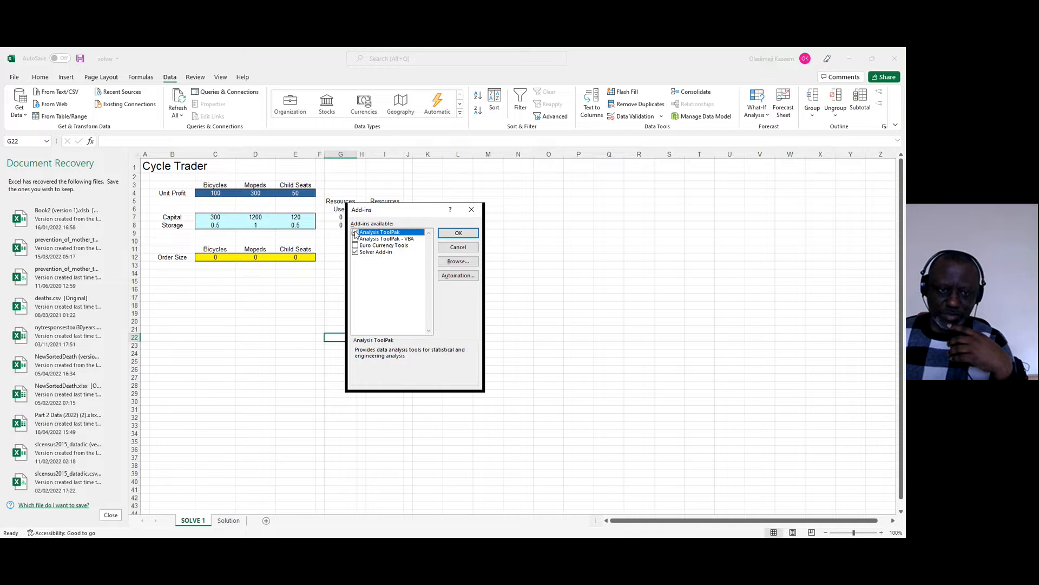
{"action": "left_click", "coordinate": [458, 234]}
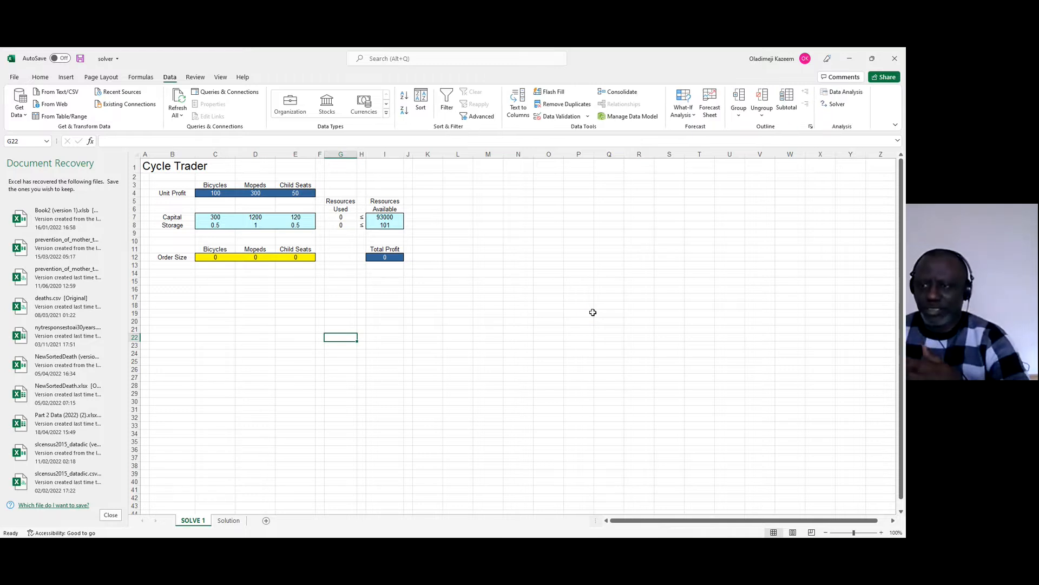
{"action": "left_click", "coordinate": [838, 104]}
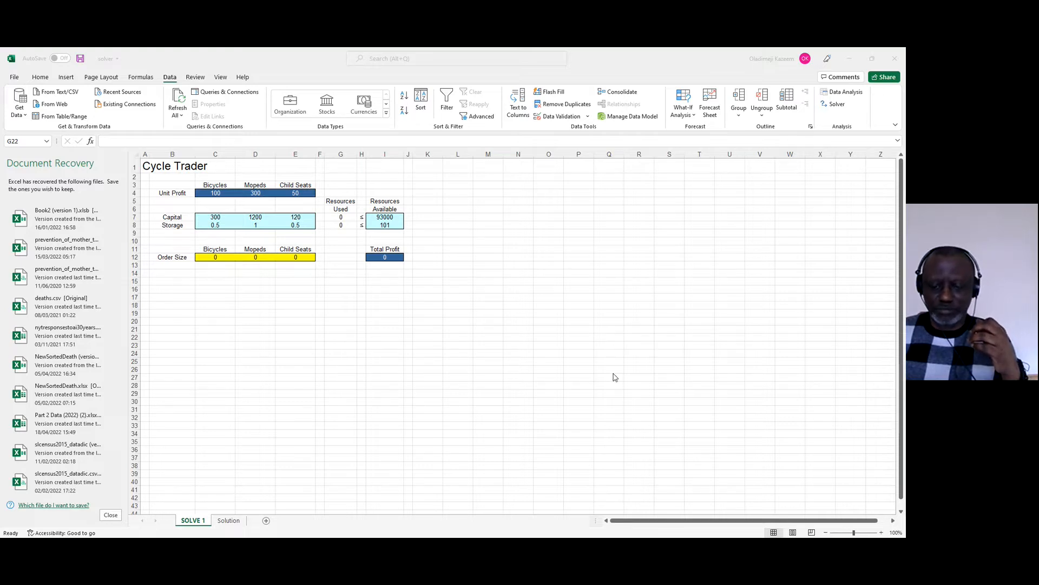
{"action": "left_click", "coordinate": [478, 277]}
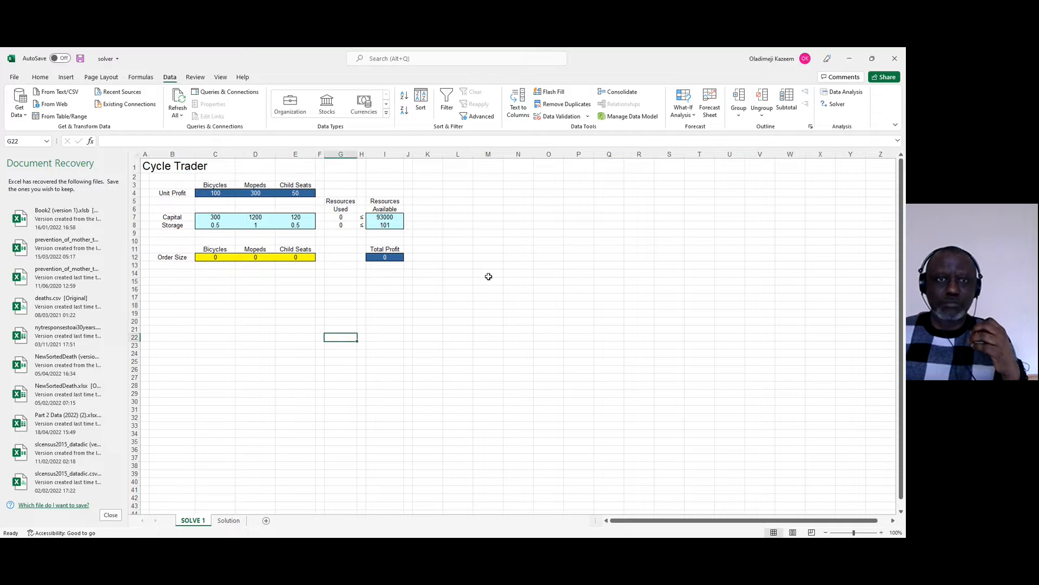
{"action": "left_click", "coordinate": [576, 249]}
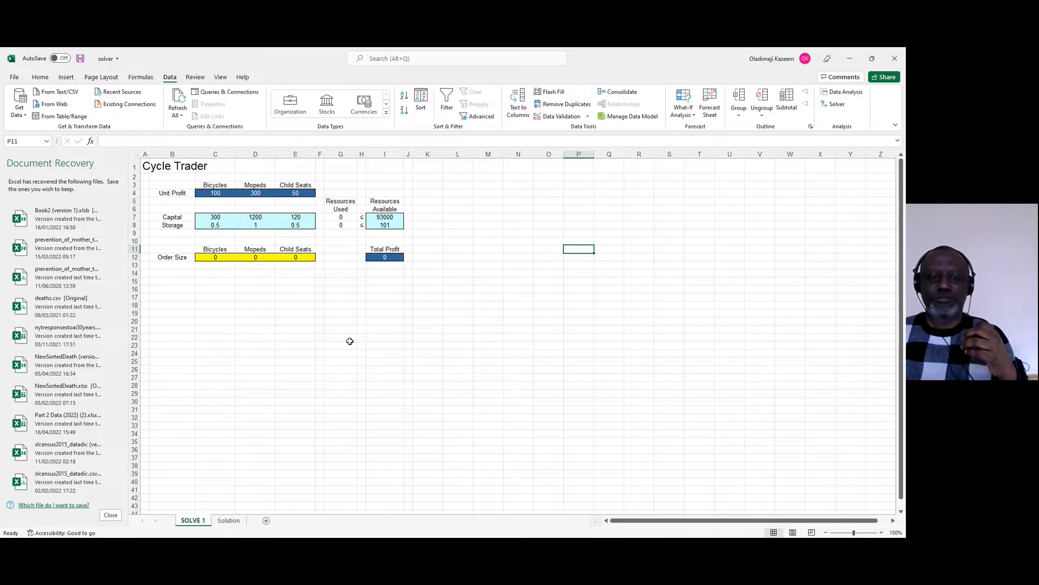
{"action": "left_click", "coordinate": [383, 324]}
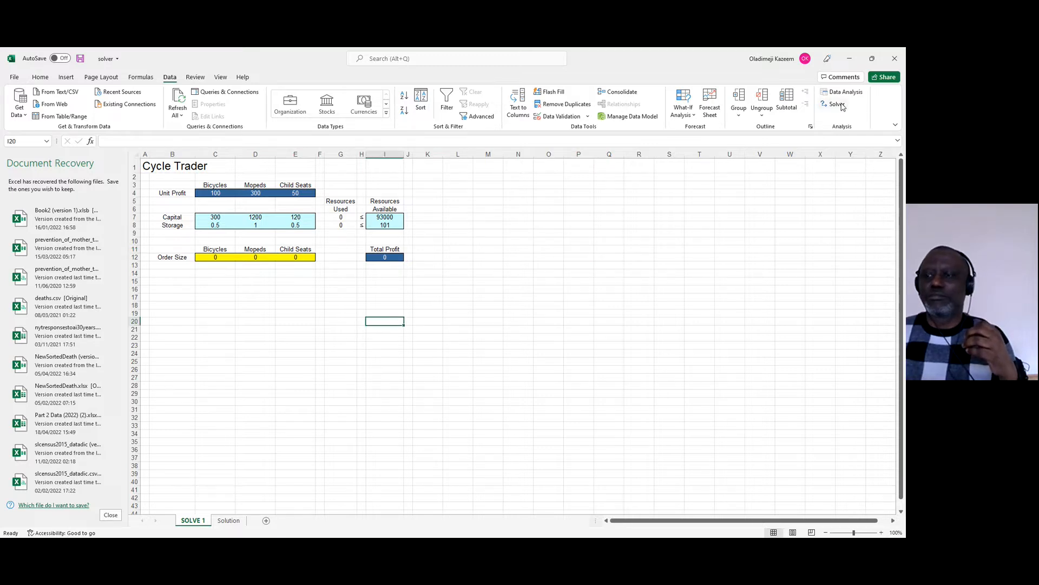
- Start Solver and set its objective to the Total Profit cell I12
{"action": "left_click", "coordinate": [840, 104]}
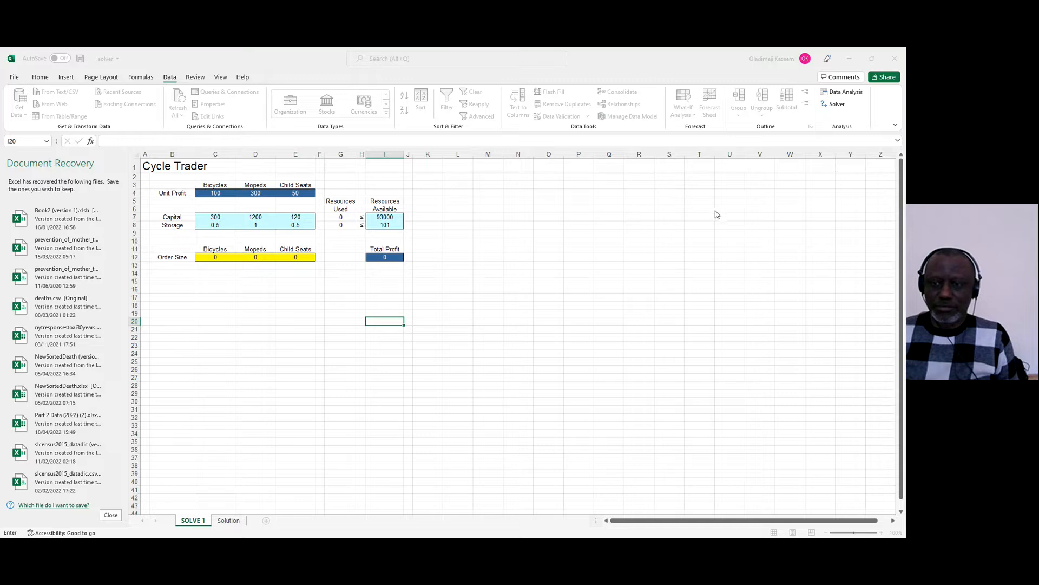
{"action": "left_click", "coordinate": [390, 257]}
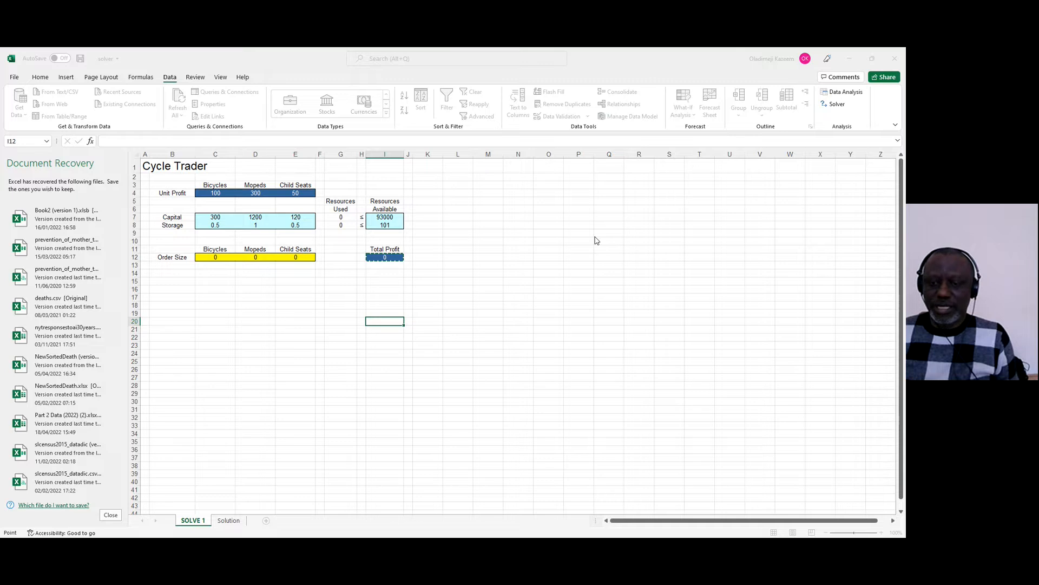
{"action": "left_click", "coordinate": [821, 526]}
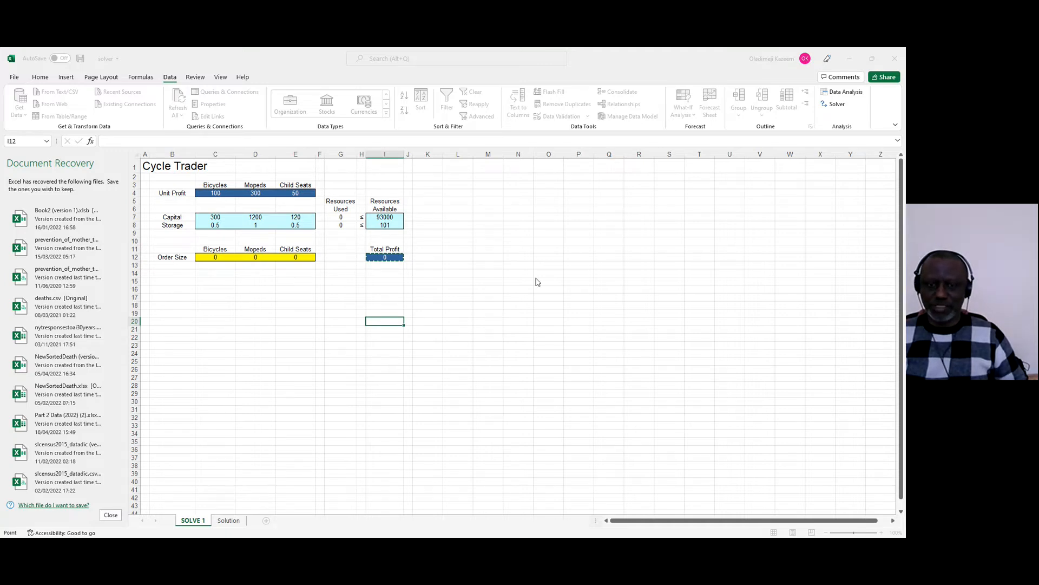
- Set Solver's changing variable cells to the order sizes in C12:E12
{"action": "left_click", "coordinate": [516, 253]}
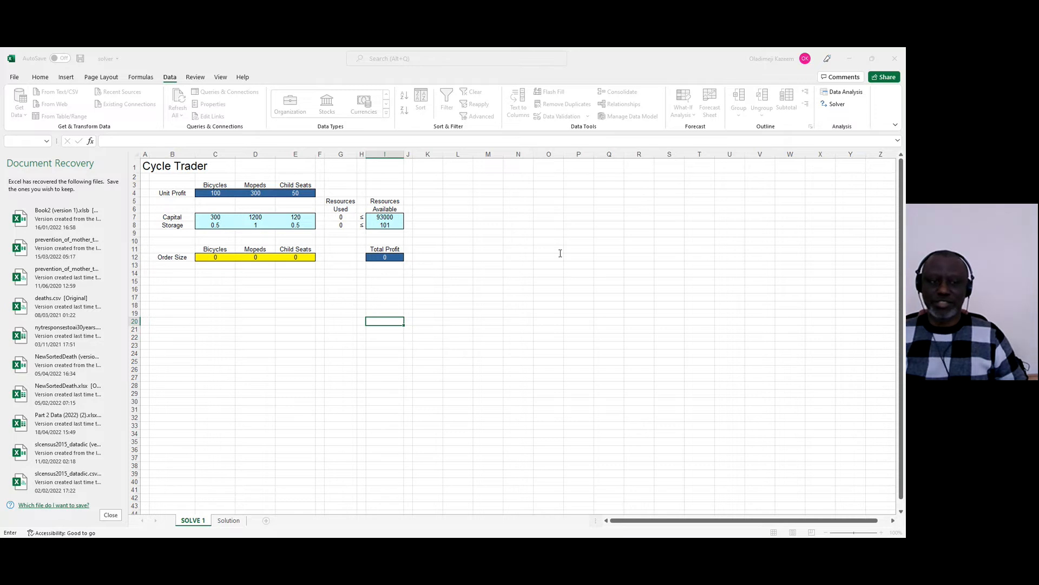
{"action": "left_click", "coordinate": [214, 258]}
{"action": "left_click_drag", "start_coordinate": [213, 259], "coordinate": [294, 256]}
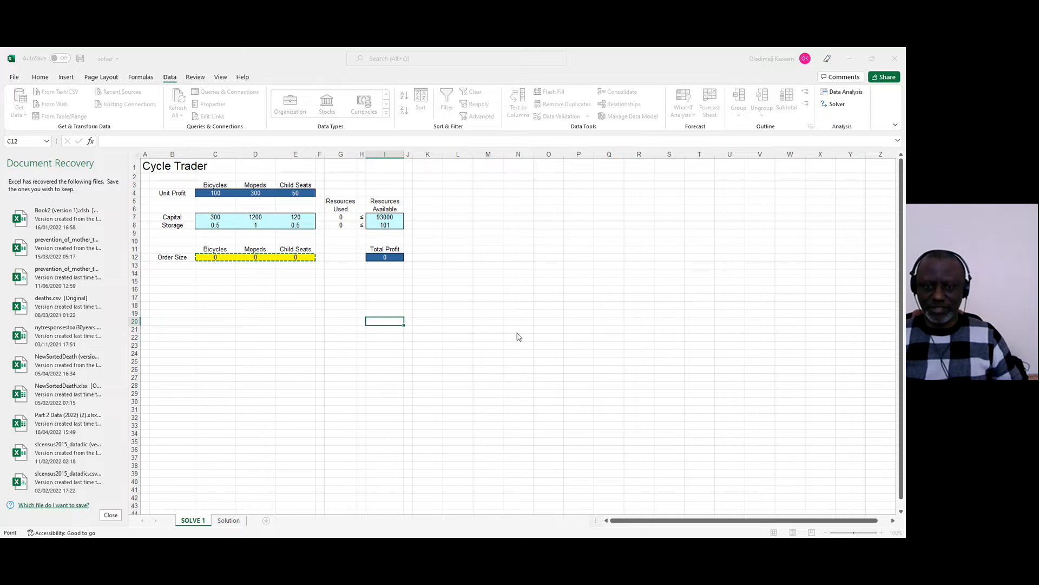
{"action": "key", "text": "Escape"}
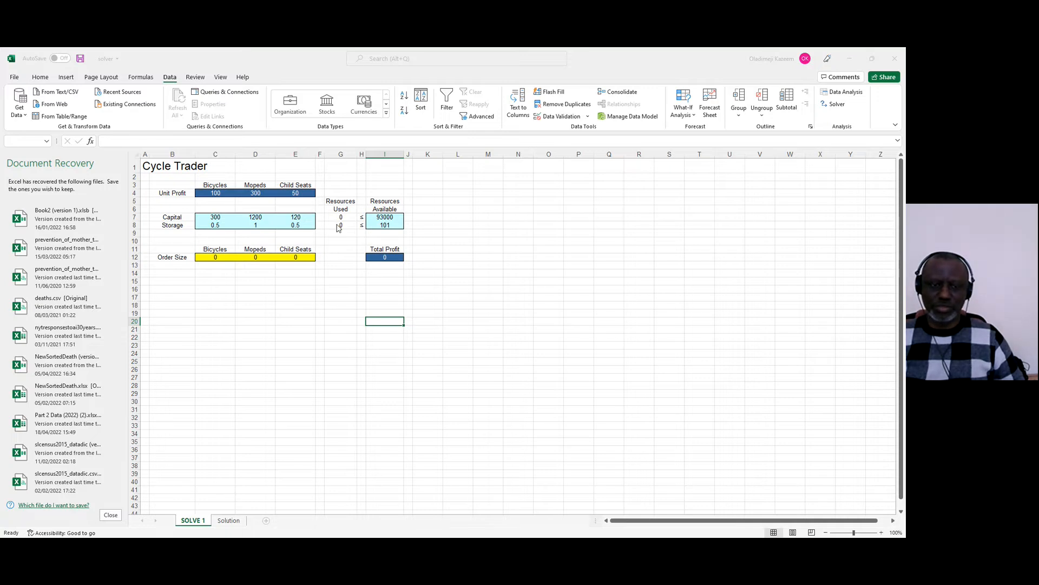
- Add a Solver constraint requiring the resources used in G7:G8 to be less than or equal to the resources available in I7:I8
{"action": "left_click", "coordinate": [693, 284]}
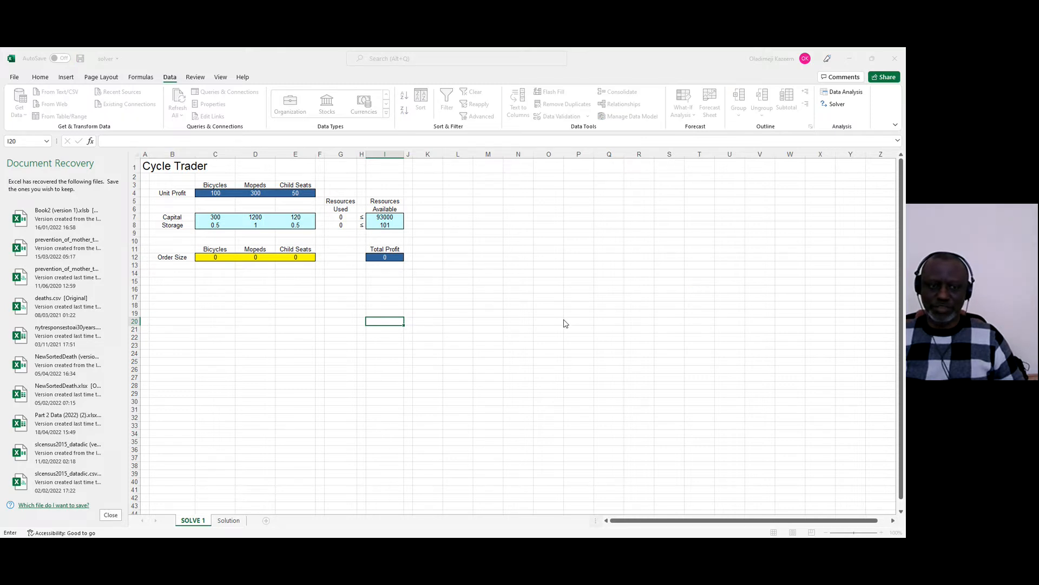
{"action": "left_click_drag", "start_coordinate": [342, 217], "coordinate": [341, 225]}
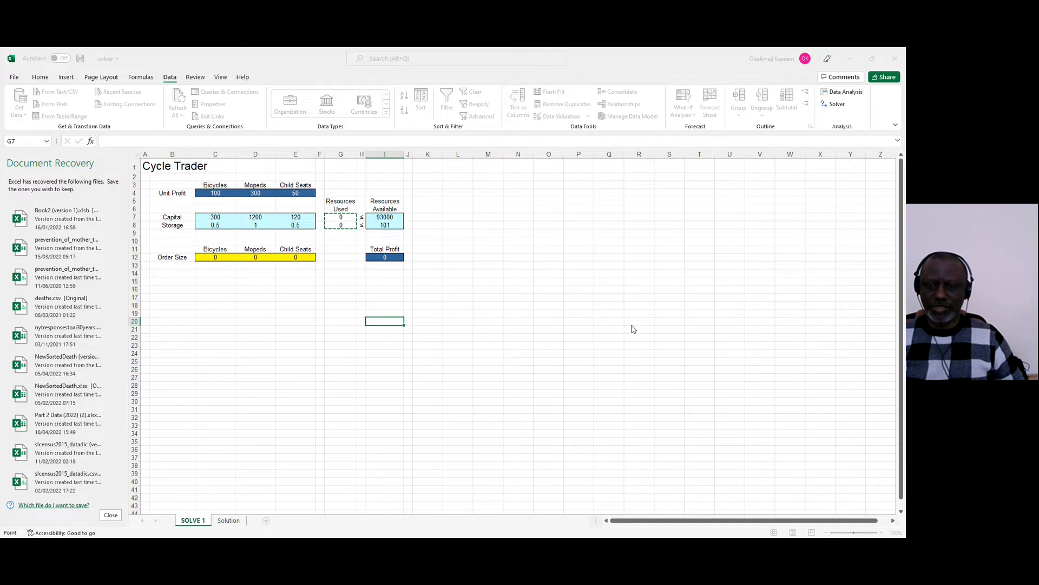
{"action": "left_click", "coordinate": [658, 322]}
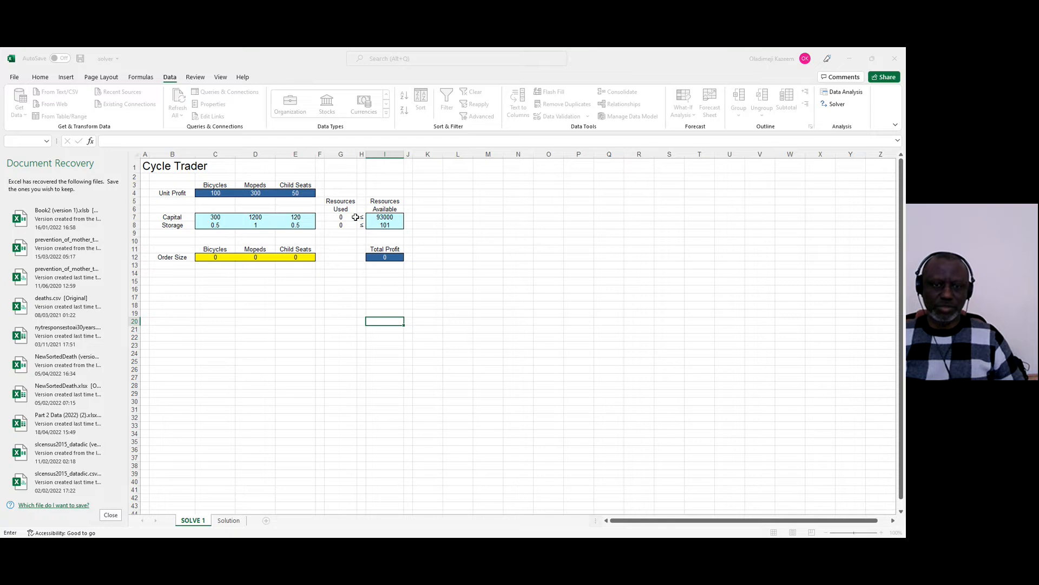
{"action": "left_click_drag", "start_coordinate": [377, 217], "coordinate": [390, 226]}
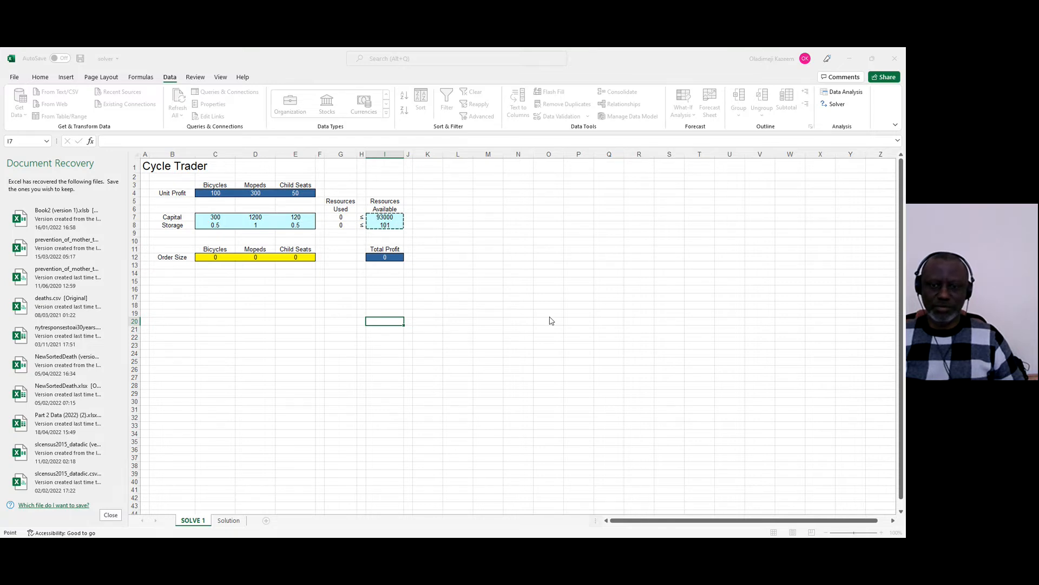
{"action": "left_click", "coordinate": [604, 347]}
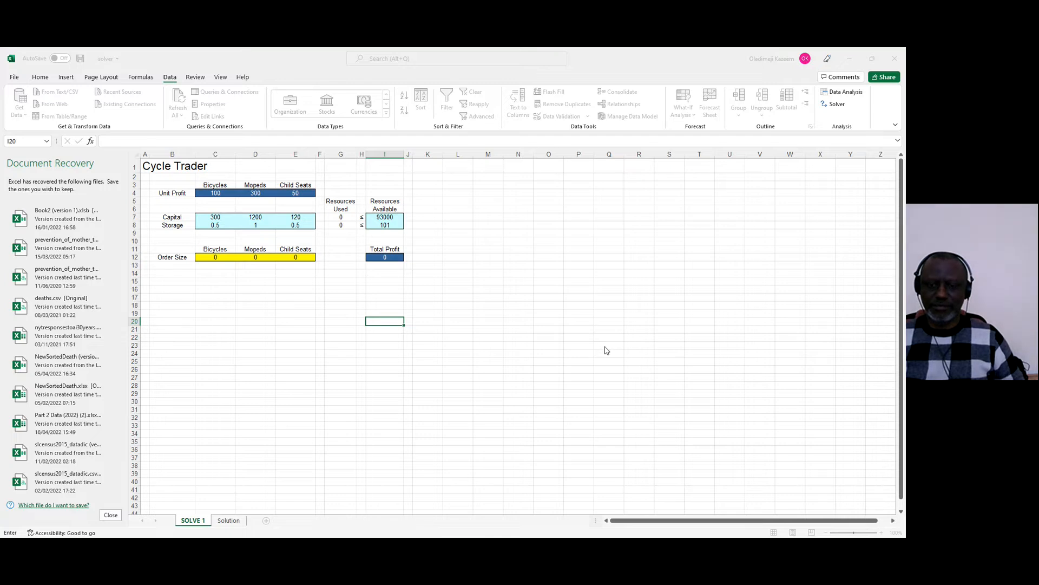
{"action": "left_click", "coordinate": [537, 345]}
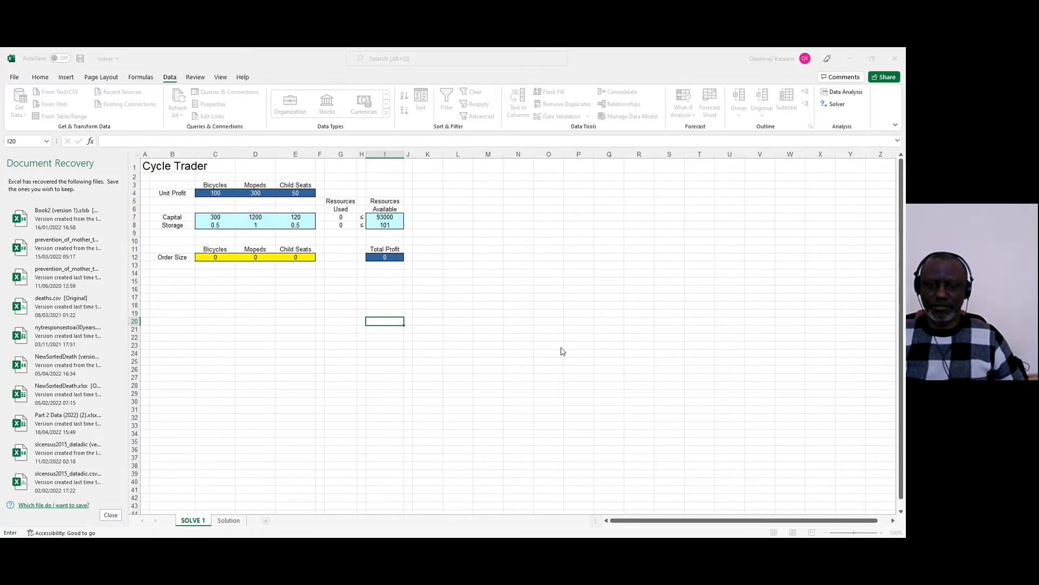
- Solve for the maximum TotalProfit using the Simplex LP method with unconstrained variables non-negative
{"action": "left_click", "coordinate": [655, 346]}
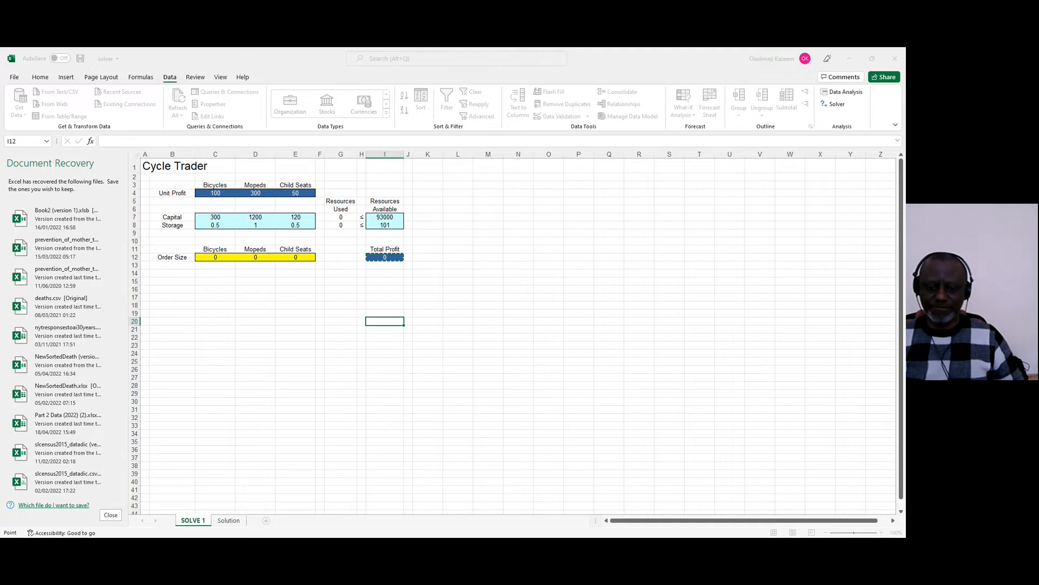
{"action": "left_click", "coordinate": [464, 491]}
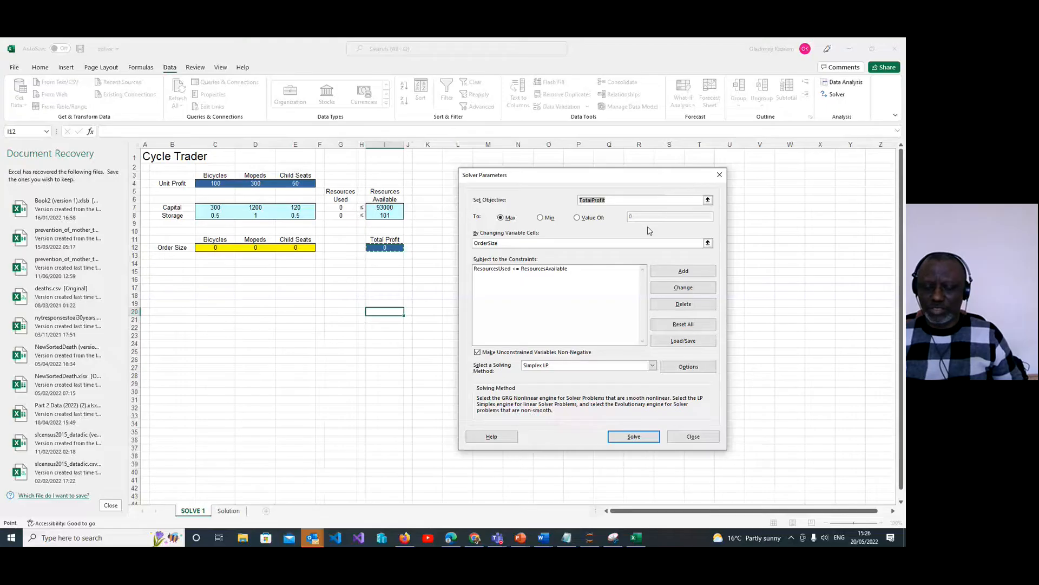
{"action": "left_click", "coordinate": [611, 200]}
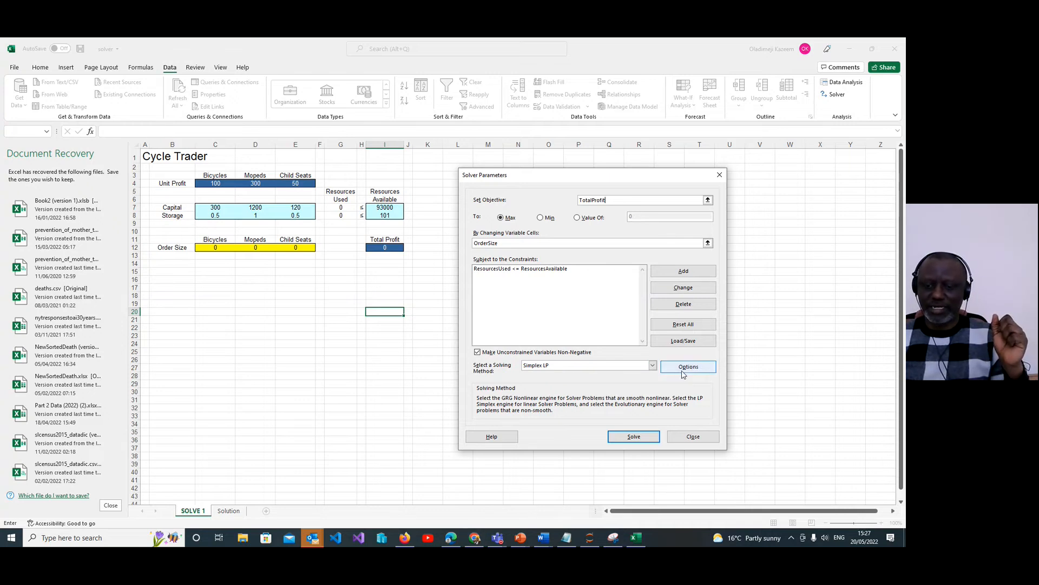
{"action": "left_click", "coordinate": [635, 438]}
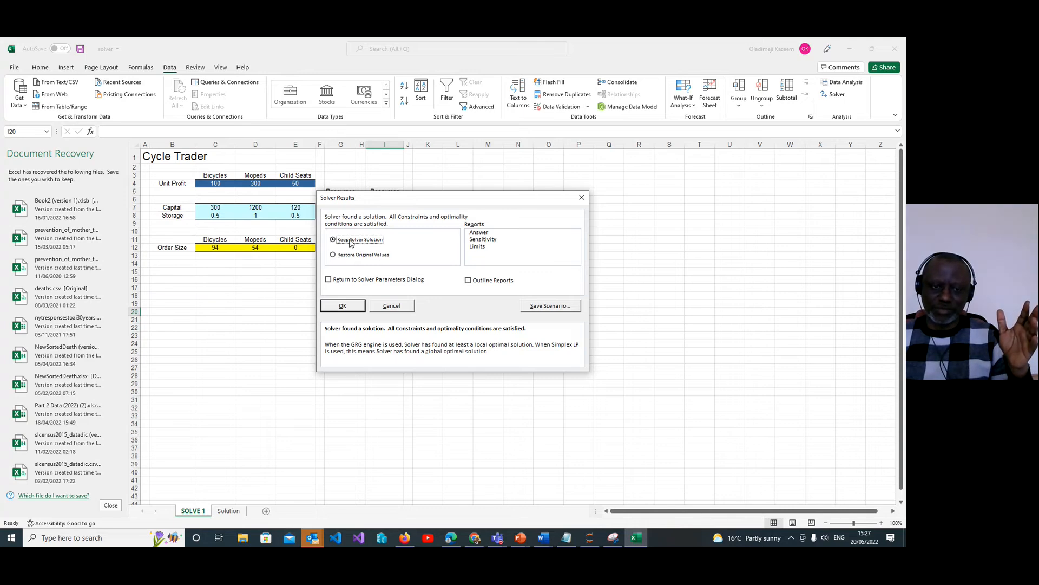
- Keep the Solver solution and generate the Answer, Sensitivity and Limits reports
{"action": "left_click", "coordinate": [479, 232]}
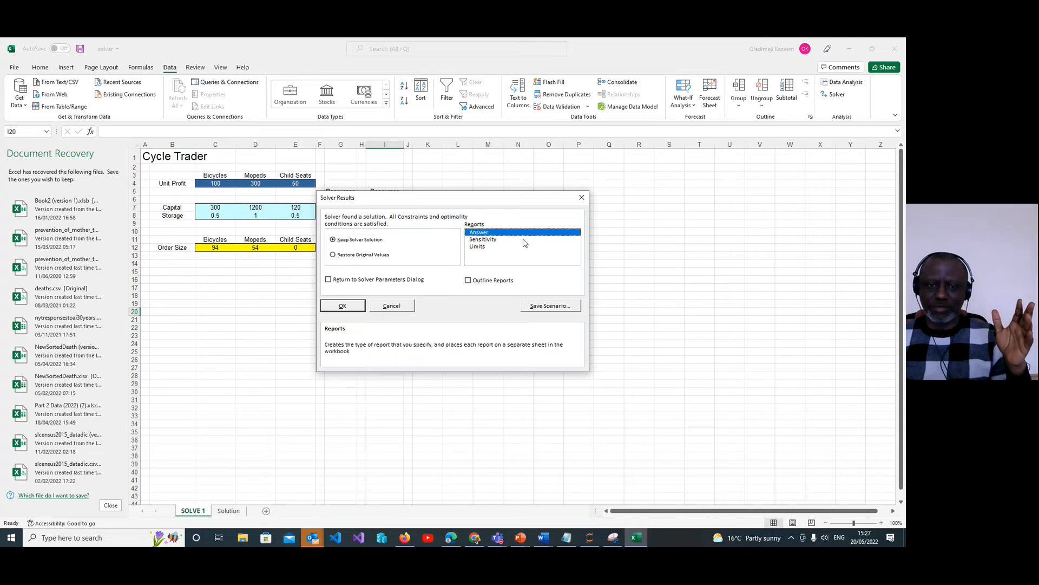
{"action": "left_click", "coordinate": [490, 239]}
{"action": "left_click", "coordinate": [491, 247]}
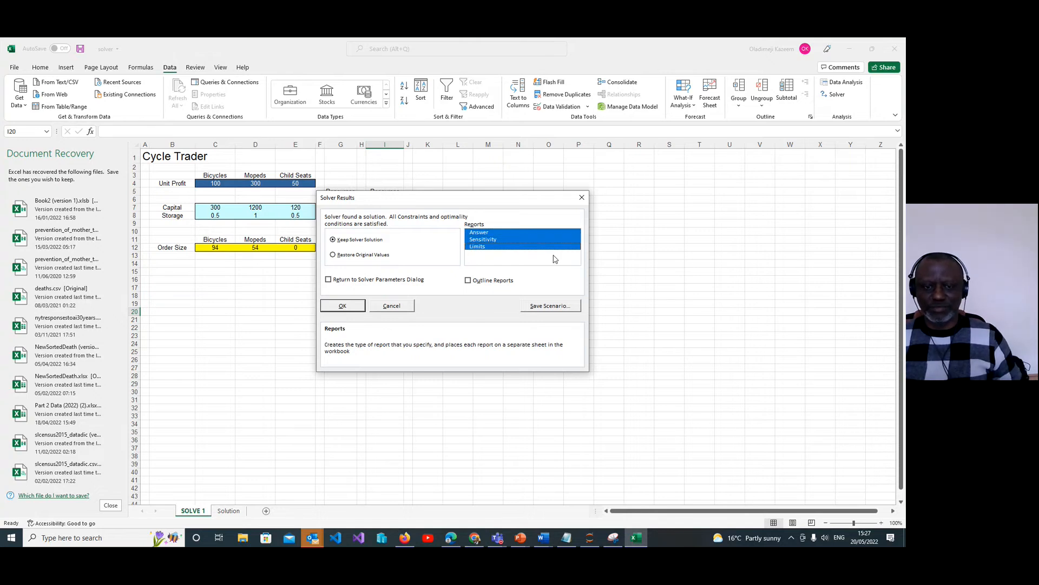
{"action": "left_click", "coordinate": [343, 306]}
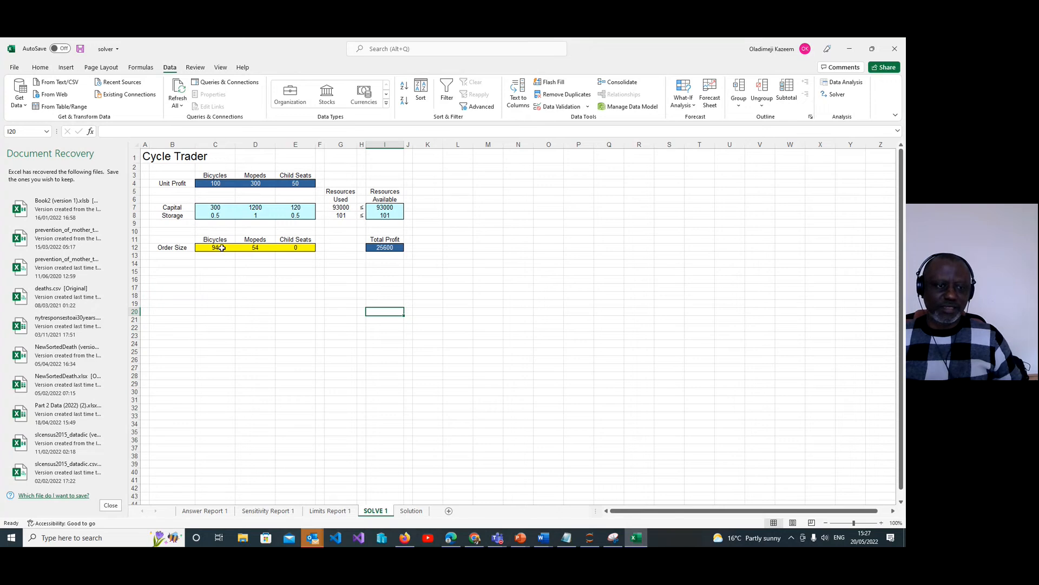
- Examine the solved order sizes in row 12 and the Answer Report's final profit, variable values and constraint slack
{"action": "left_click", "coordinate": [219, 249]}
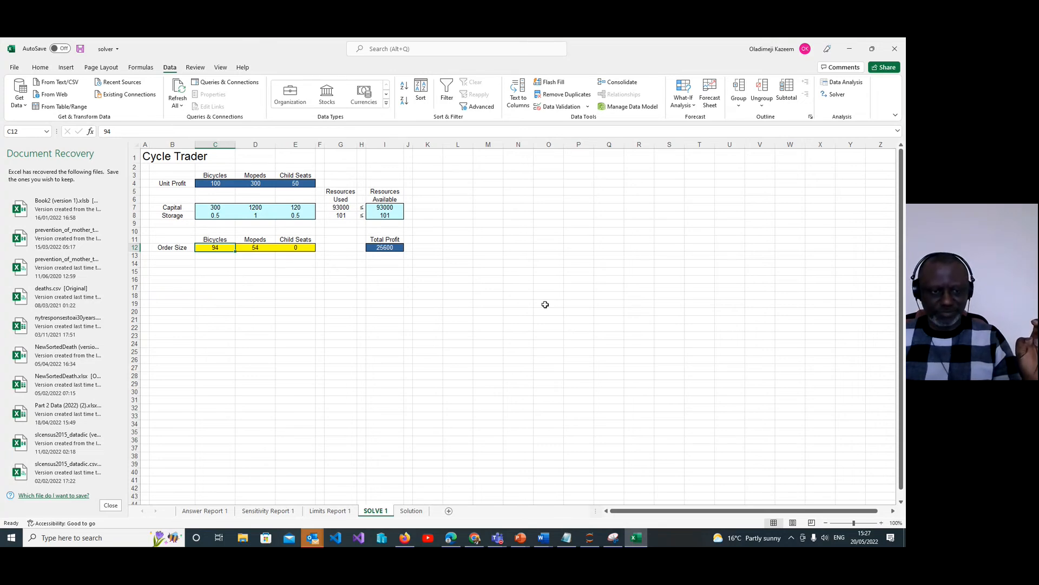
{"action": "key", "text": "Right"}
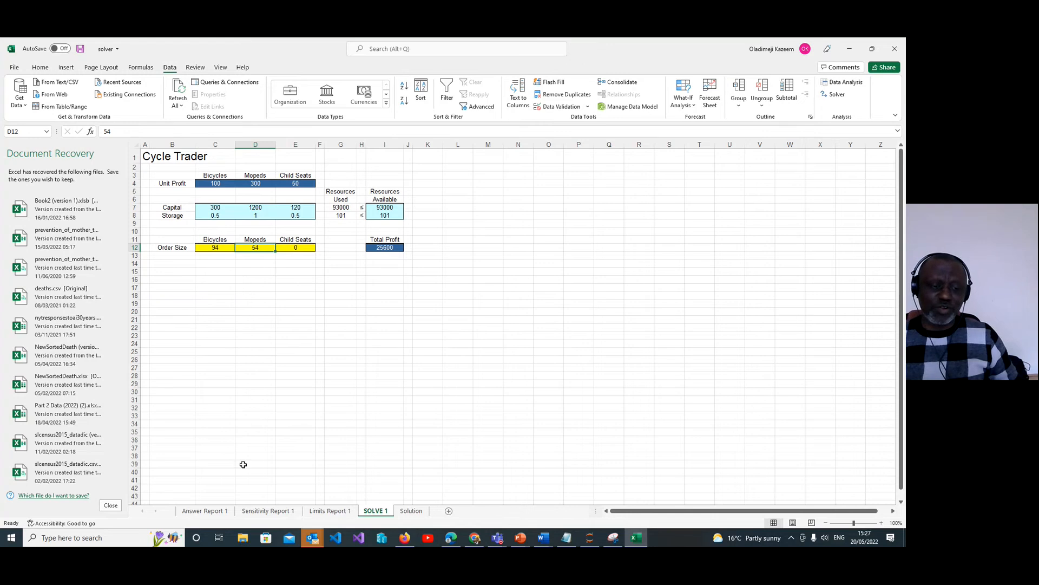
{"action": "left_click", "coordinate": [214, 511]}
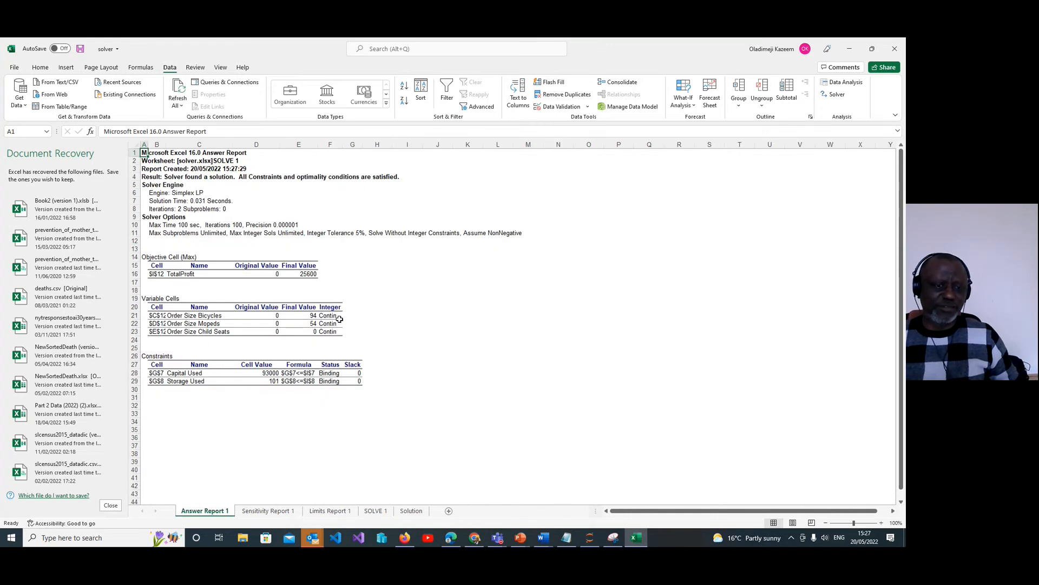
{"action": "left_click_drag", "start_coordinate": [314, 316], "coordinate": [316, 333]}
{"action": "left_click", "coordinate": [304, 274]}
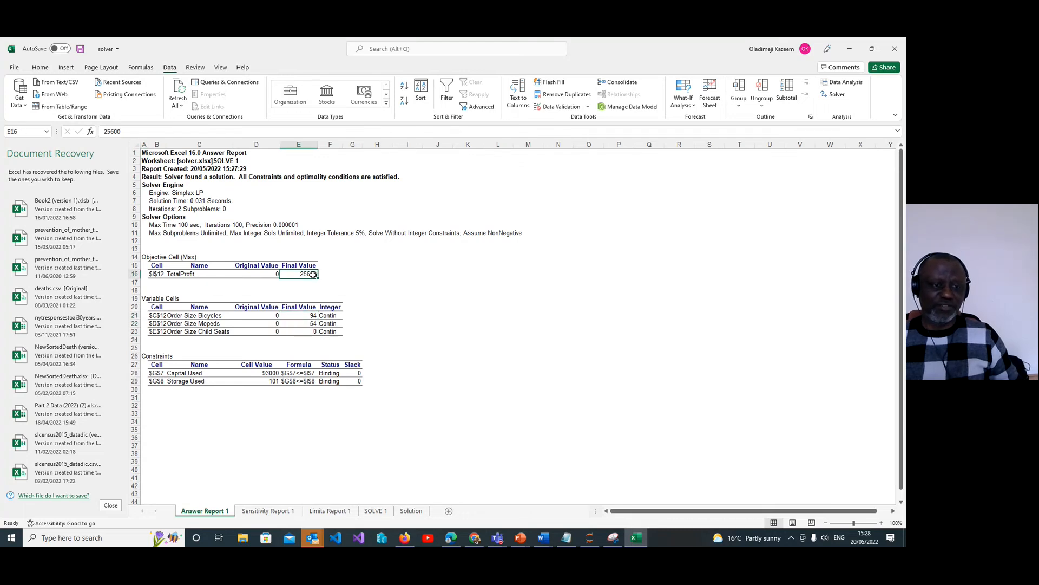
{"action": "left_click", "coordinate": [314, 318]}
{"action": "left_click_drag", "start_coordinate": [314, 319], "coordinate": [317, 333]}
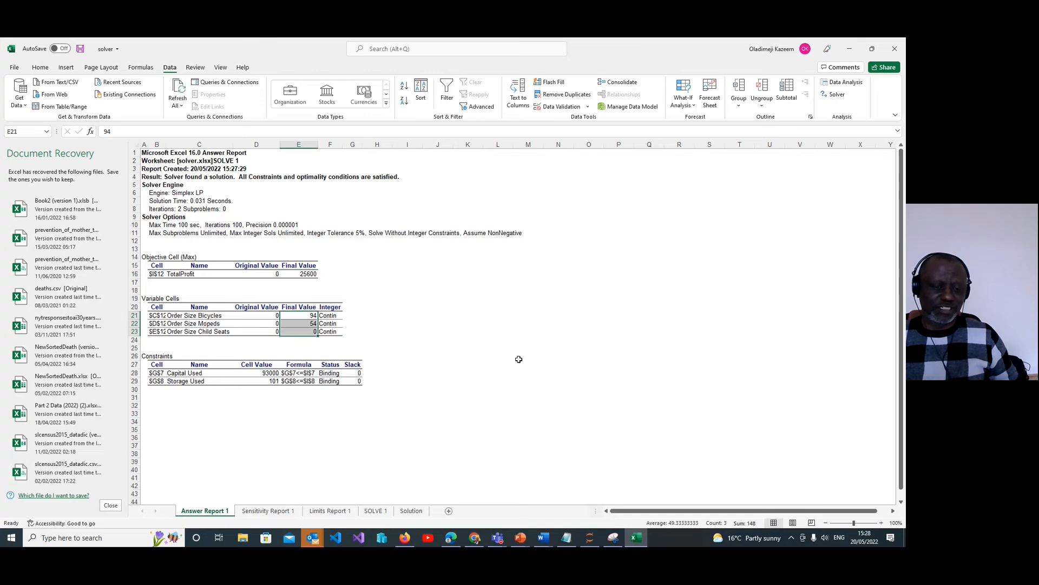
{"action": "left_click_drag", "start_coordinate": [354, 373], "coordinate": [356, 390]}
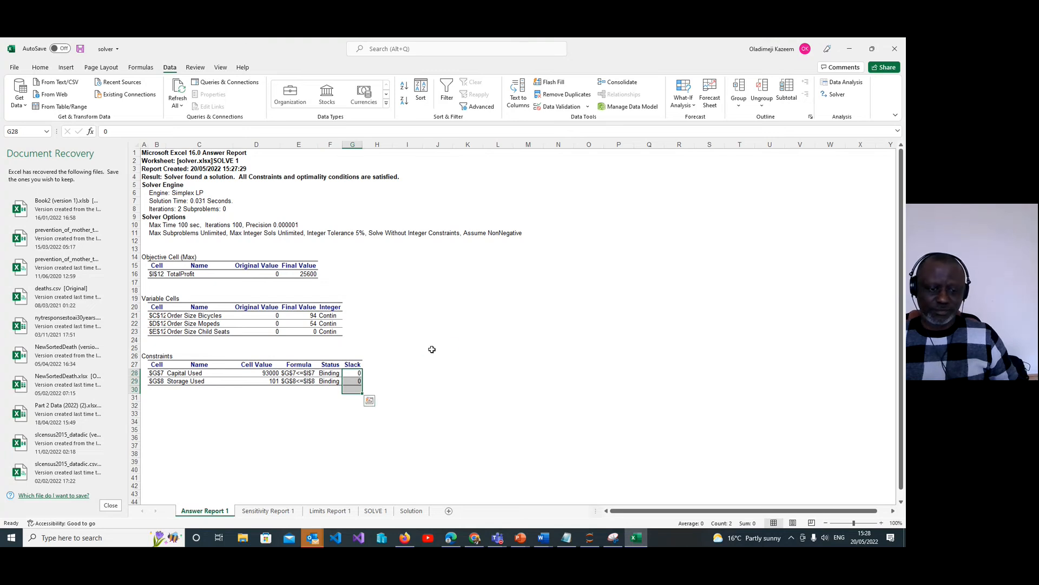
- Review the Sensitivity and Limits reports and return to the SOLVE 1 sheet
{"action": "left_click", "coordinate": [278, 511]}
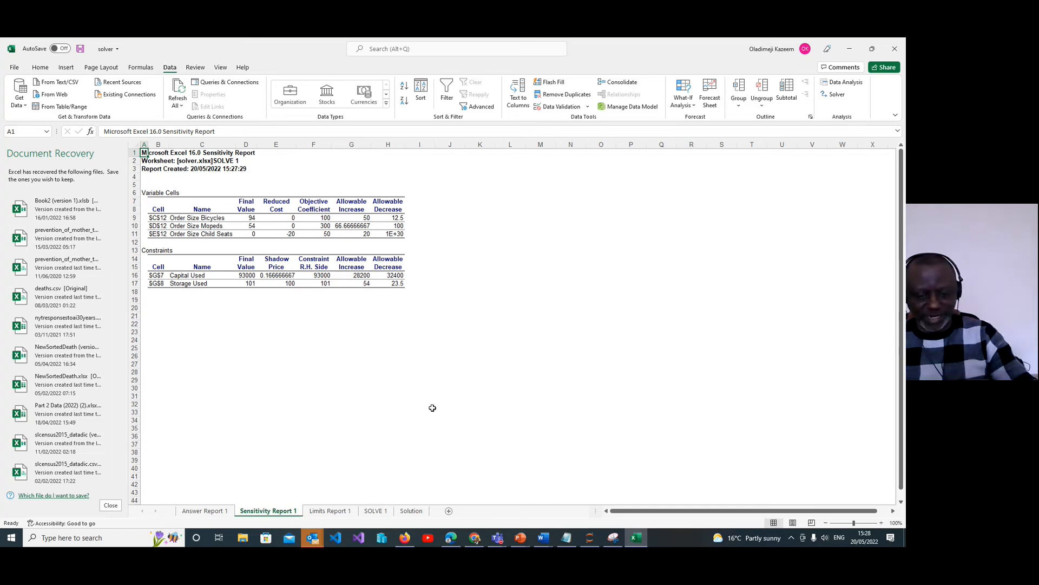
{"action": "left_click", "coordinate": [335, 512]}
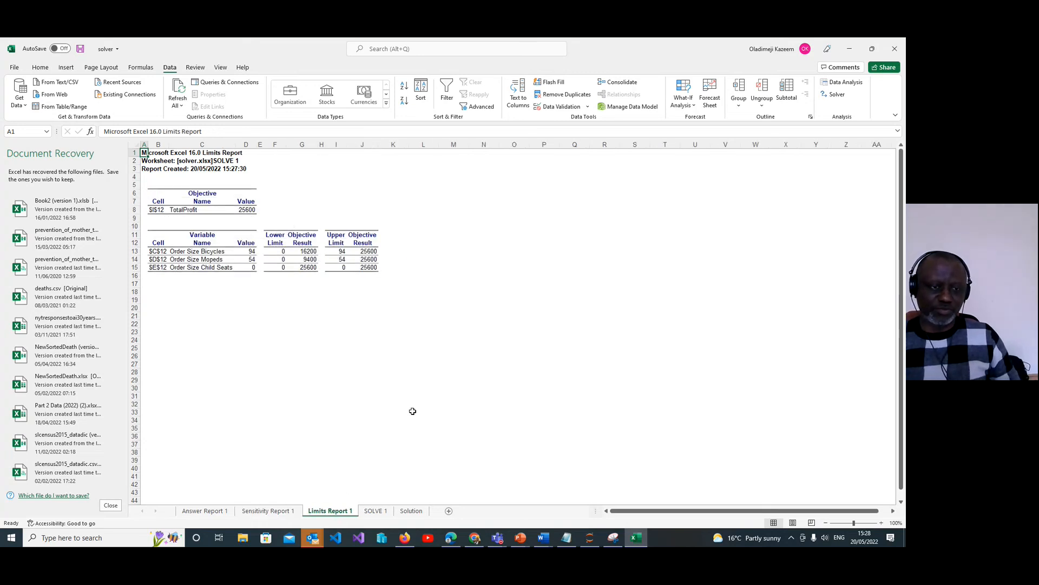
{"action": "left_click", "coordinate": [375, 512]}
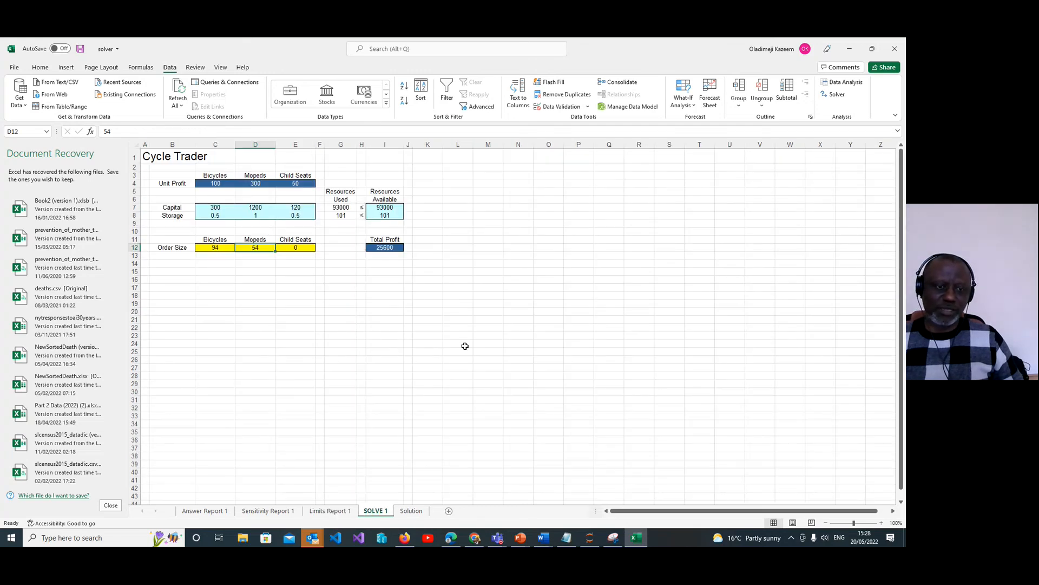
- Compare the order sizes in C12:E12 with the optimal solution on the Excel Easy solver page in Chrome, and return to Excel
{"action": "left_click", "coordinate": [255, 264]}
{"action": "left_click_drag", "start_coordinate": [219, 249], "coordinate": [303, 248]}
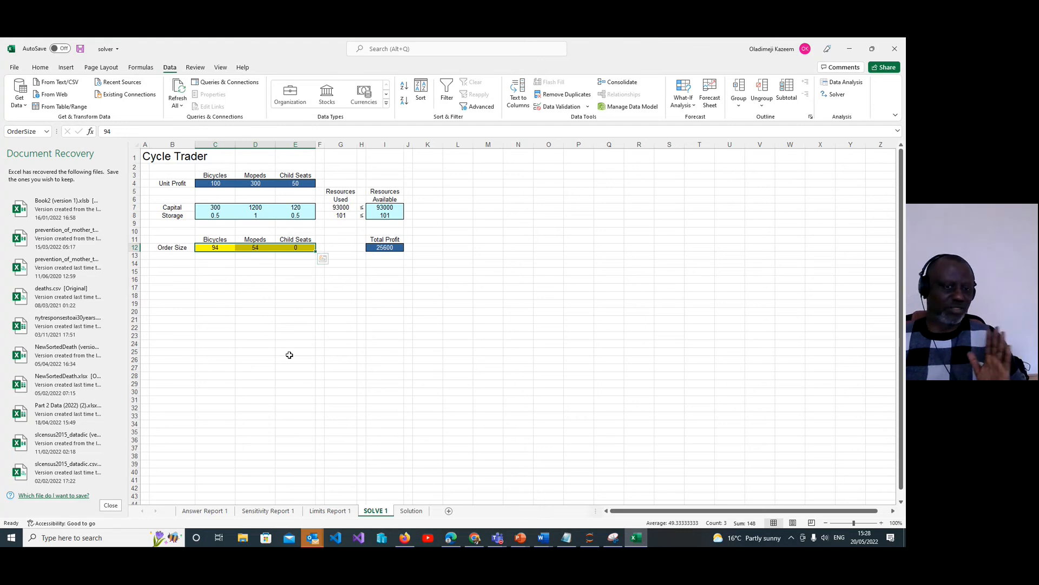
{"action": "left_click", "coordinate": [474, 541]}
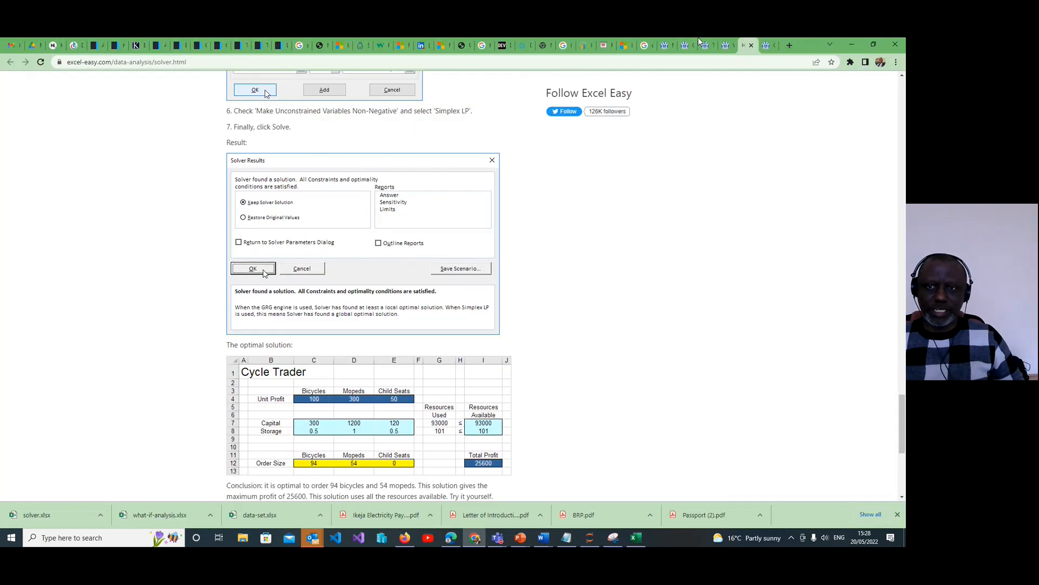
{"action": "left_click", "coordinate": [853, 49]}
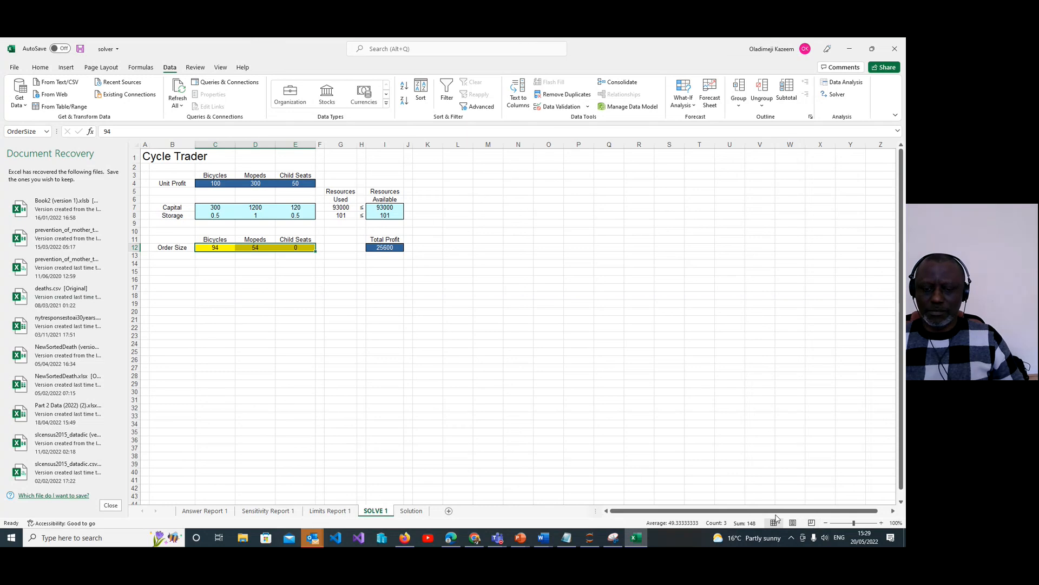
- Switch to the Course 2 module 4 presentation in PowerPoint and look over its remaining slides
{"action": "mouse_move", "coordinate": [521, 540]}
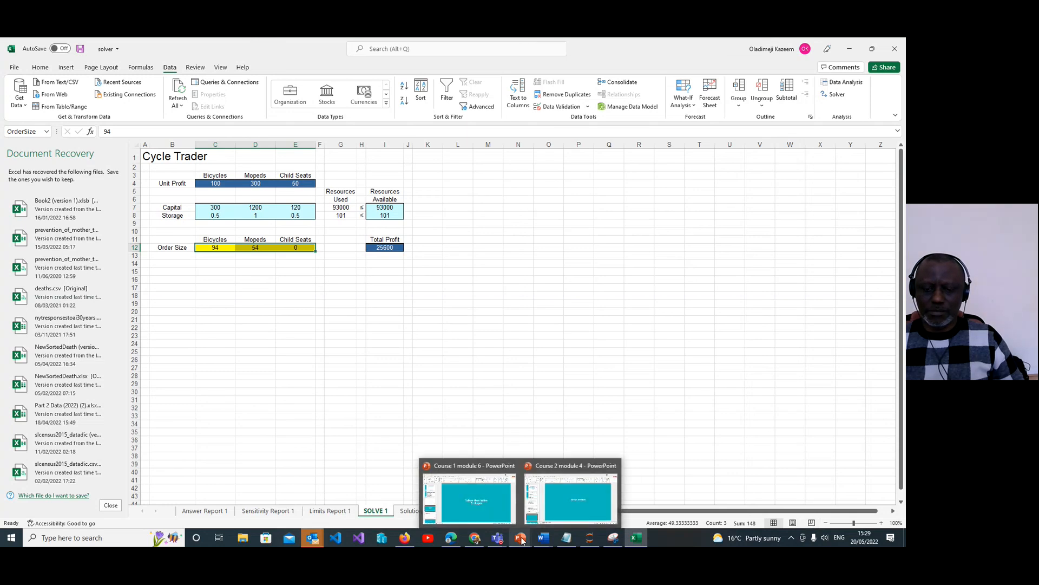
{"action": "left_click", "coordinate": [570, 500]}
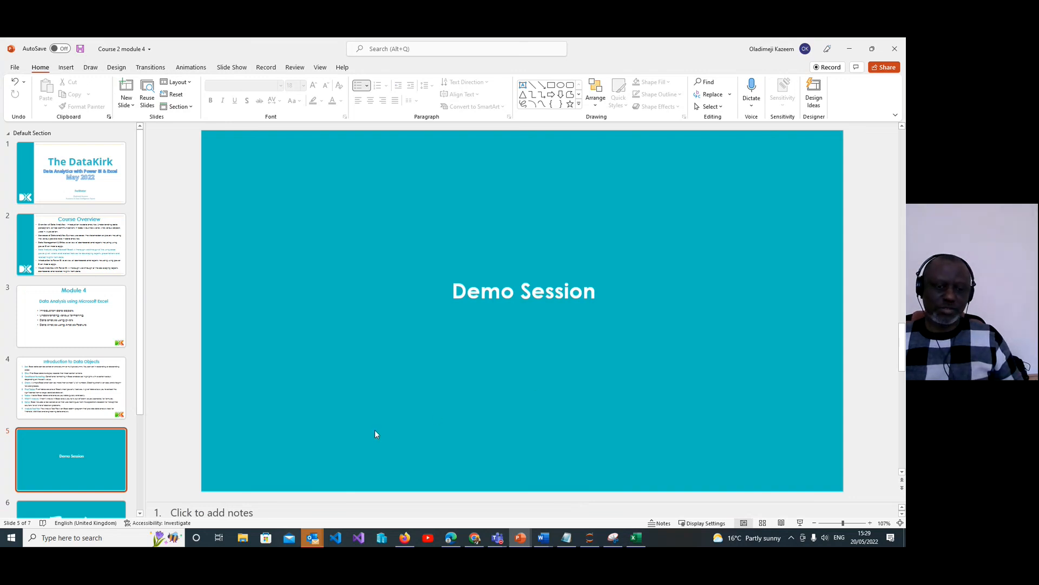
{"action": "scroll", "coordinate": [92, 456], "scroll_direction": "down", "scroll_amount": 2}
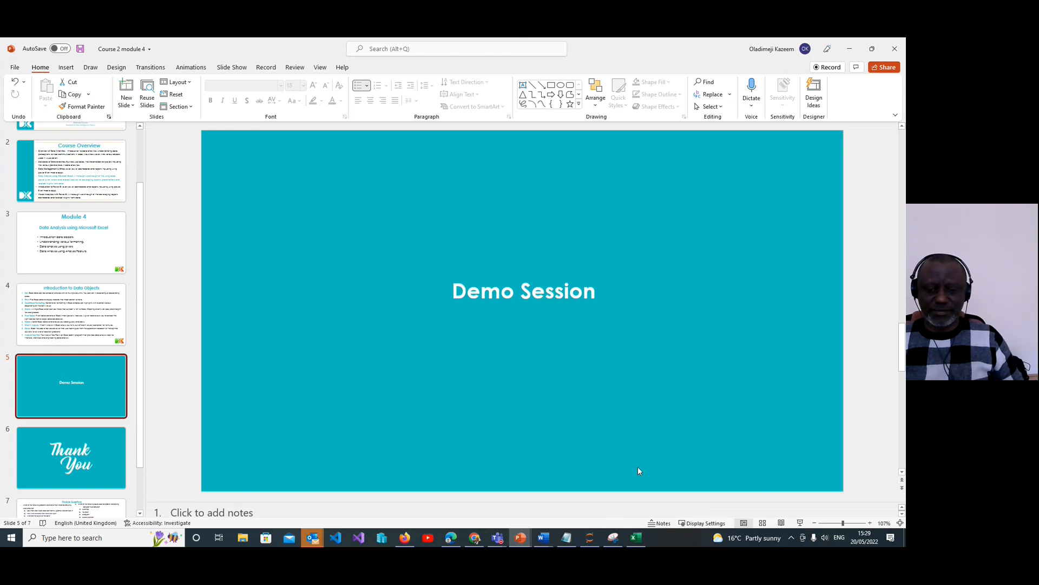
{"action": "left_click", "coordinate": [858, 508]}
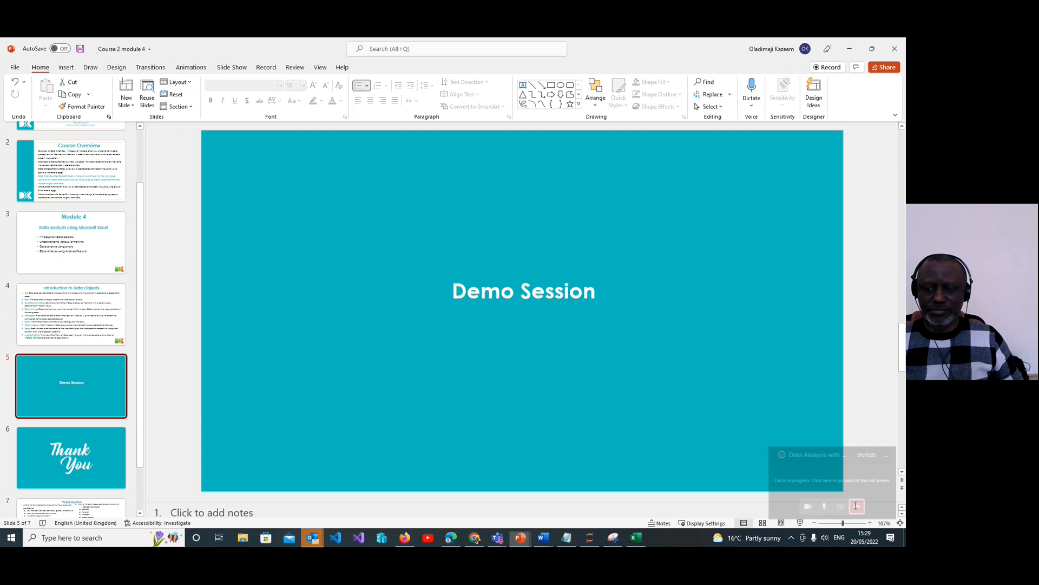